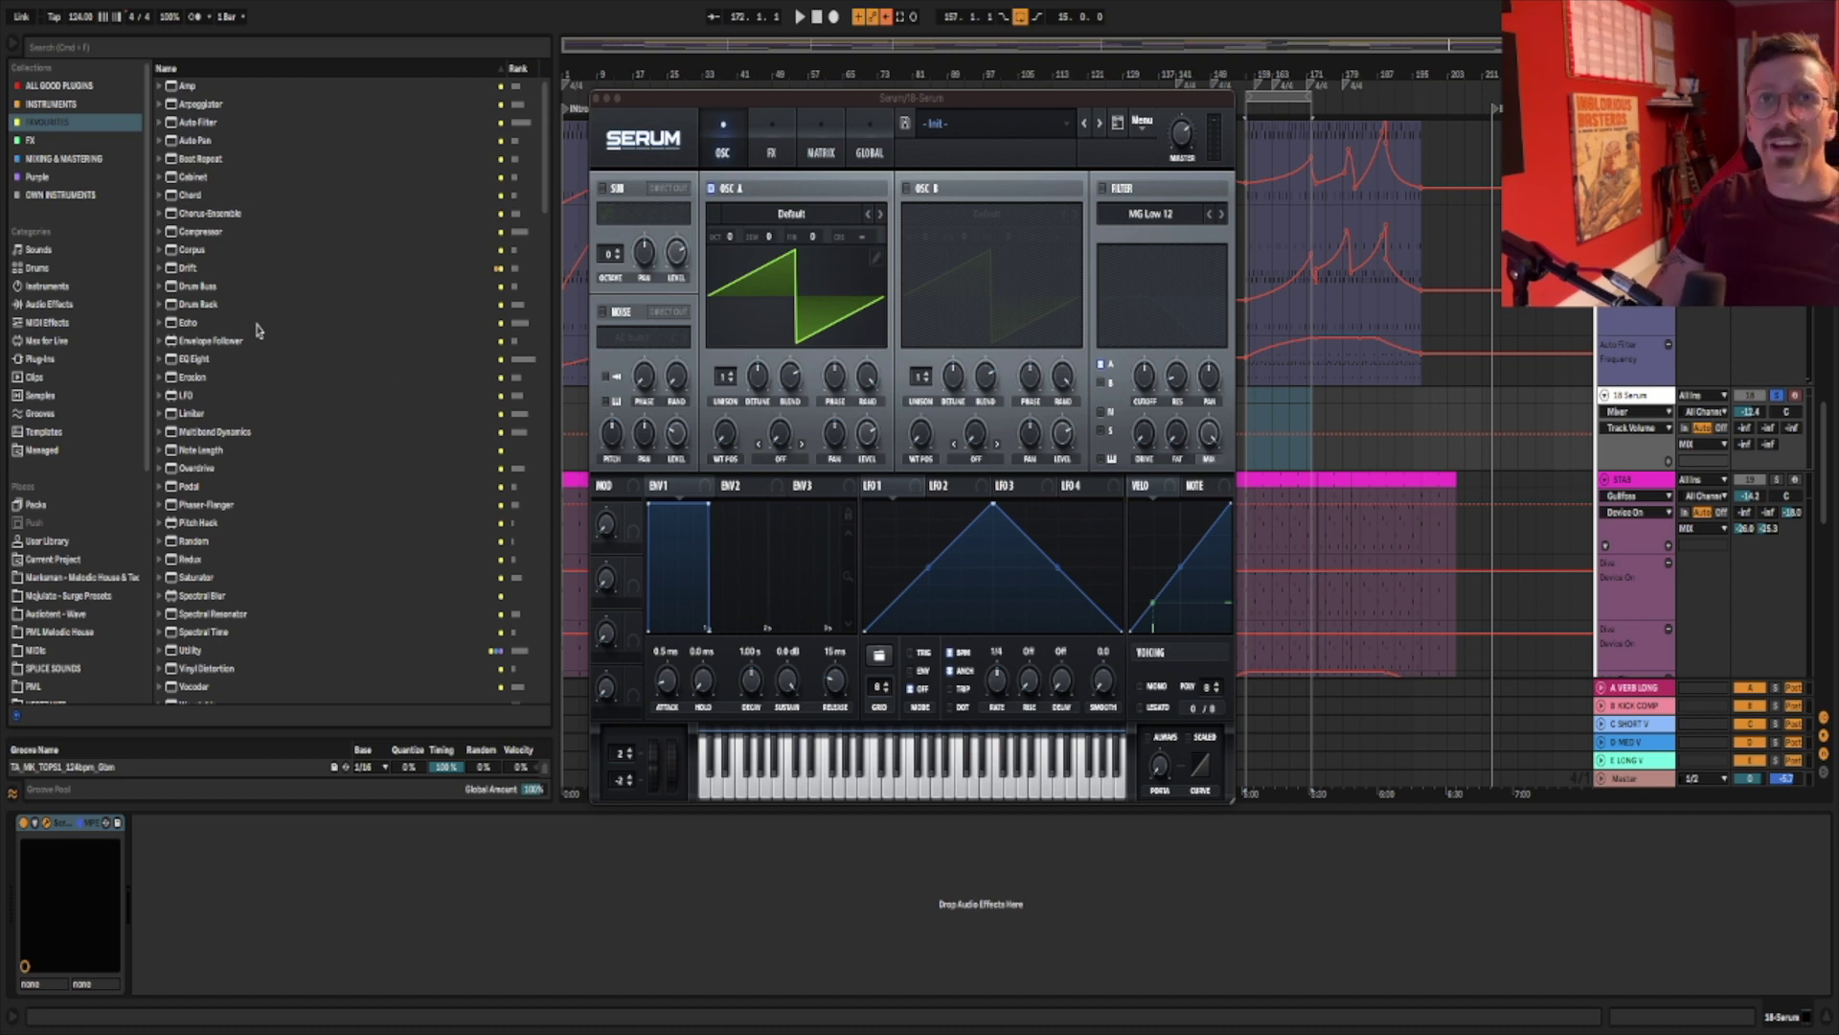
Add the Echo device from the Delay & Loop audio effects after Serum on the track.
left_click(250, 326)
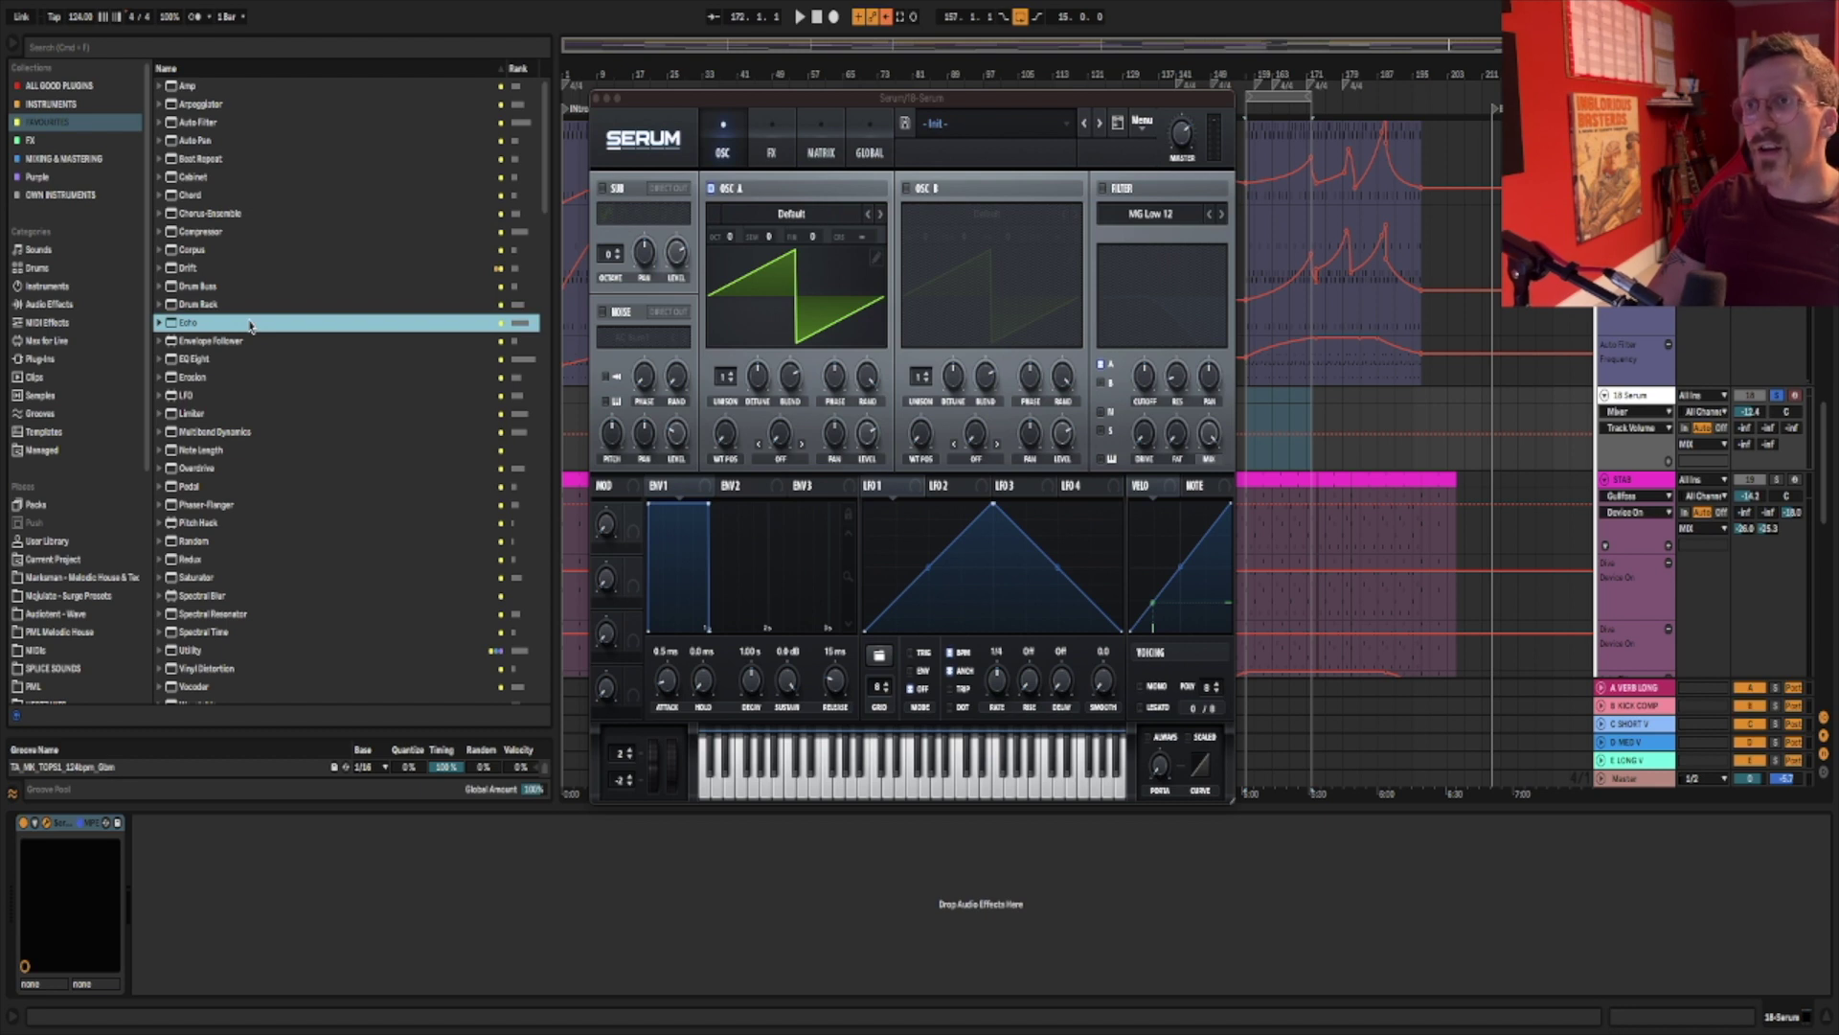
left_click(81, 343)
left_click(72, 304)
left_click(159, 103)
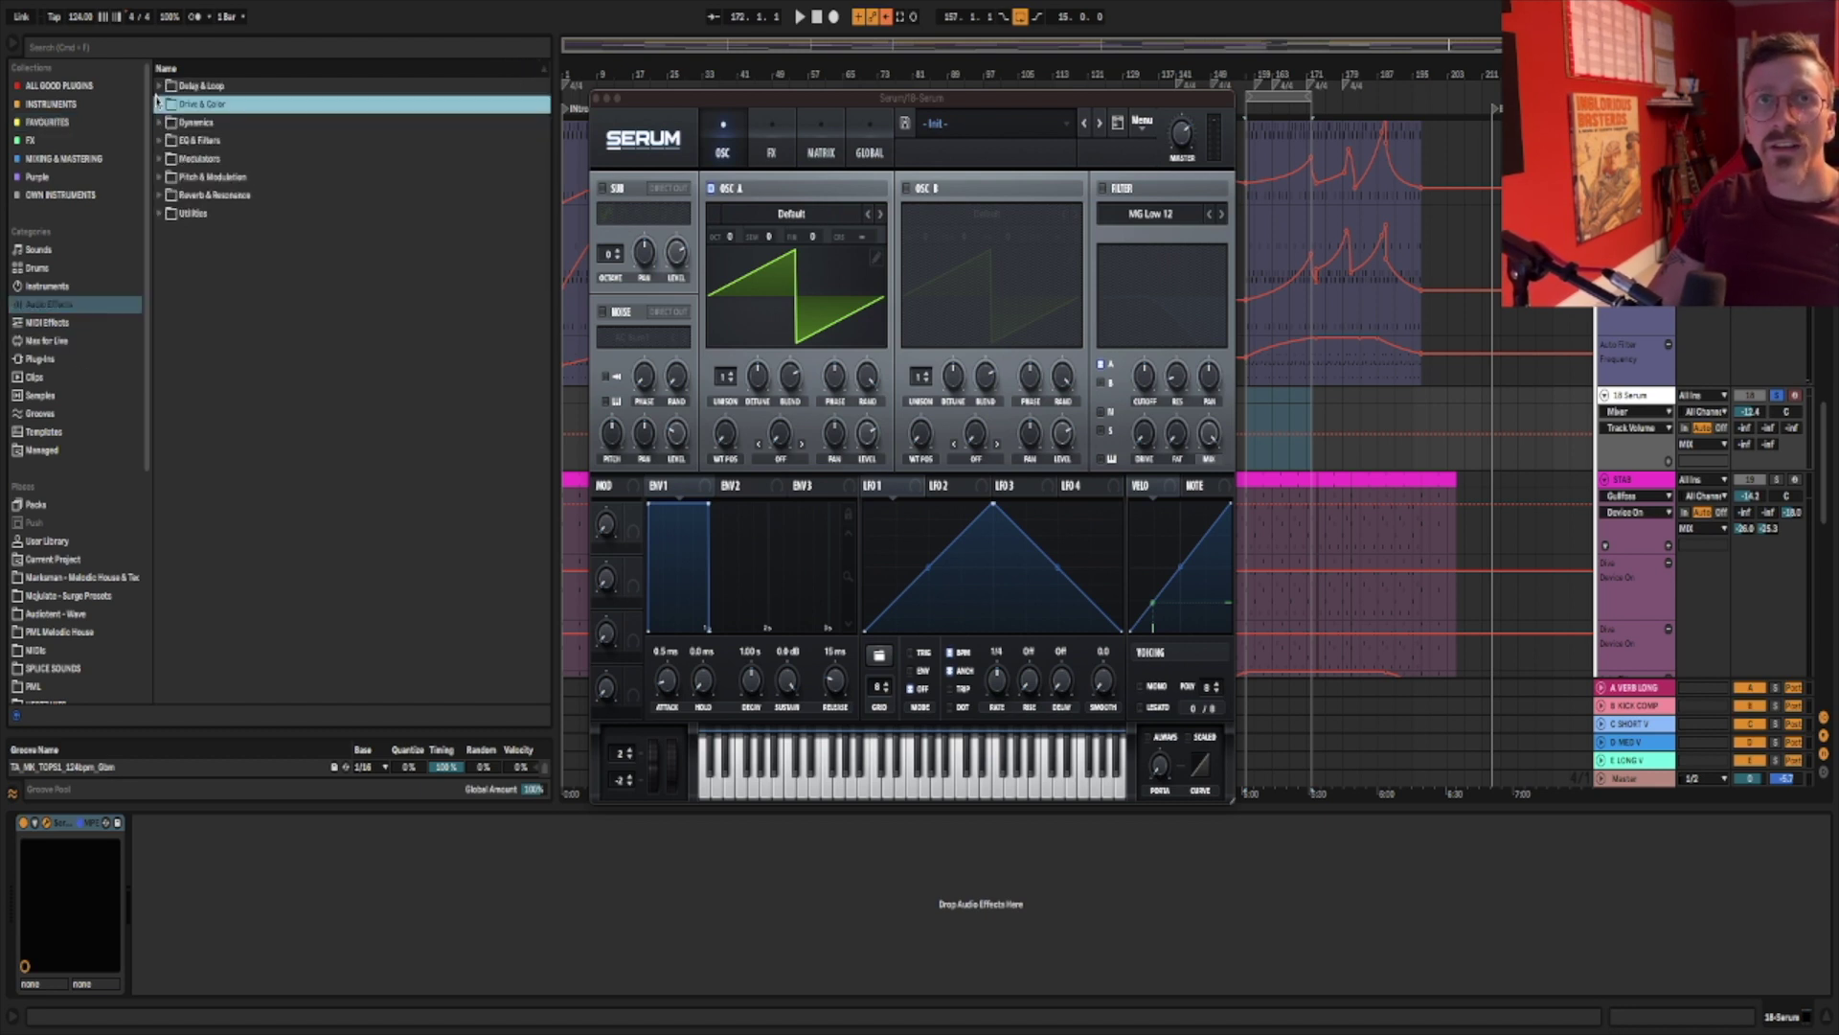
left_click(160, 86)
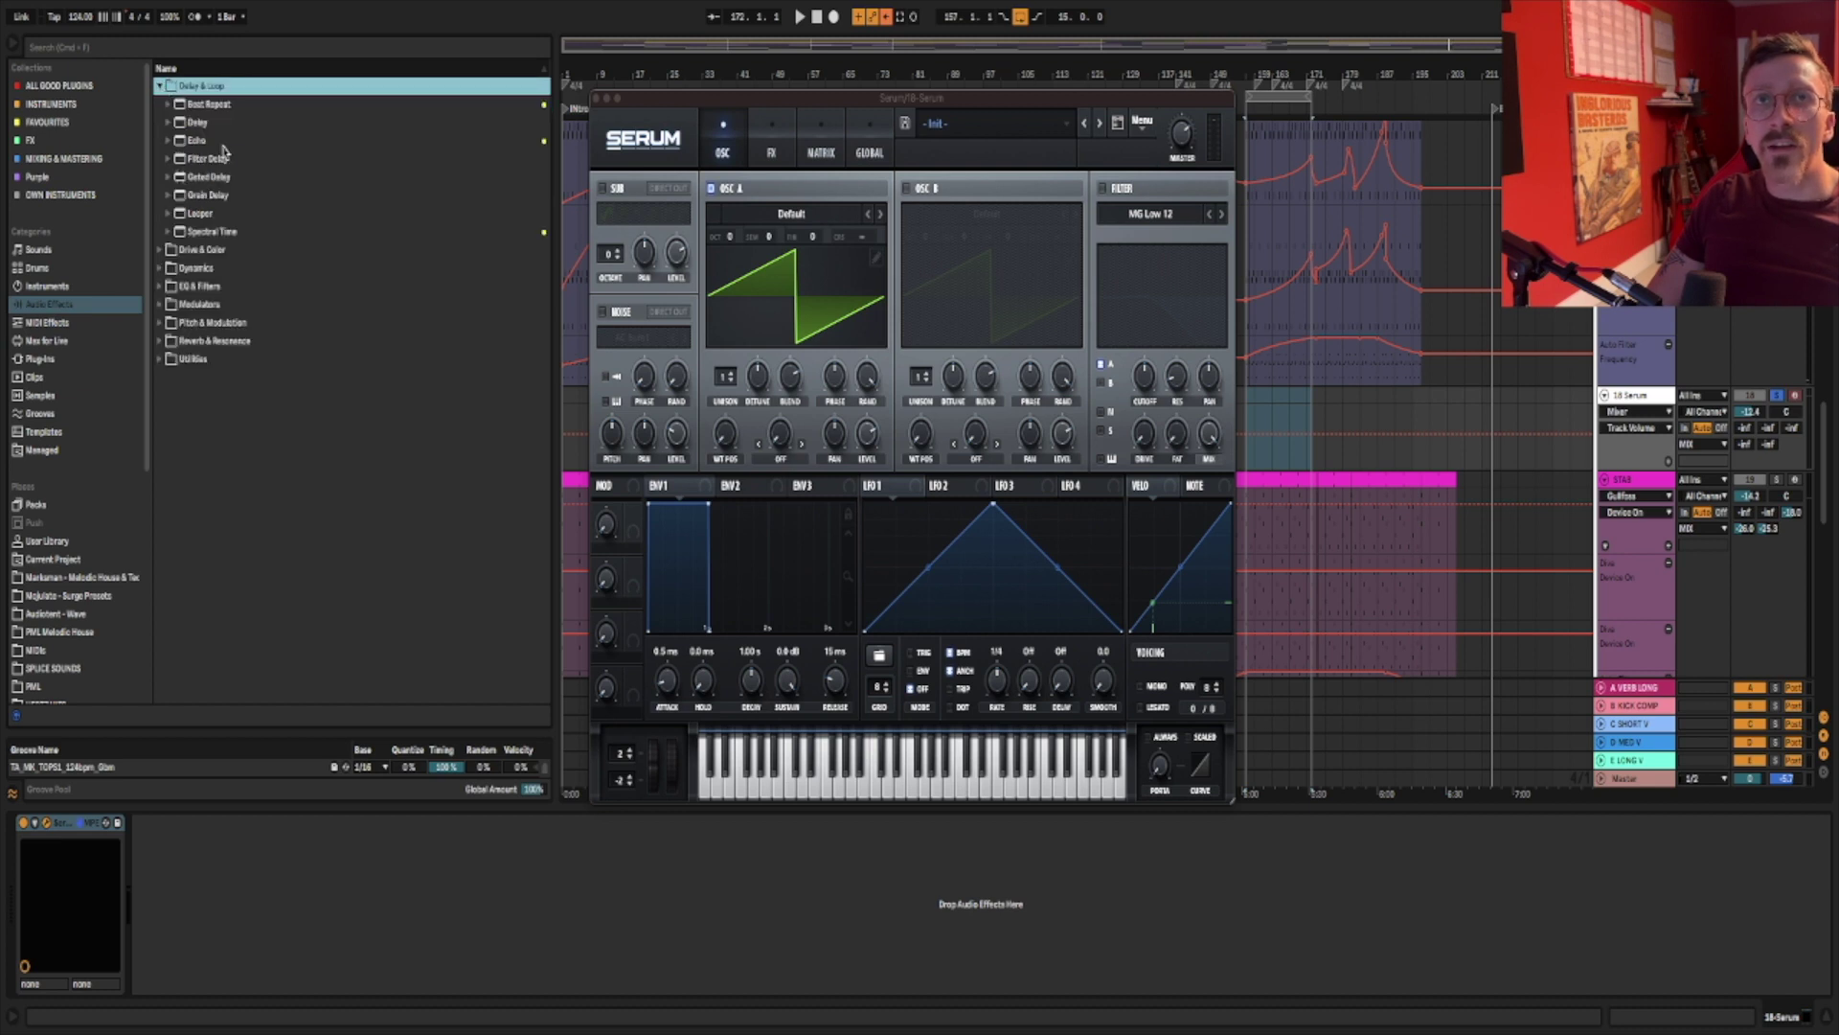
key("Down")
key("Down")
key("Down")
key("Down")
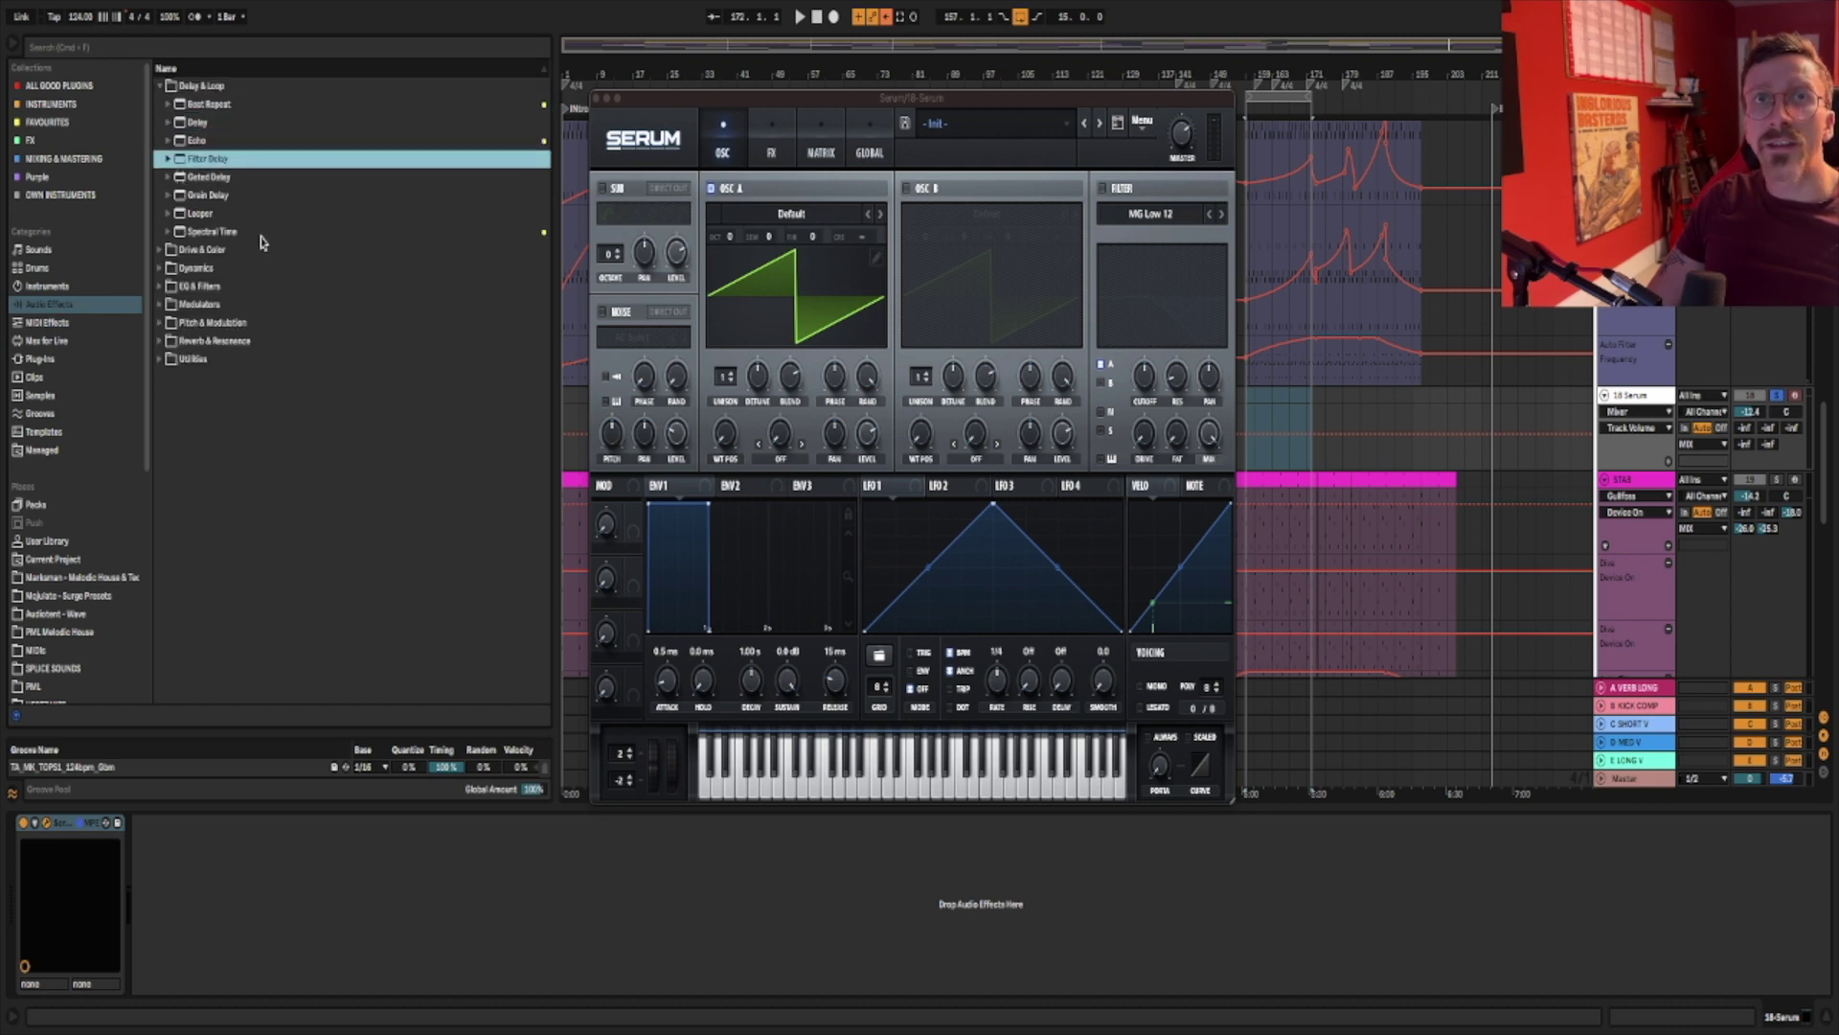
key("Down")
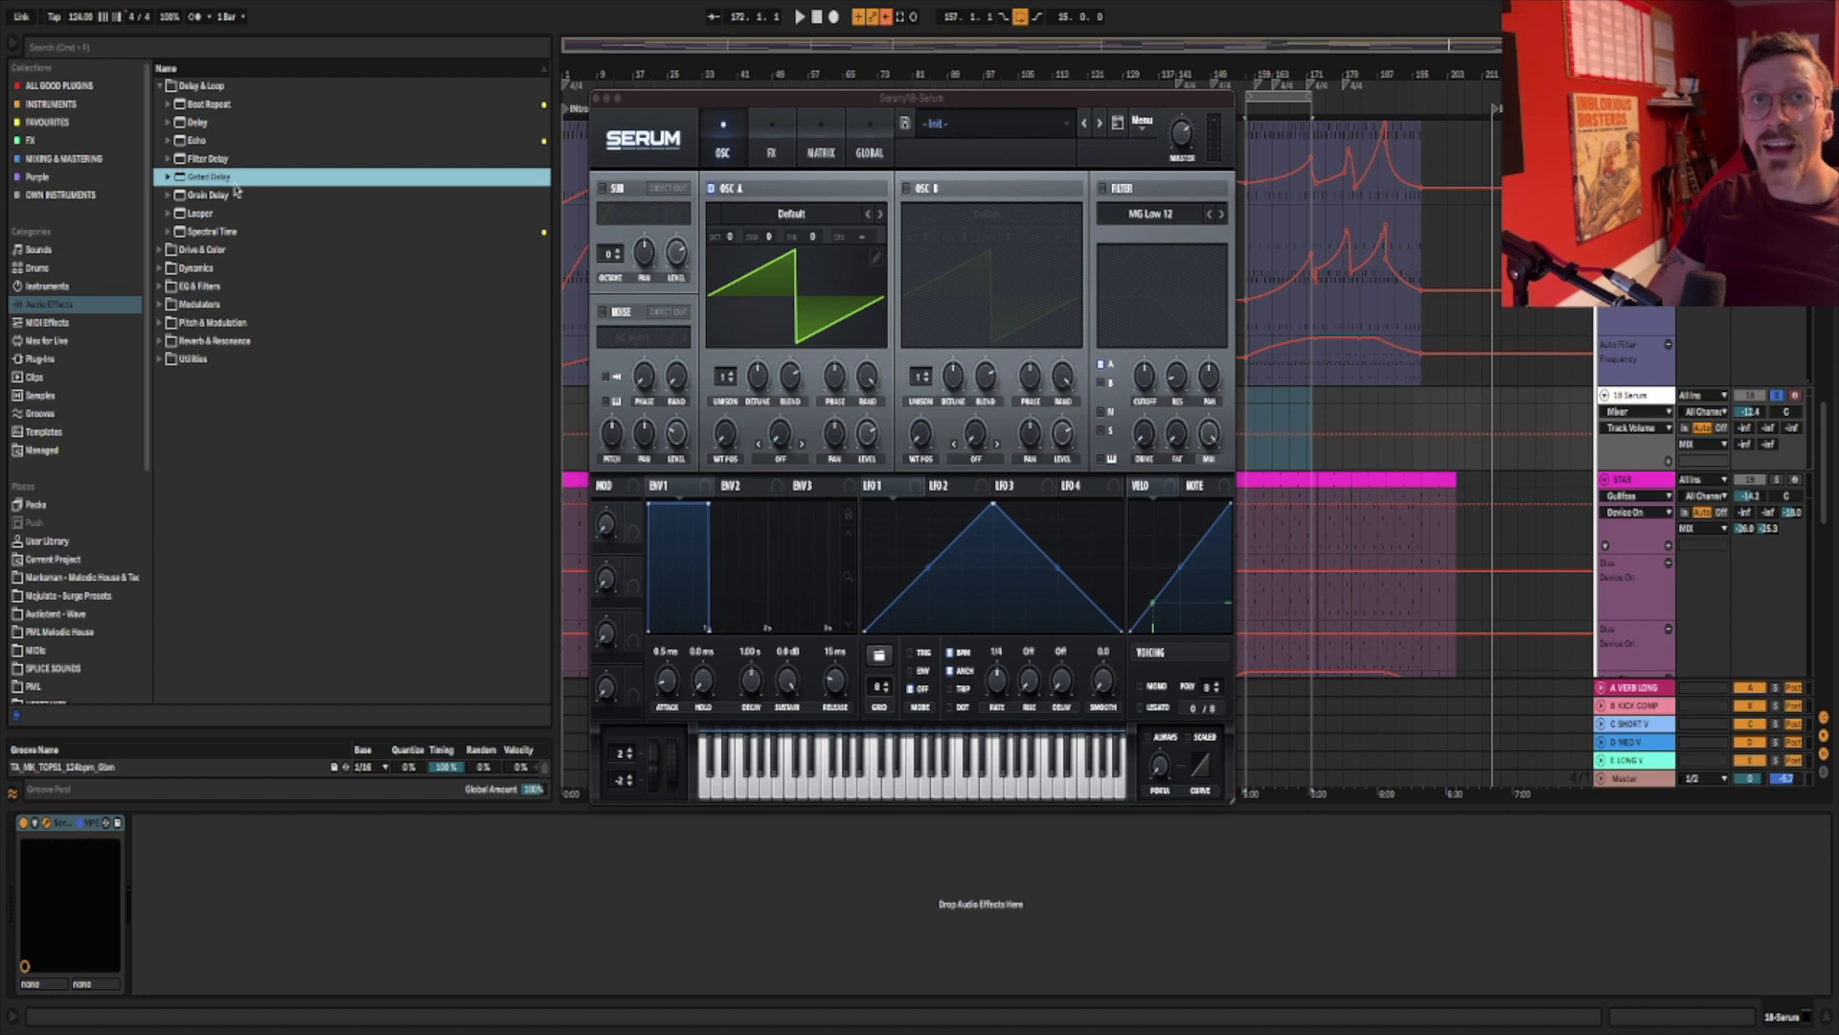
left_click(210, 144)
mouse_move(198, 145)
left_mouse_down()
mouse_move(629, 726)
mouse_move(641, 876)
left_mouse_up()
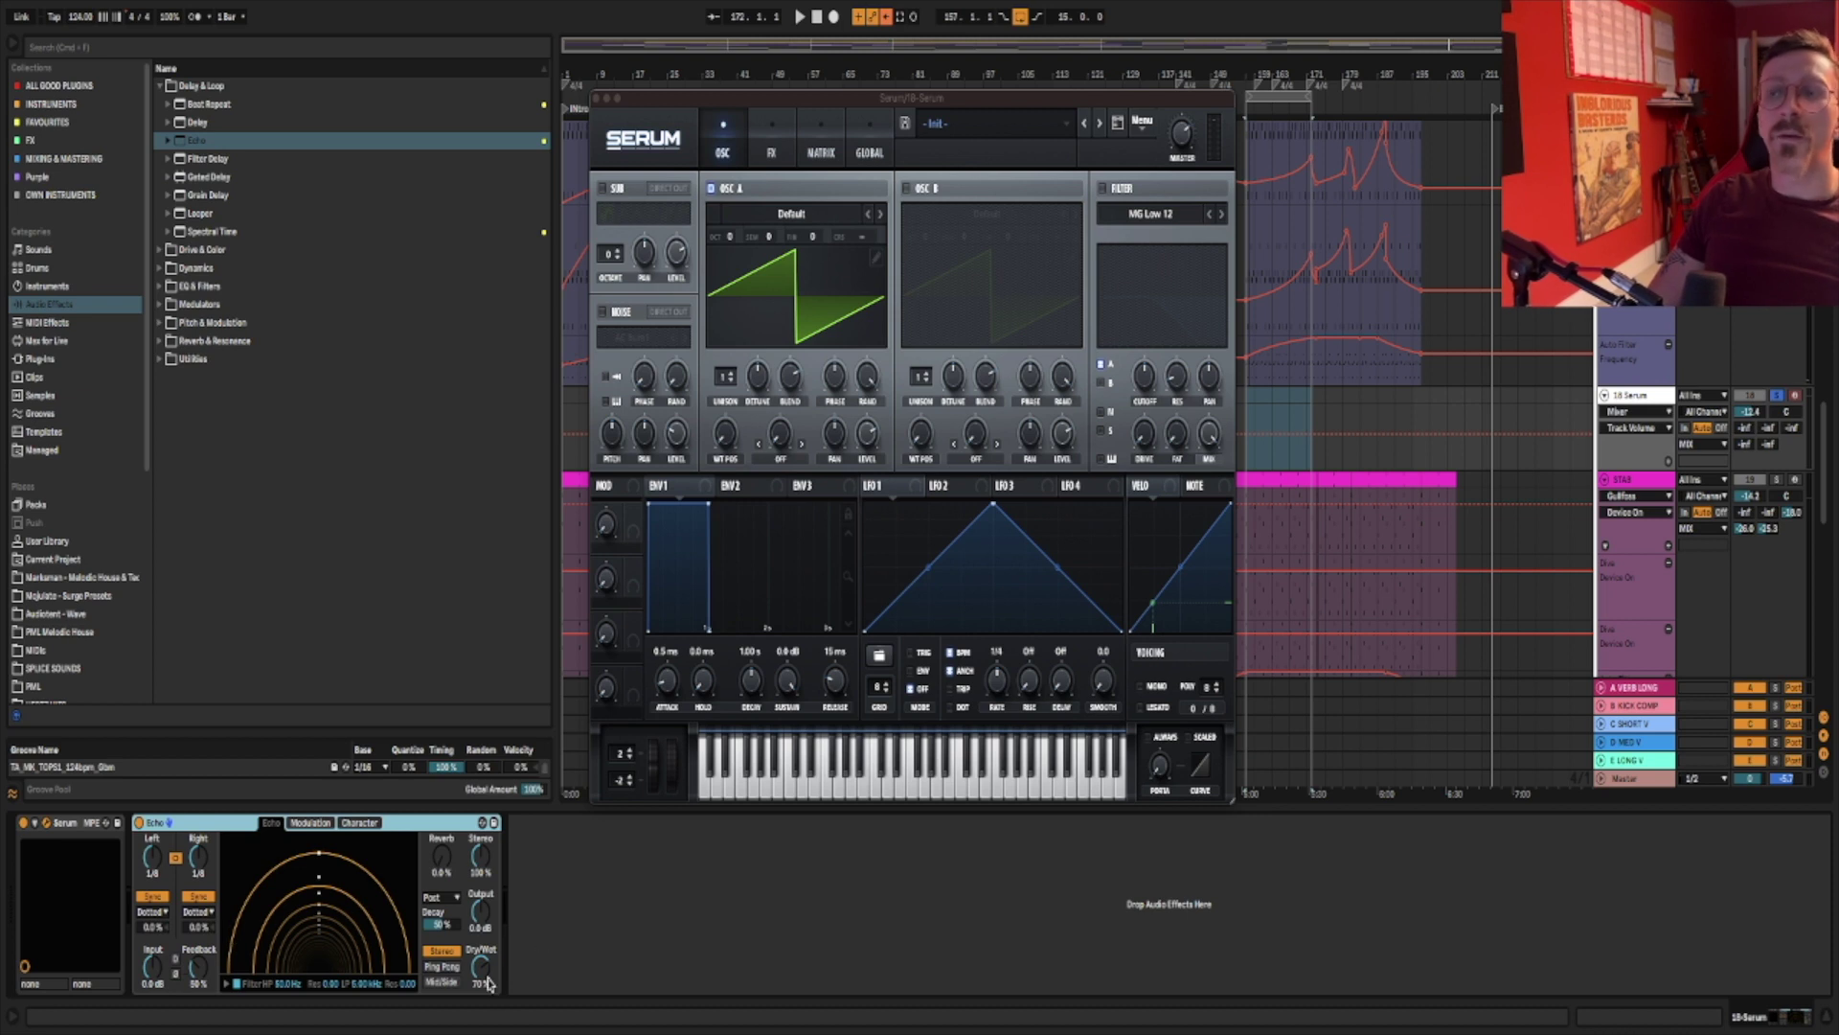
Lower Echo's Dry/Wet to about 33% and compare its channel modes, settling on Ping Pong.
left_click_drag(481, 961, 480, 994)
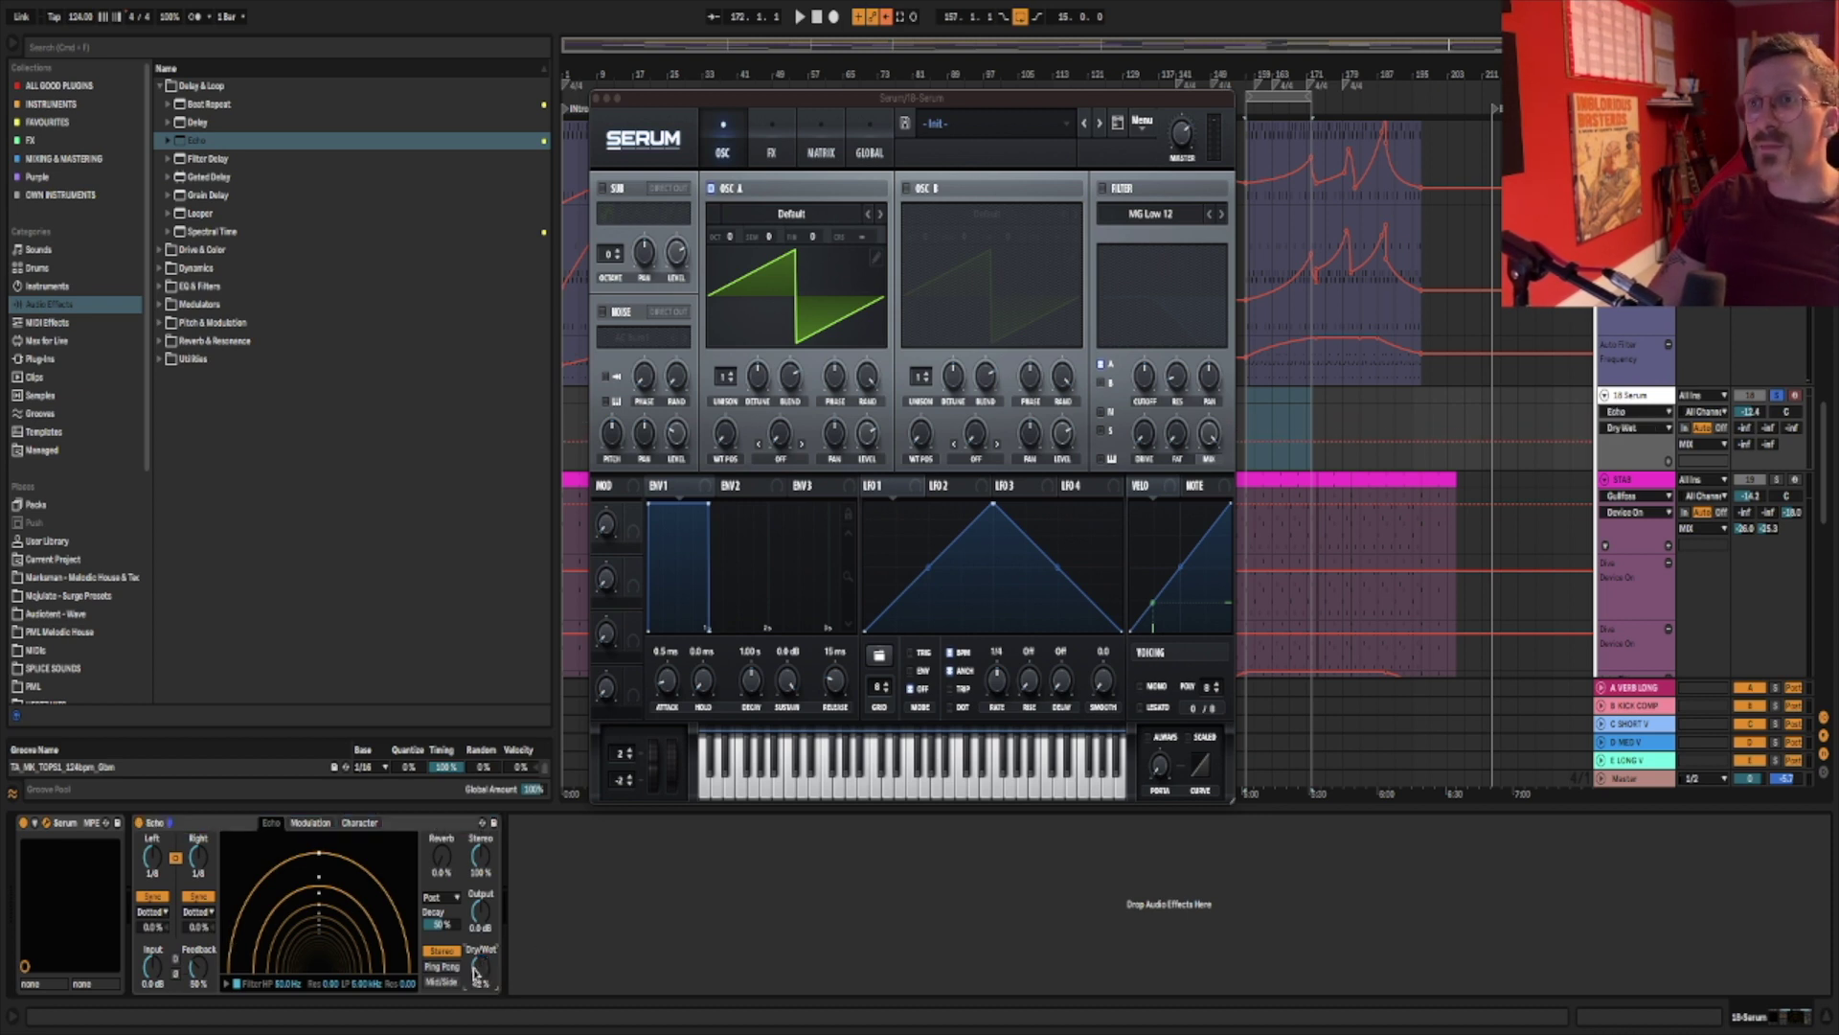
left_click_drag(481, 967, 481, 977)
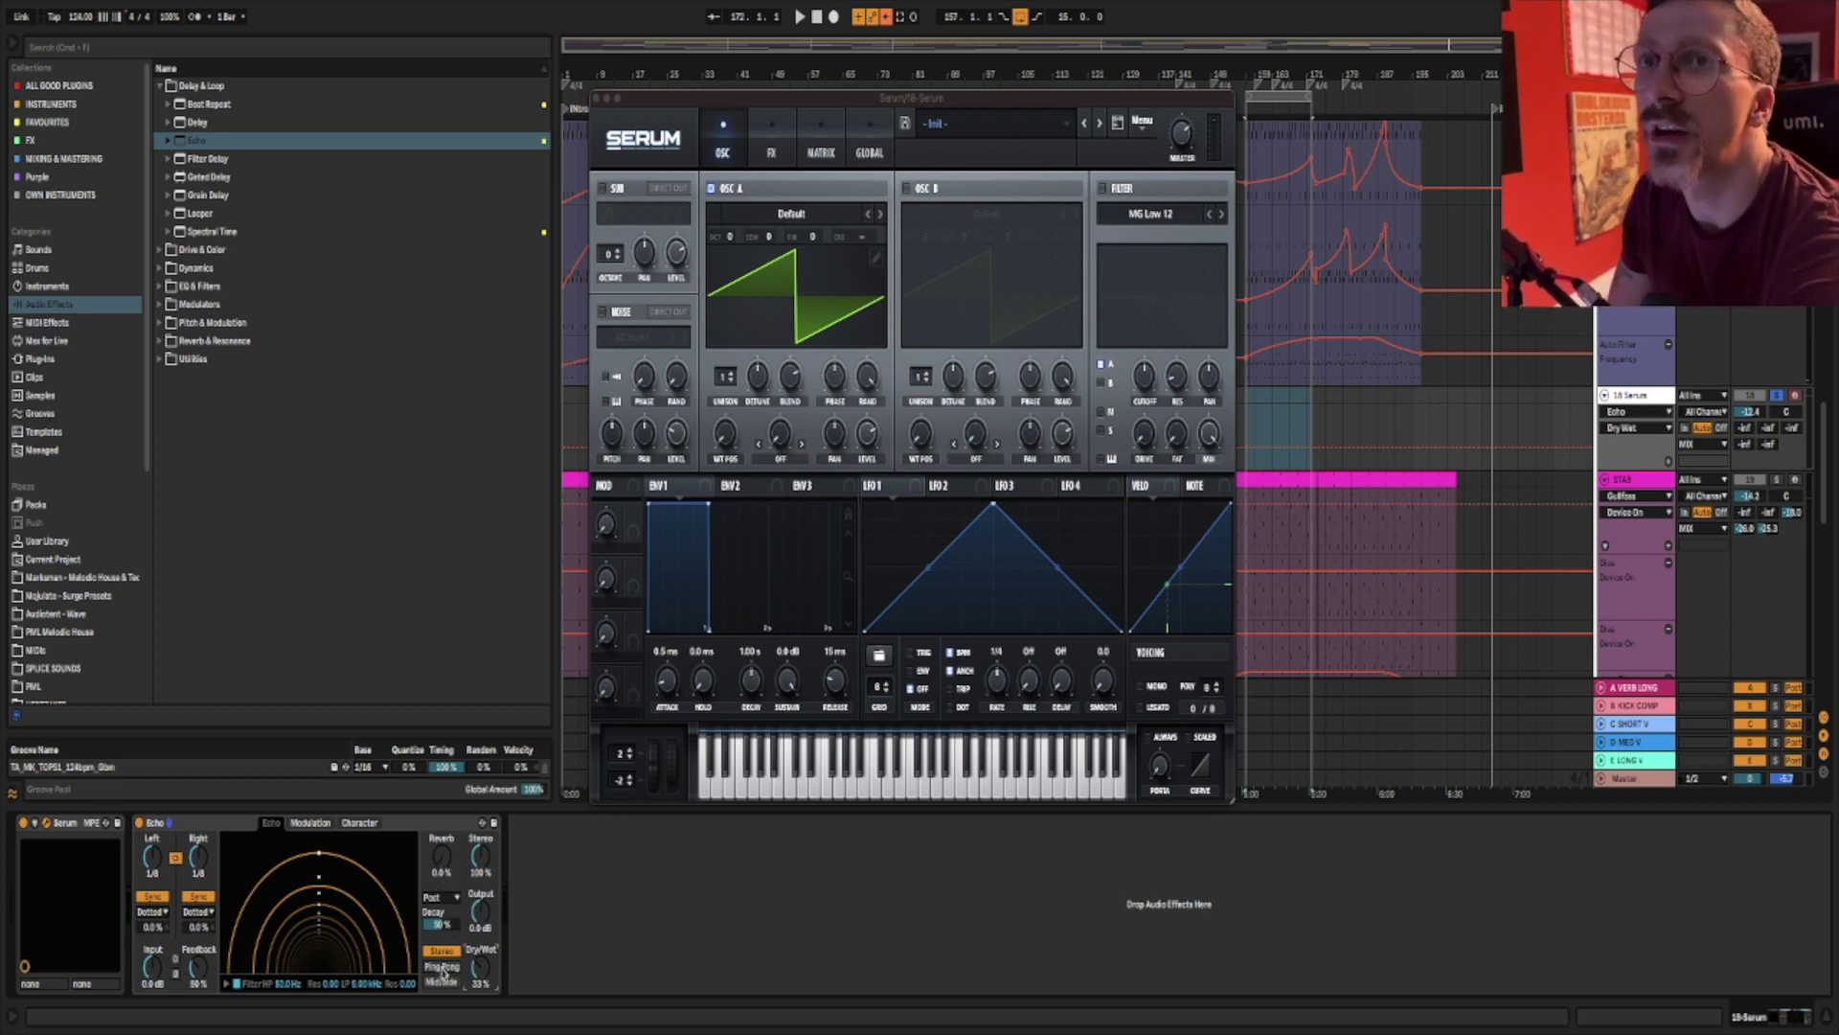
left_click(442, 967)
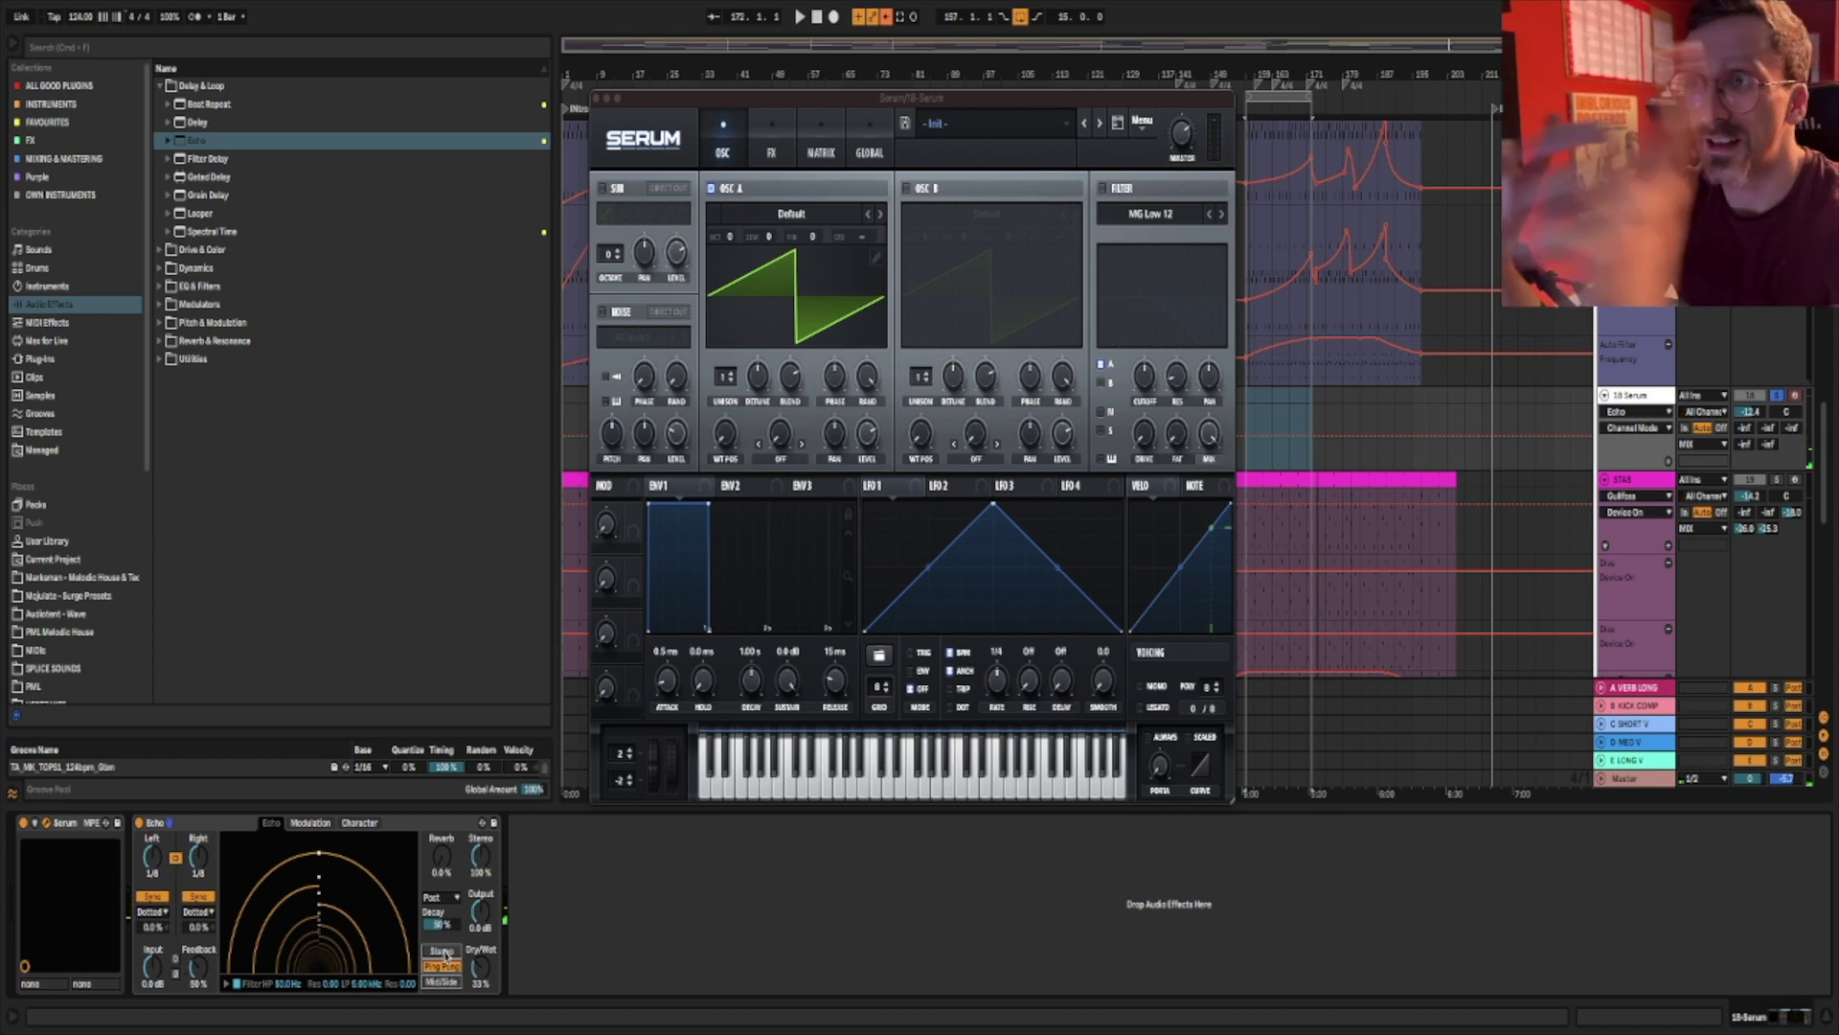
left_click(444, 952)
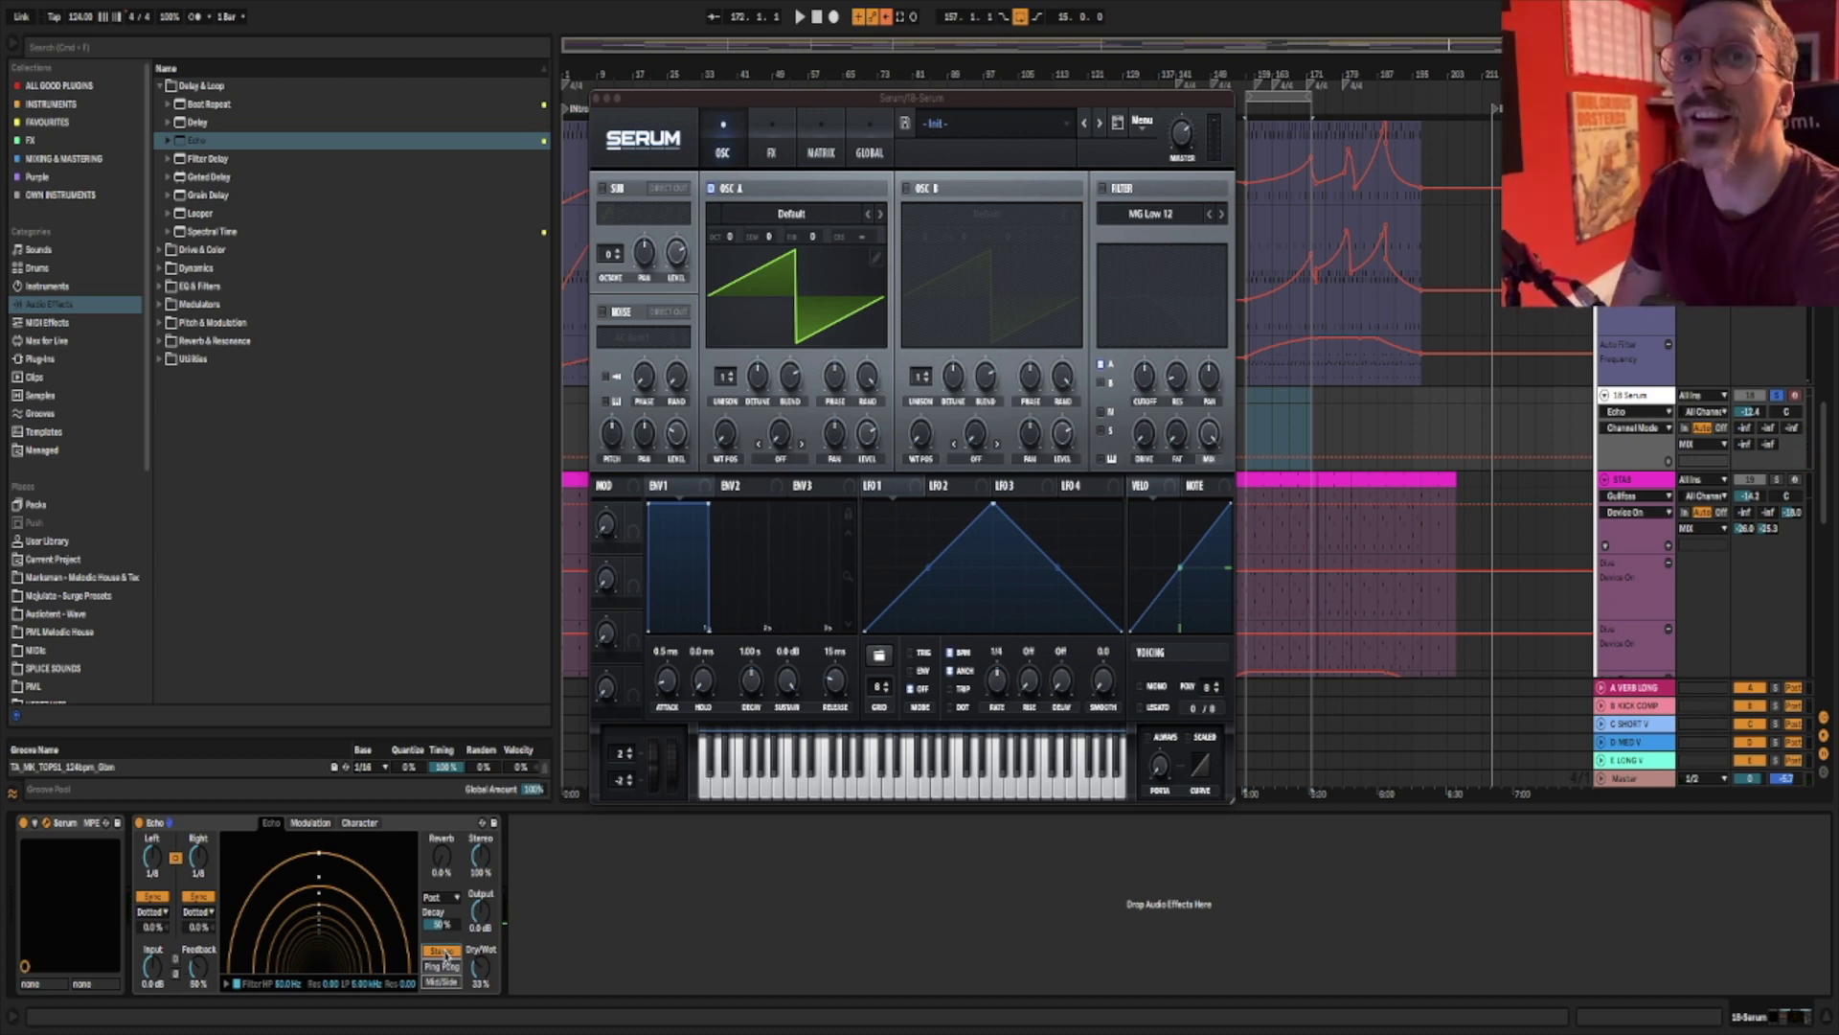
left_click(442, 981)
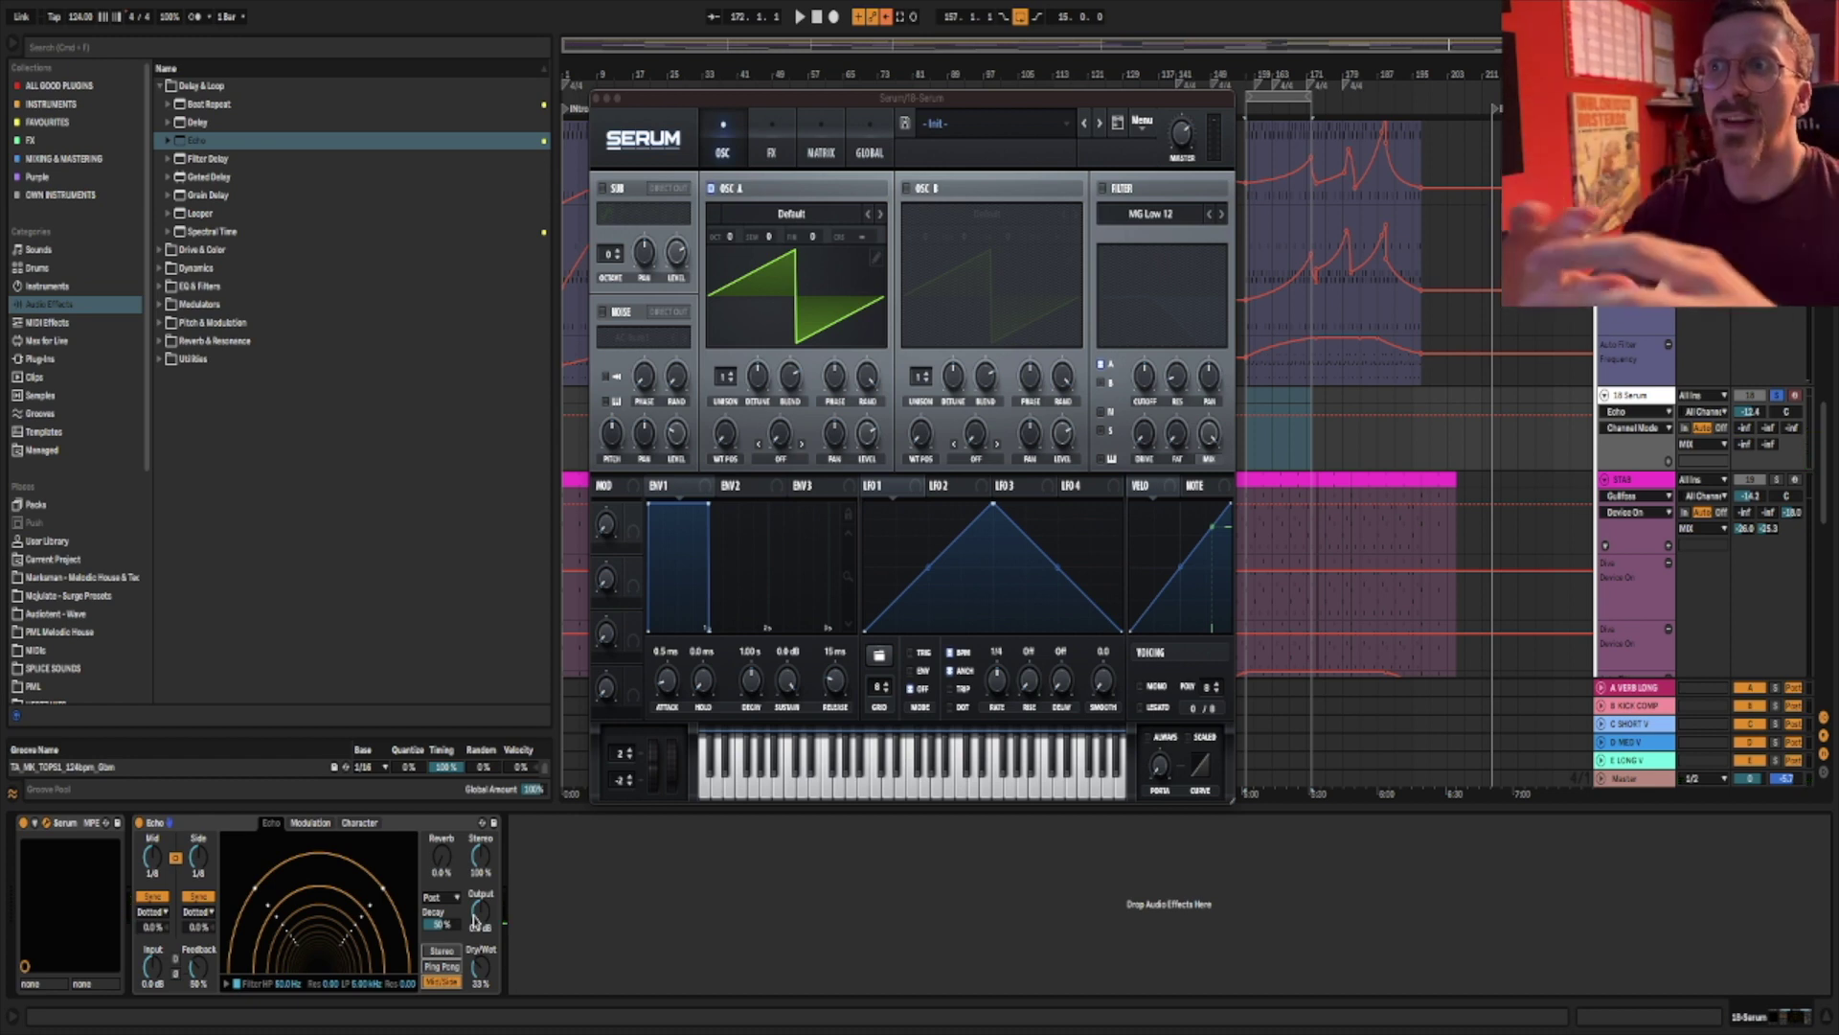
left_click(443, 968)
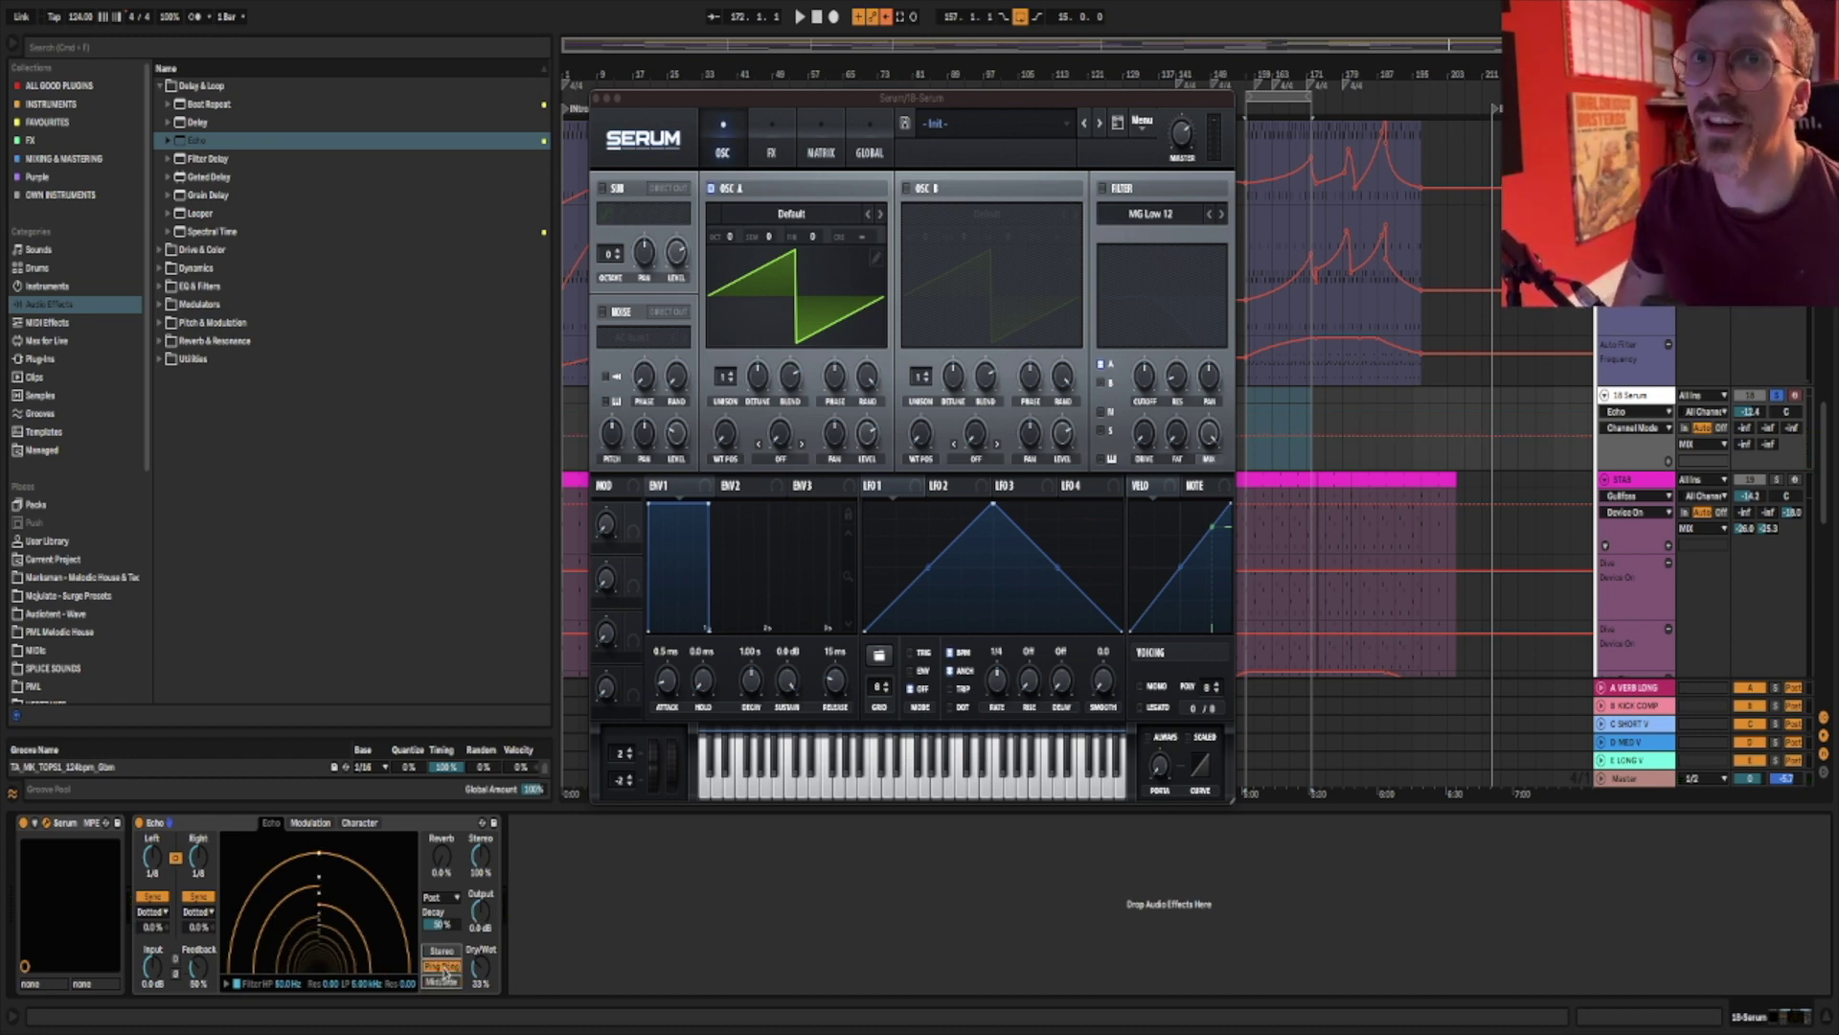
Raise Echo's reverb amount and set its filter to a high-pass of about 343 Hz and a low-pass of about 11.3 kHz.
left_click_drag(462, 872, 458, 846)
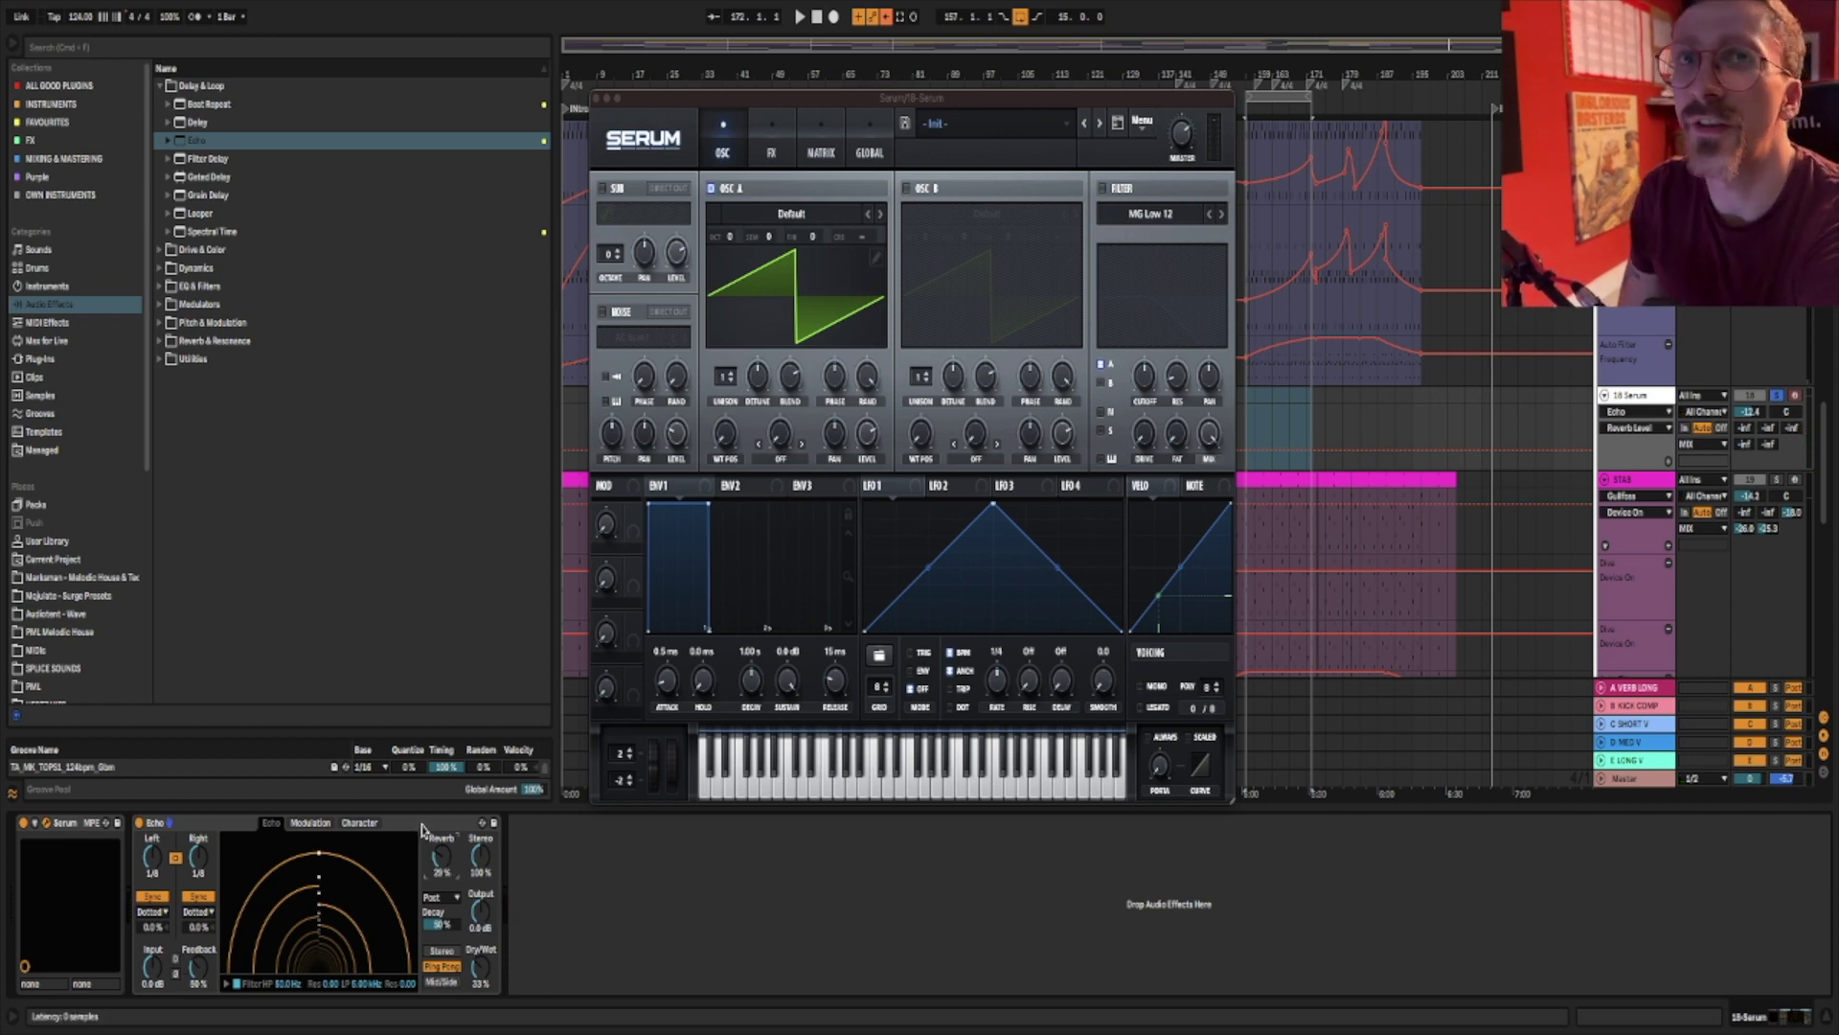
left_click(226, 984)
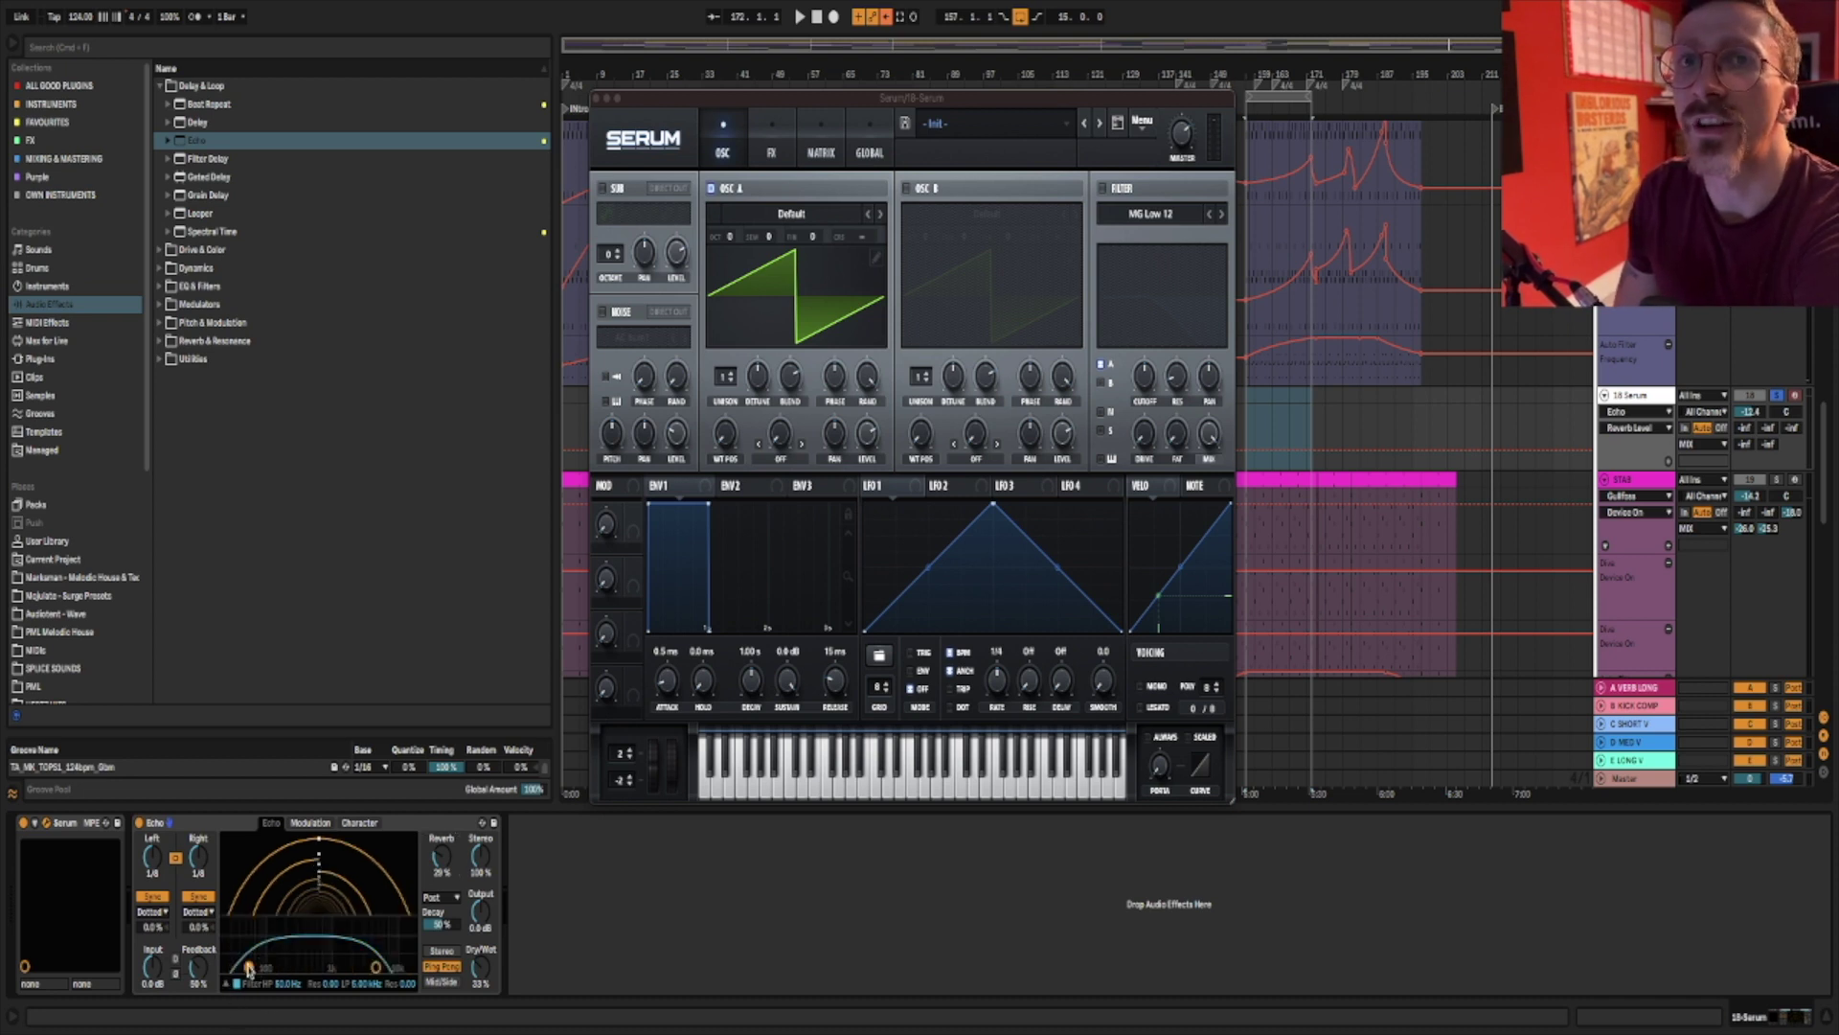
left_click_drag(248, 966, 302, 965)
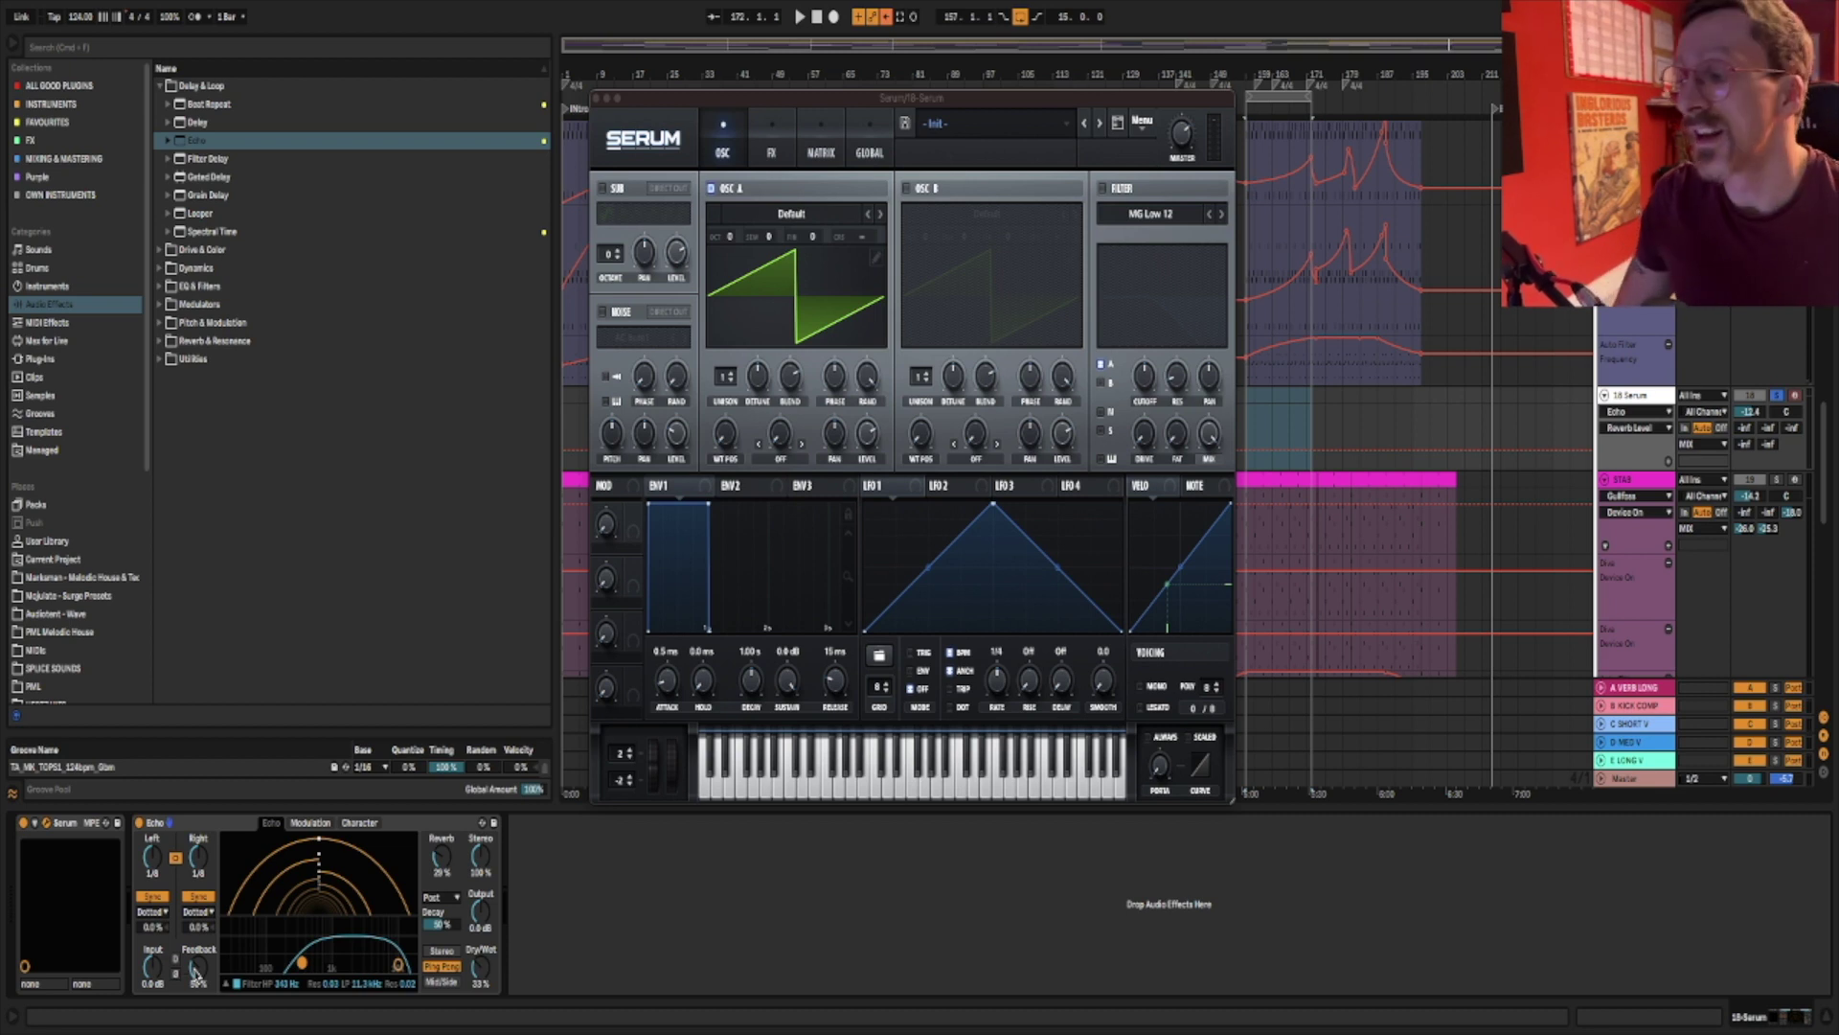
Audition Echo's feedback at settings between 0% and 120%, settling on 48%.
left_click_drag(194, 971, 207, 963)
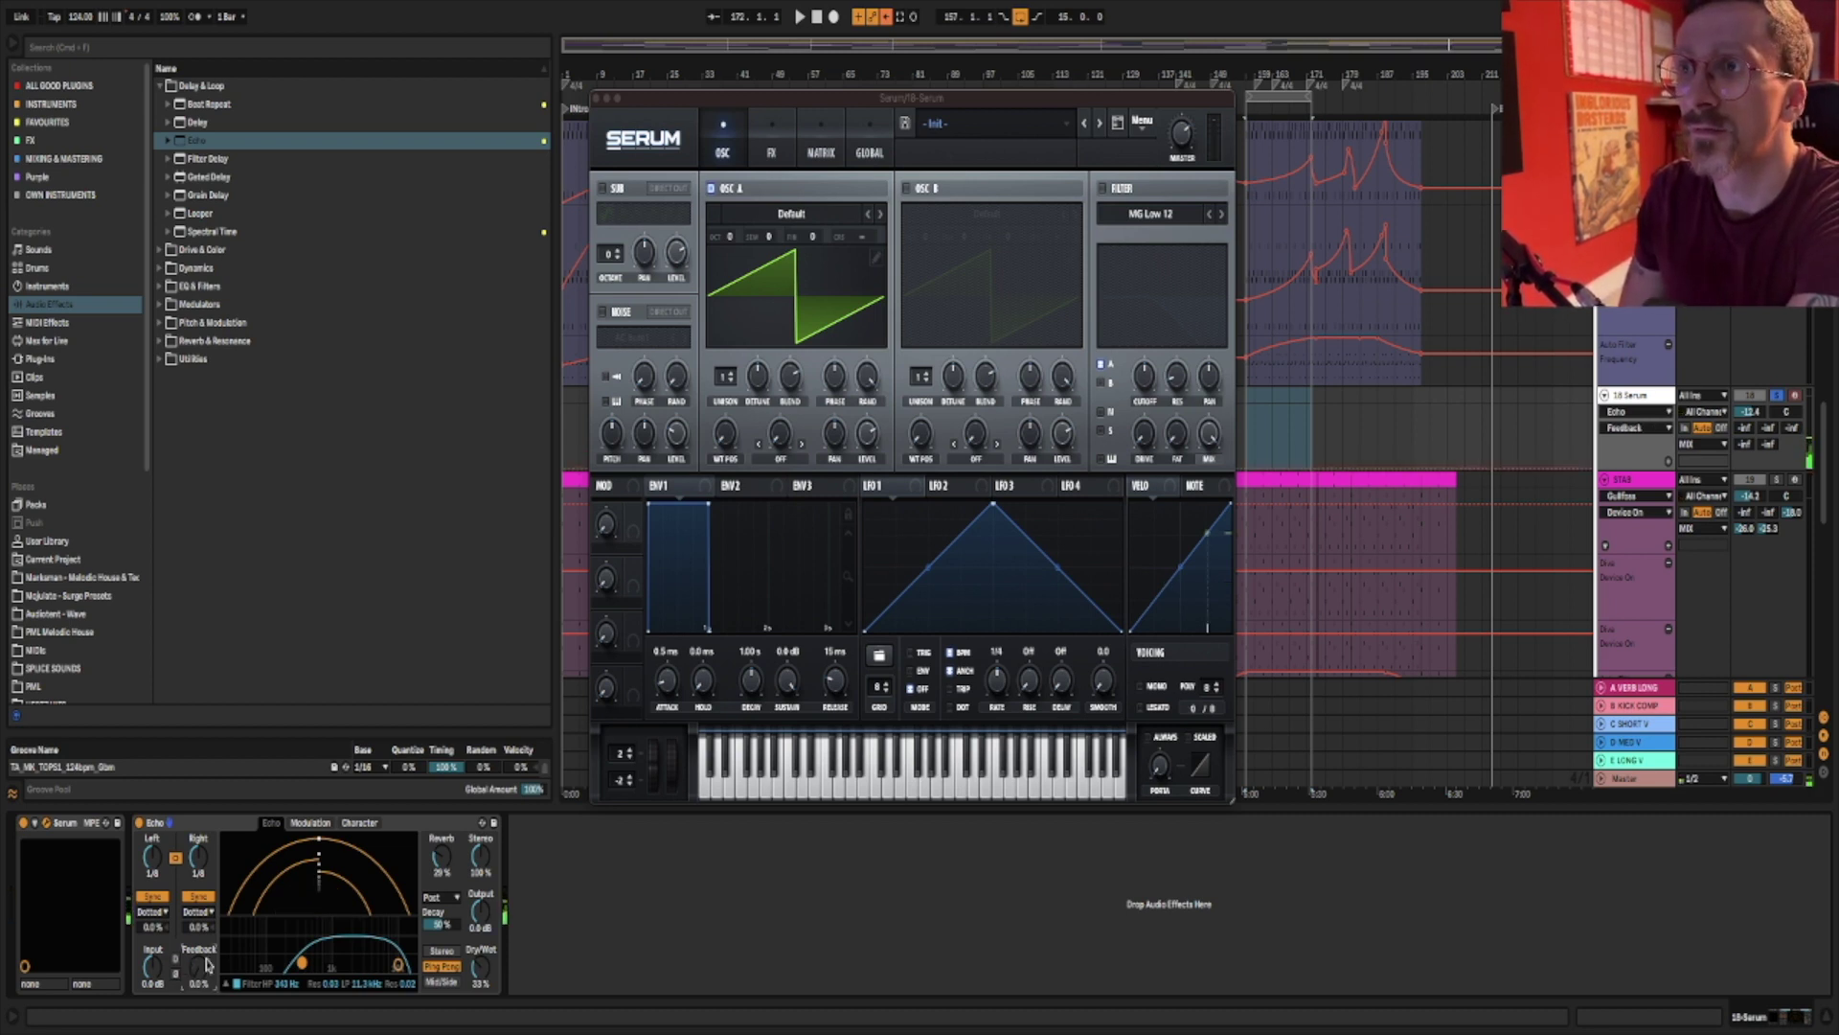
mouse_move(205, 968)
left_mouse_down()
mouse_move(205, 877)
mouse_move(204, 970)
left_mouse_up()
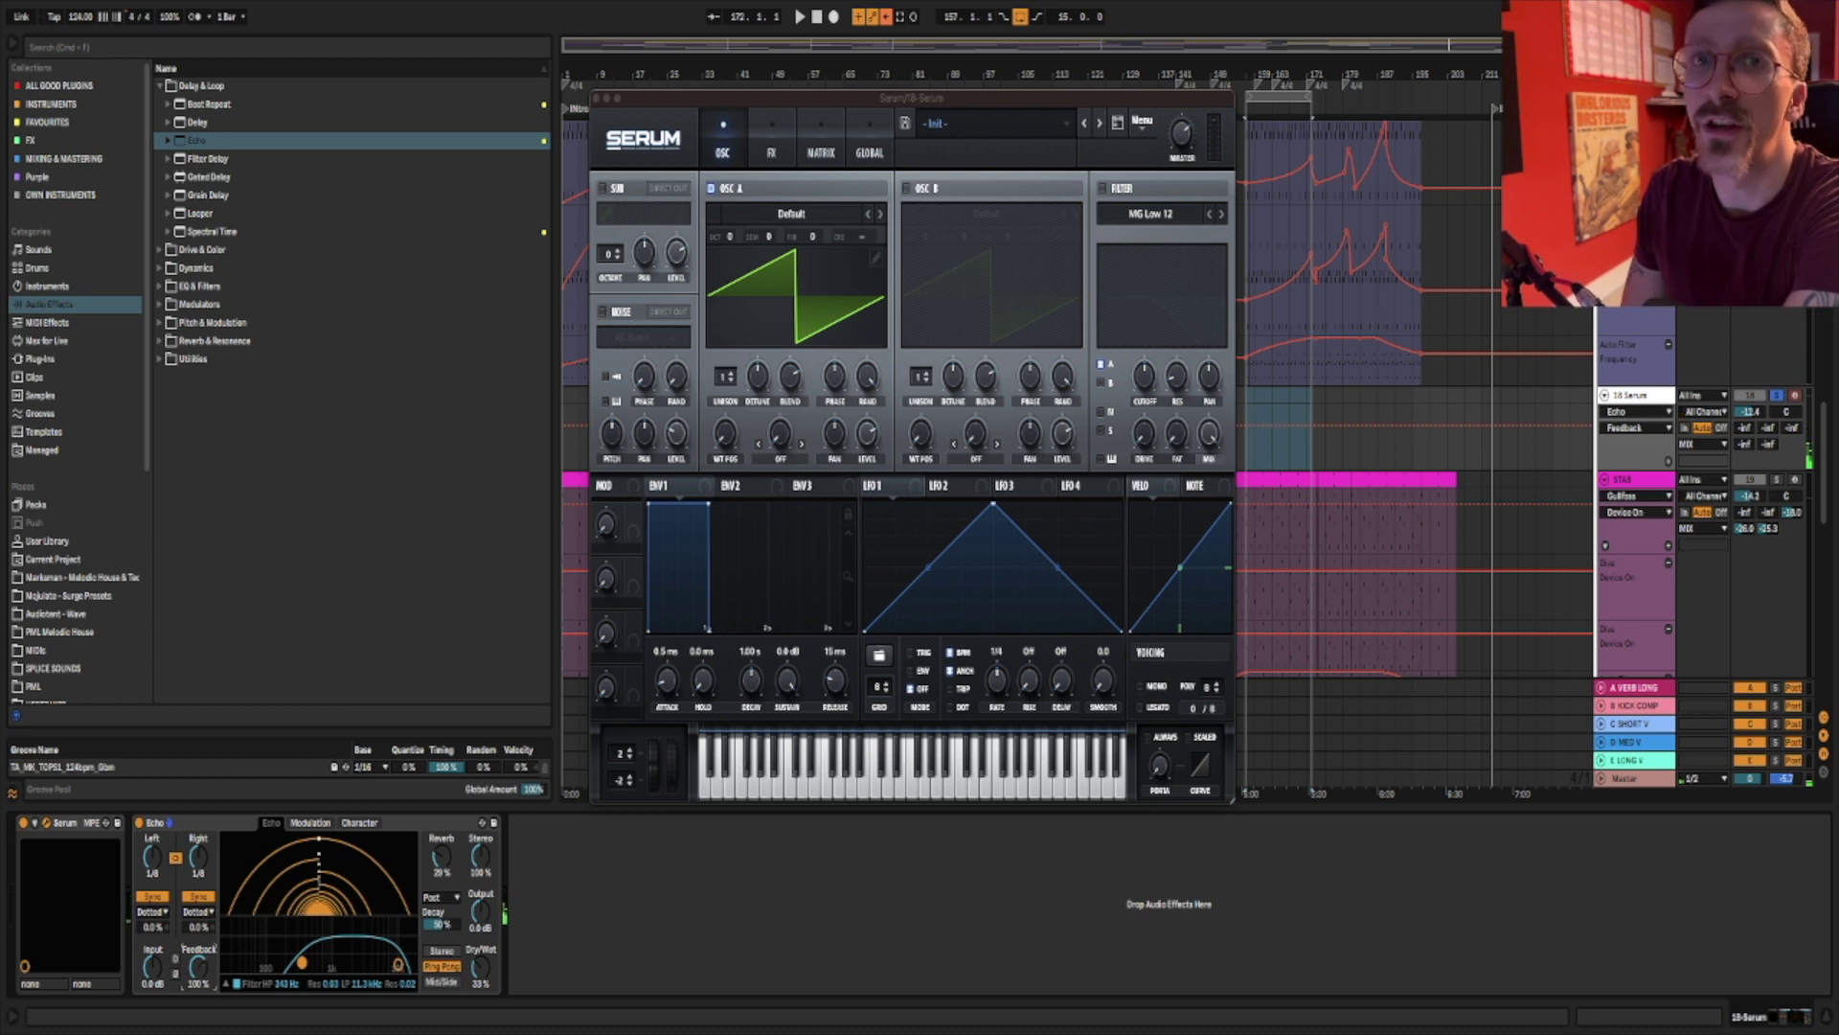
left_click_drag(198, 968, 199, 986)
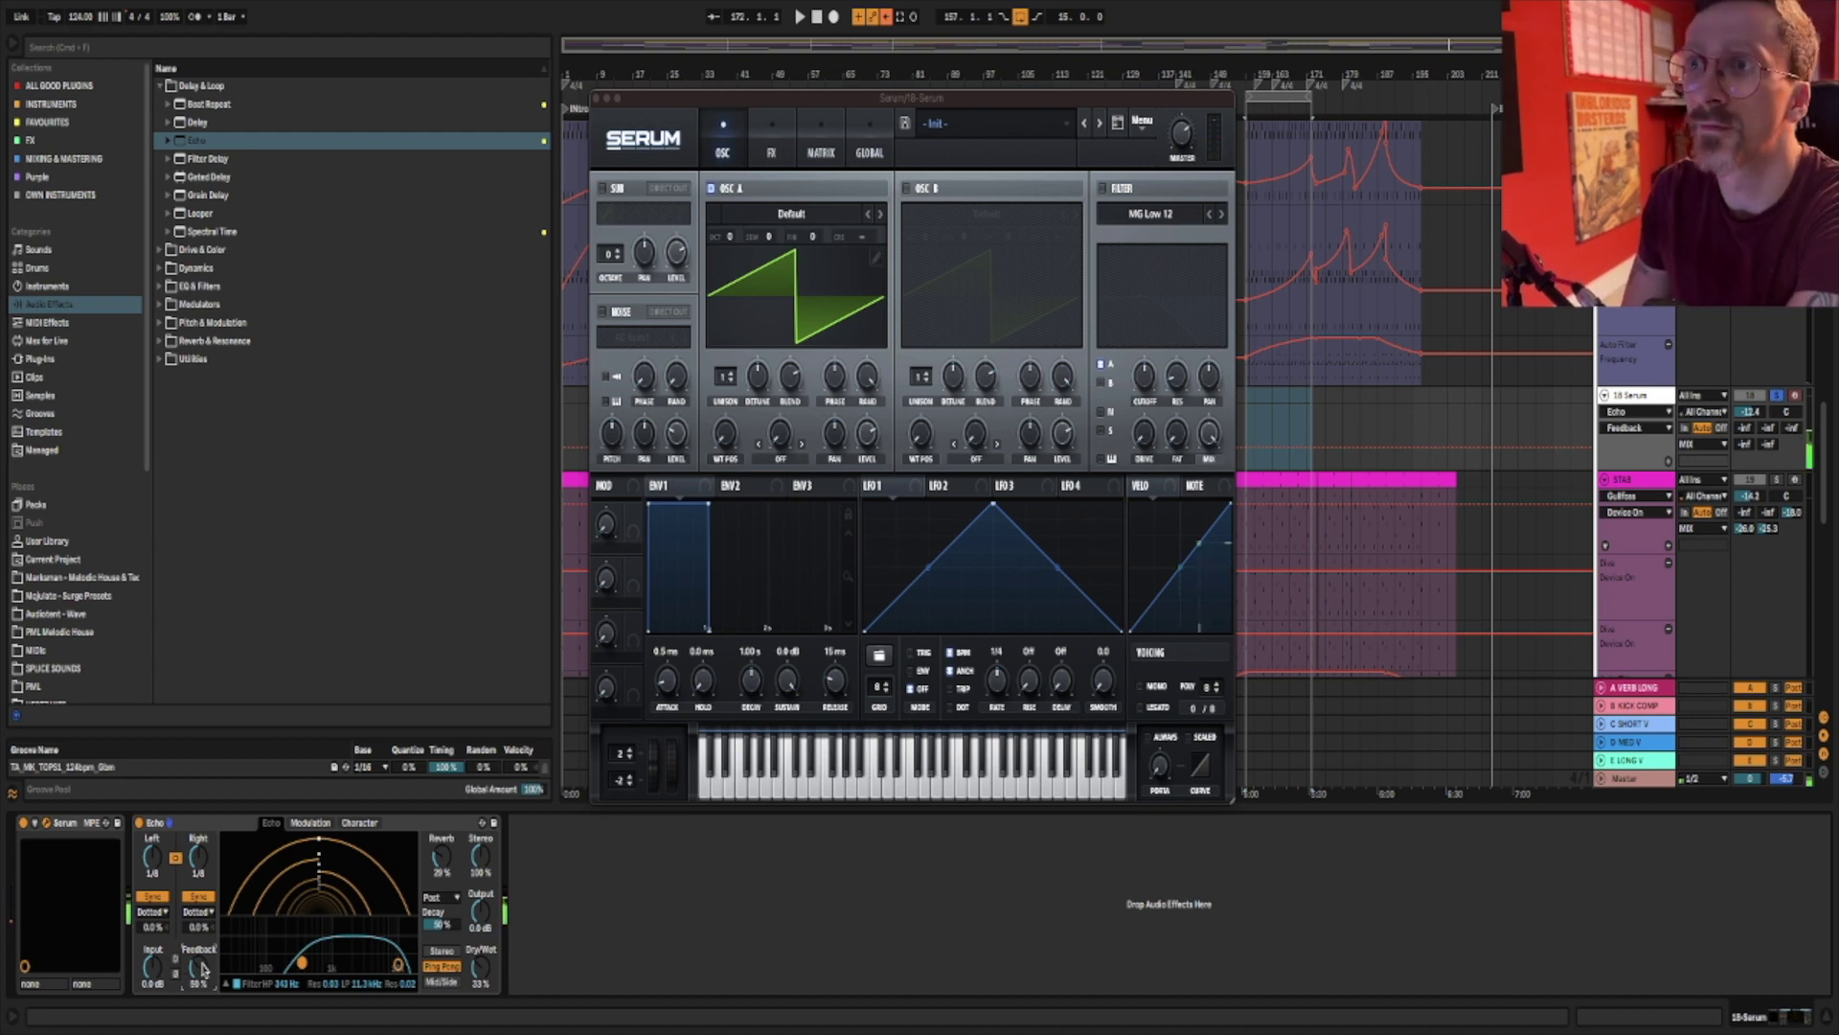
left_click_drag(203, 969, 203, 939)
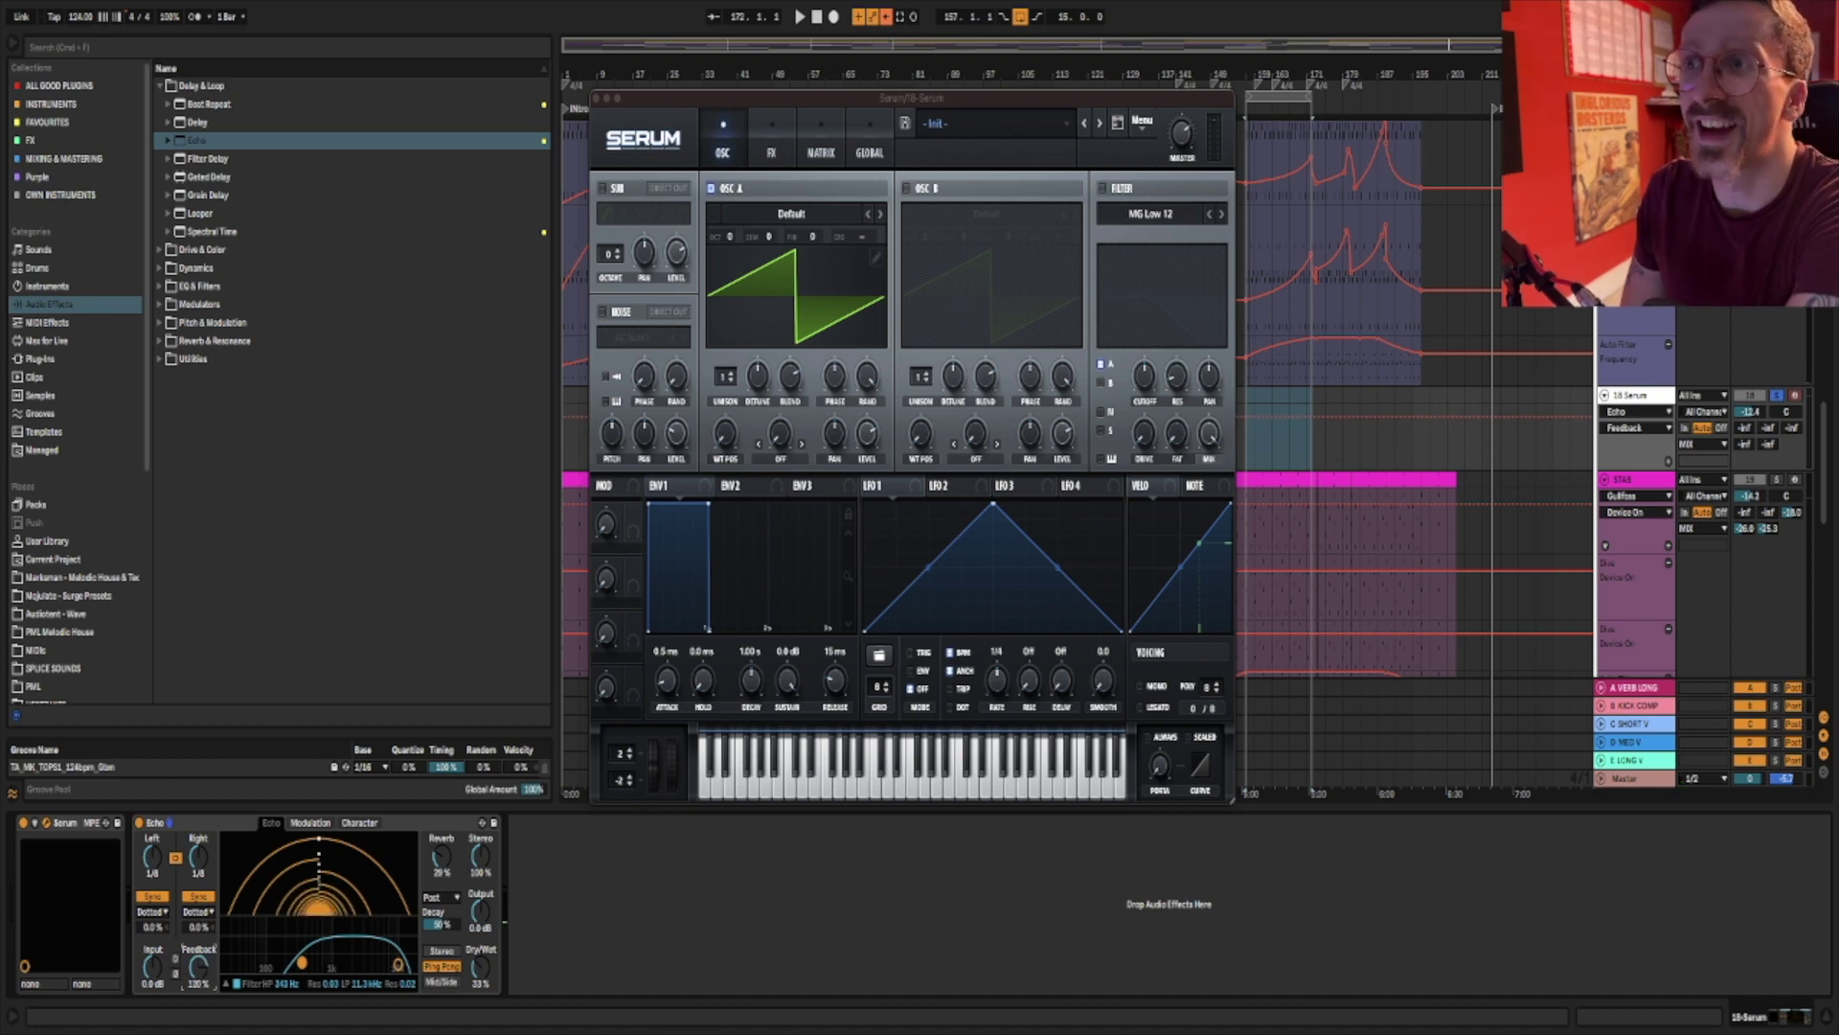
left_click_drag(201, 967, 201, 993)
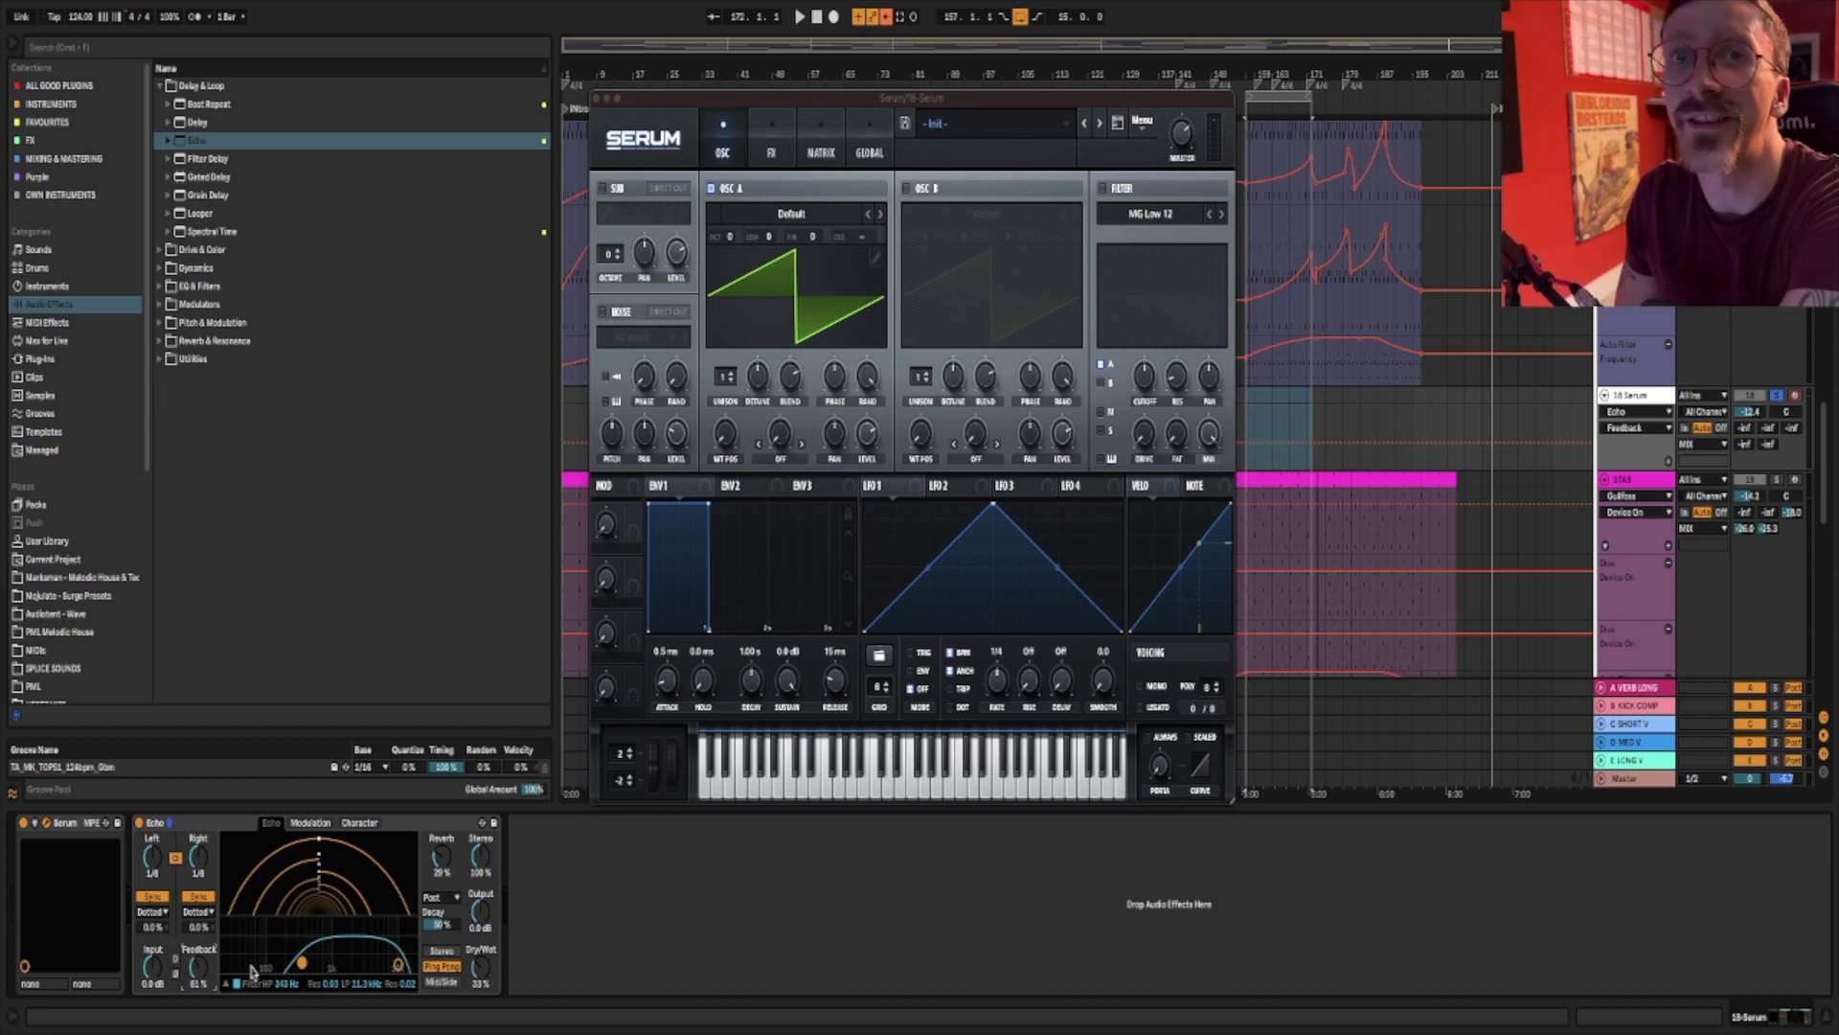
left_click_drag(196, 973, 196, 922)
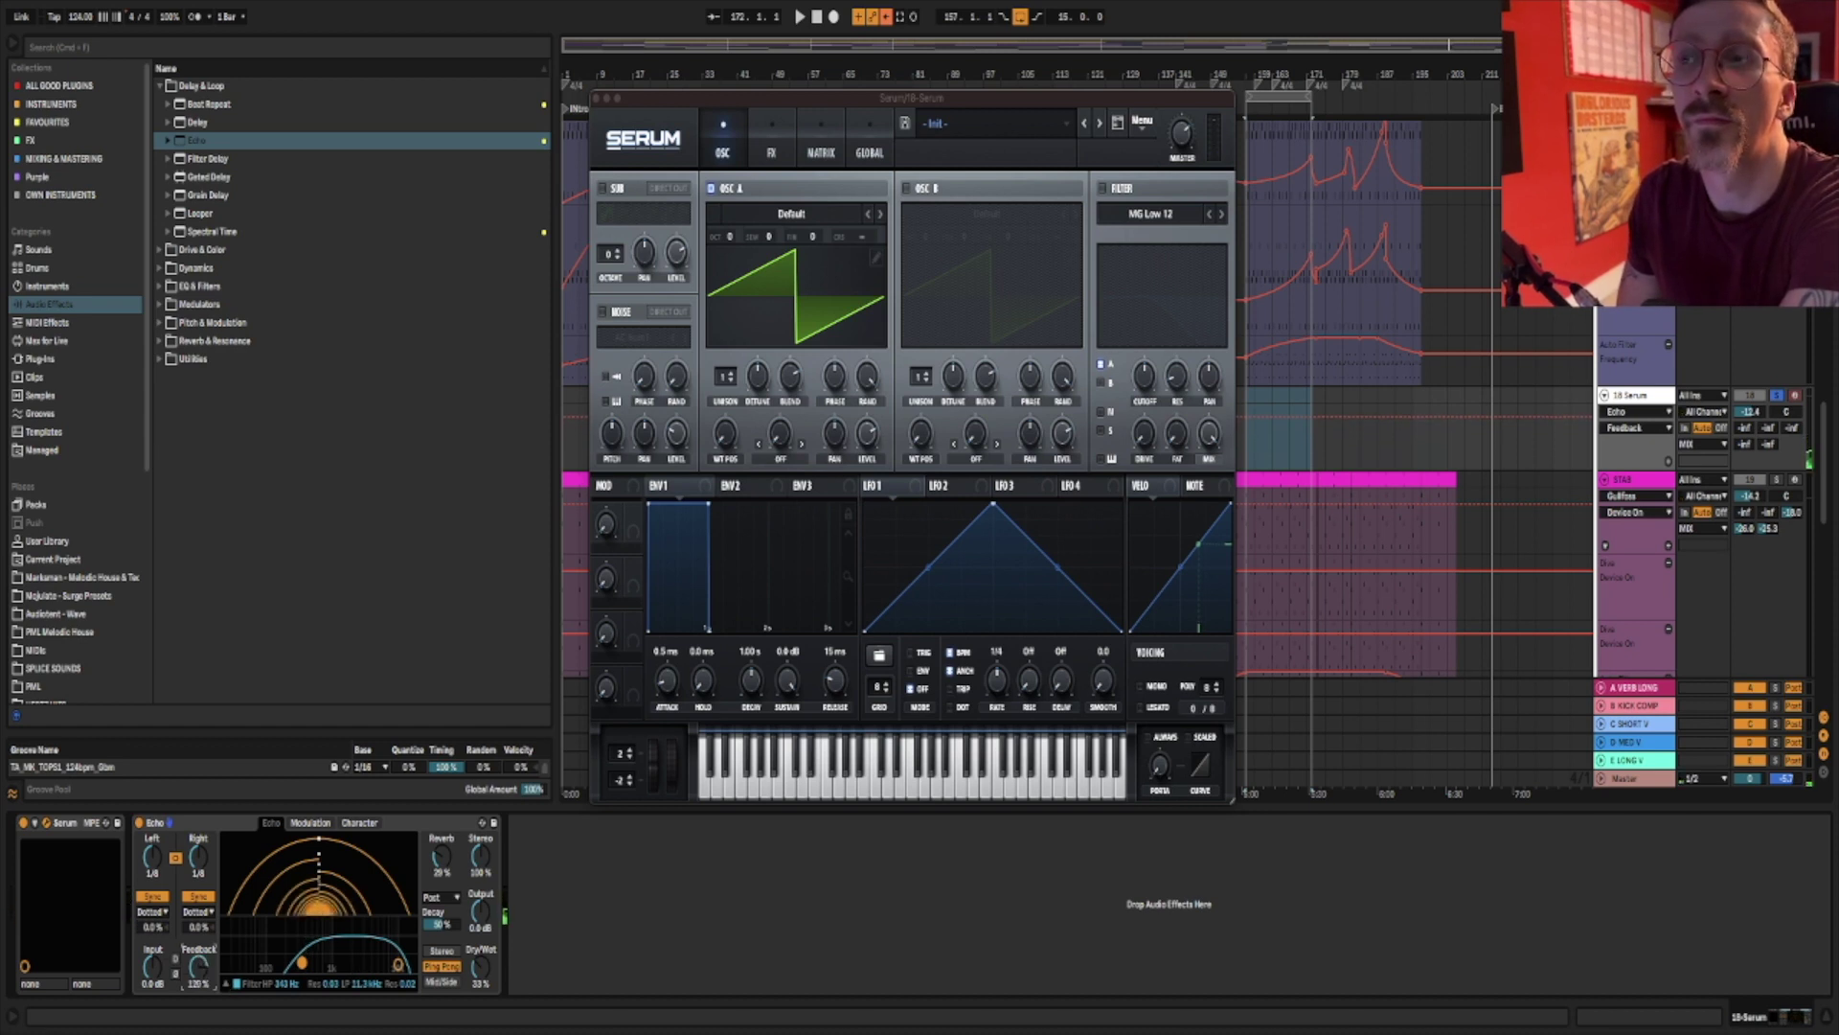
left_click_drag(197, 891, 197, 986)
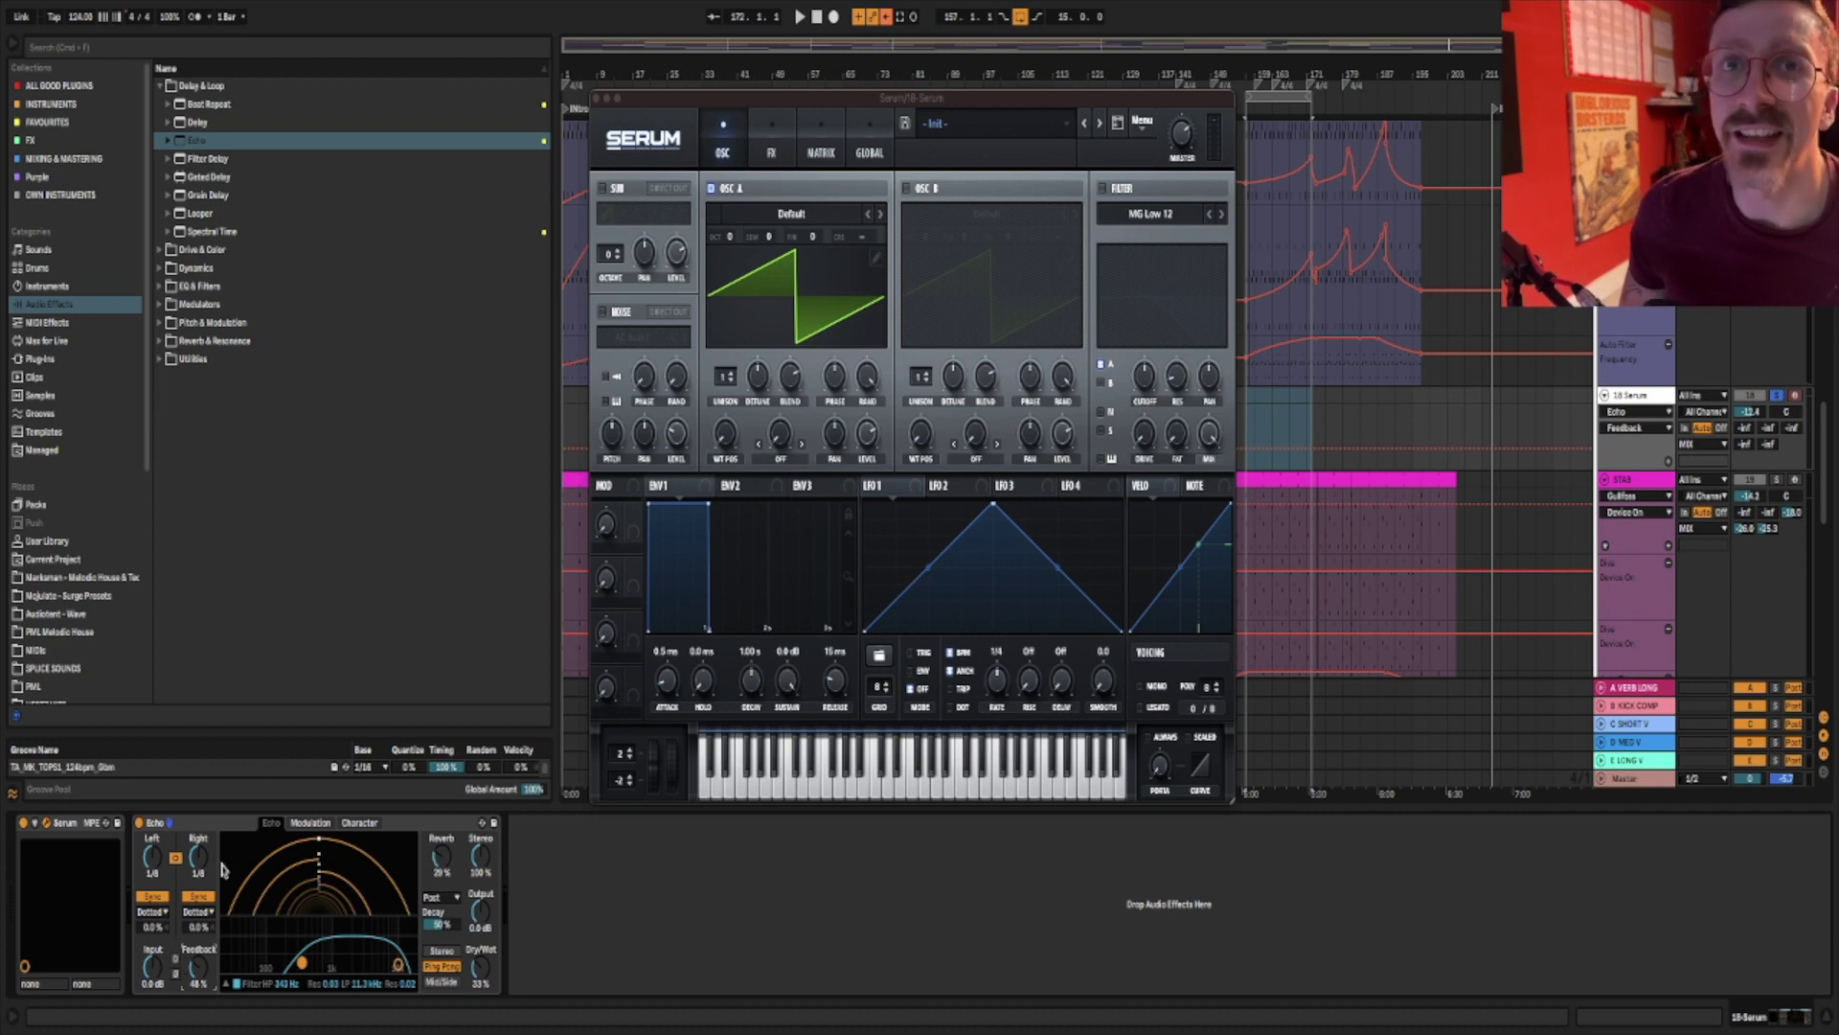
Change the sync mode of Echo's linked left and right delays to 16th.
left_click(194, 917)
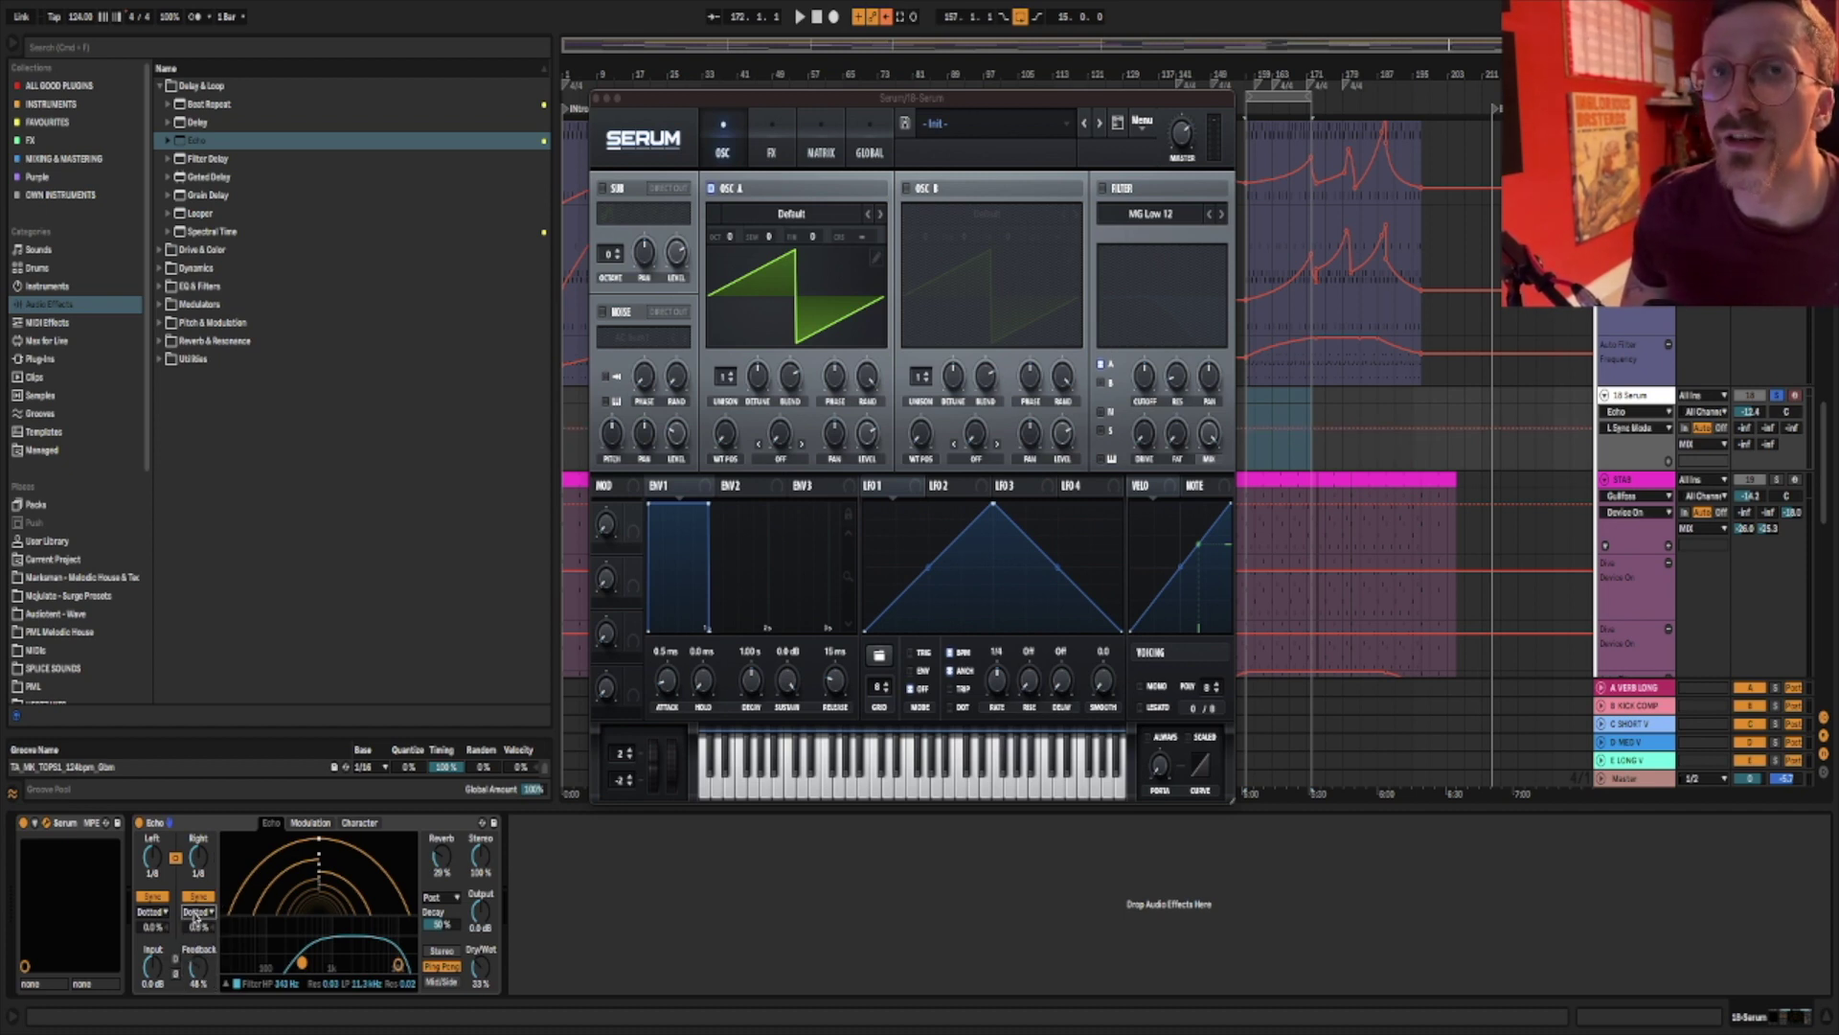
left_click(196, 913)
left_click(196, 969)
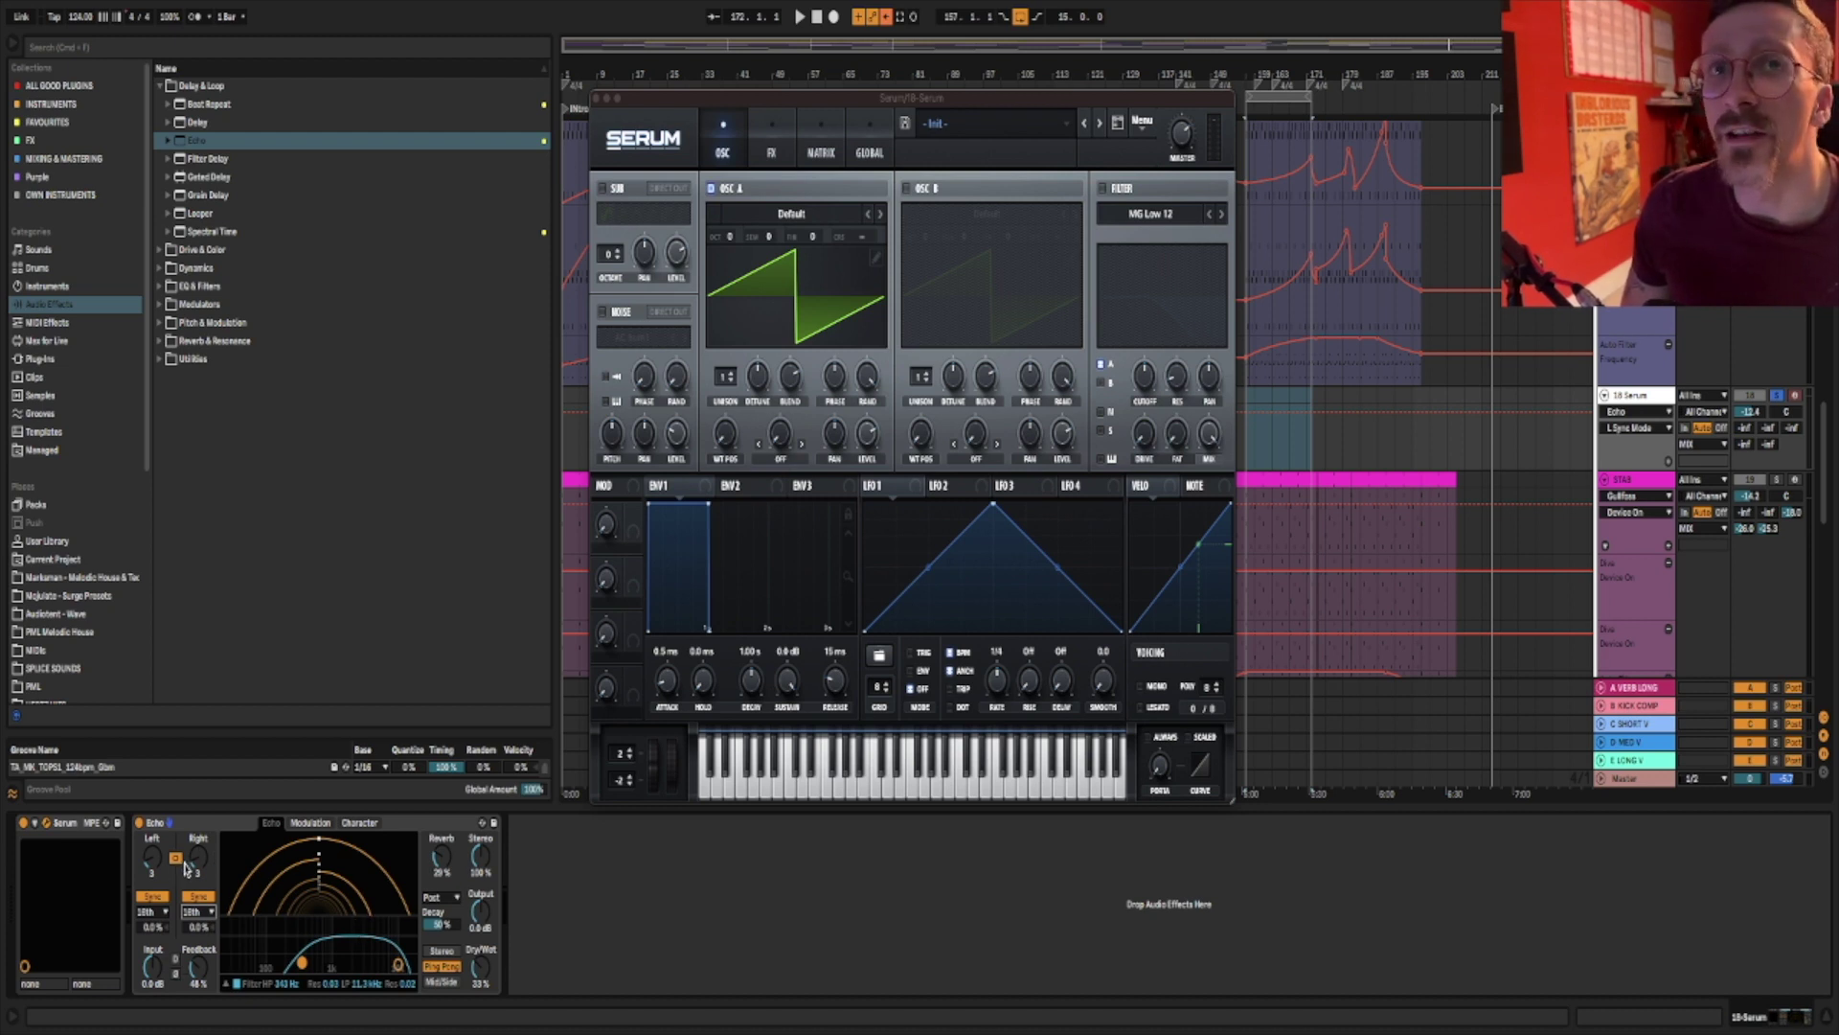
Unlink the left and right delays, set them to different sixteenth lengths, and raise the feedback to 67%.
left_click(176, 861)
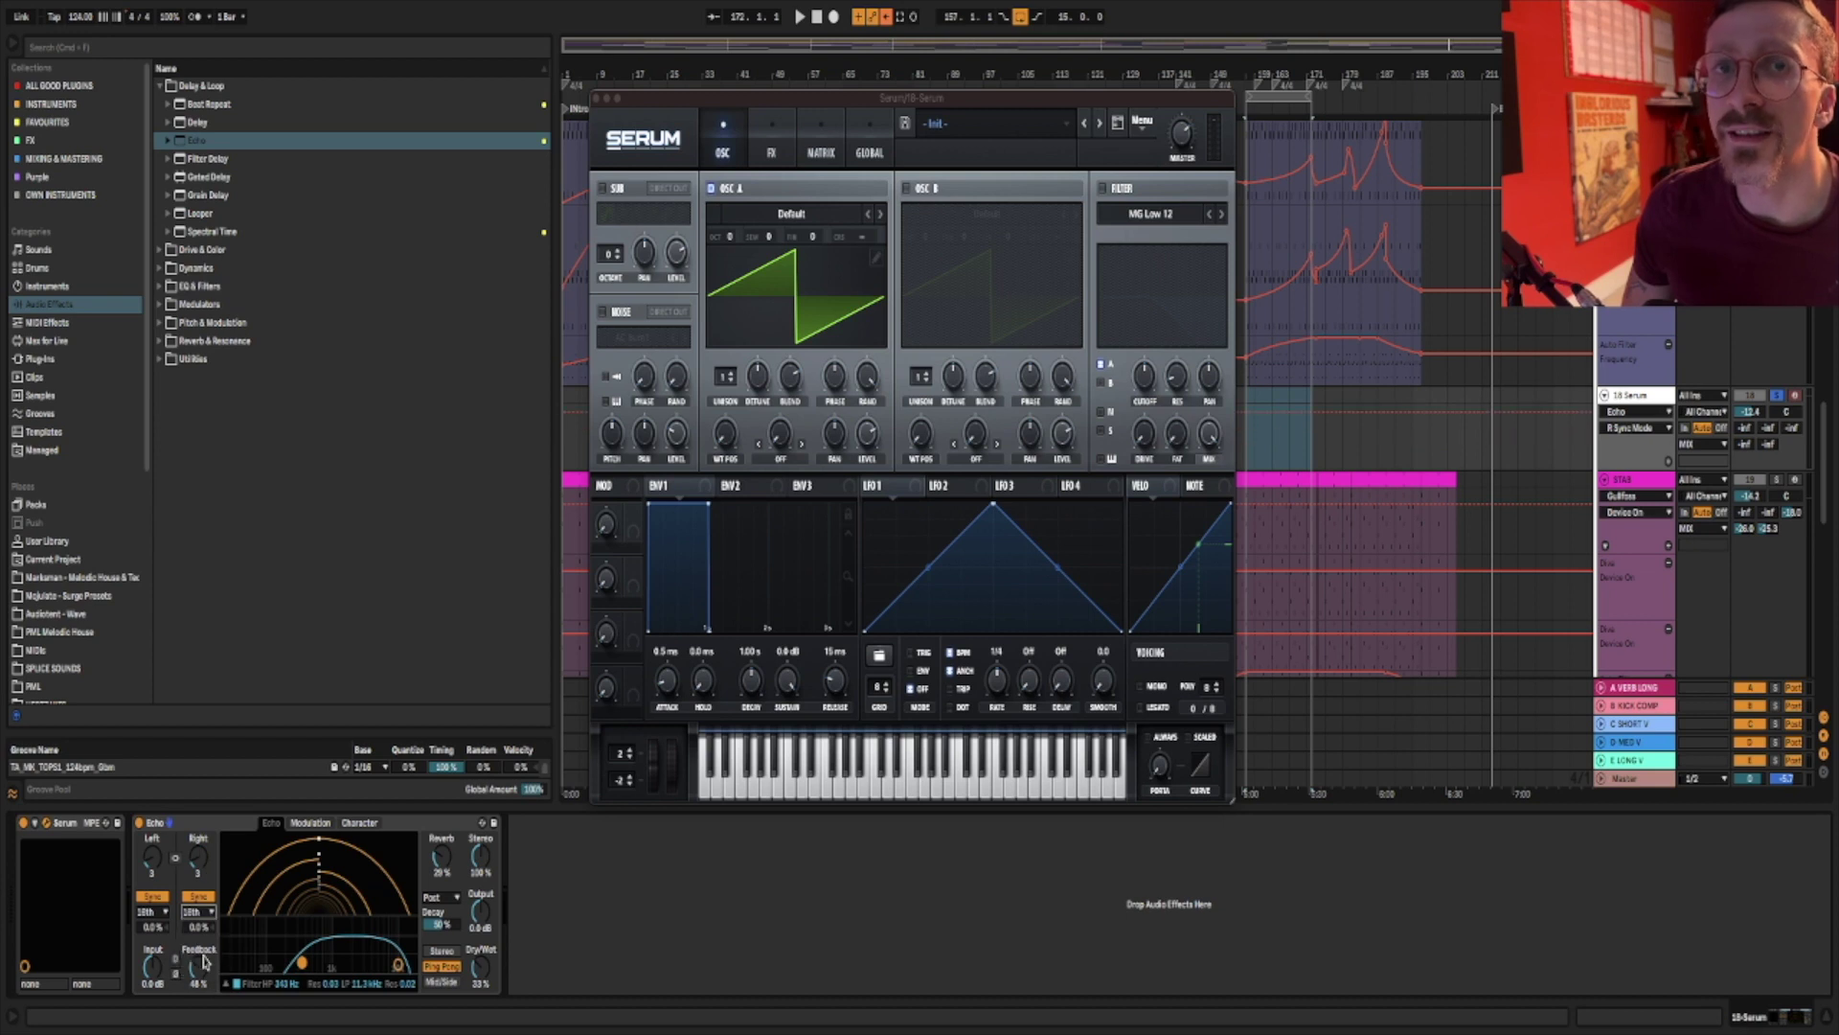
left_click(201, 867)
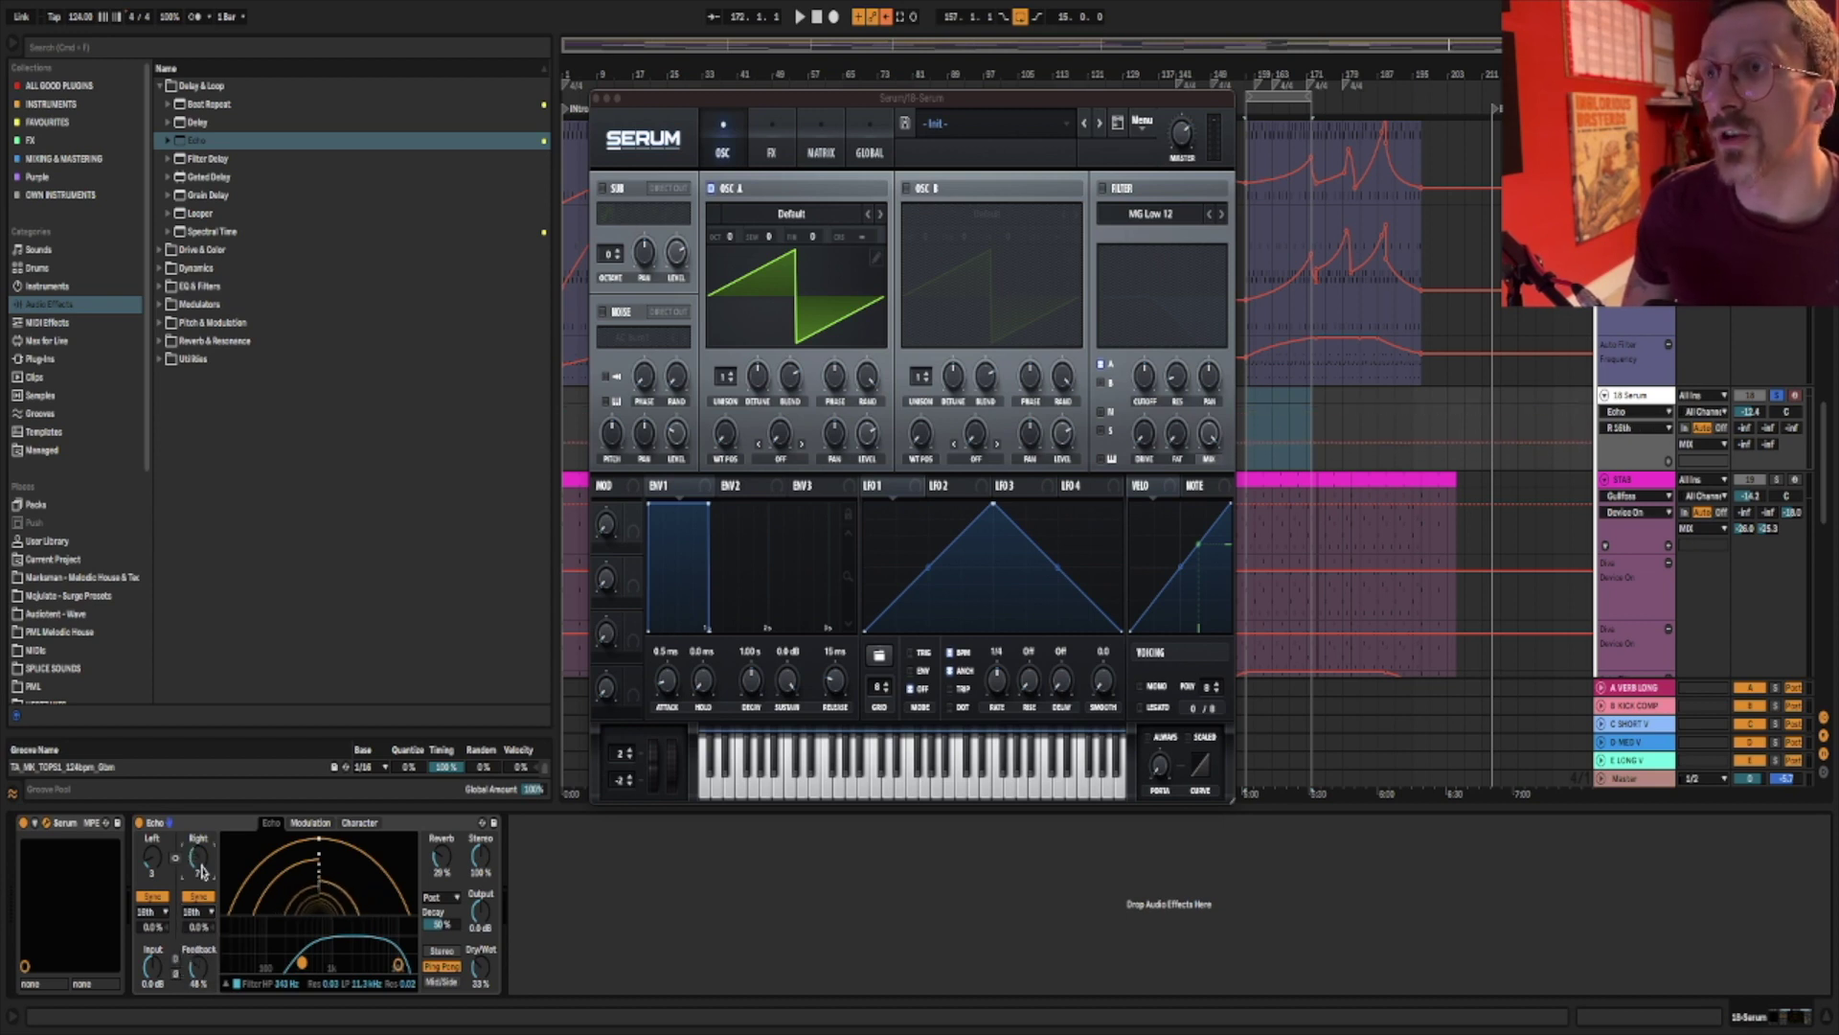
left_click_drag(199, 857, 198, 863)
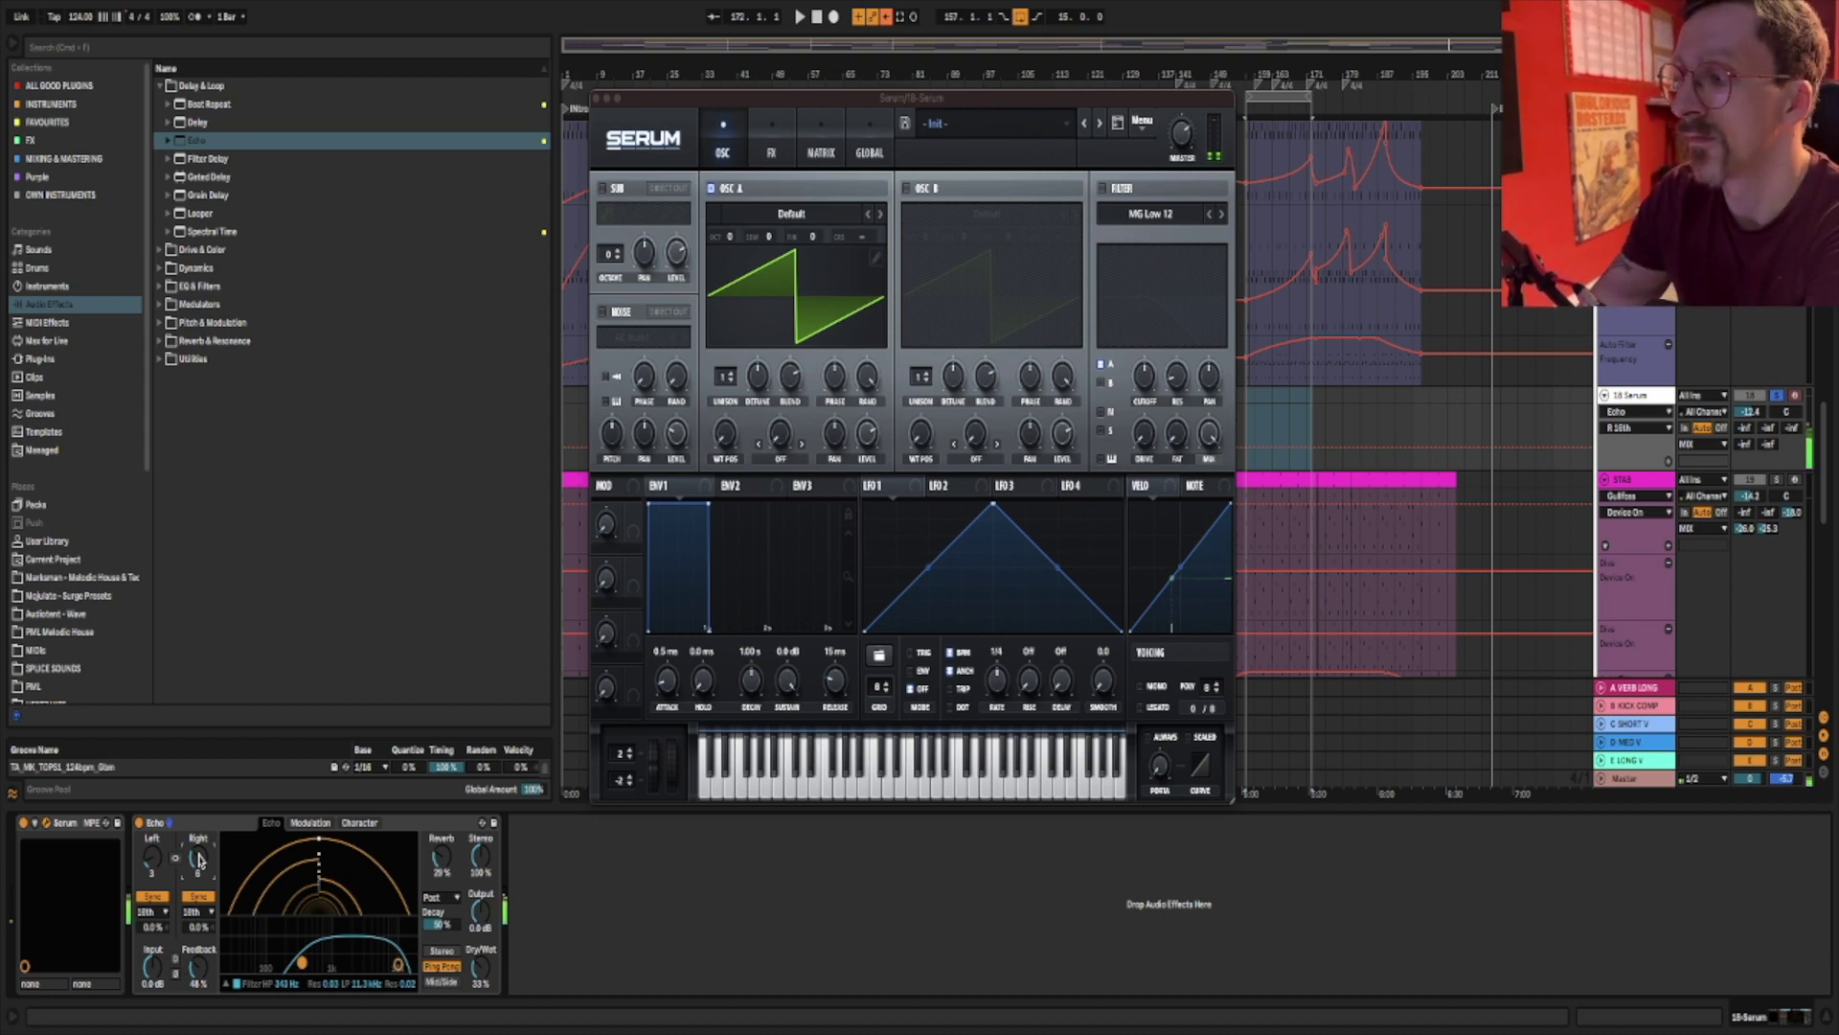
left_click_drag(197, 968, 201, 977)
left_click_drag(170, 870, 171, 862)
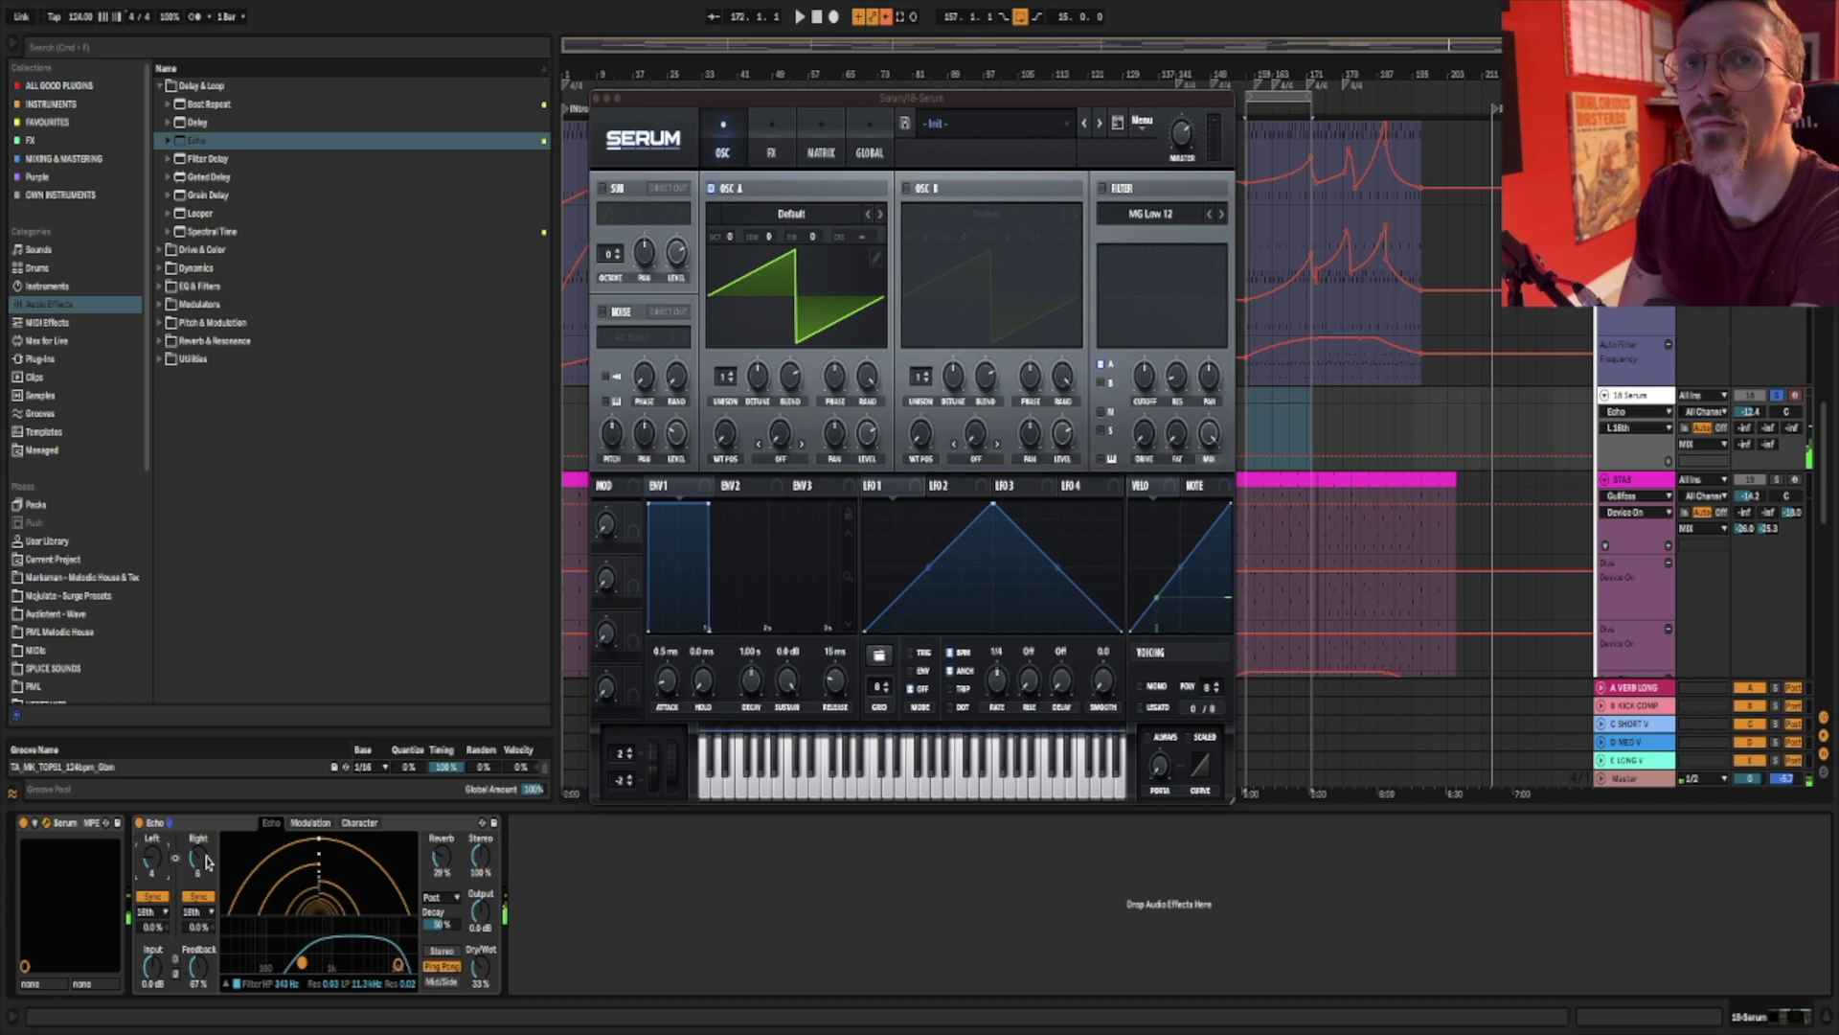
Switch both Echo delays from Sync to Time mode, link them, and shorten their delay time.
left_click(195, 912)
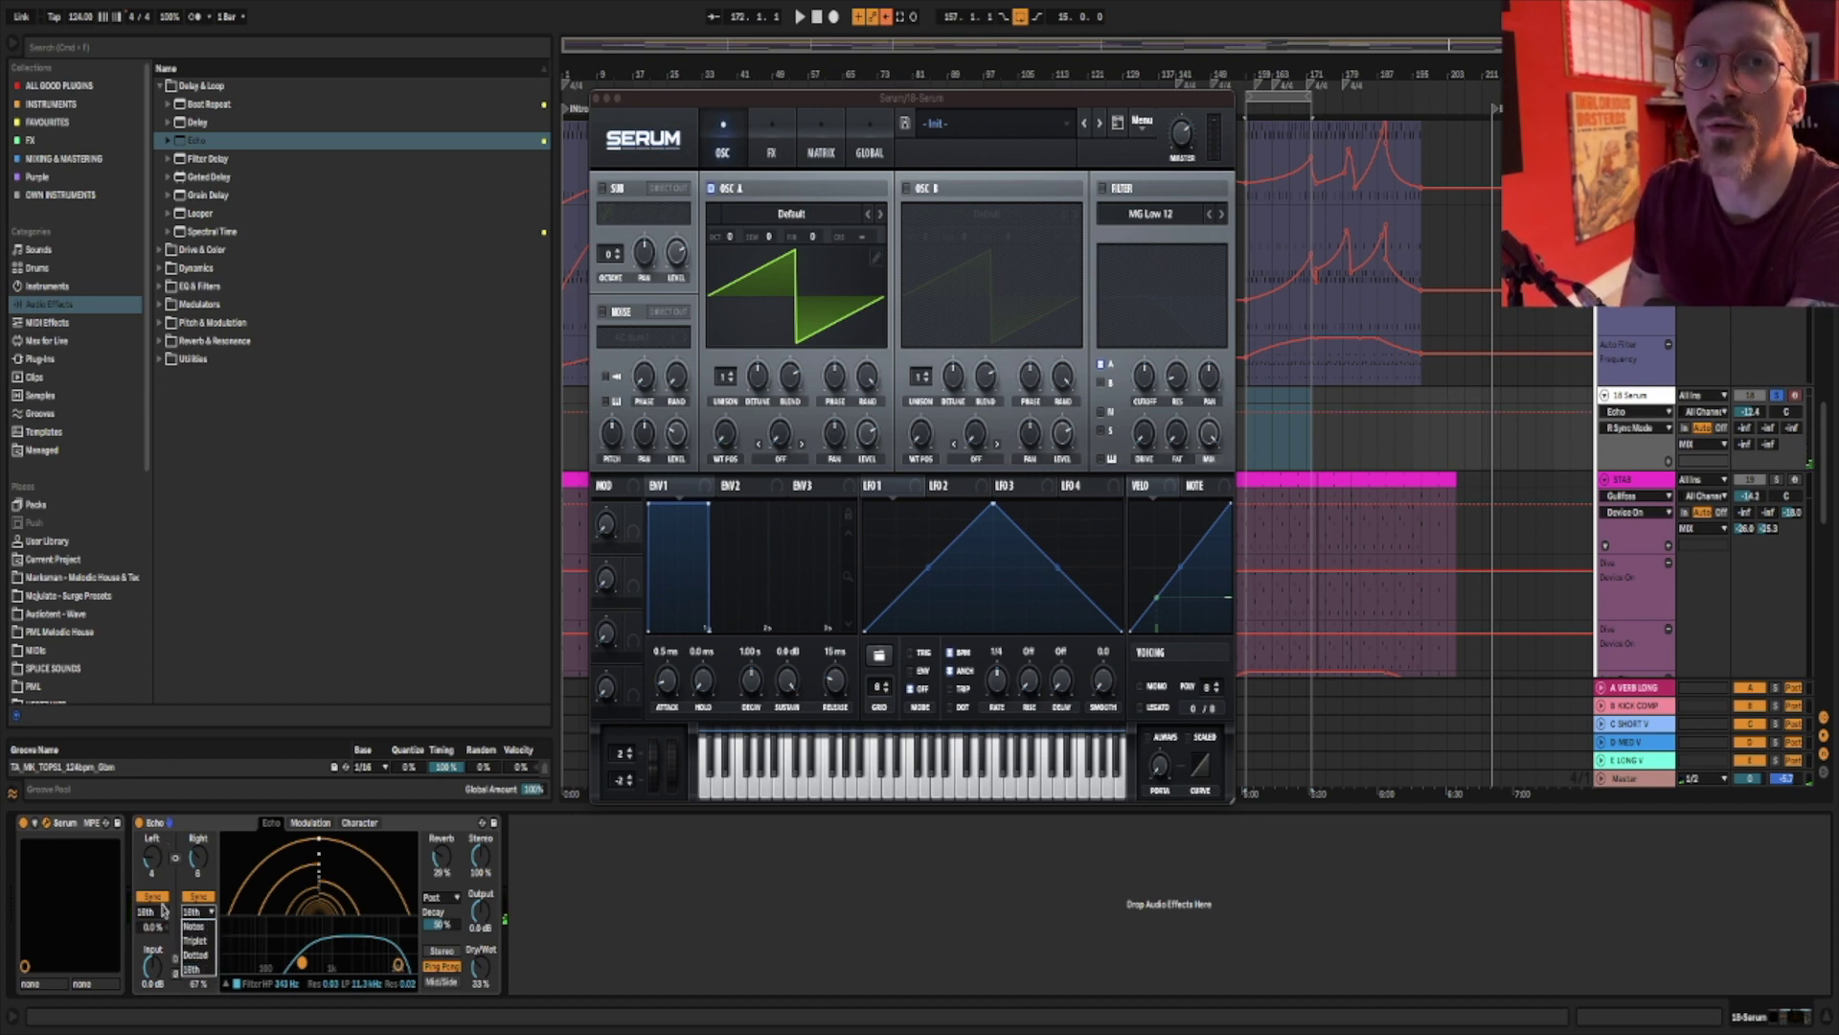
left_click(203, 911)
left_click(201, 897)
left_click_drag(153, 867, 153, 915)
left_click(174, 859)
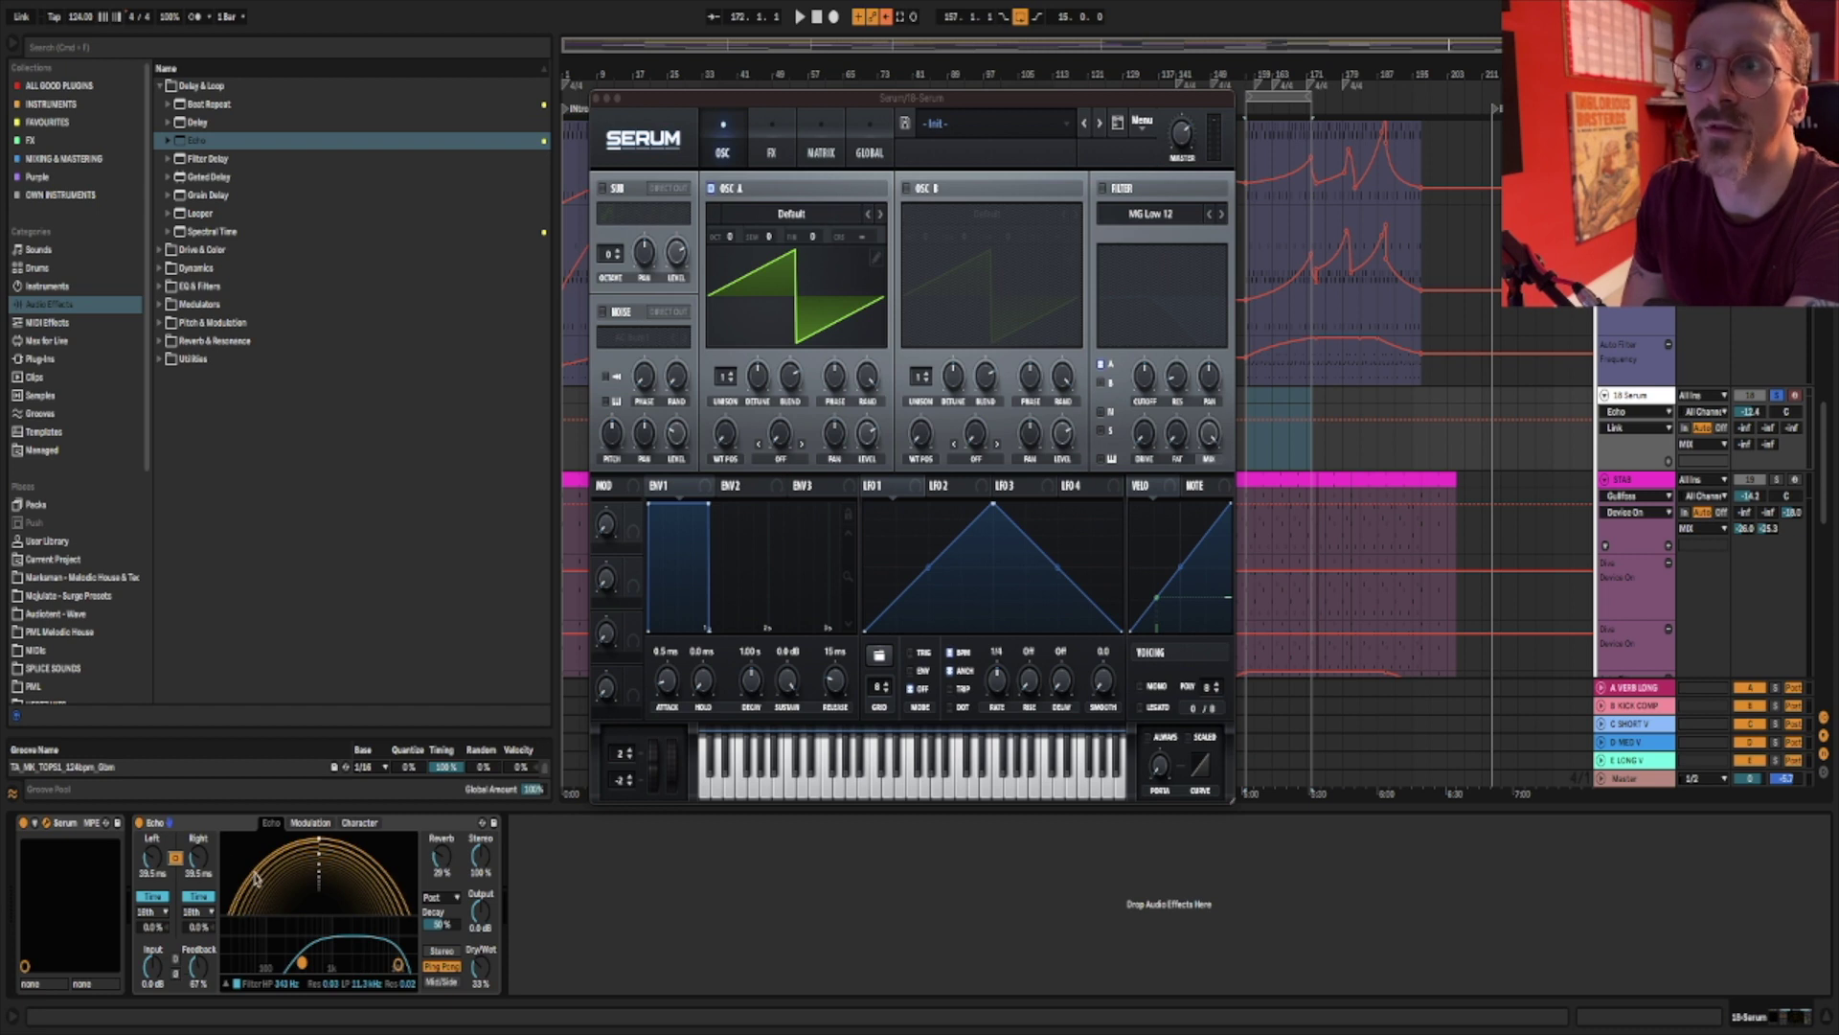
mouse_move(213, 882)
left_mouse_down()
mouse_move(212, 898)
mouse_move(212, 843)
mouse_move(213, 905)
left_mouse_up()
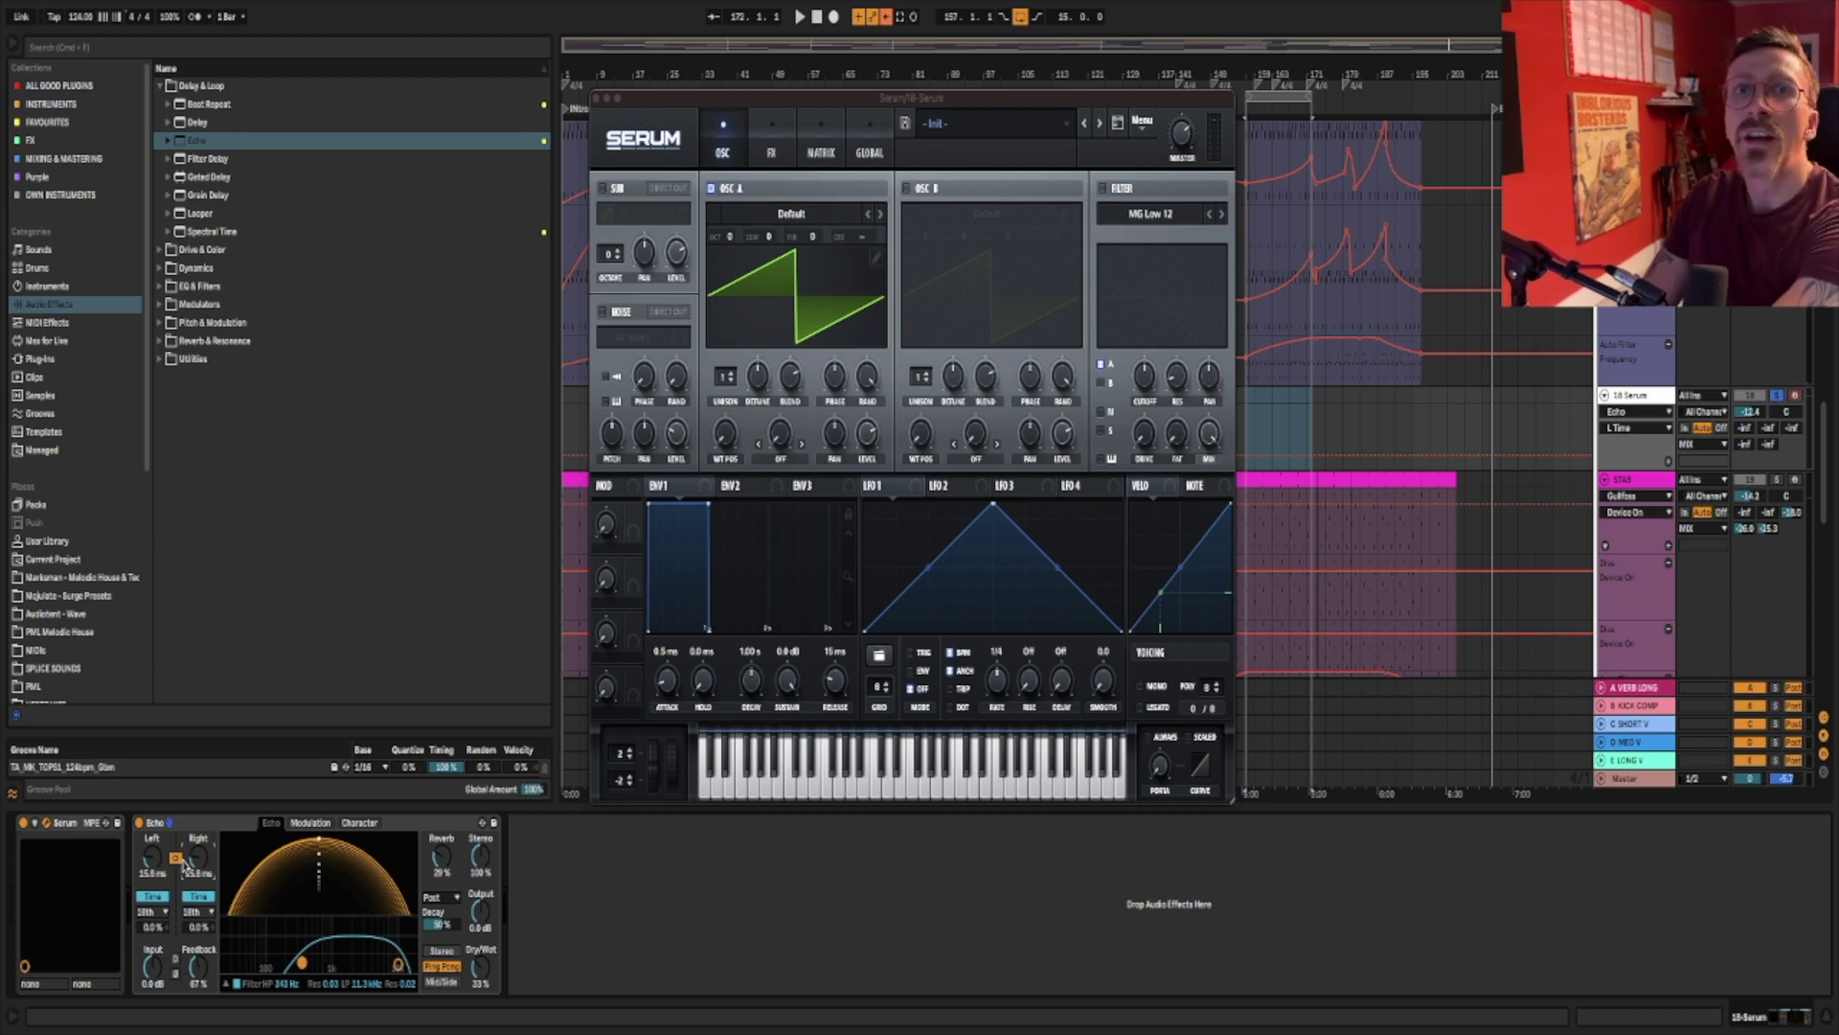
Unlink the delays, set left to 7 ms and right to about 5.5 ms, and lower the filter's high-pass to about 149 Hz.
left_click(175, 858)
left_click_drag(198, 859, 152, 867)
left_click_drag(303, 963, 278, 961)
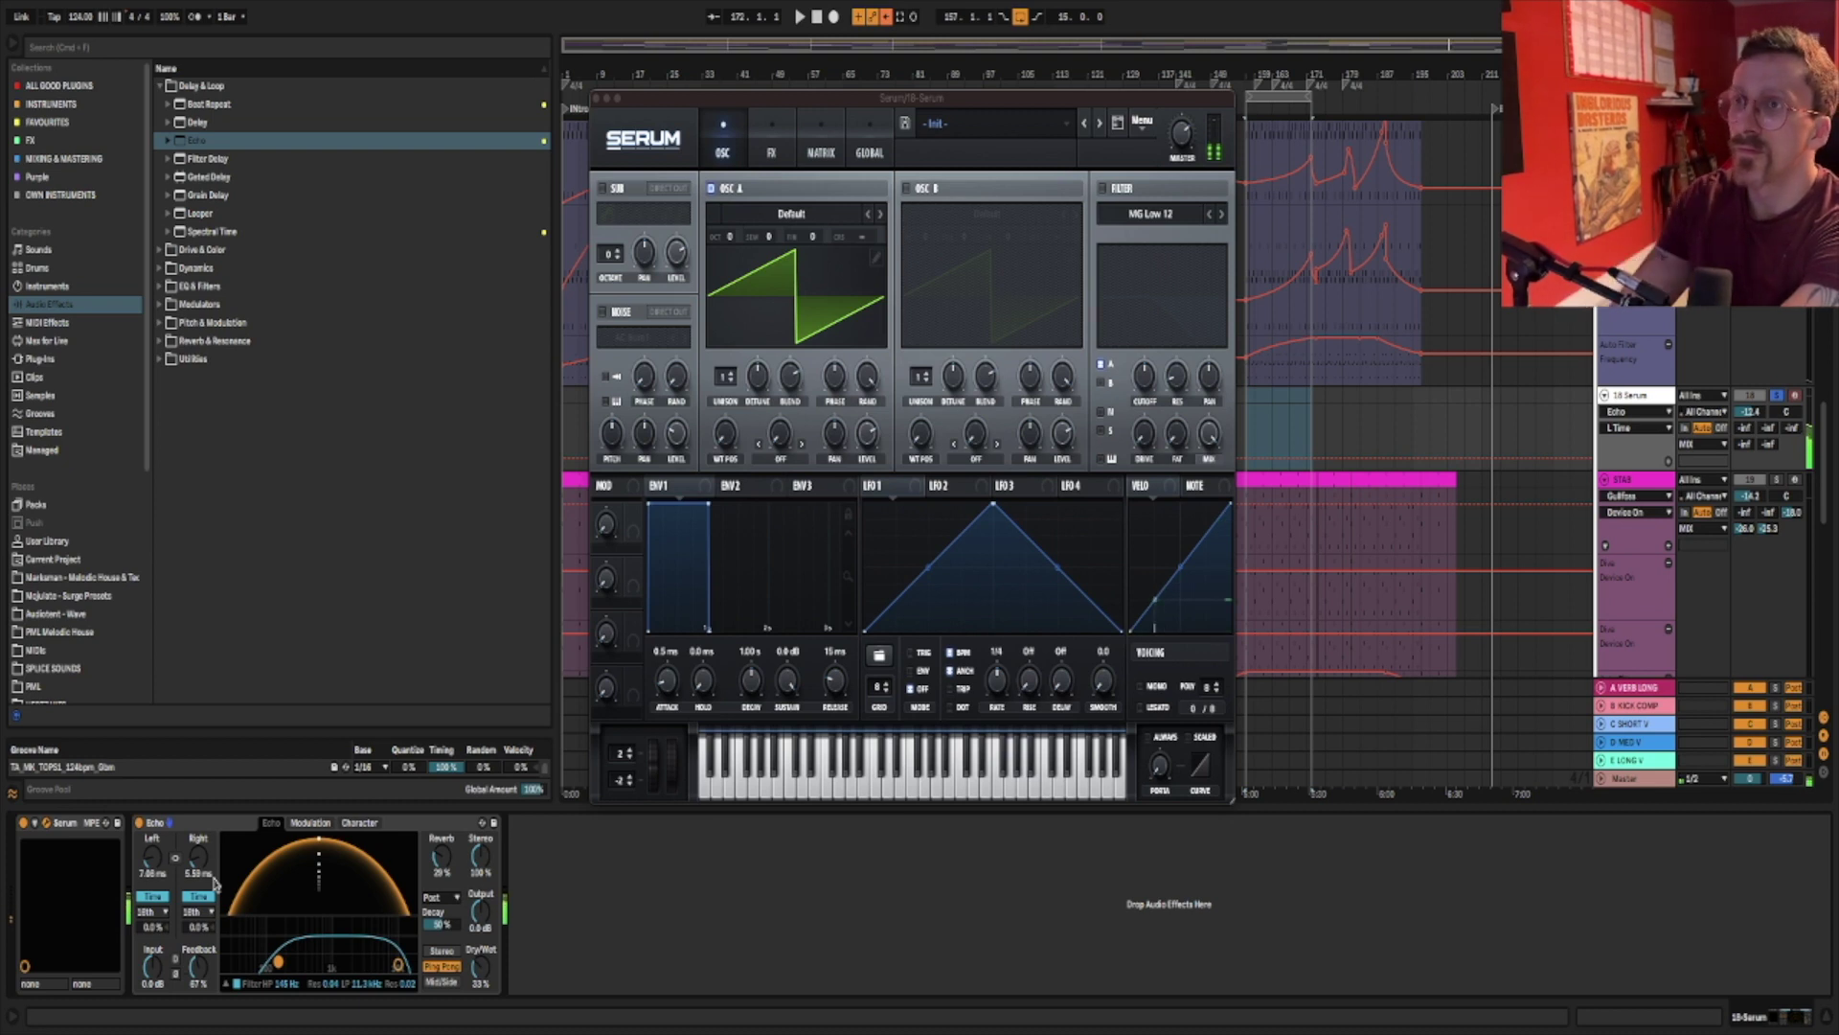
Bypass and re-enable Echo to compare the sound, and raise the right delay time to about 12.4 ms.
left_click(139, 823)
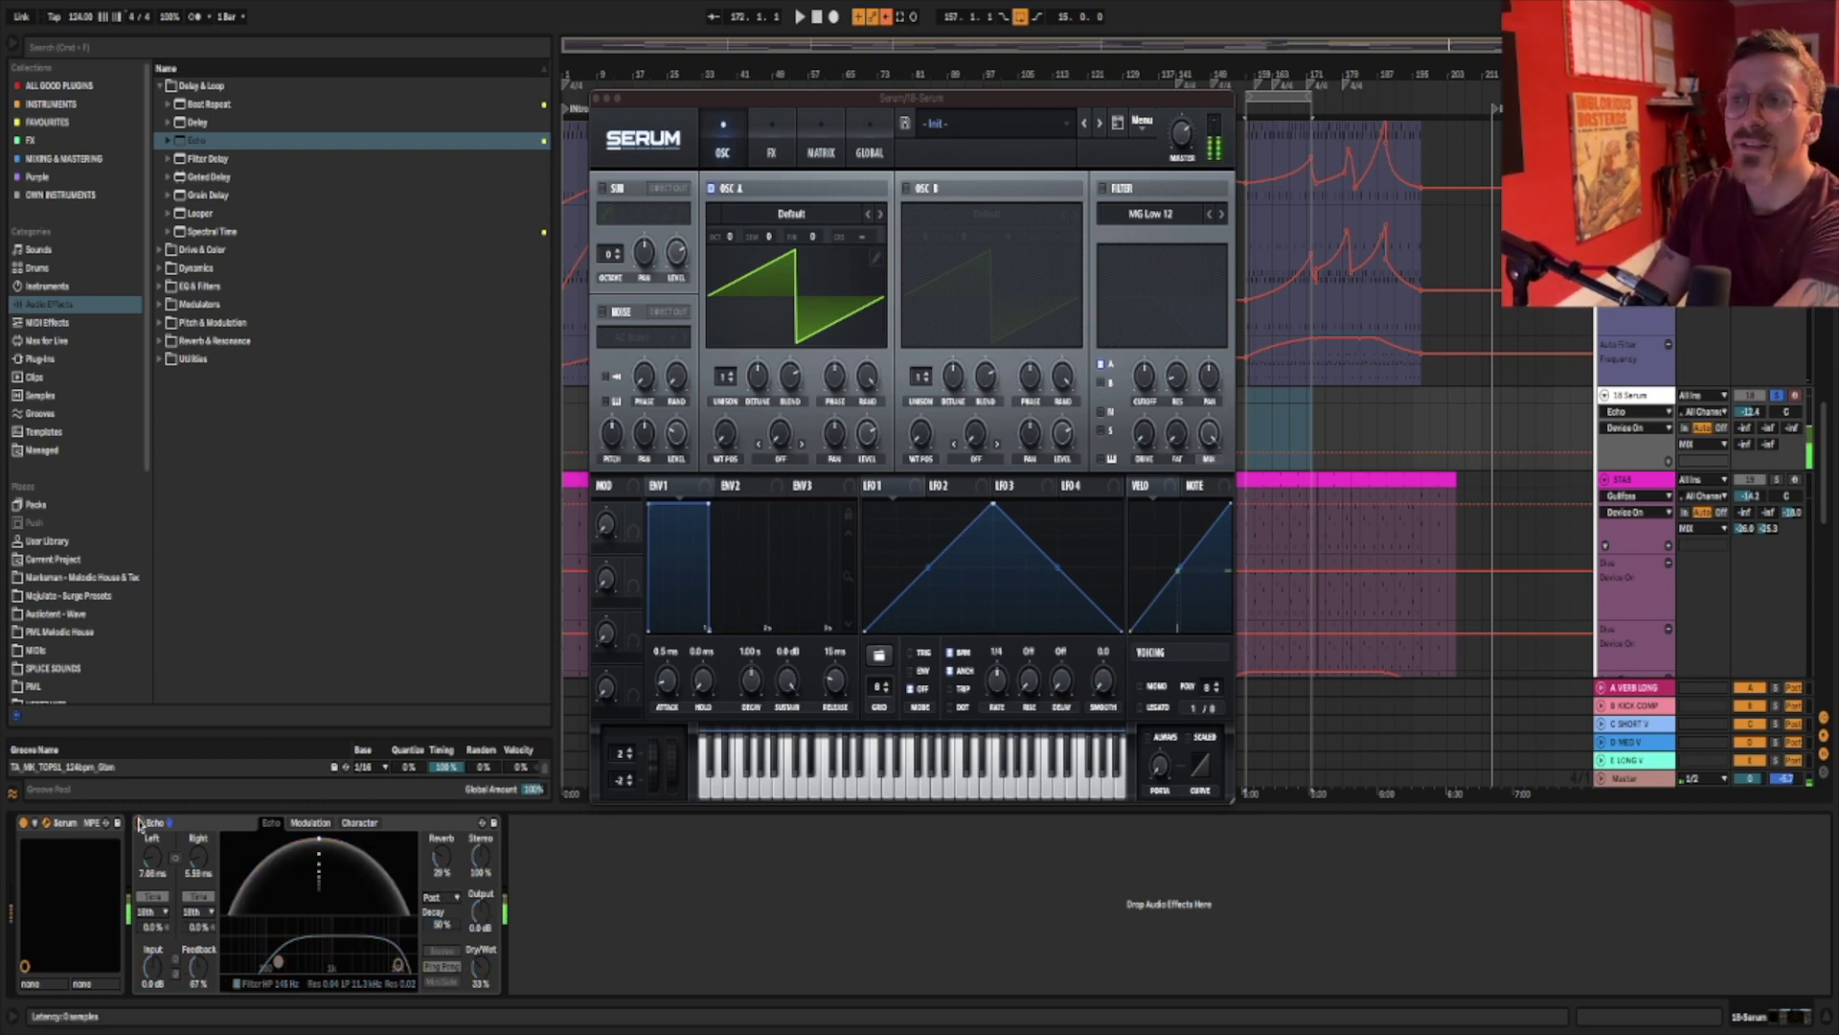
left_click(139, 823)
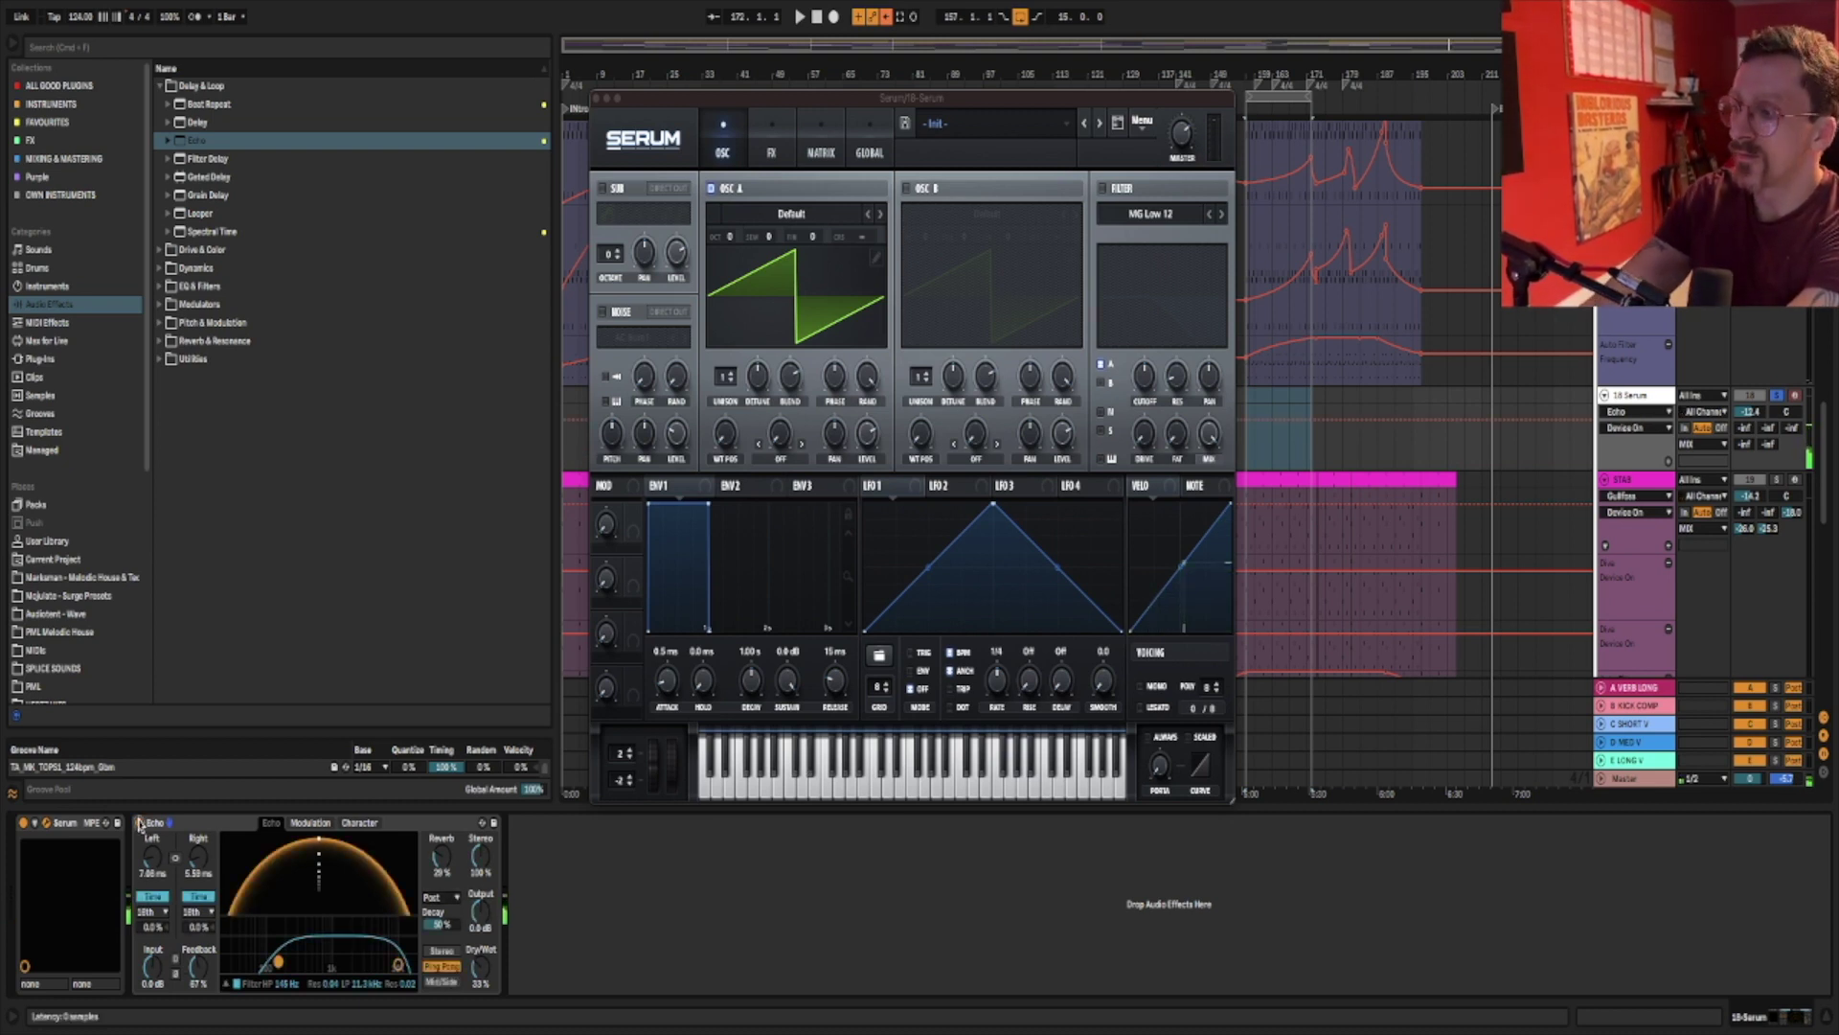
left_click_drag(197, 858, 198, 841)
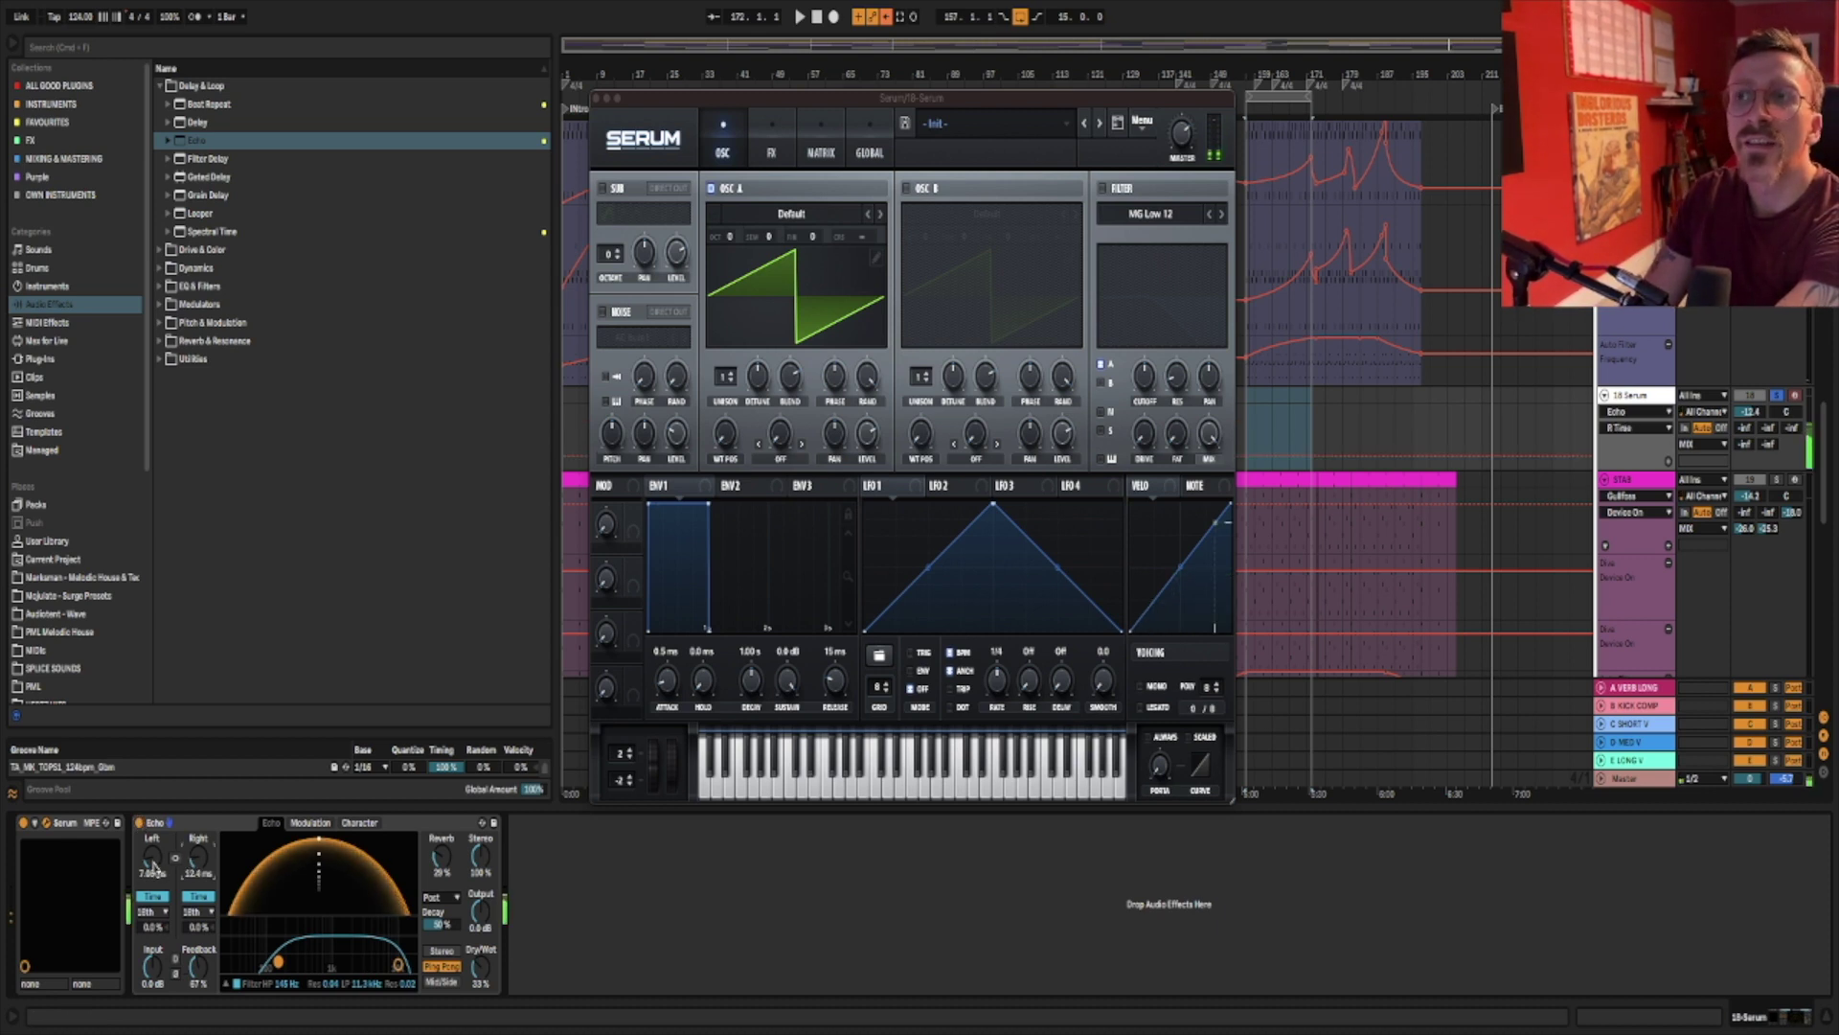
Set Echo's left delay time to about 22 ms and the right delay time to about 15.8 ms.
left_click(153, 862)
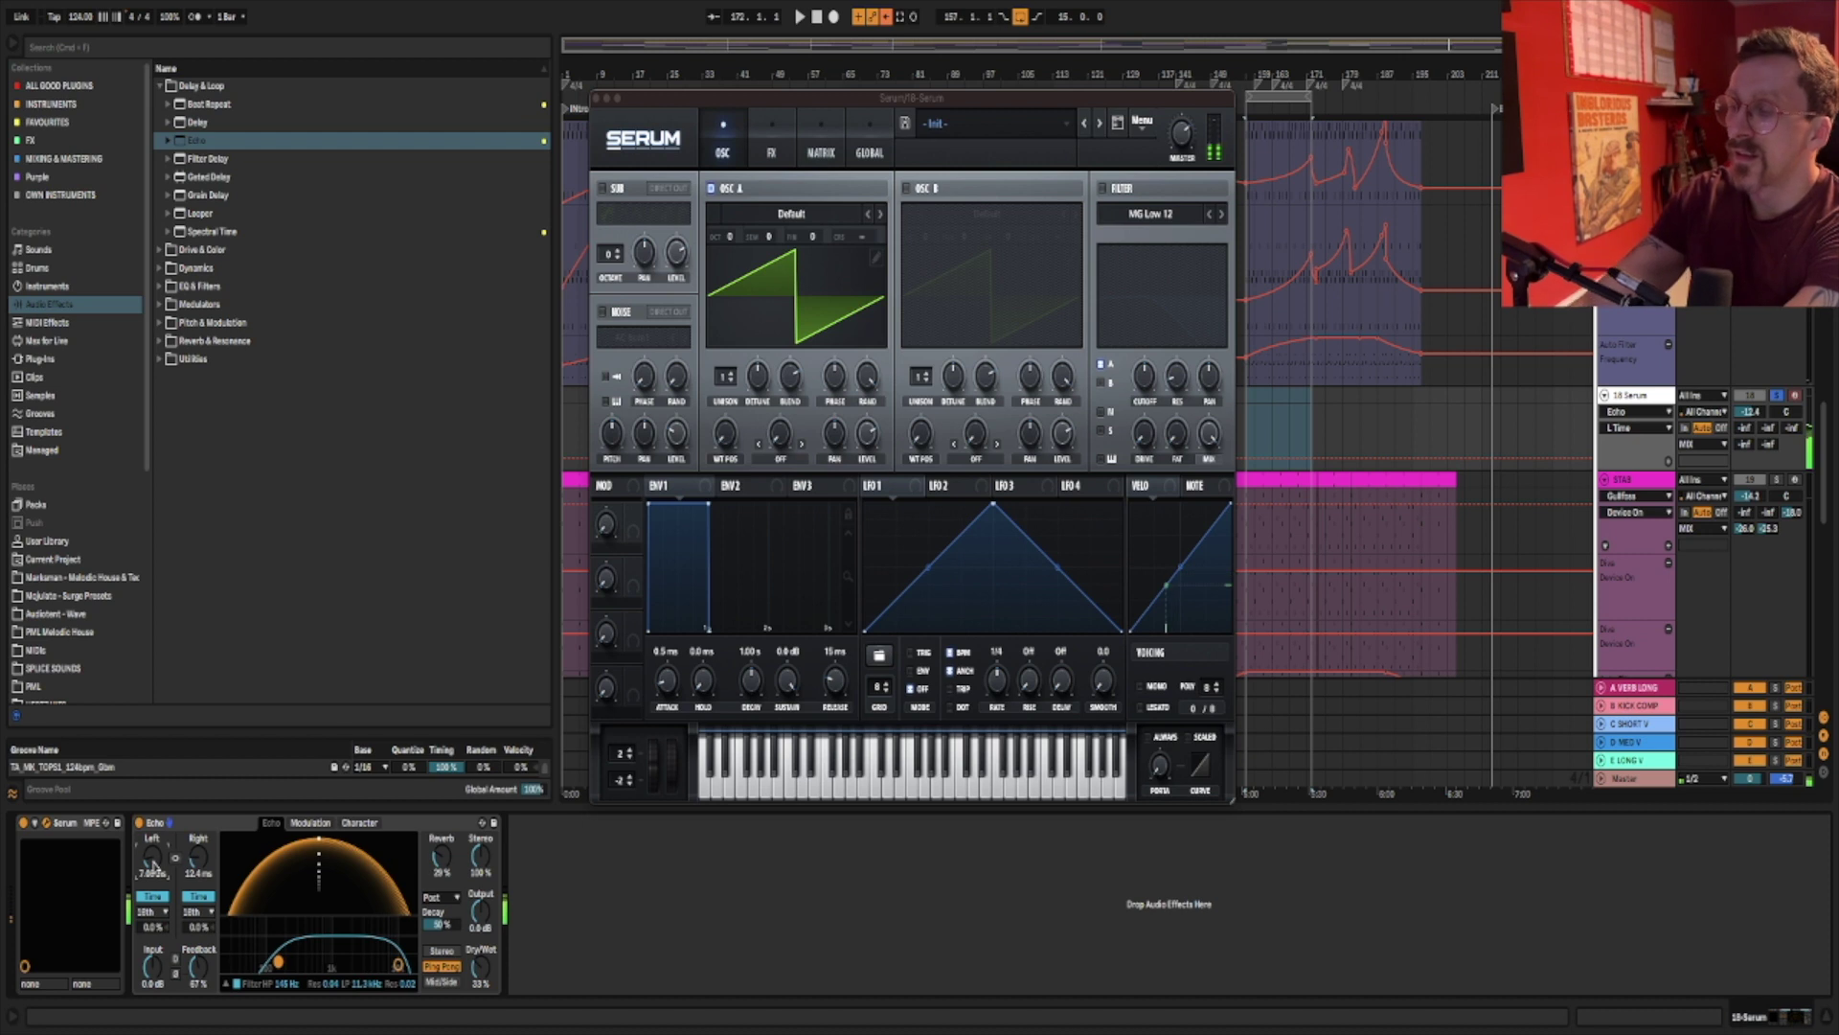
left_click_drag(178, 865, 178, 814)
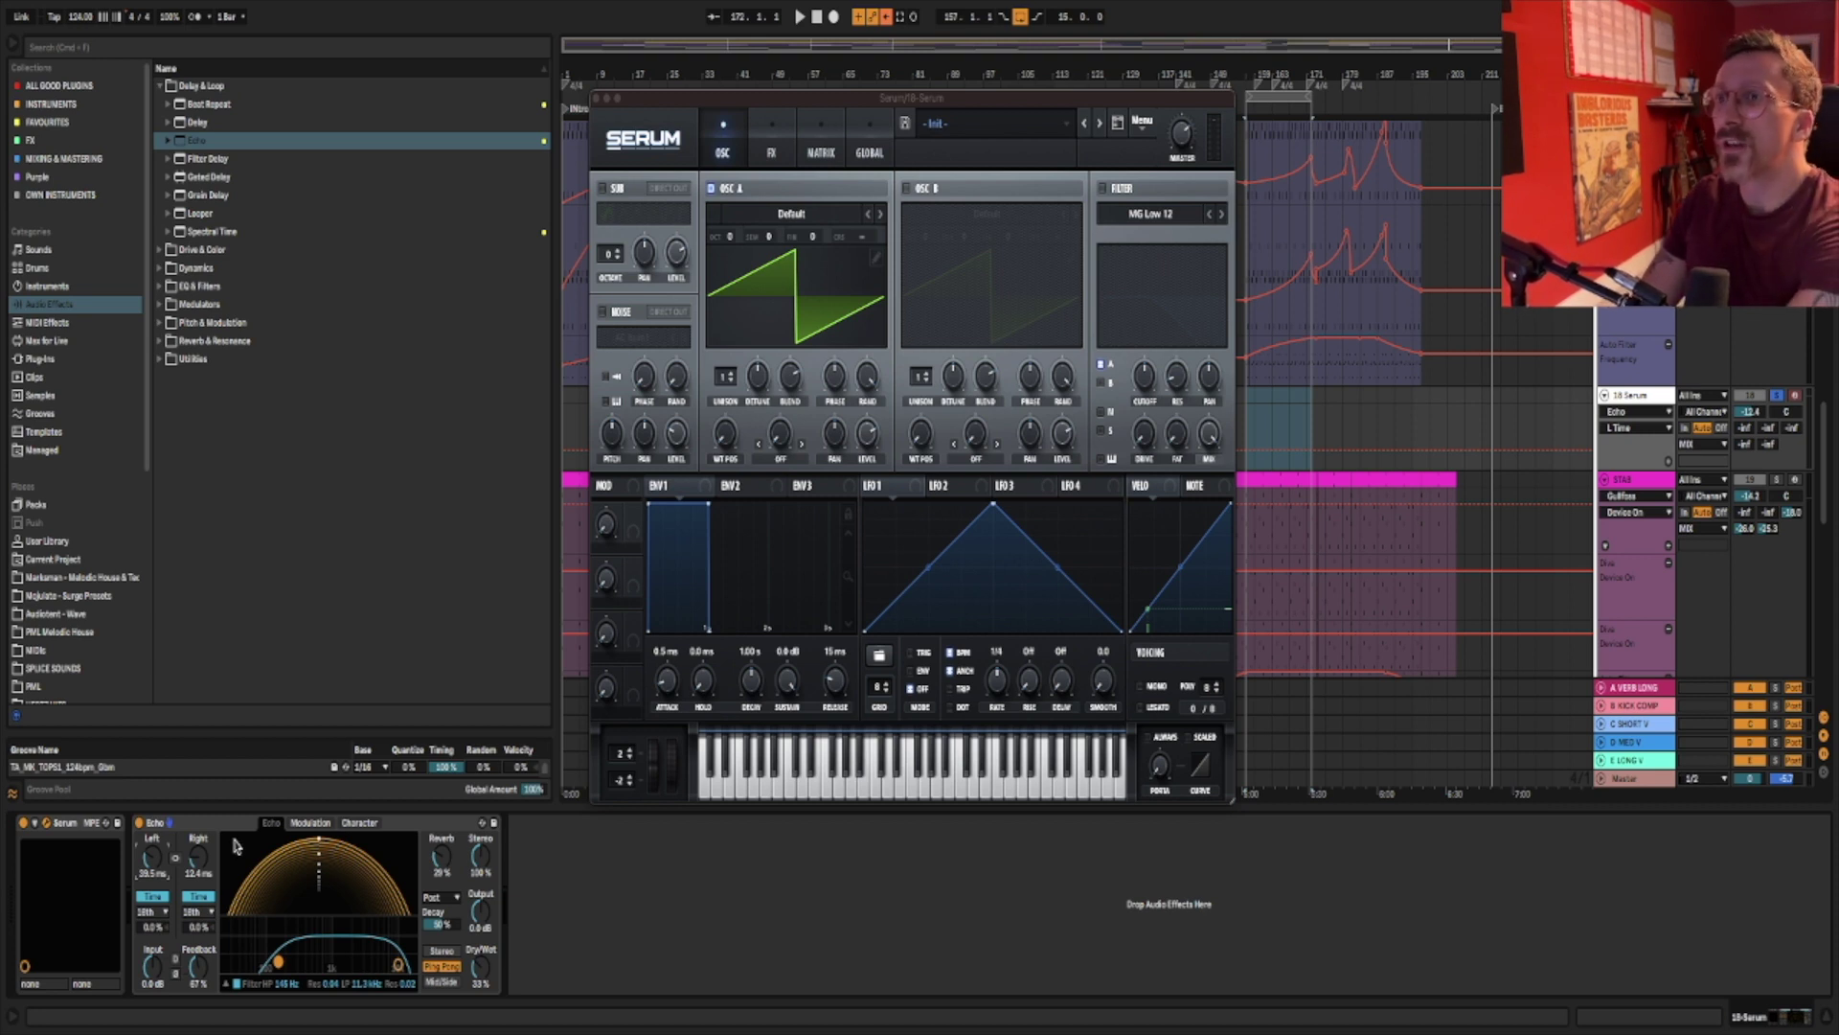
left_click(198, 857)
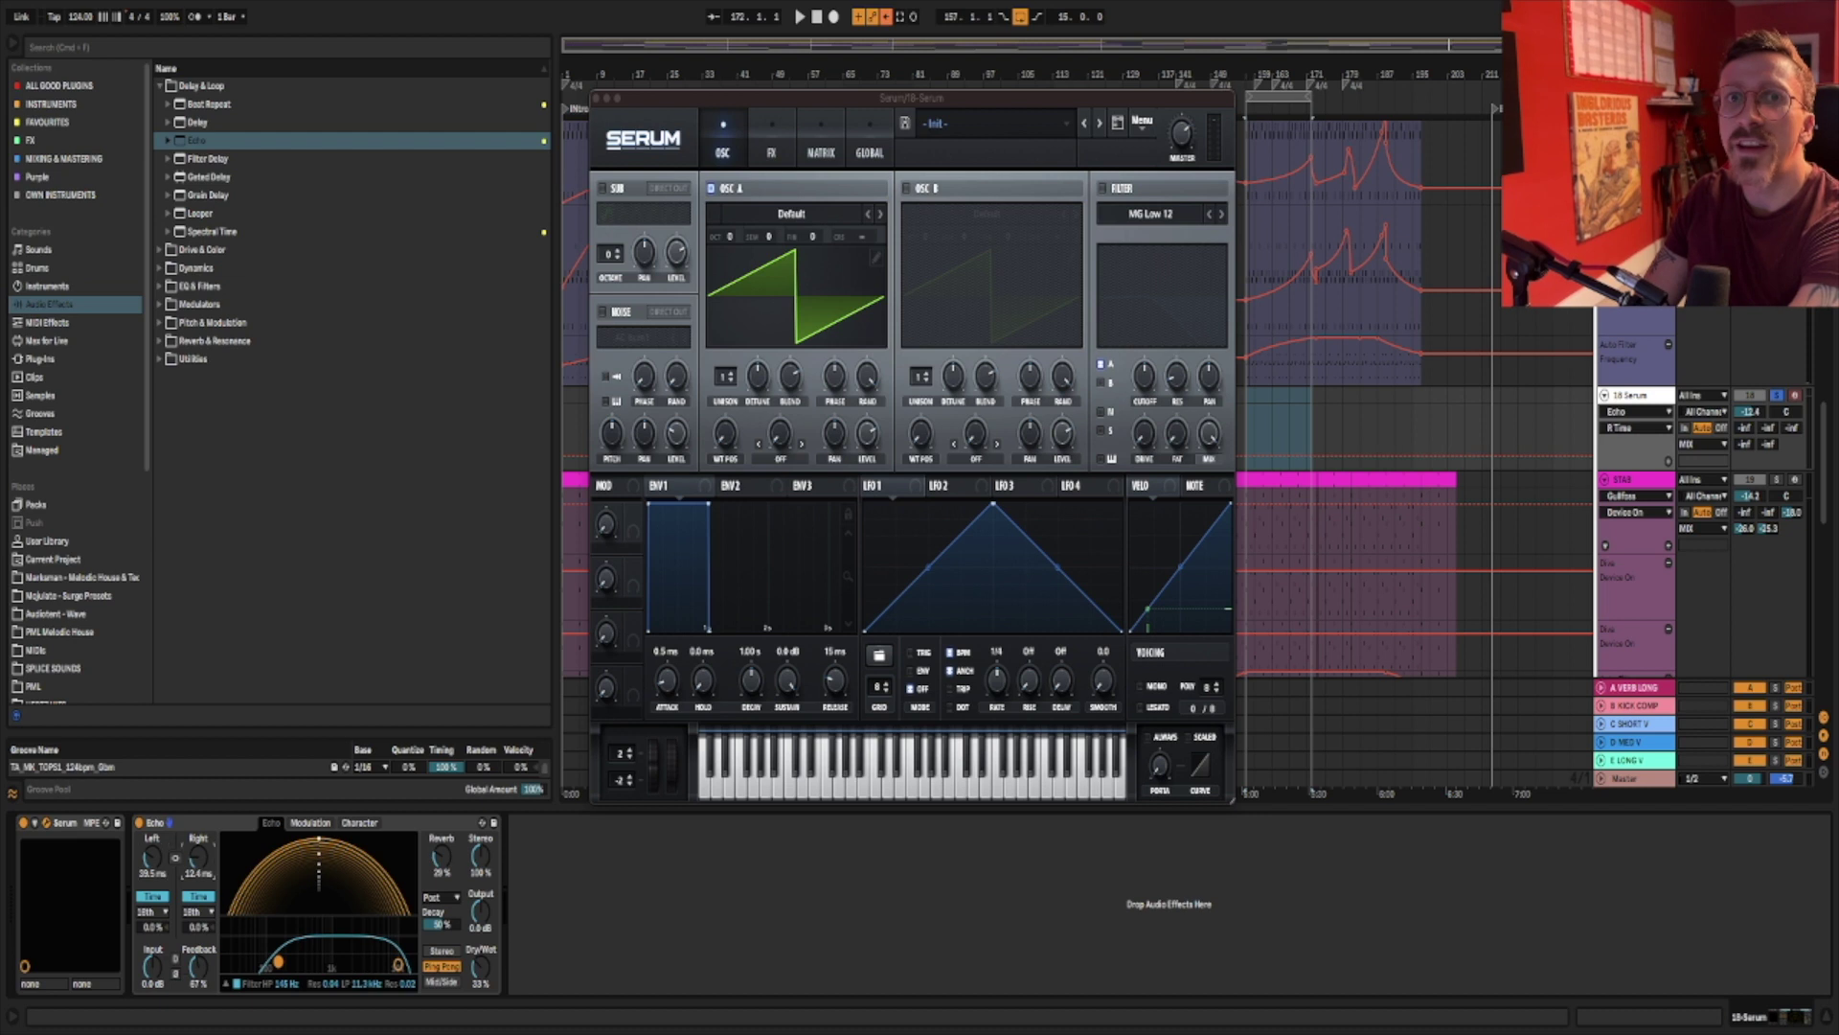
left_click_drag(152, 862, 152, 874)
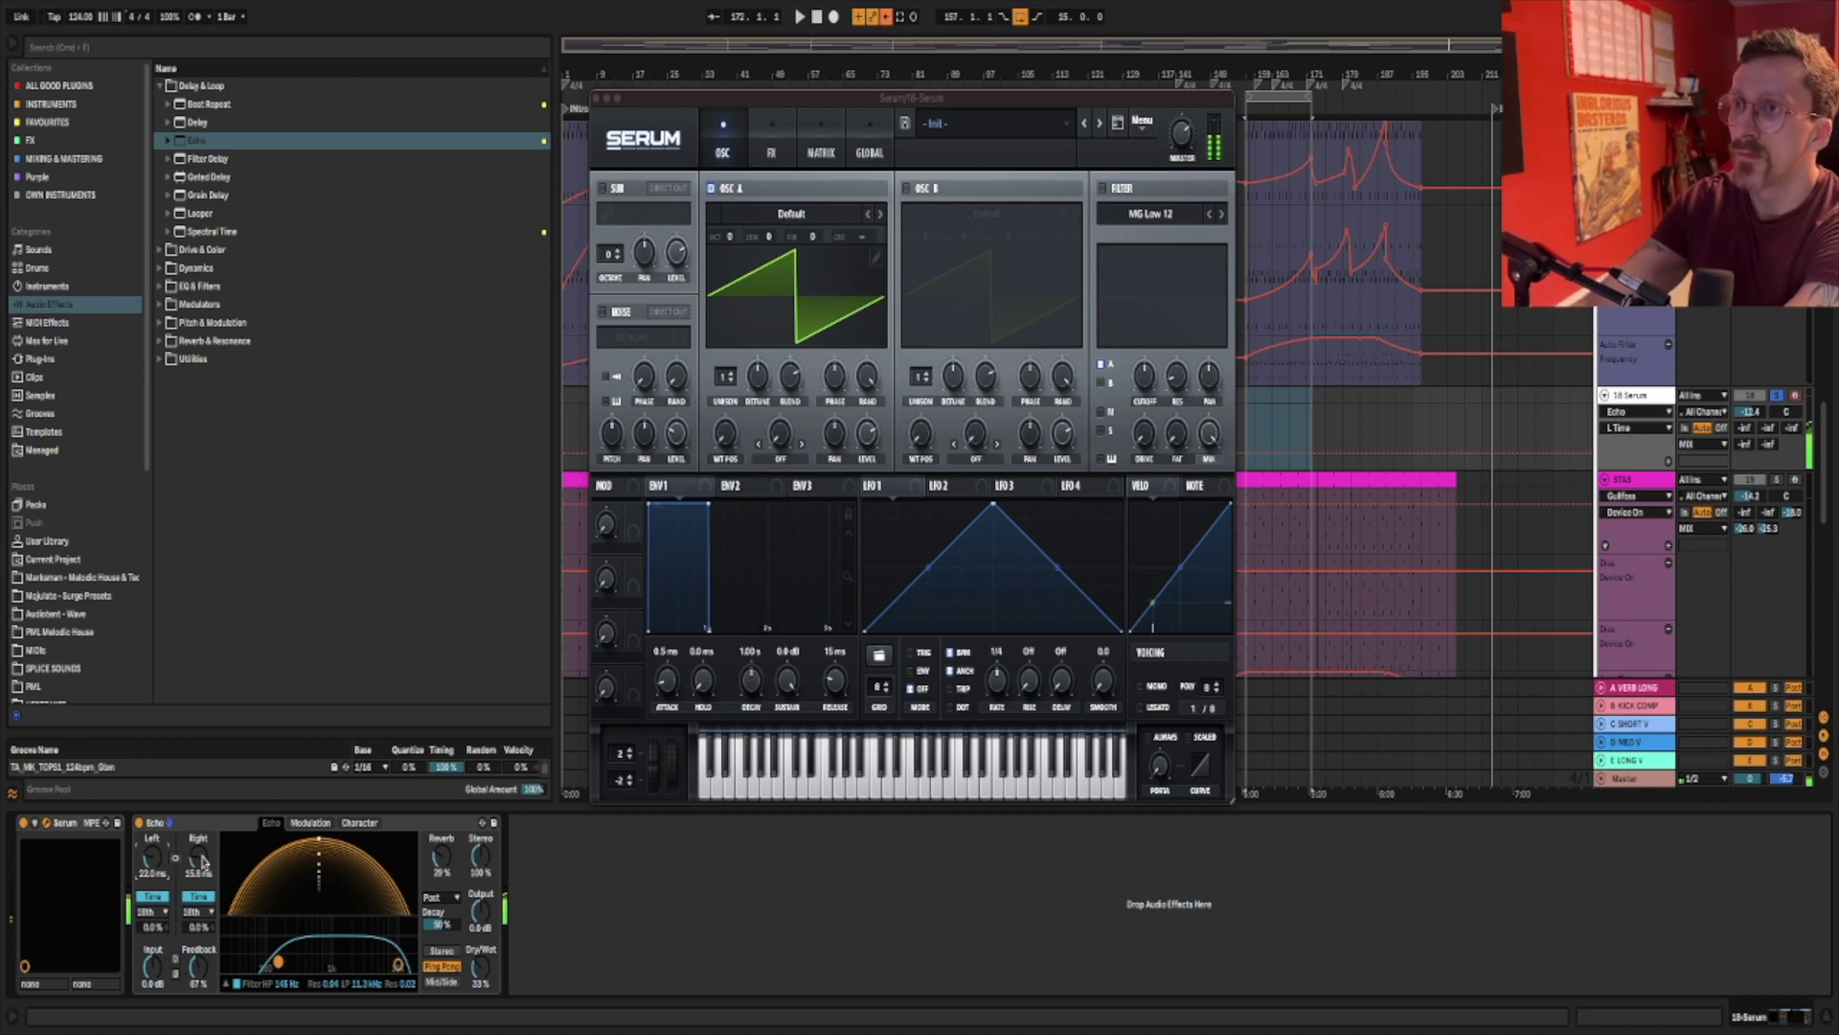
Compare the sound with Echo bypassed and enabled, and link the left and right delays at 22 ms.
left_click(138, 823)
left_click(139, 823)
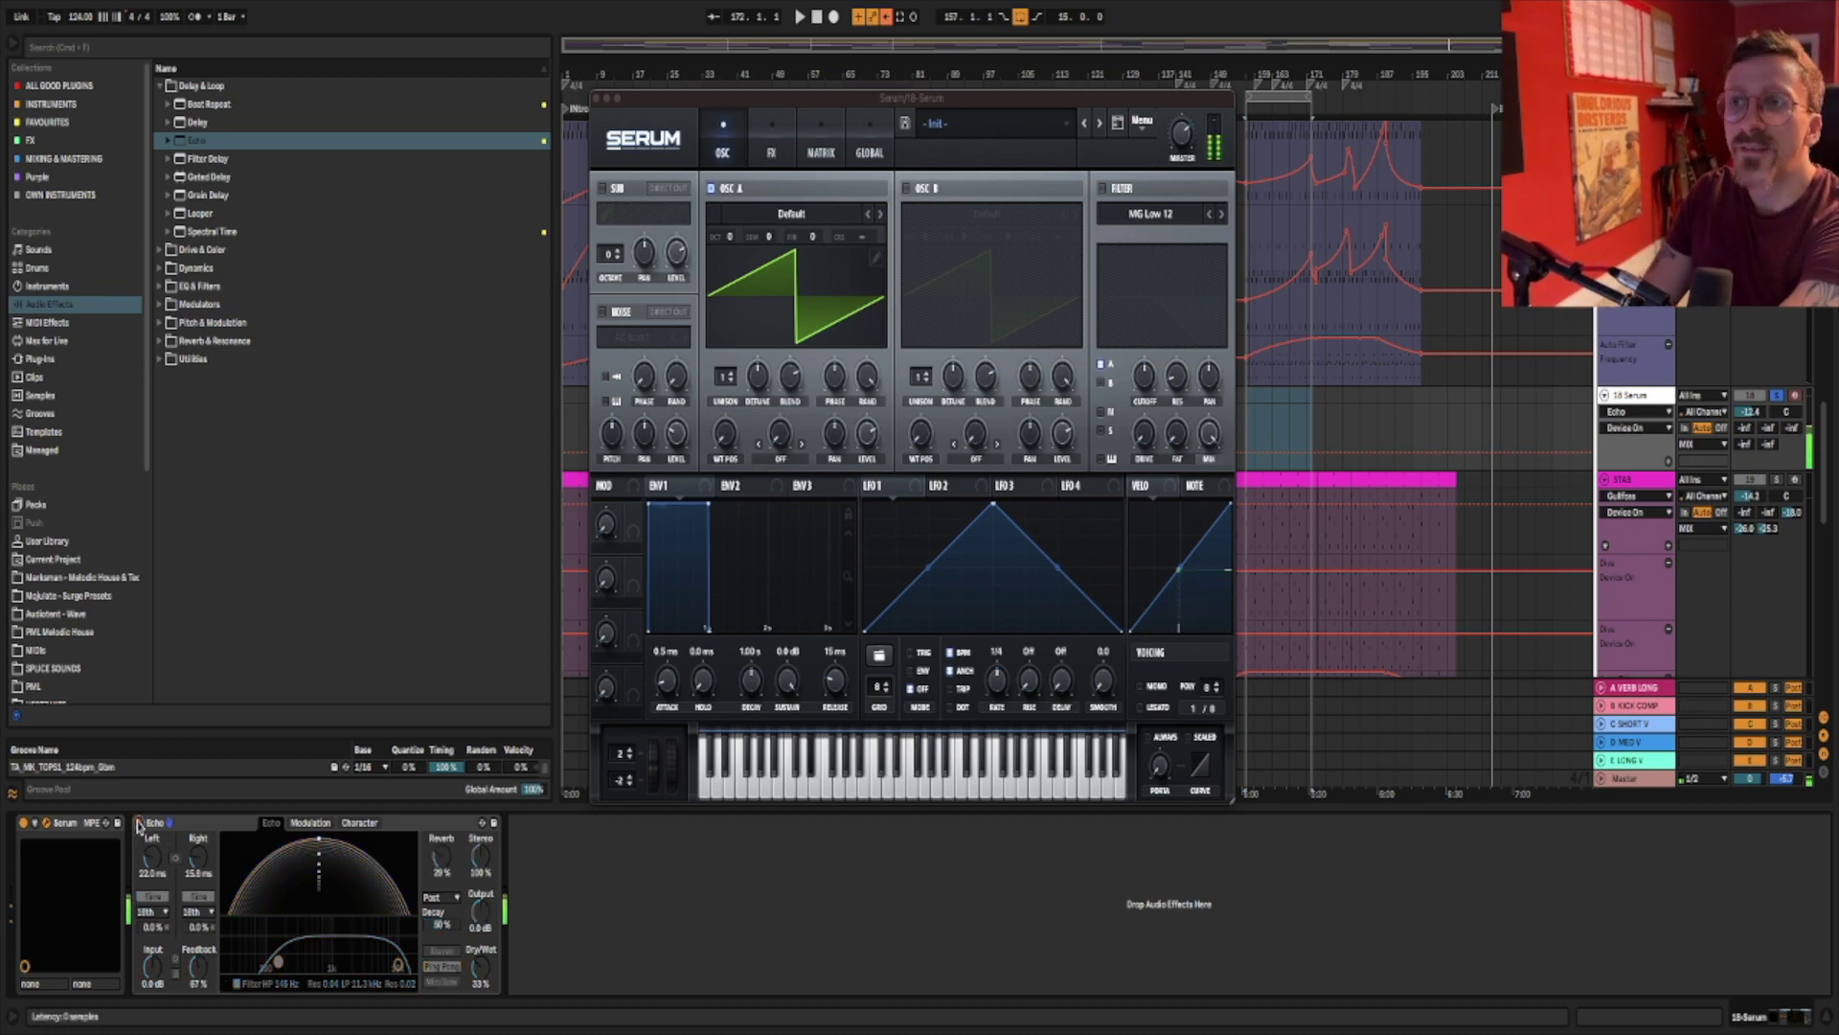
left_click(139, 823)
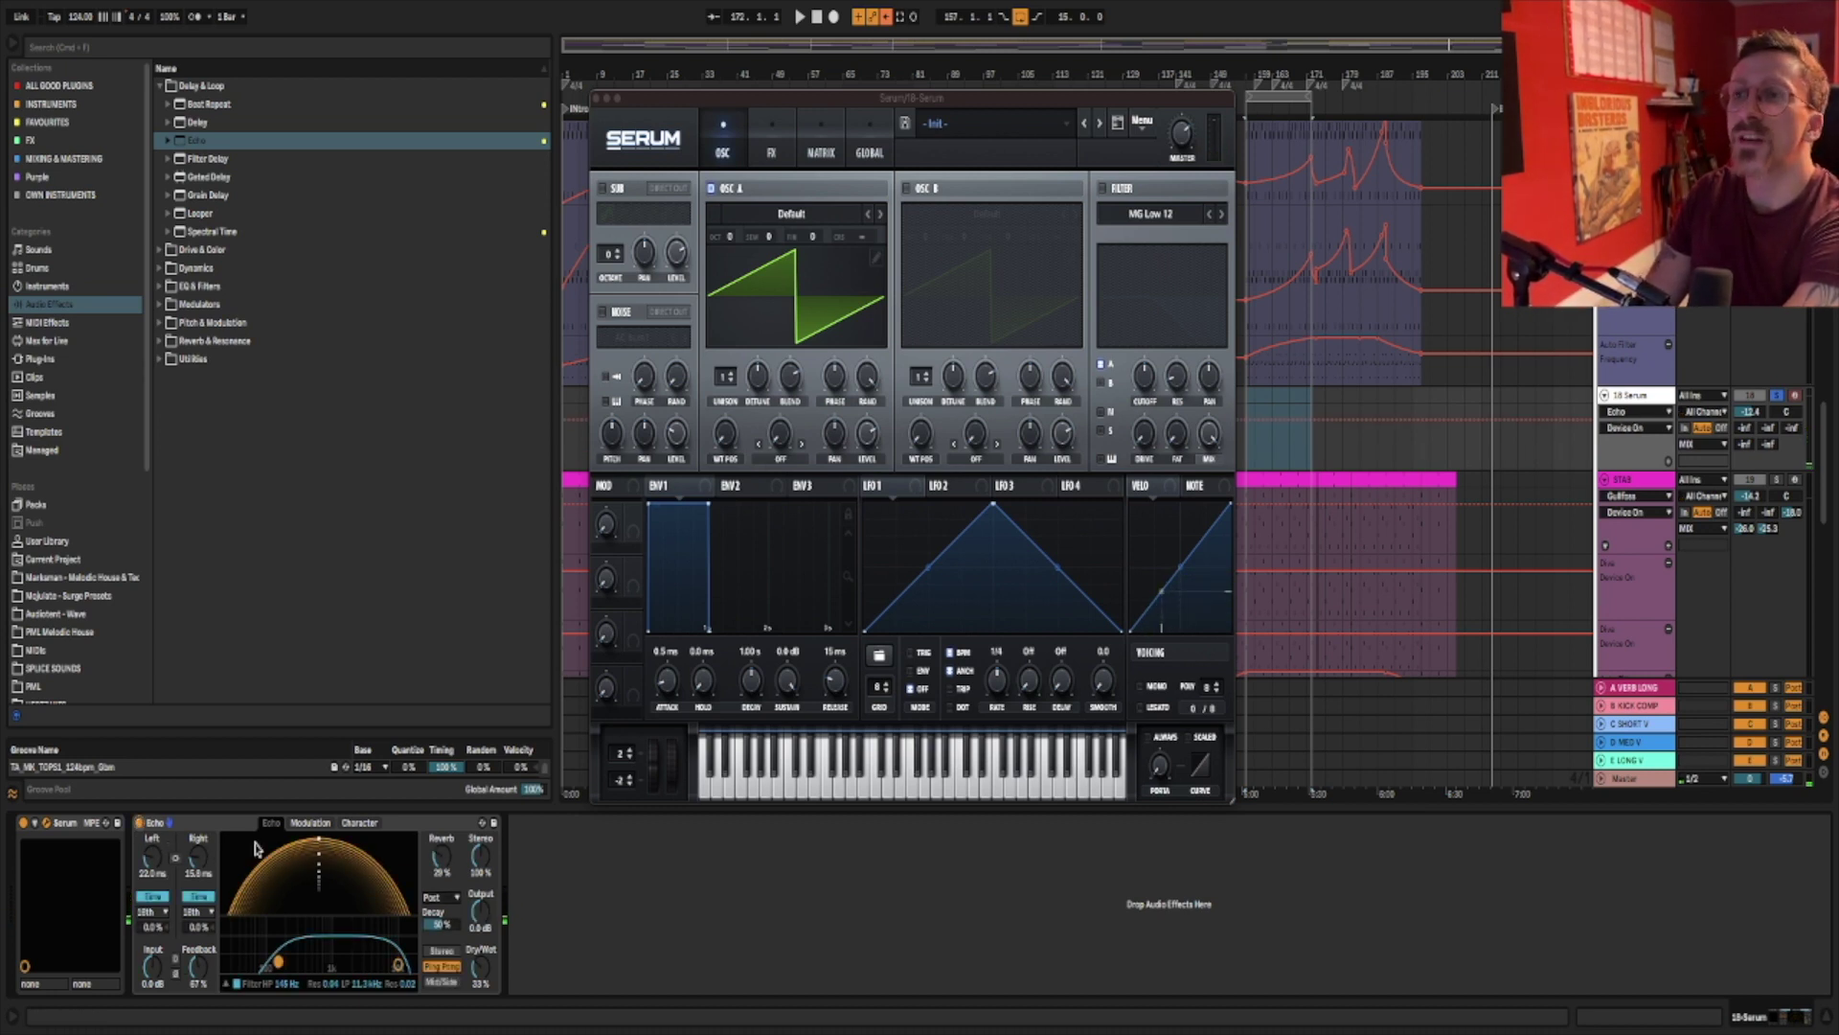
left_click_drag(203, 865, 203, 847)
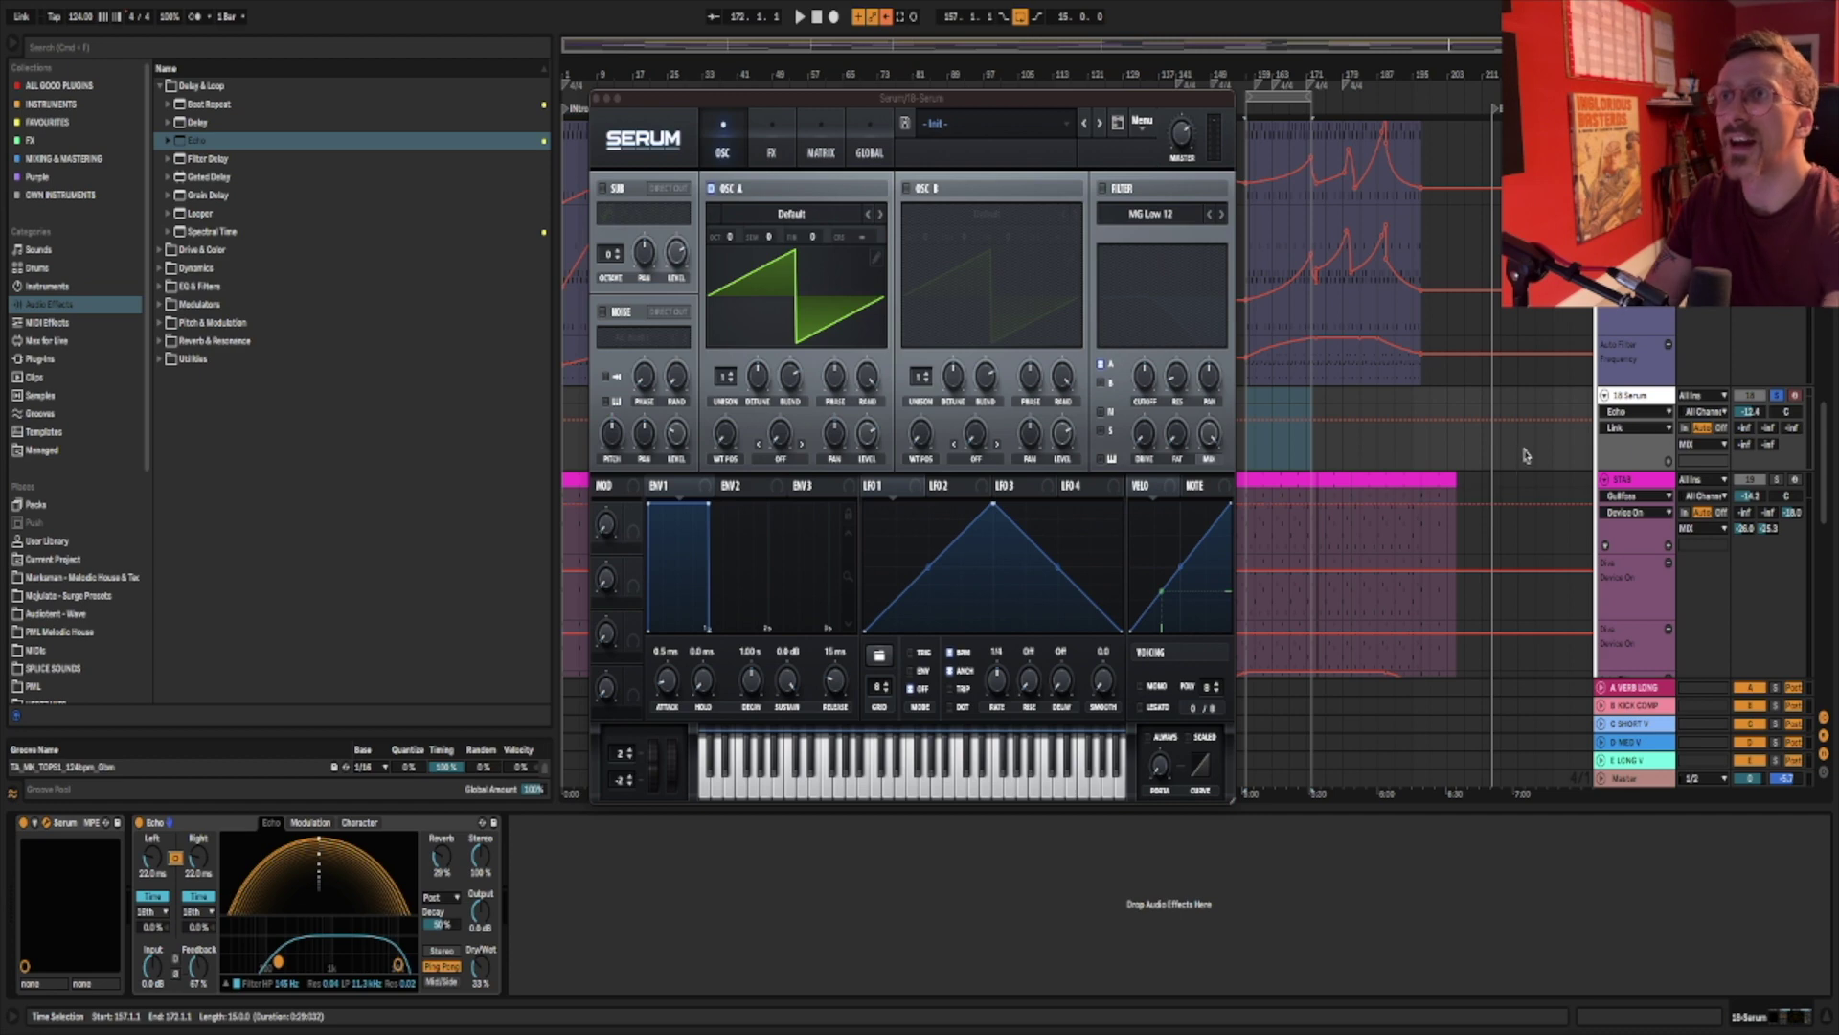
Copy the pluck MIDI part onto the Serum track over the 15-bar loop range starting at bar 157.
scroll(1341, 316, "up", 2)
key("super+shift+m")
scroll(1310, 299, "up", 5)
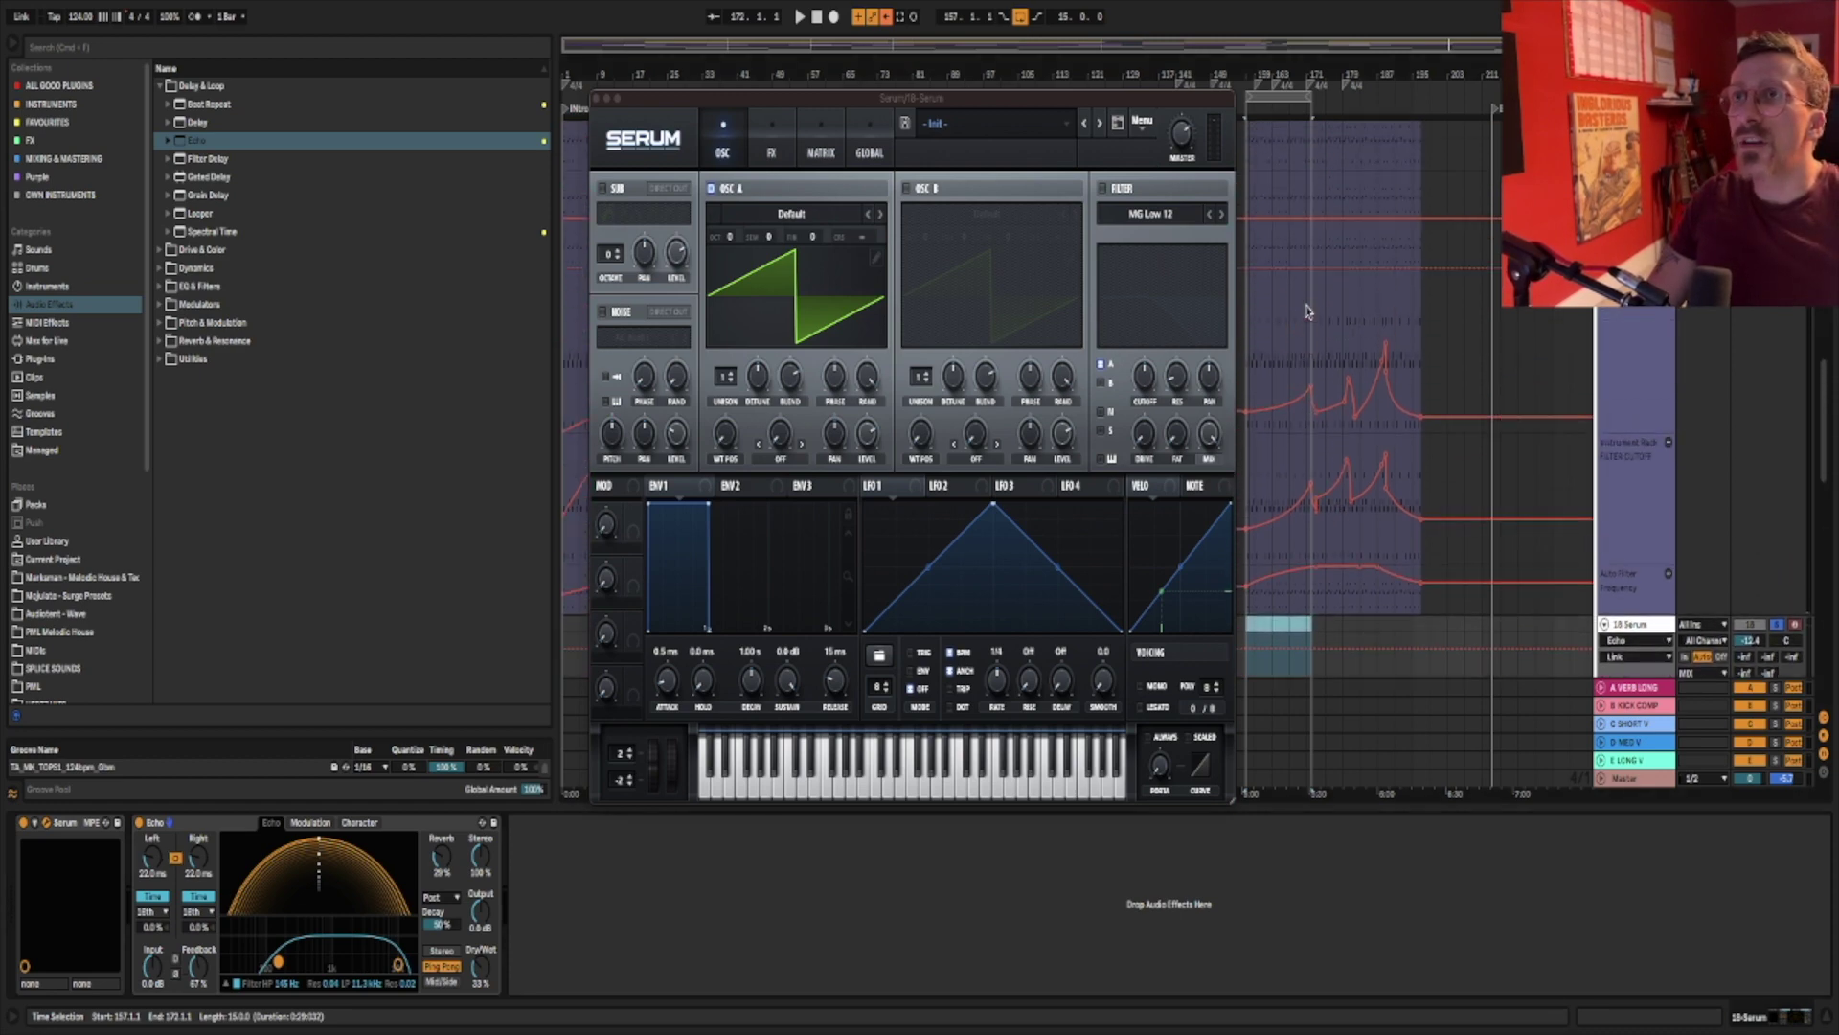
left_click(1265, 131)
left_click(1264, 130, "shift")
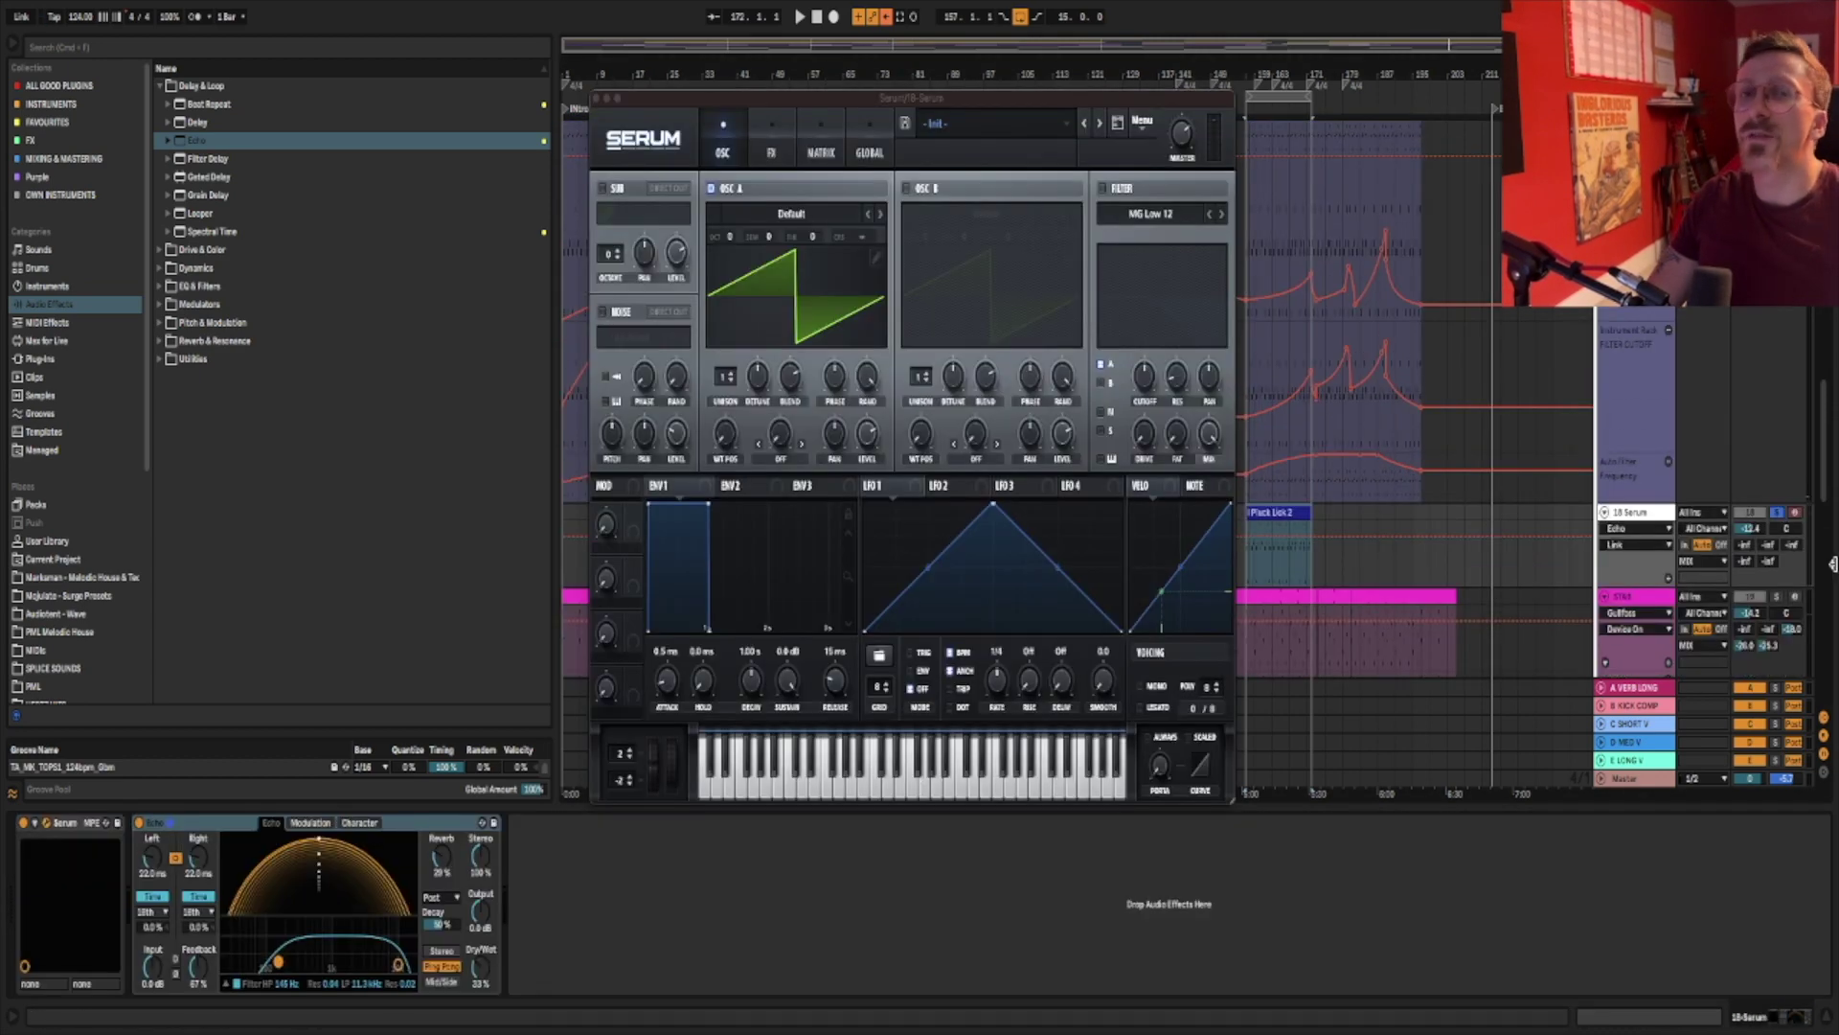
Play the loop while setting Echo's dry/wet to 27% and lengthening the linked delay times to about 943 ms.
key("space")
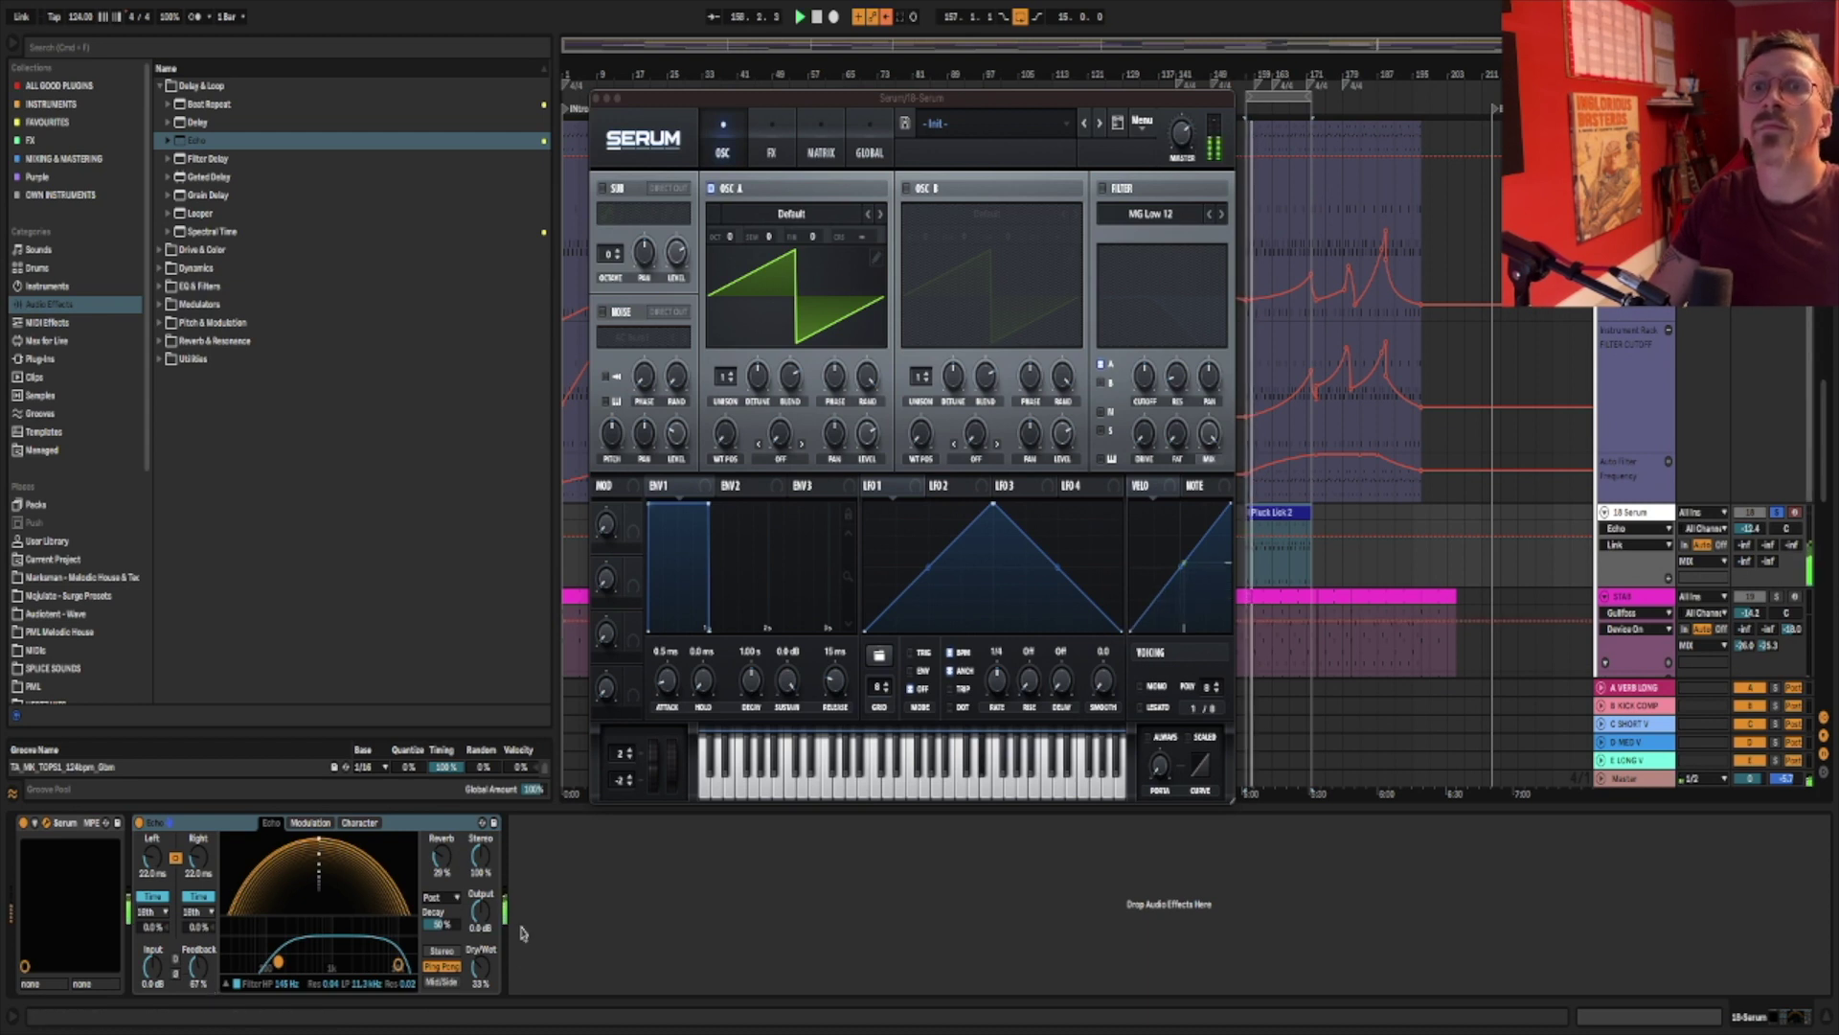
left_click_drag(480, 966, 480, 959)
left_click_drag(263, 895, 206, 830)
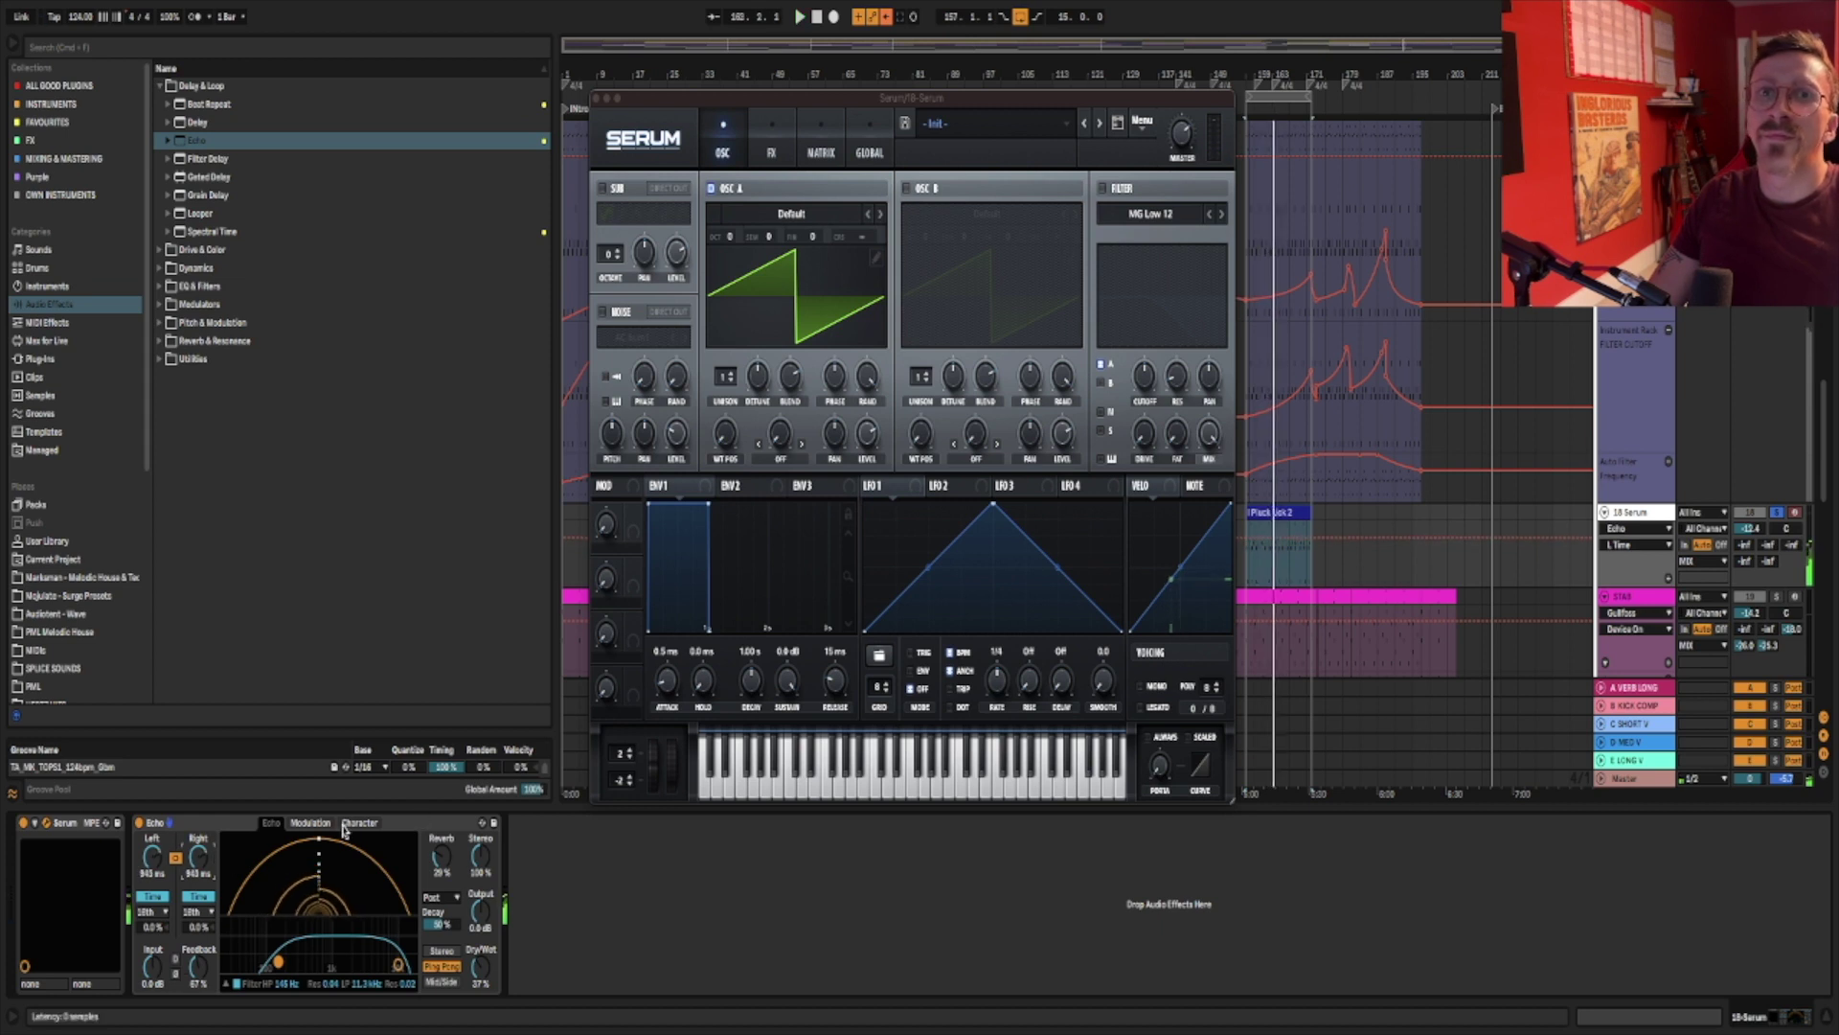
Look through Echo's modulation and character settings, toggle Repitch, and shorten the linked delay times to 27 ms.
left_click(313, 824)
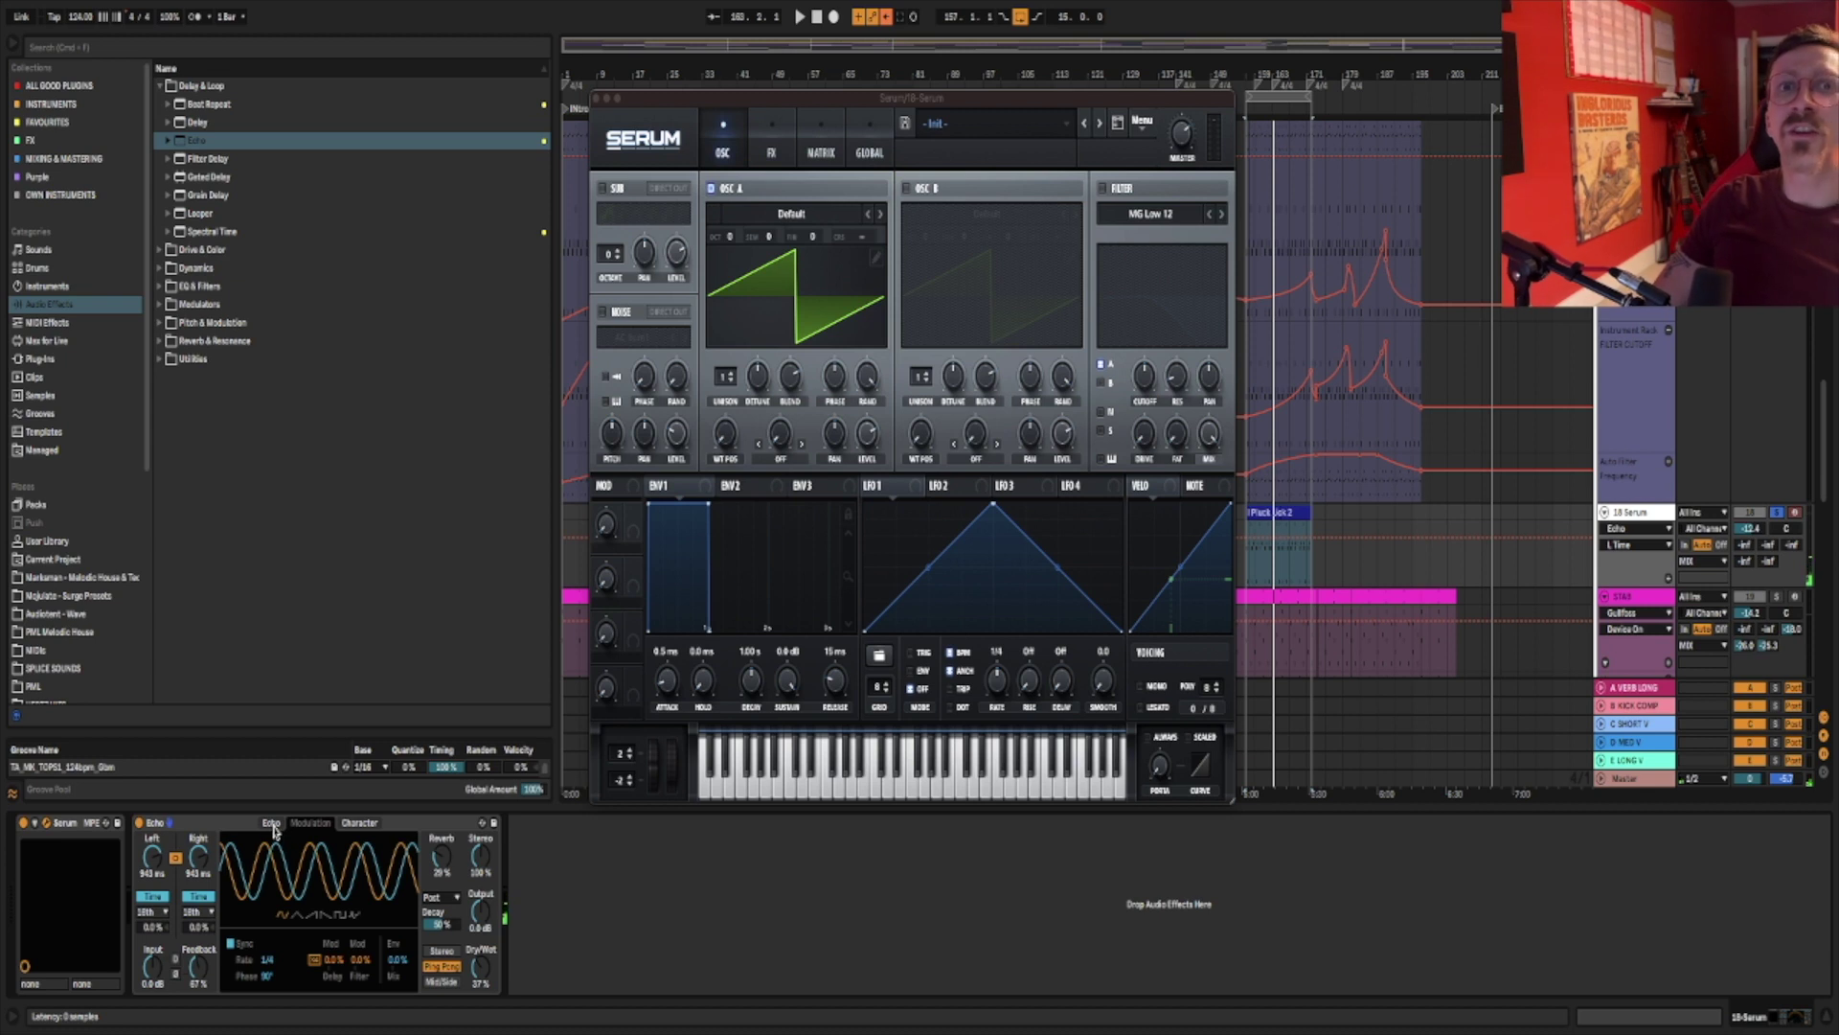
left_click(272, 828)
left_click(347, 823)
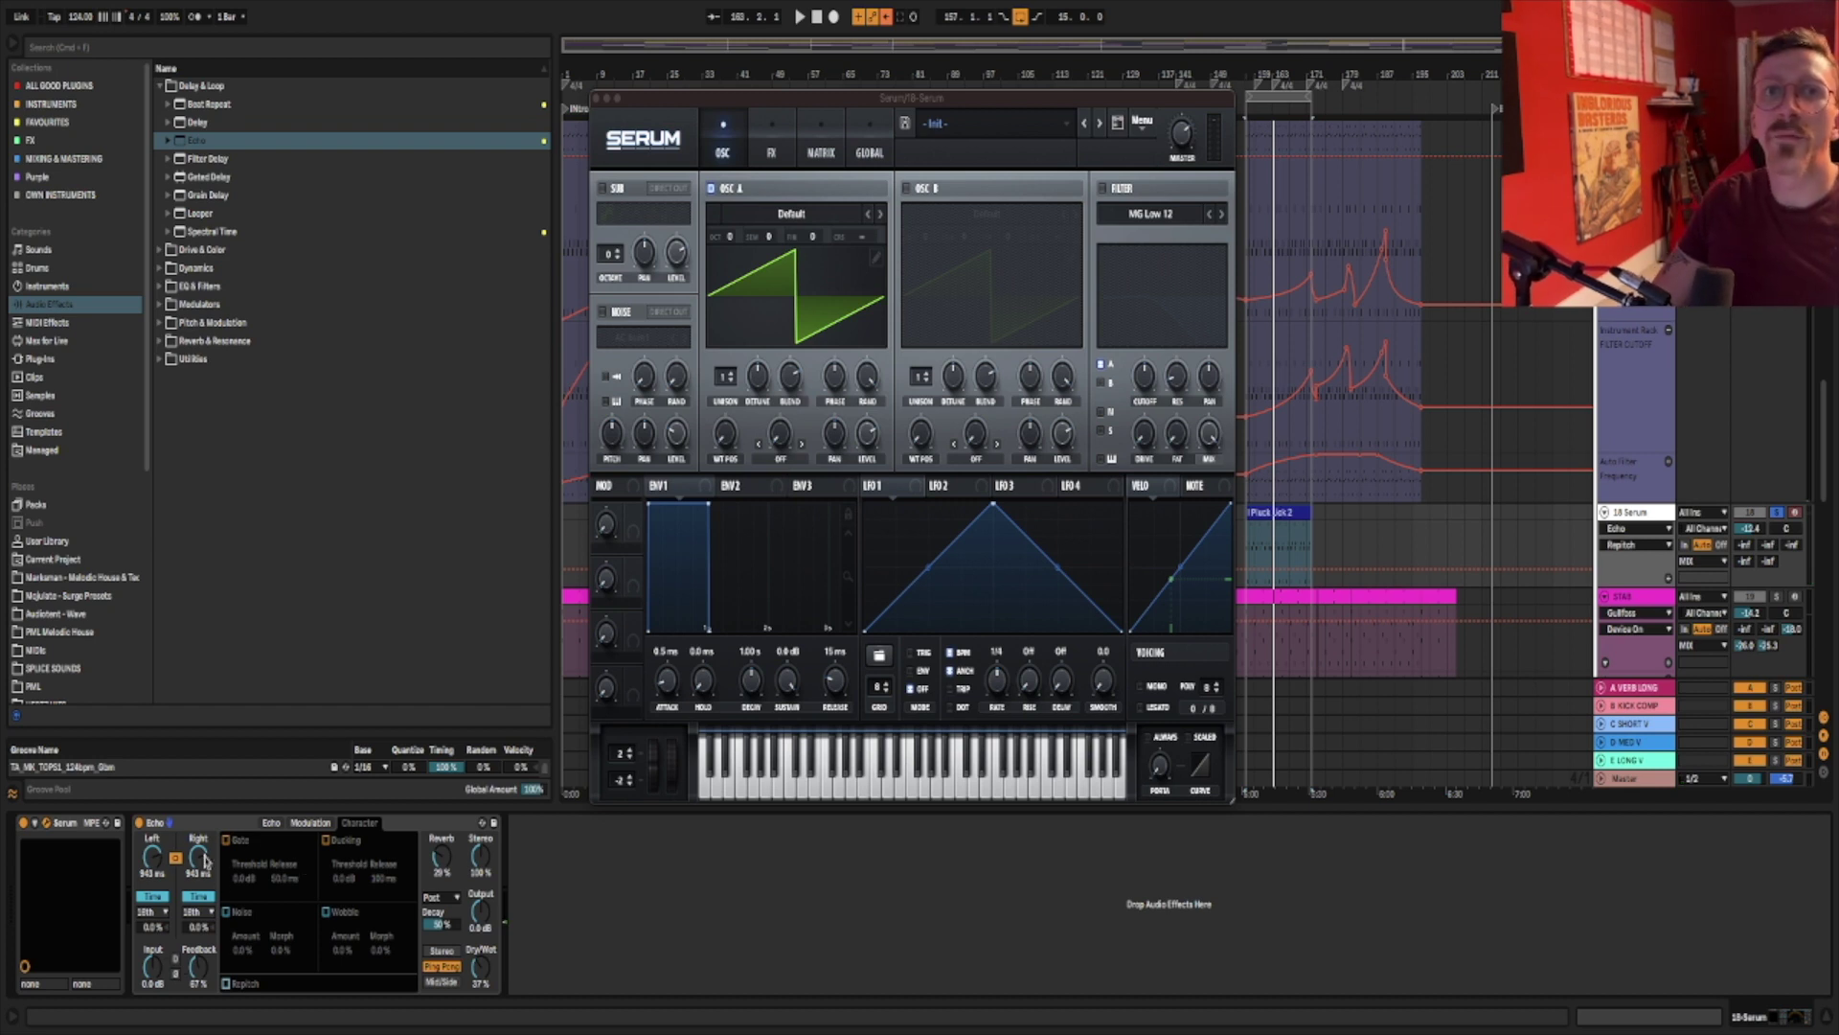
left_click_drag(204, 861, 204, 919)
key("space")
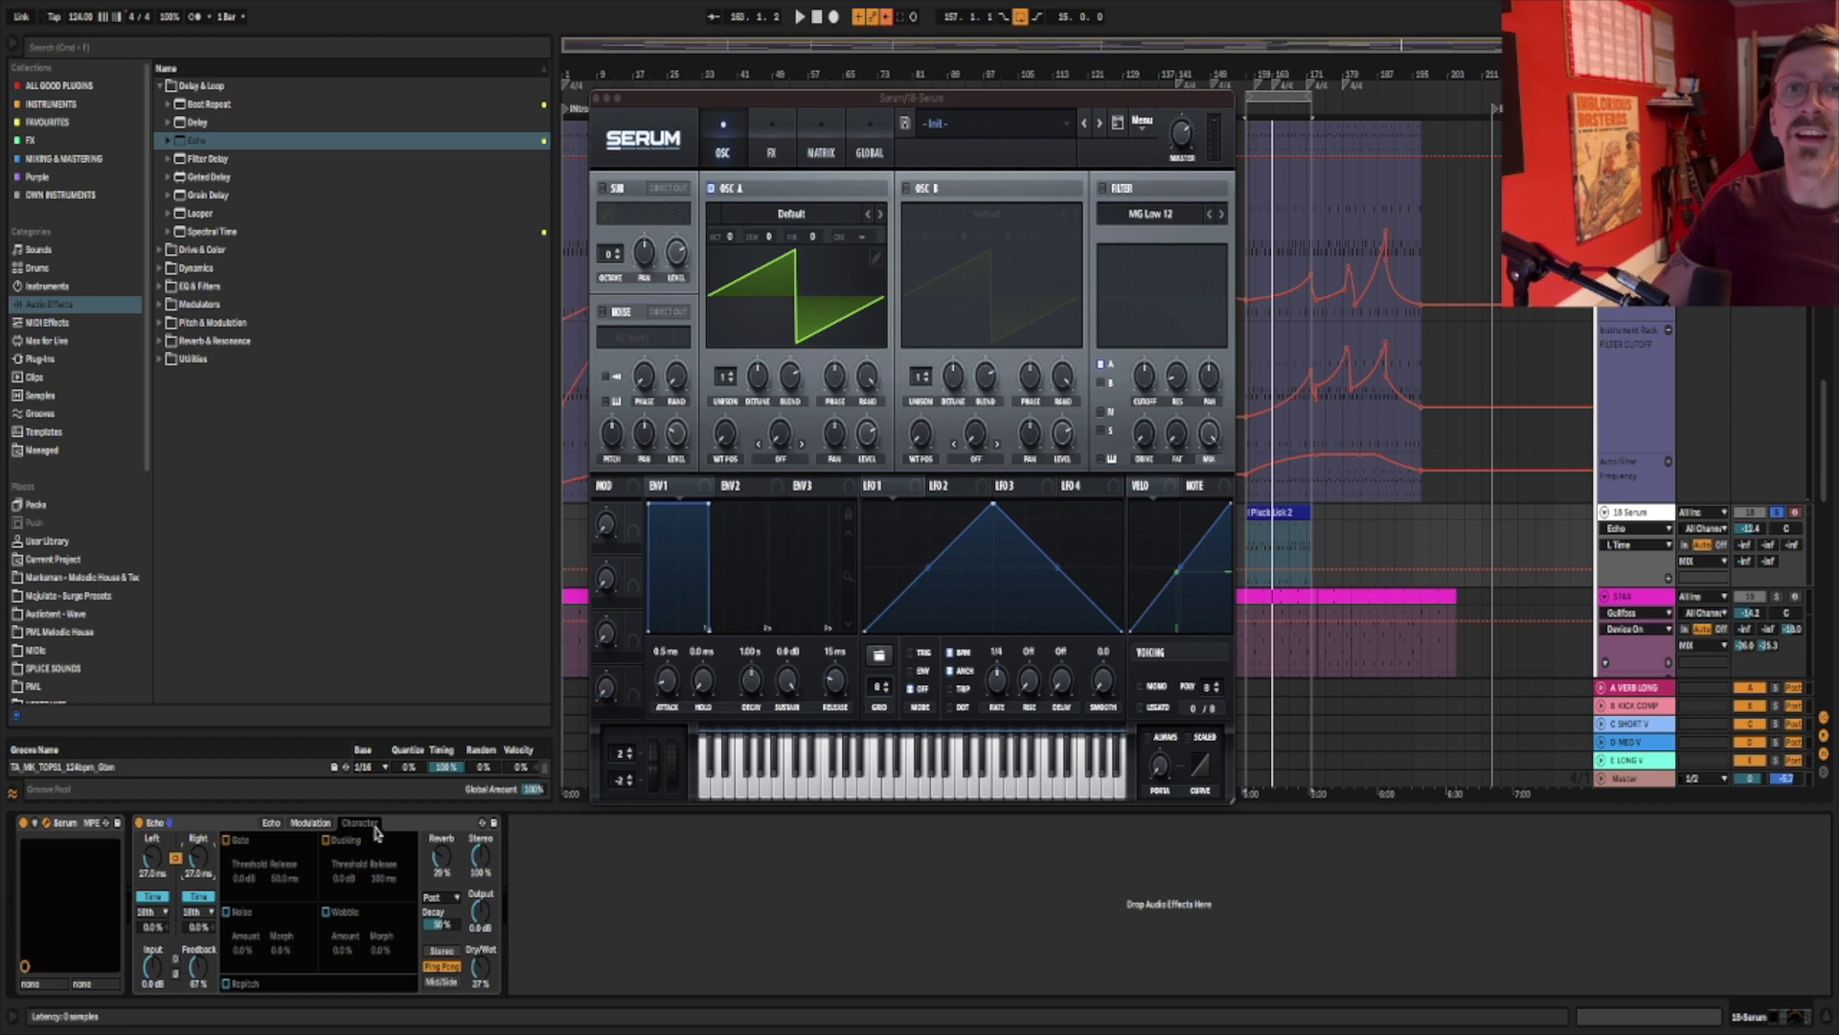
Switch both linked Echo delays back to Sync mode at 3 sixteenths.
left_click(271, 824)
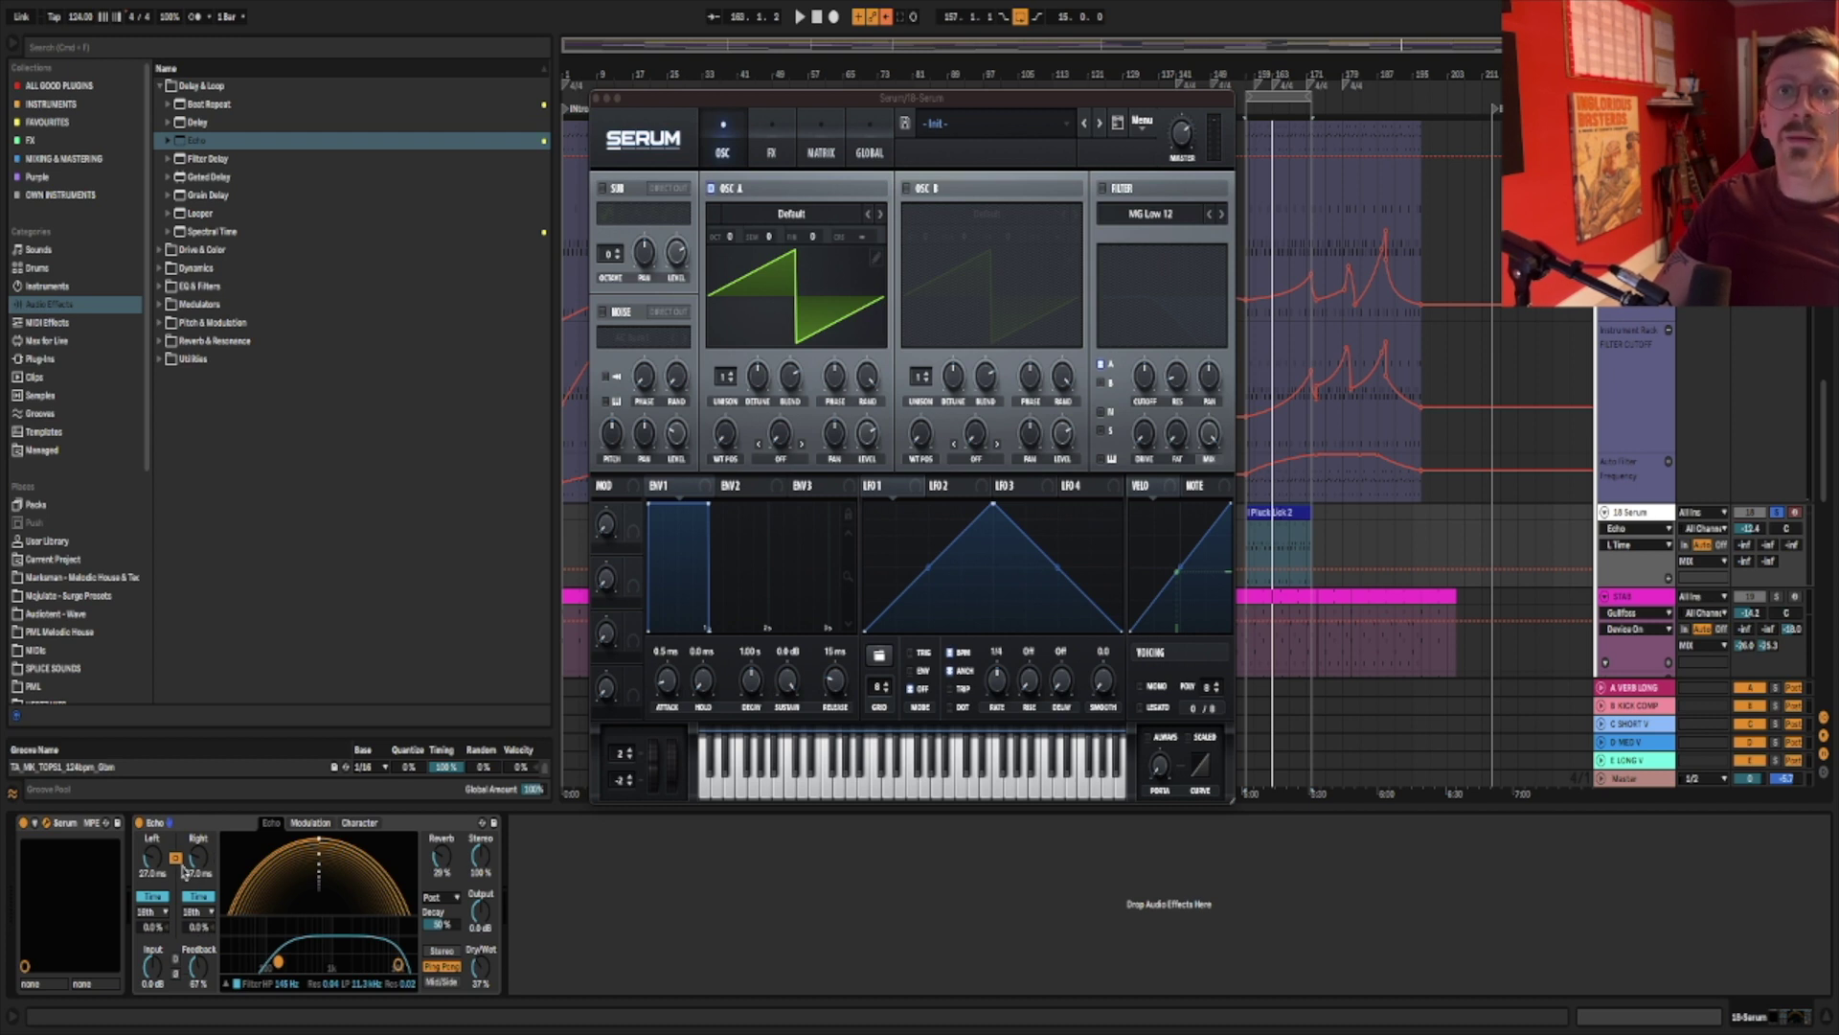
left_click(193, 897)
scroll(156, 869, "down", 1)
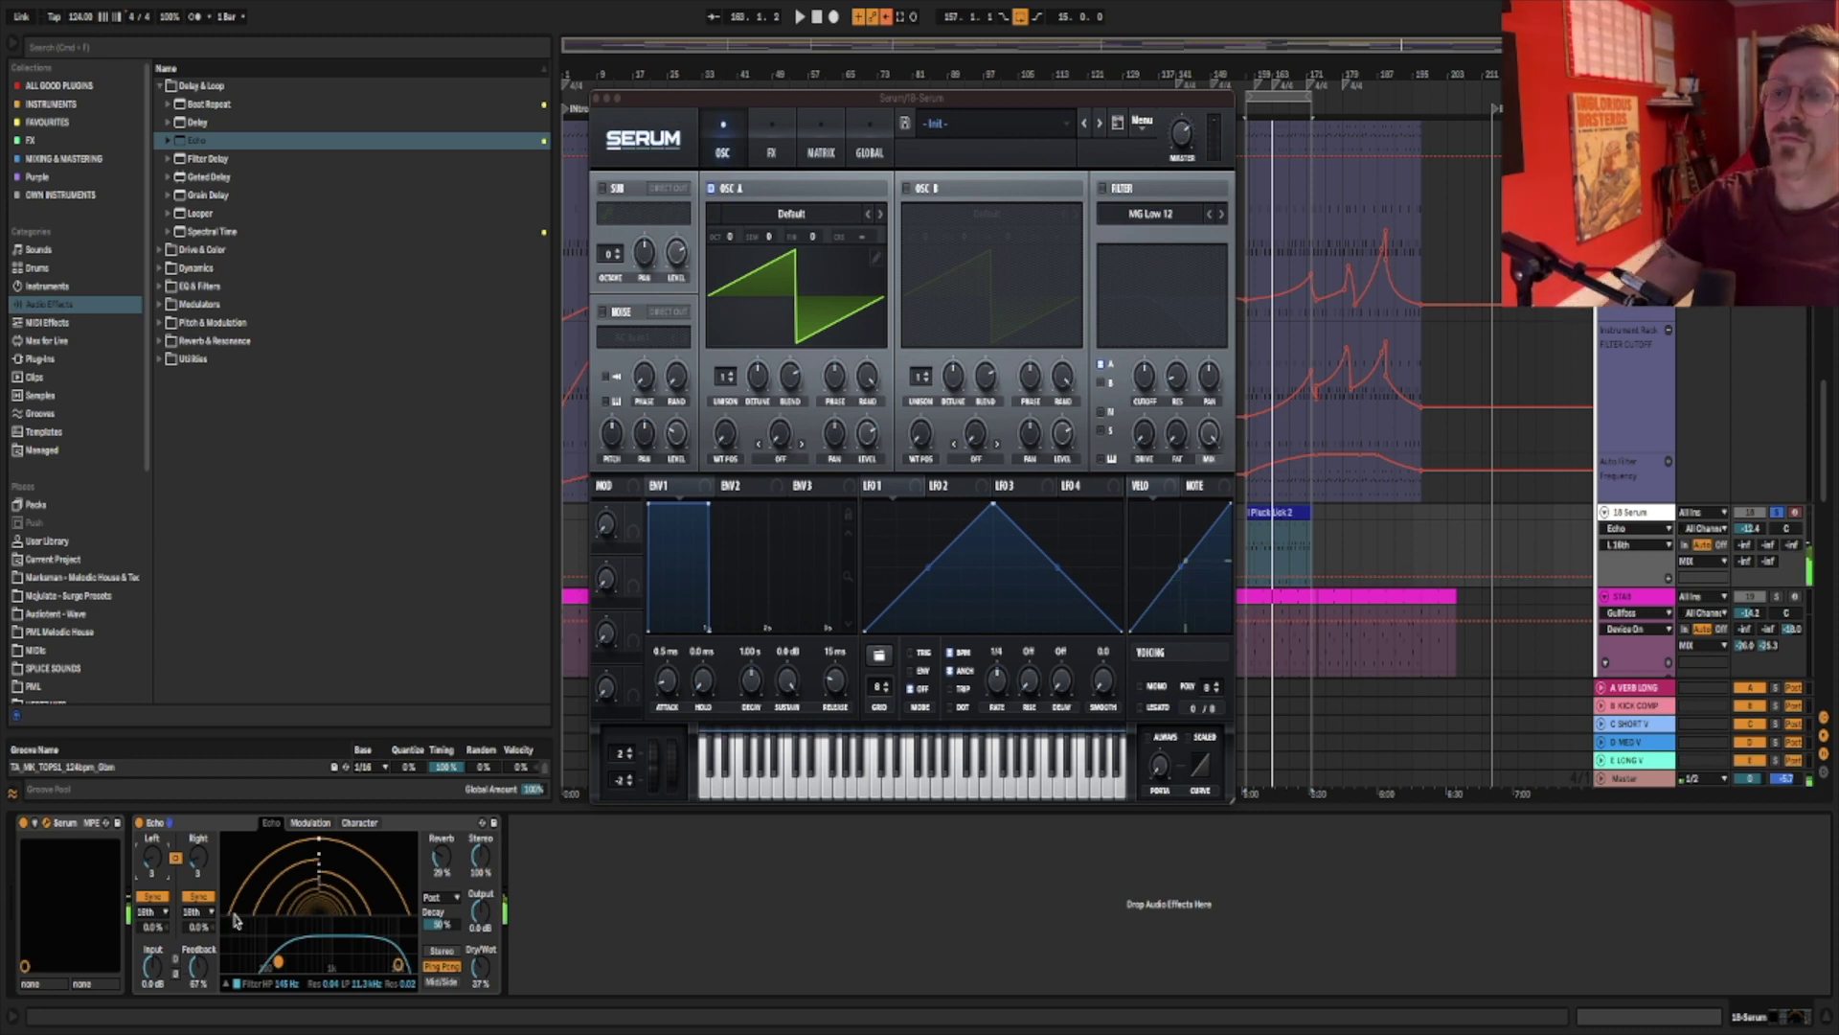
Add a second Echo after the first, unlink its delays, and set both sides to different sixteenth-note lengths.
left_click_drag(198, 140, 548, 936)
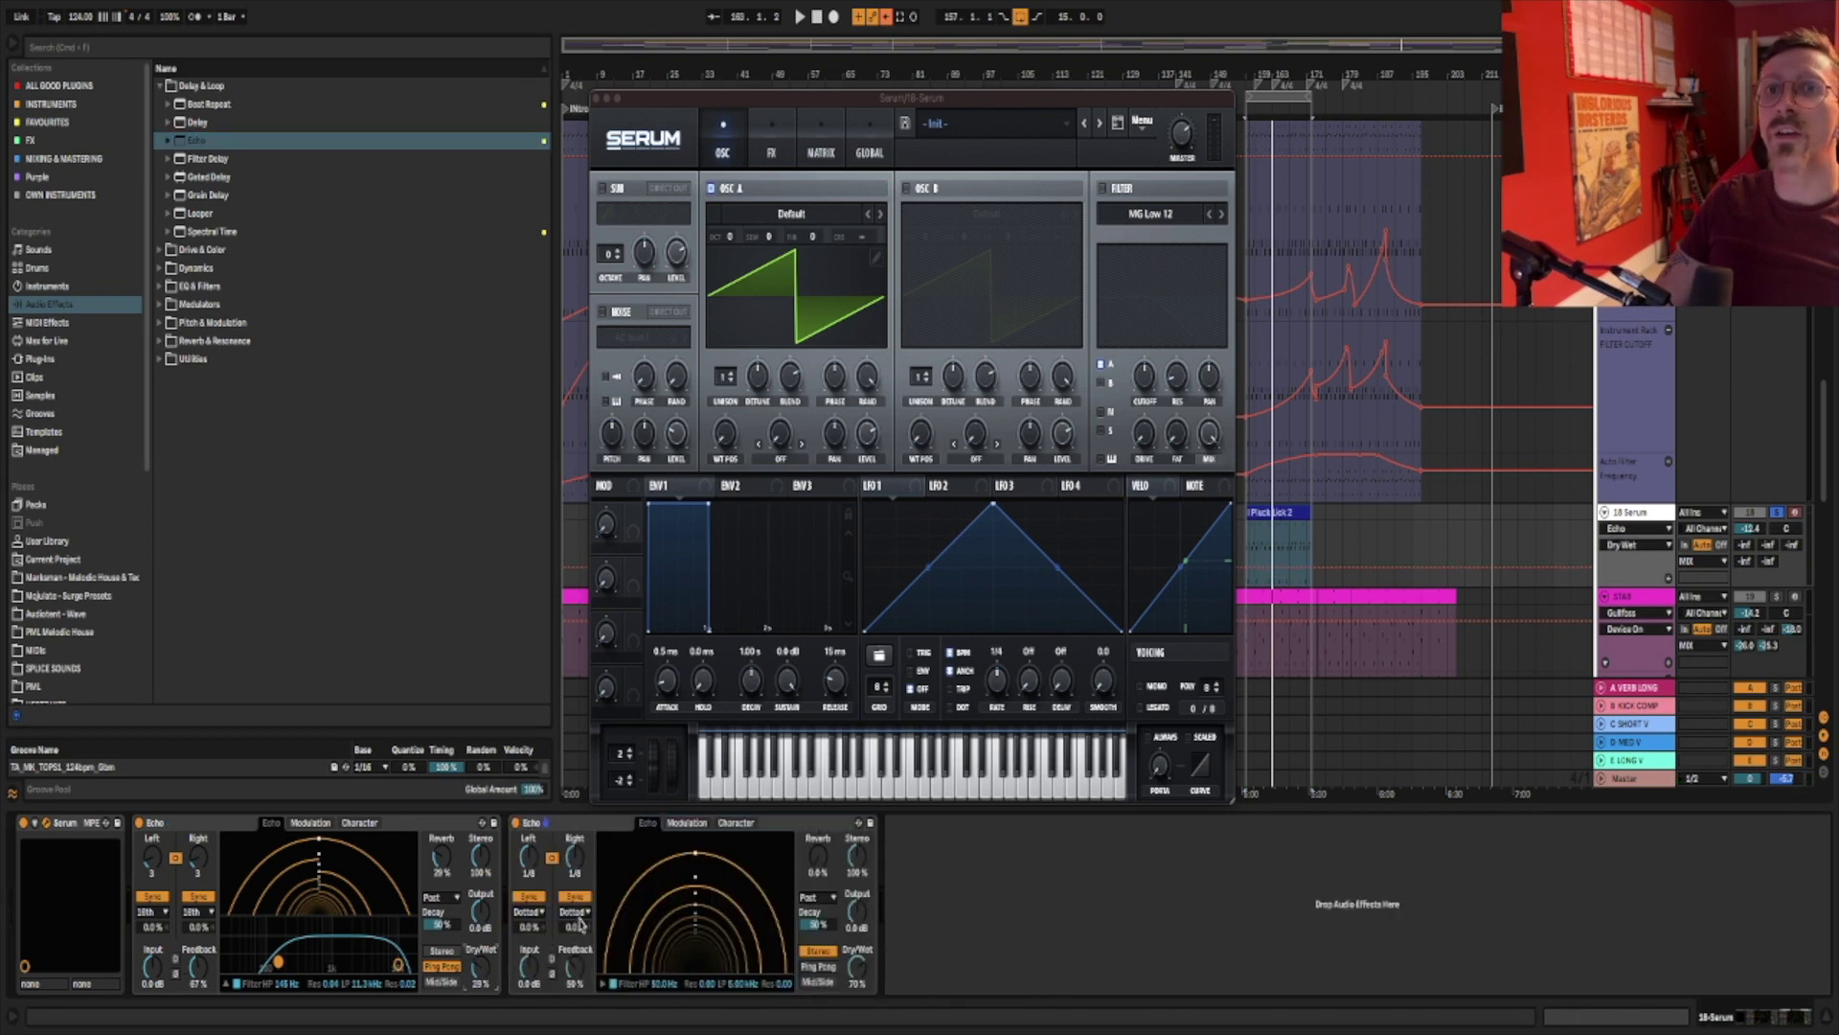
left_click(574, 912)
left_click(581, 967)
left_click(552, 859)
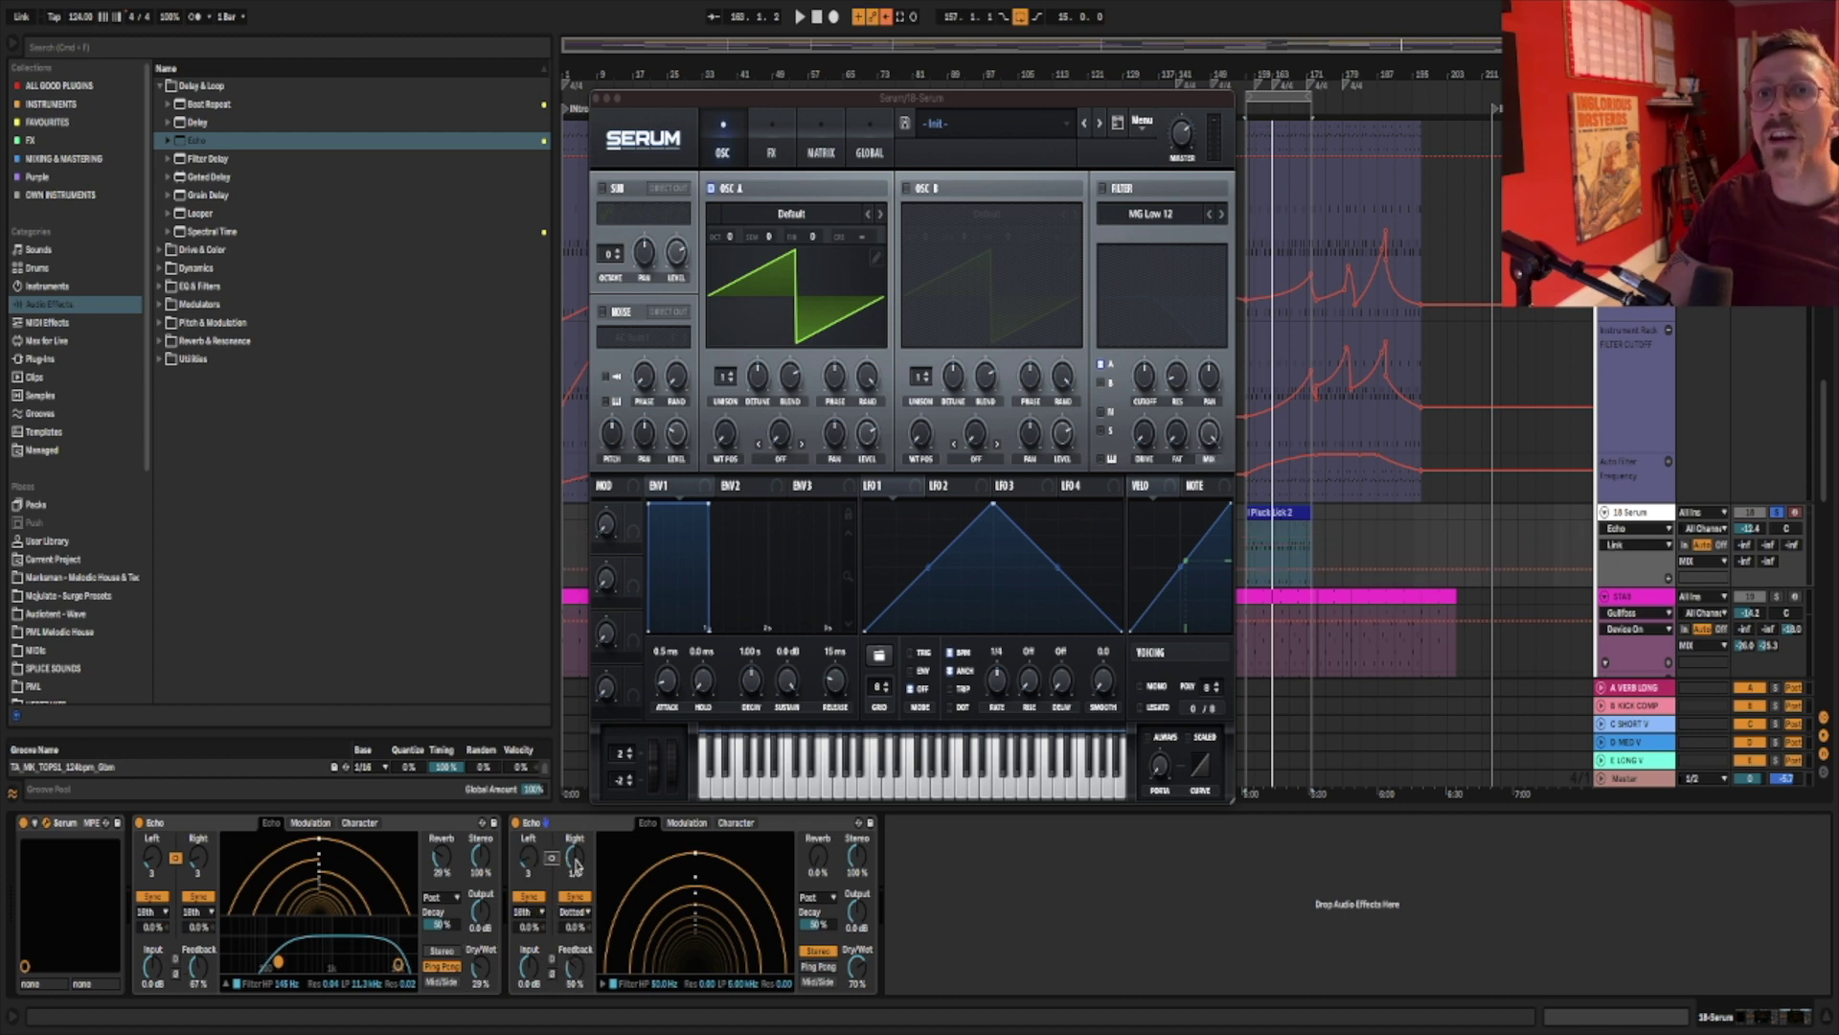
left_click(578, 912)
left_click(580, 967)
left_click_drag(528, 857, 579, 856)
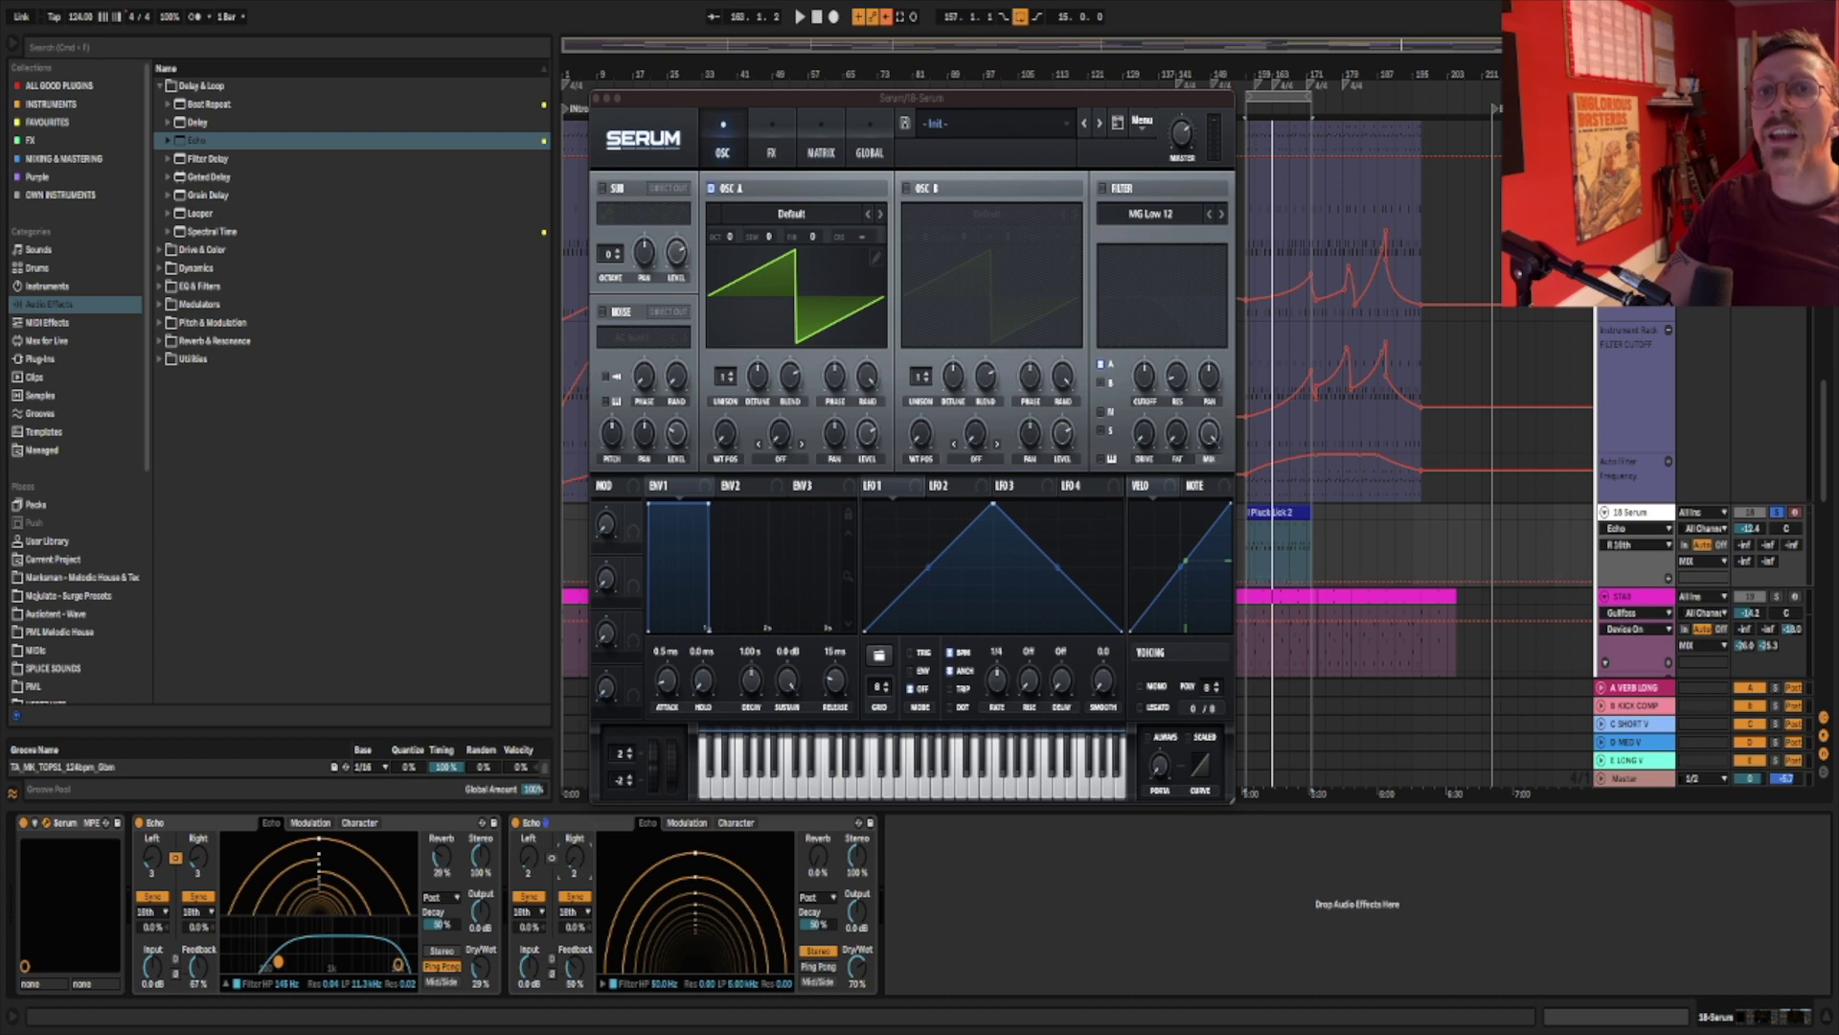
Set the second Echo to 24% dry/wet and 41% reverb, and switch its channel mode to Ping Pong.
left_click_drag(856, 981, 855, 1002)
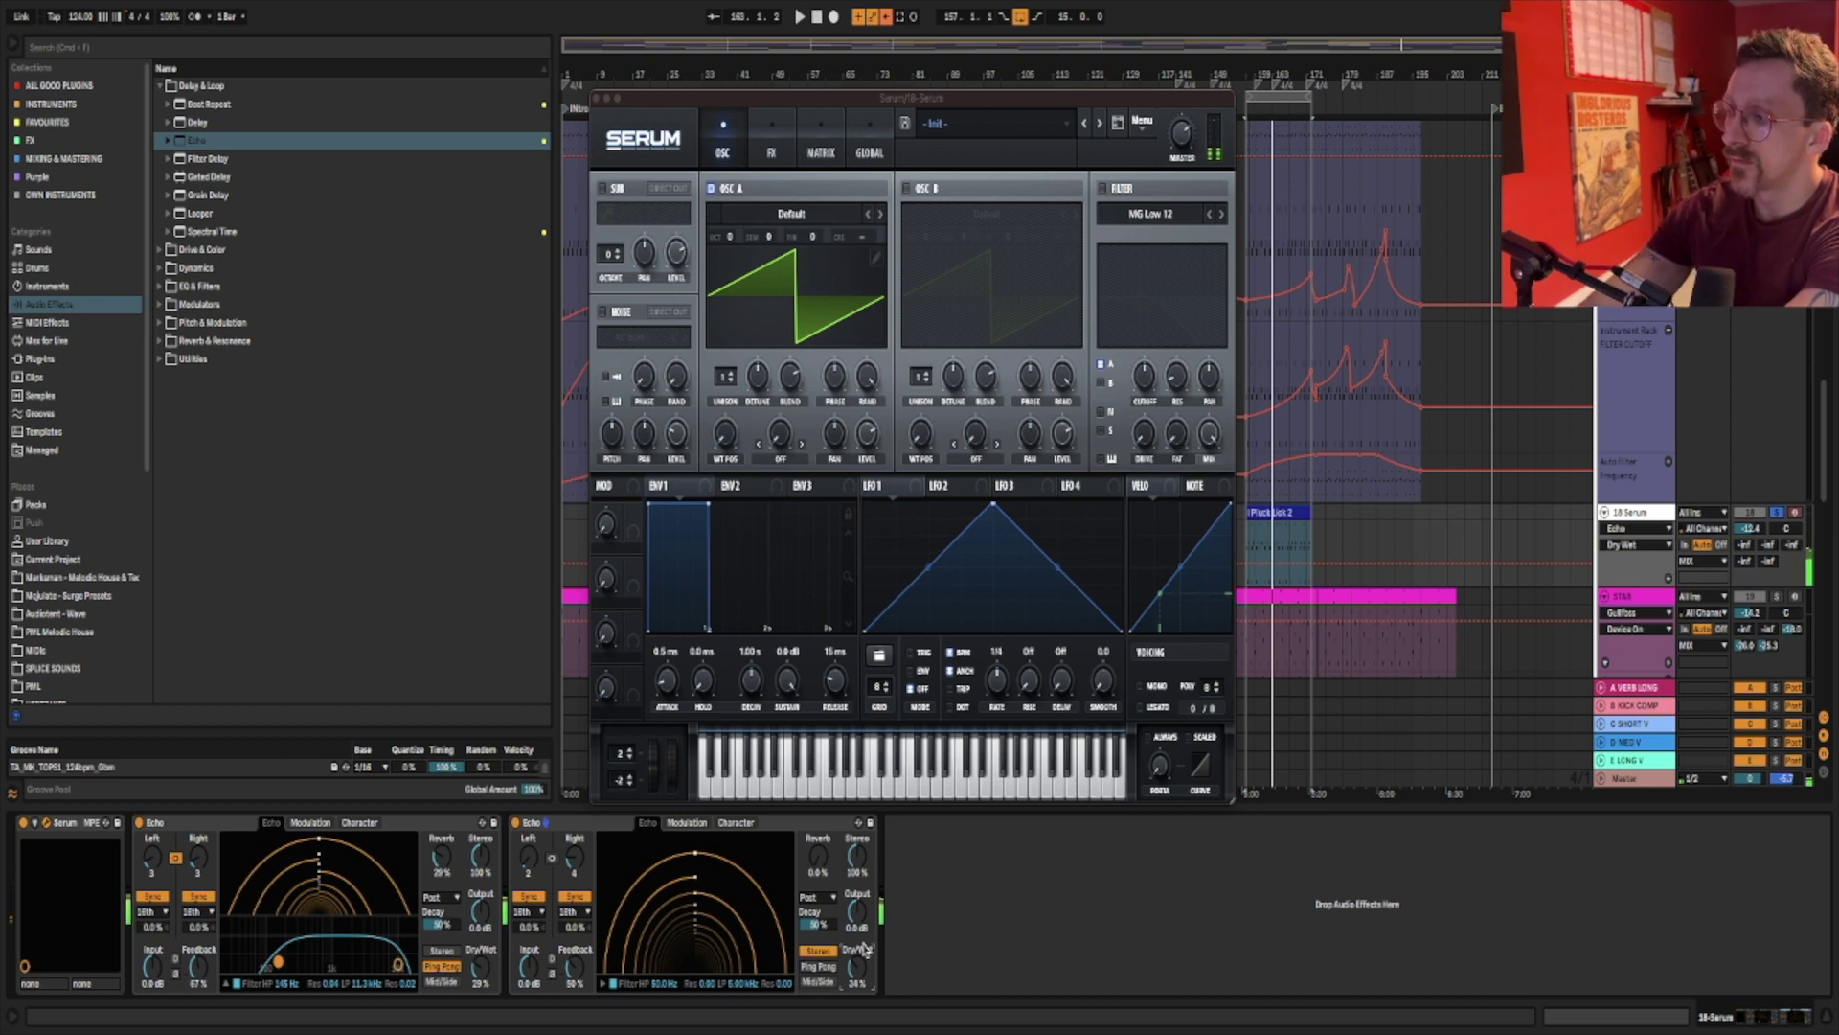
left_click_drag(814, 845, 815, 806)
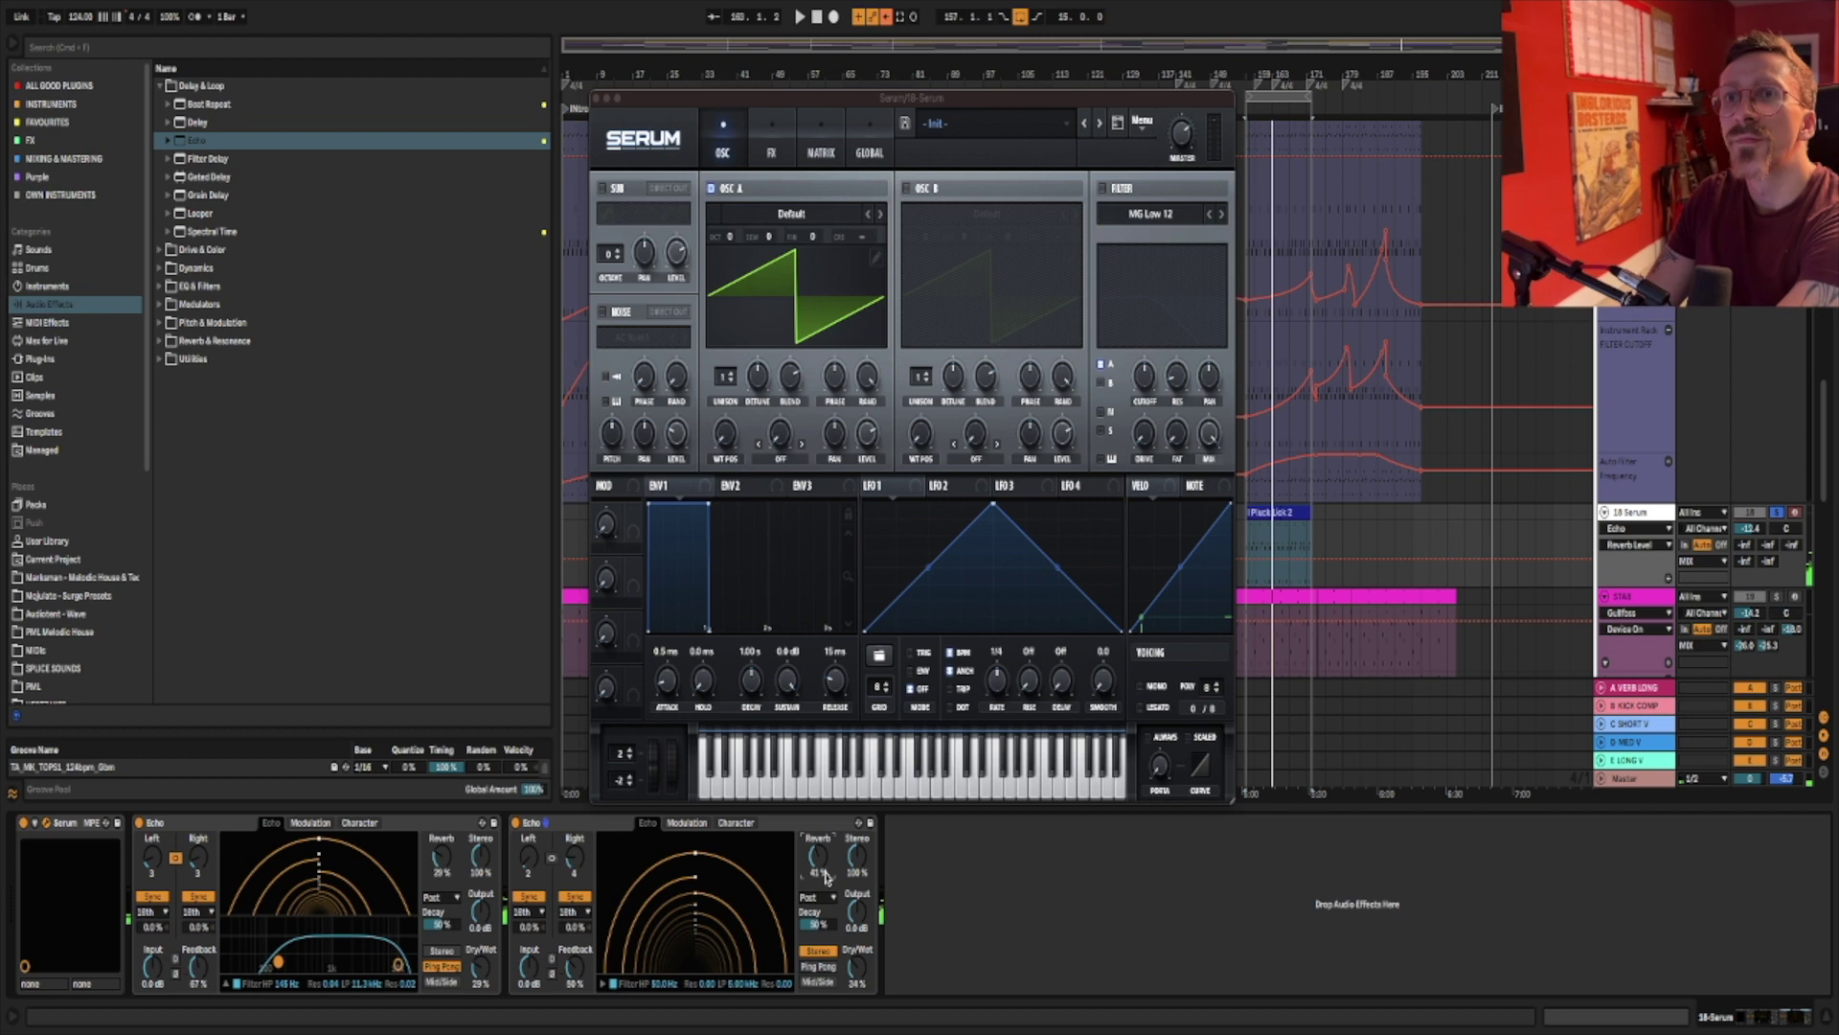
left_click(819, 965)
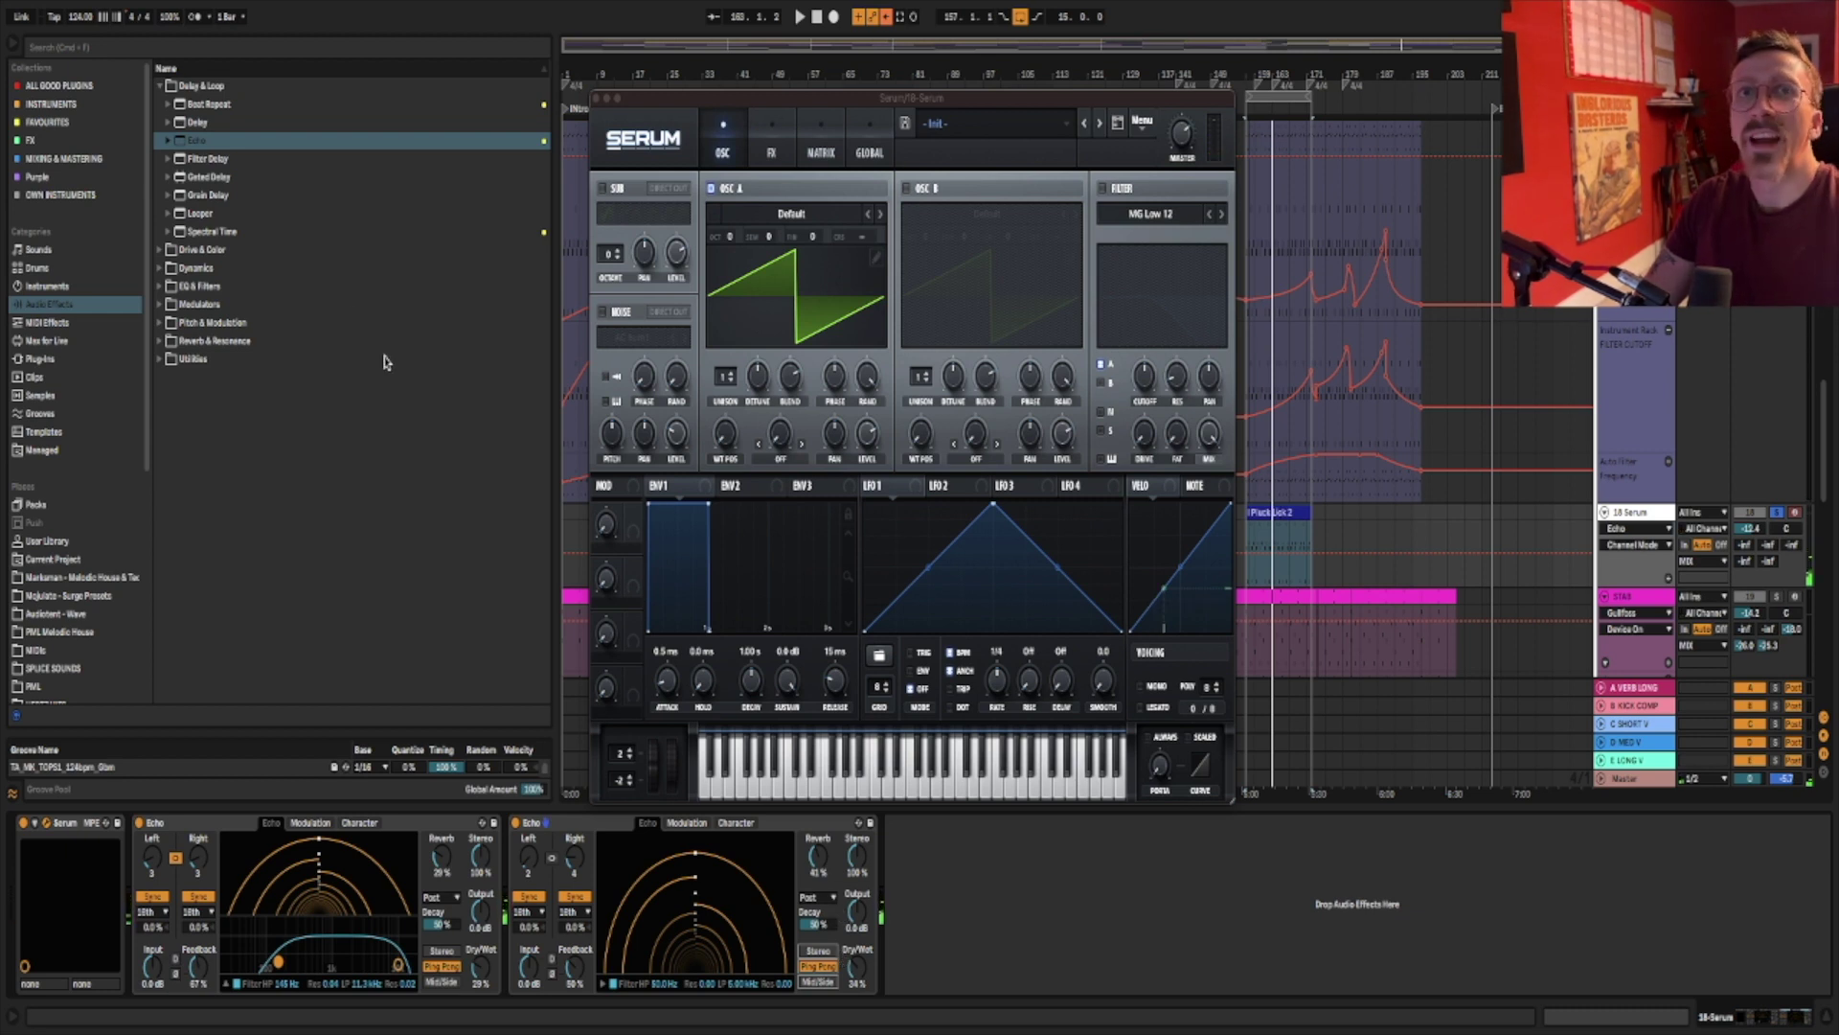
Insert a third Echo between the other two and set its unlinked delays to 1 sixteenth left and 2 sixteenths right.
left_click_drag(196, 141, 898, 874)
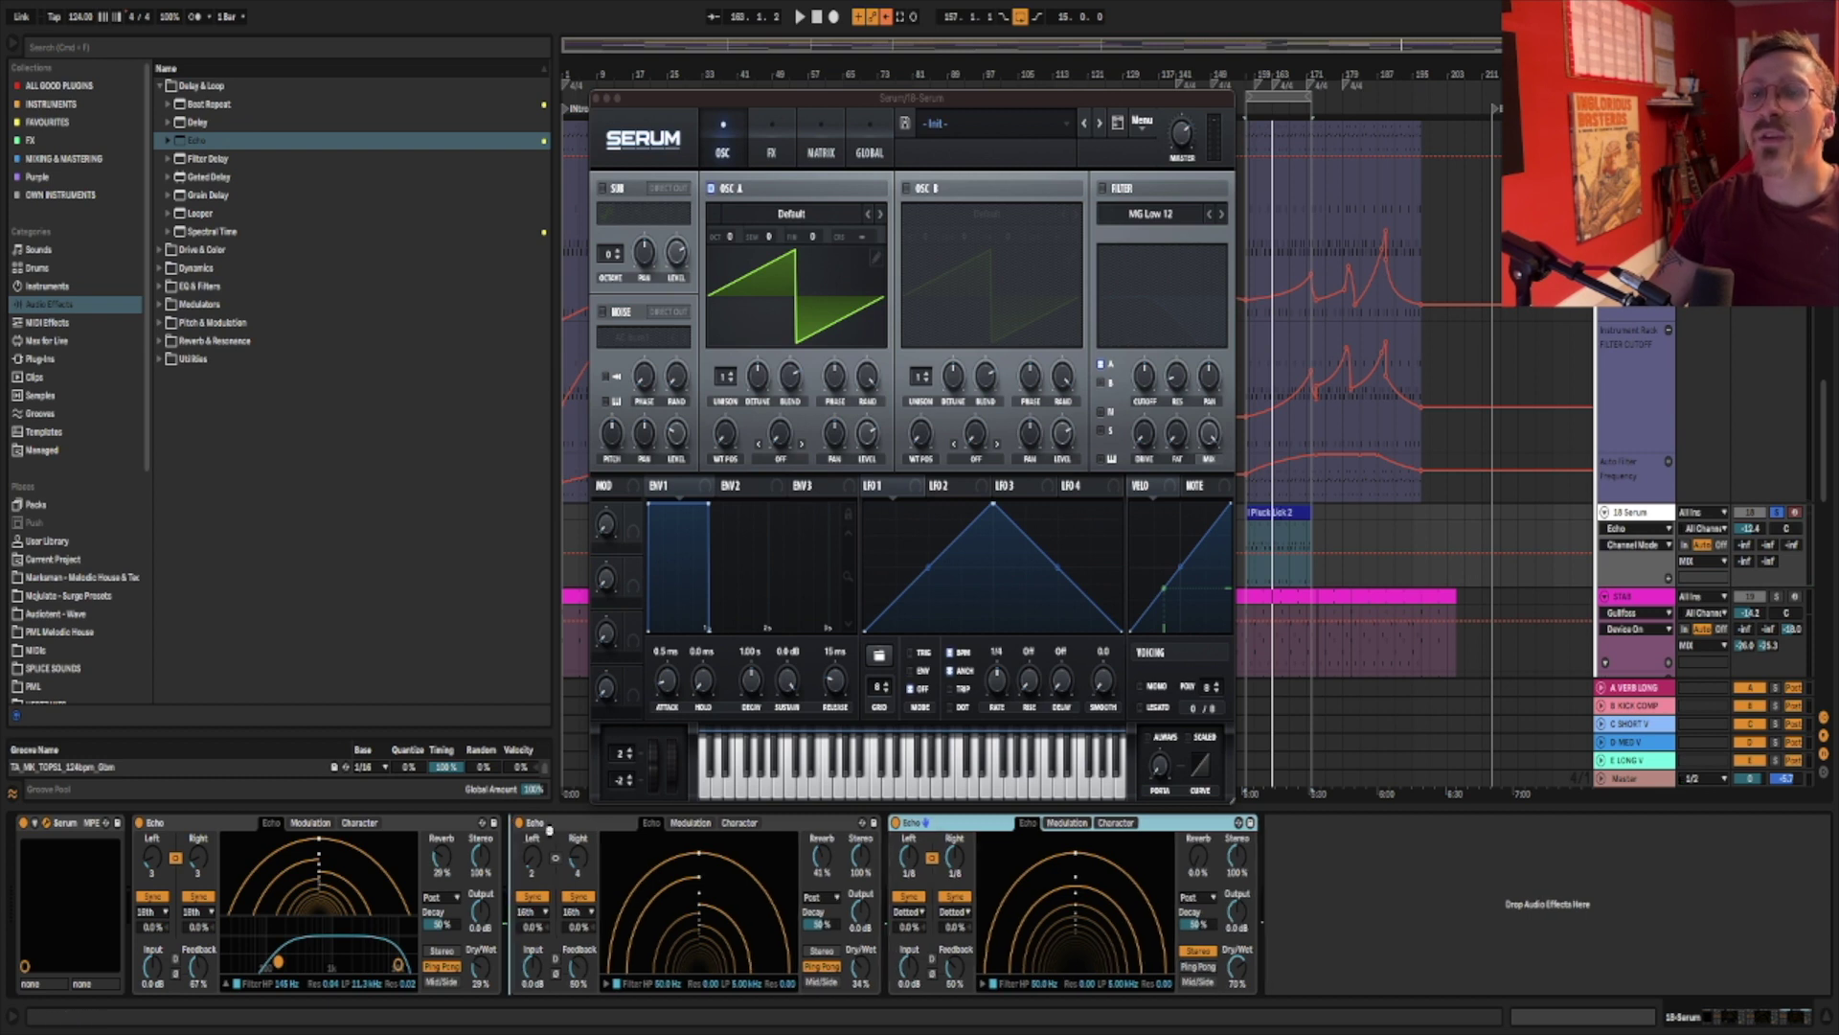
left_click_drag(599, 880, 591, 901)
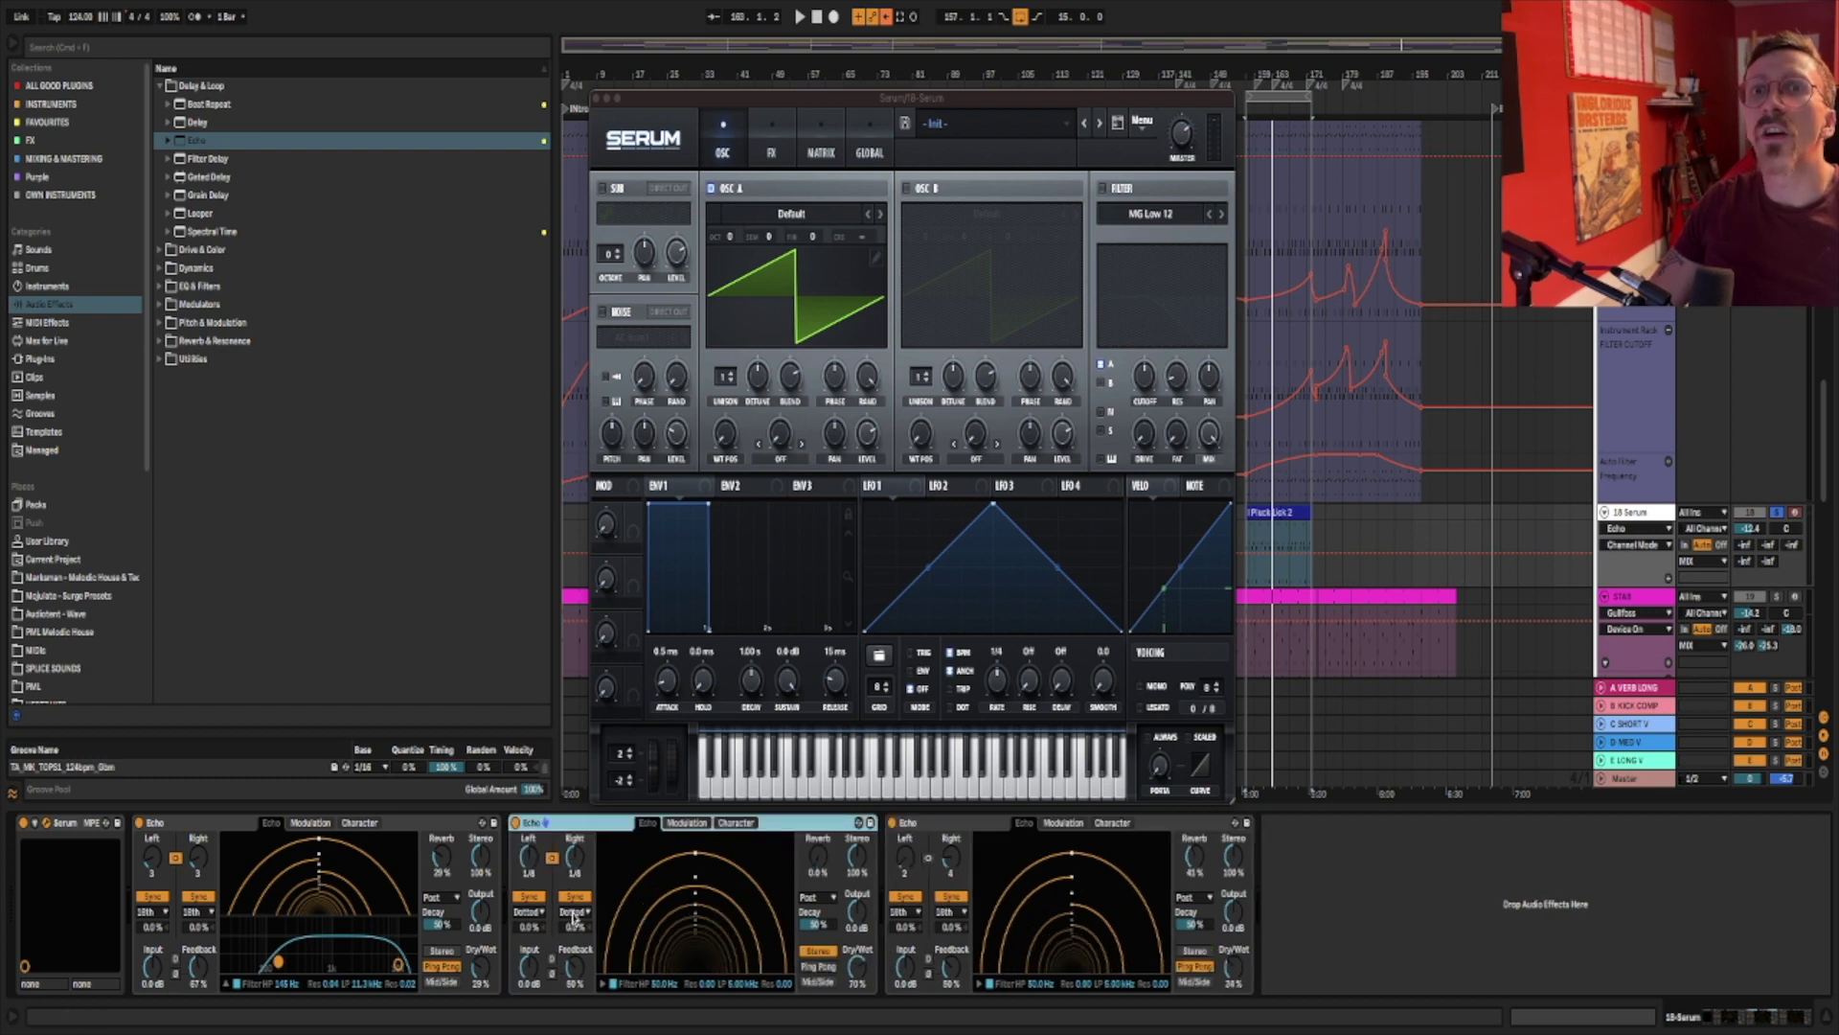
left_click(574, 913)
left_click(575, 972)
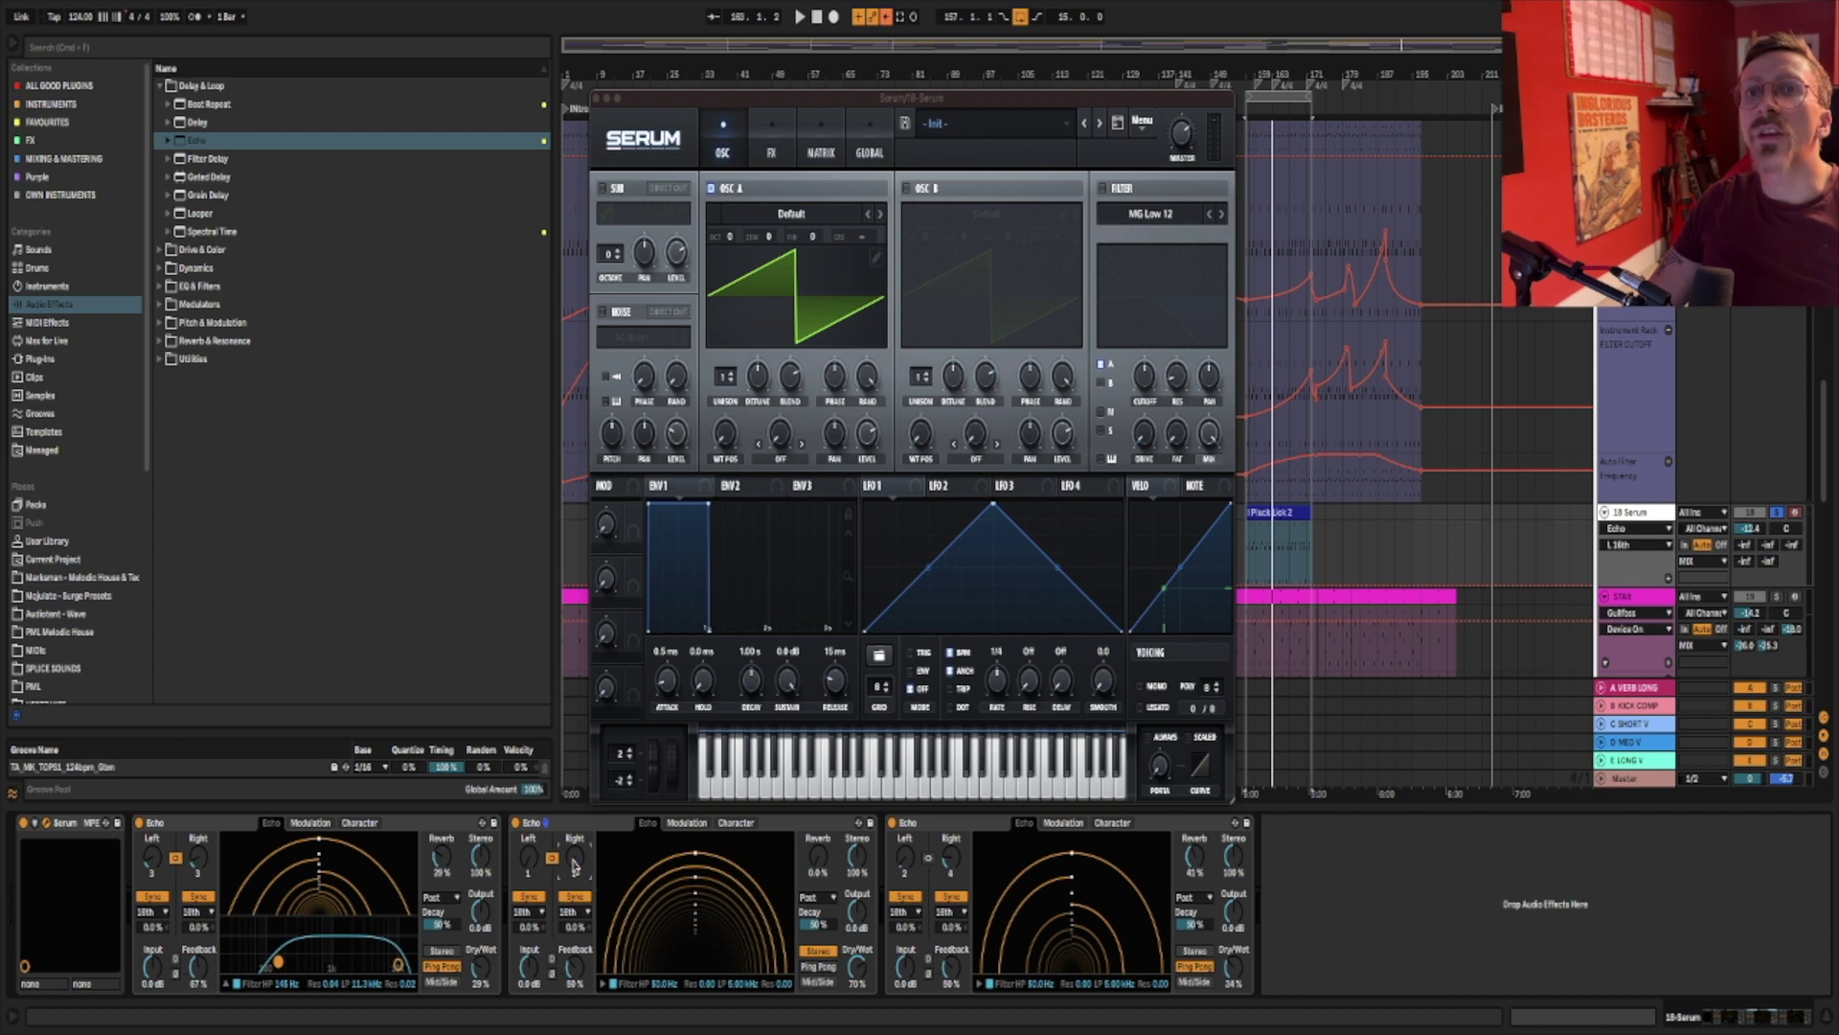
left_click(552, 857)
left_click(573, 912)
left_click(575, 970)
left_click_drag(574, 865, 575, 873)
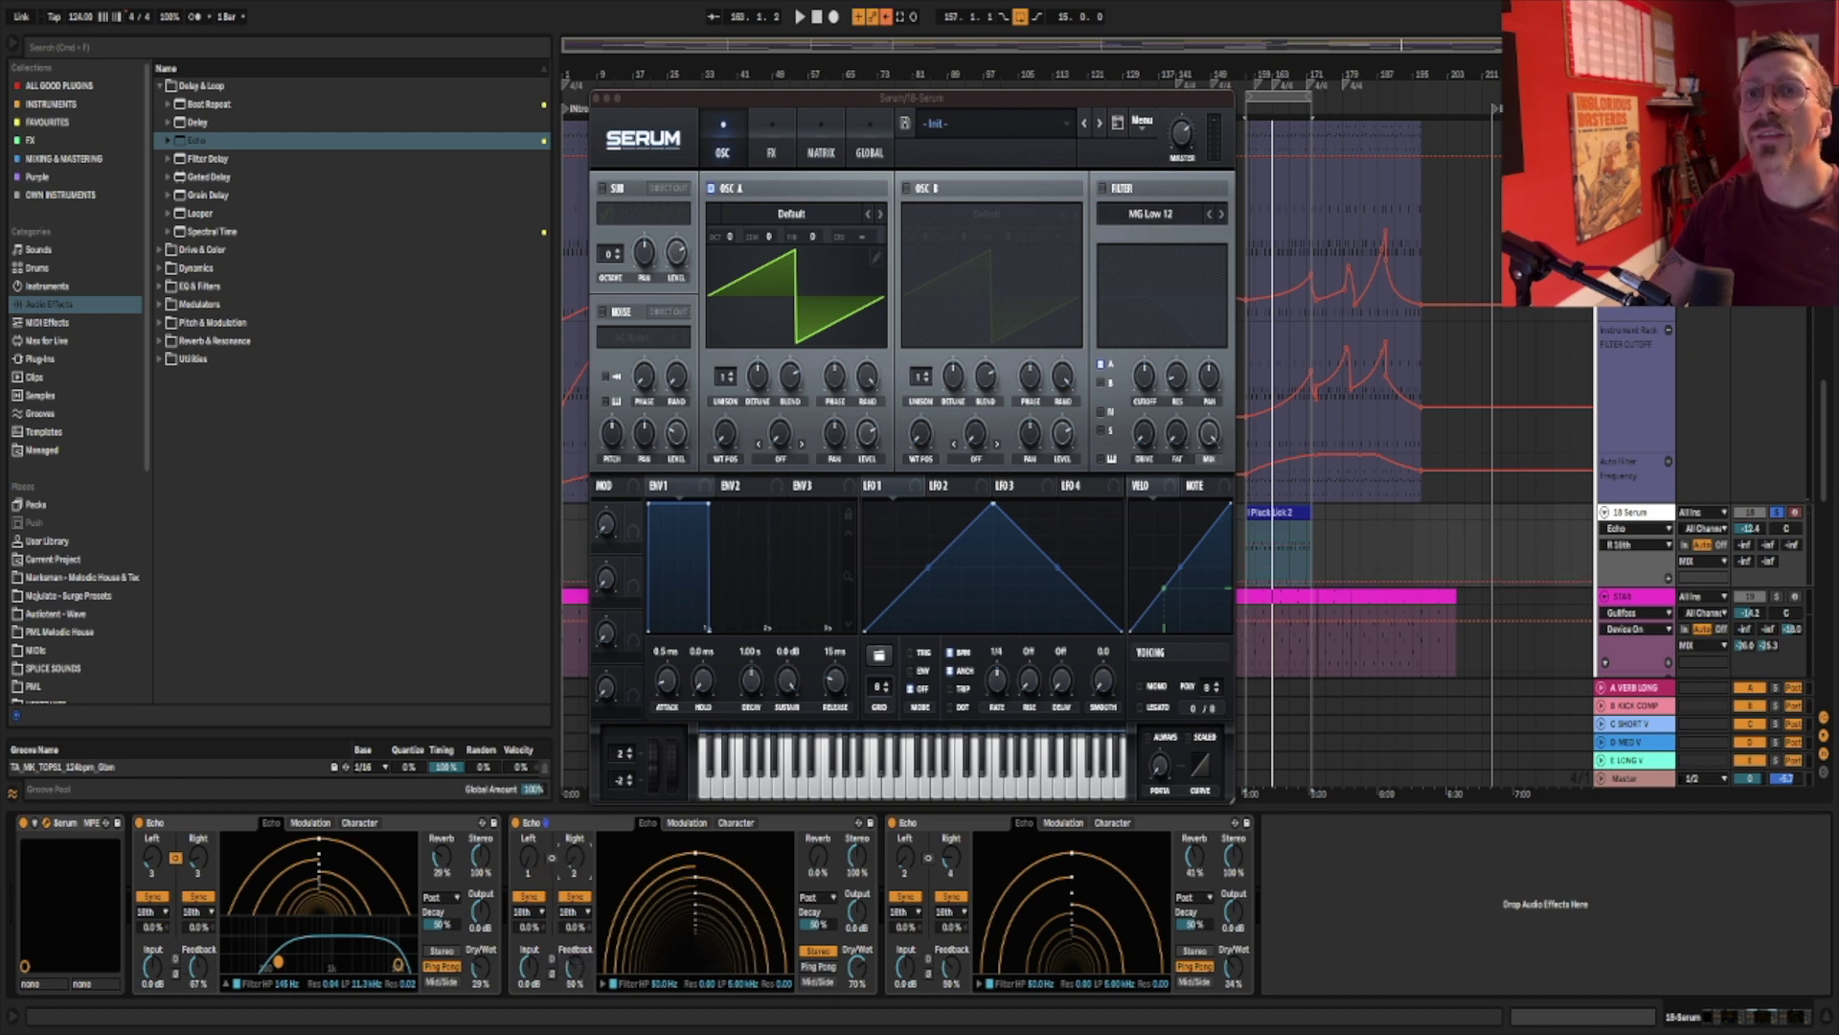
Set the middle Echo to Ping Pong with 22% dry/wet, raise feedback to about 62%, and add some reverb.
left_click(812, 965)
left_click_drag(844, 963, 844, 1001)
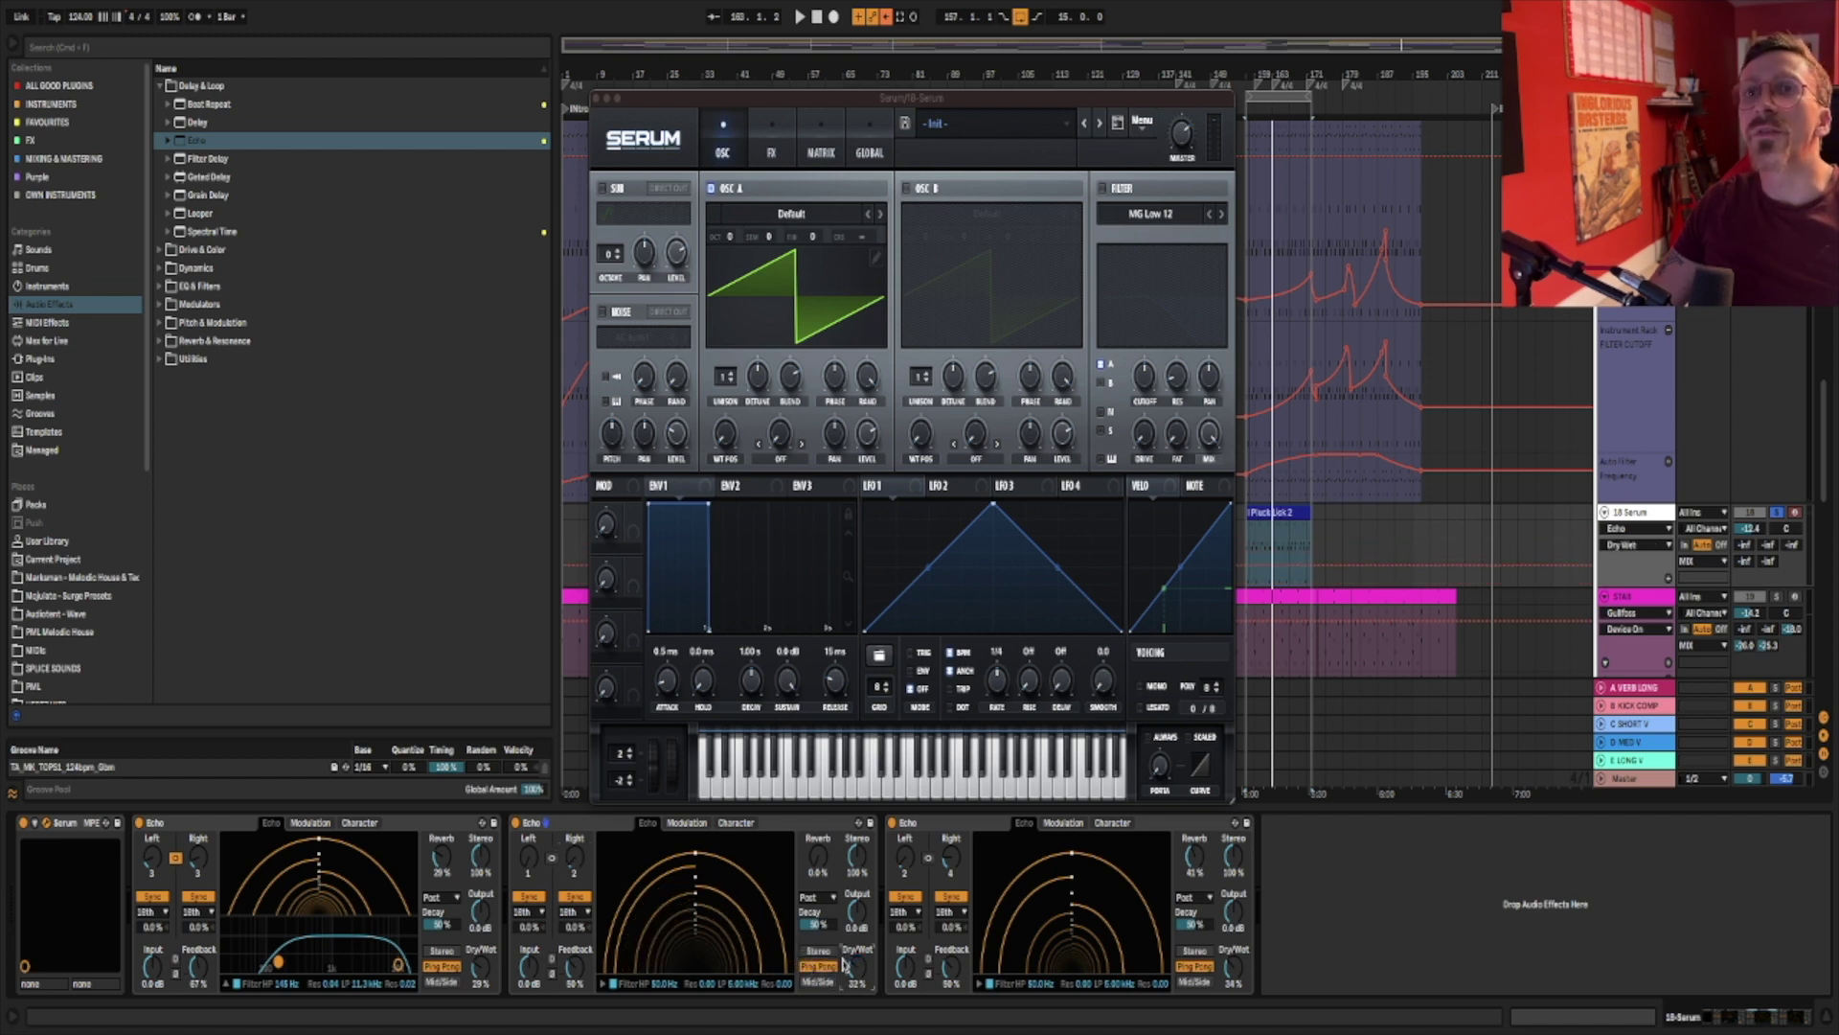
left_click_drag(576, 973, 575, 961)
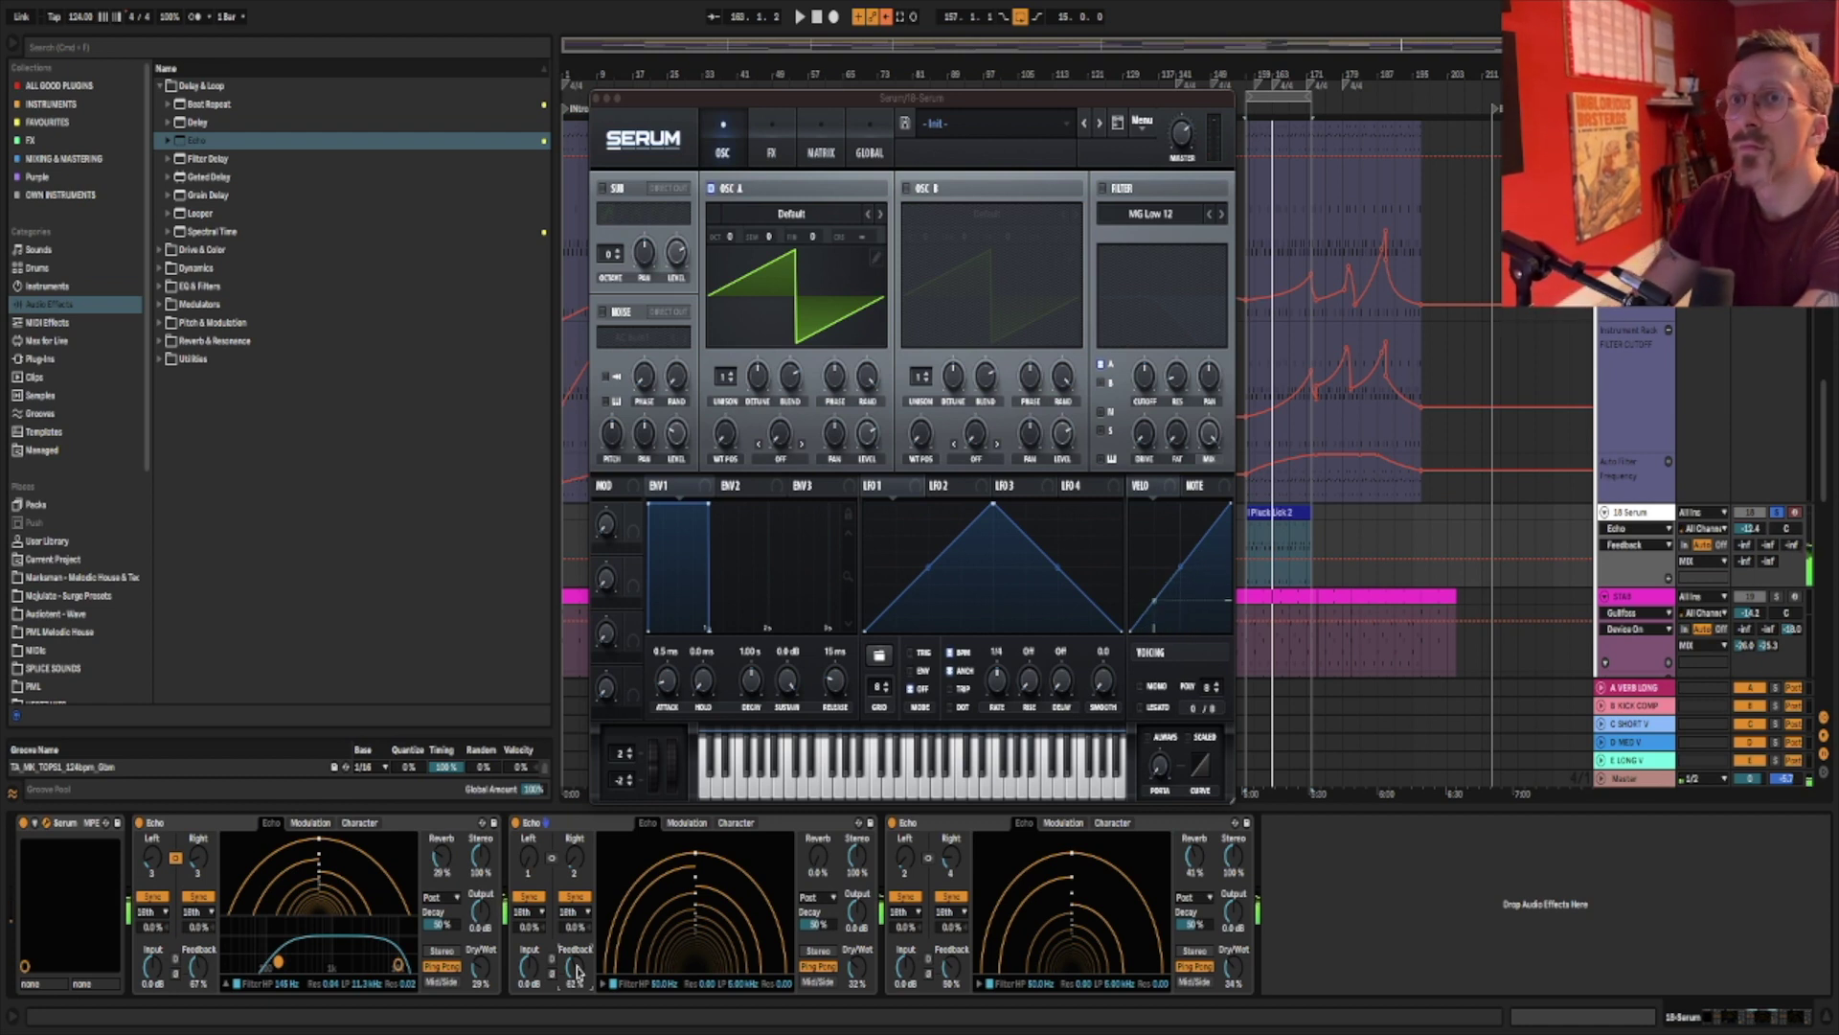
left_click_drag(812, 861, 813, 860)
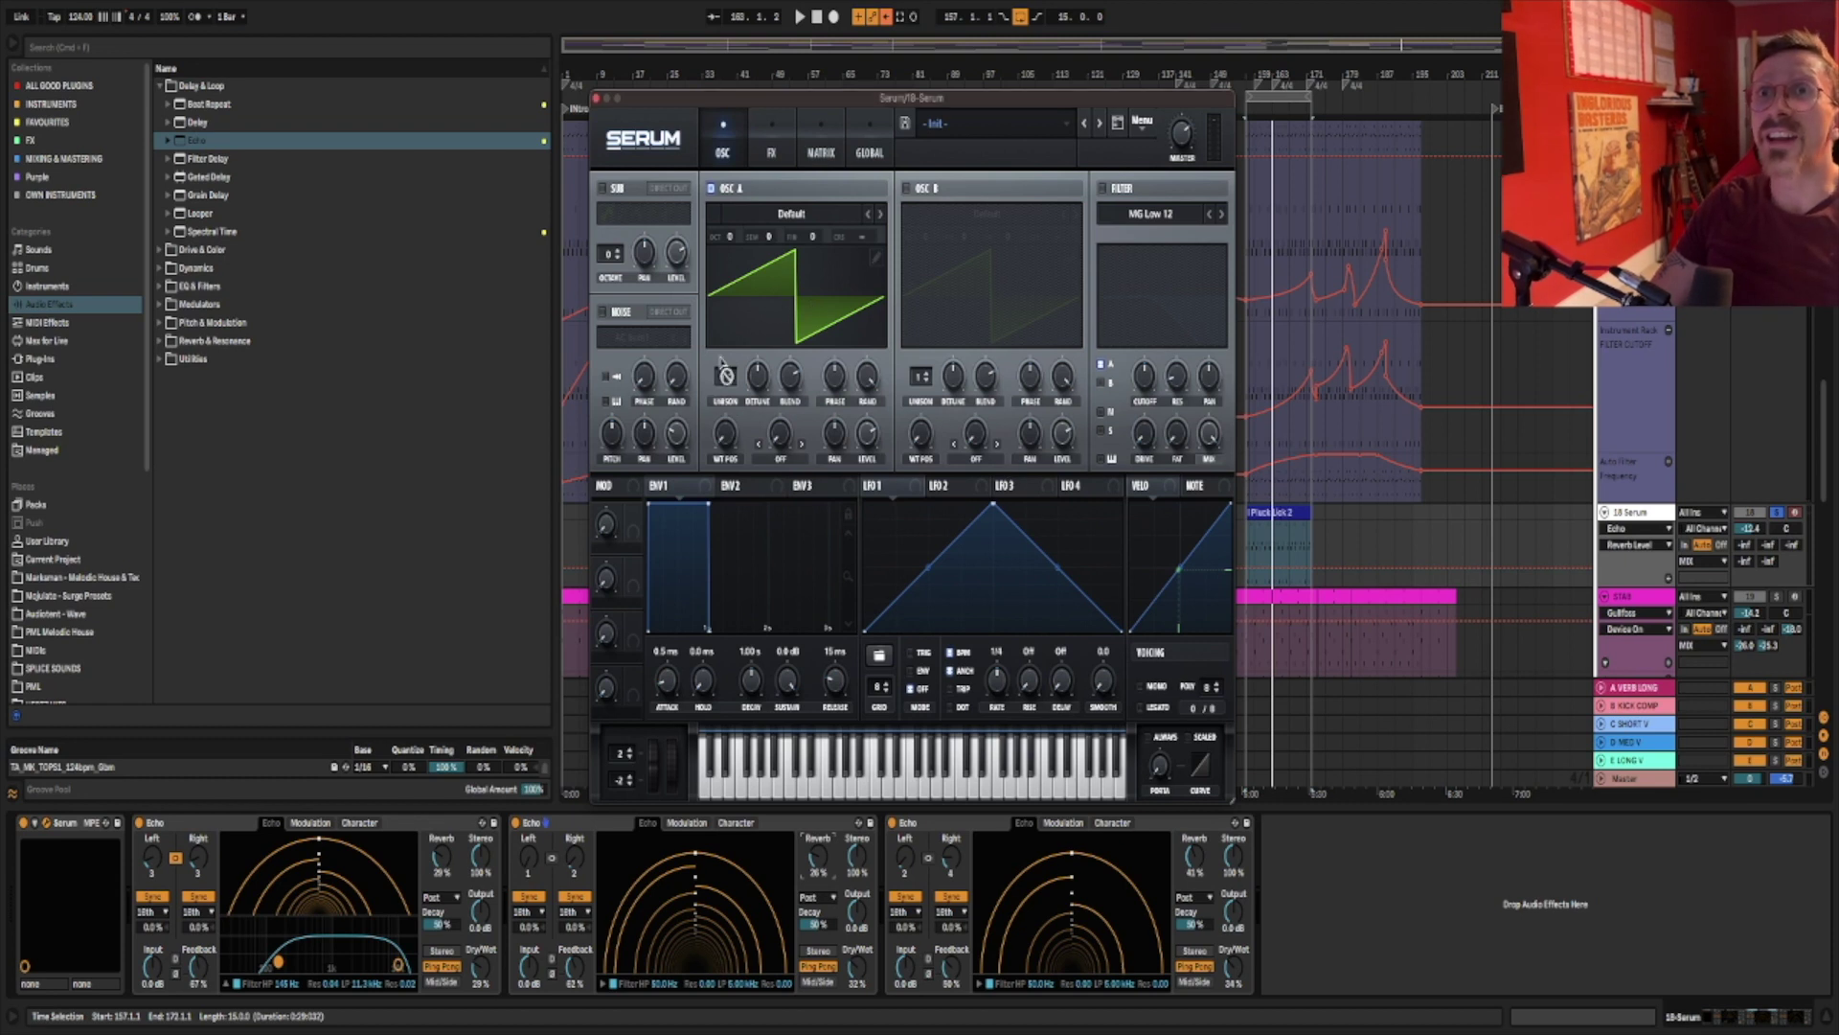
Raise Serum oscillator A's unison to 7 voices and reduce the detune amount.
left_click_drag(725, 378, 736, 315)
left_click_drag(757, 376, 760, 407)
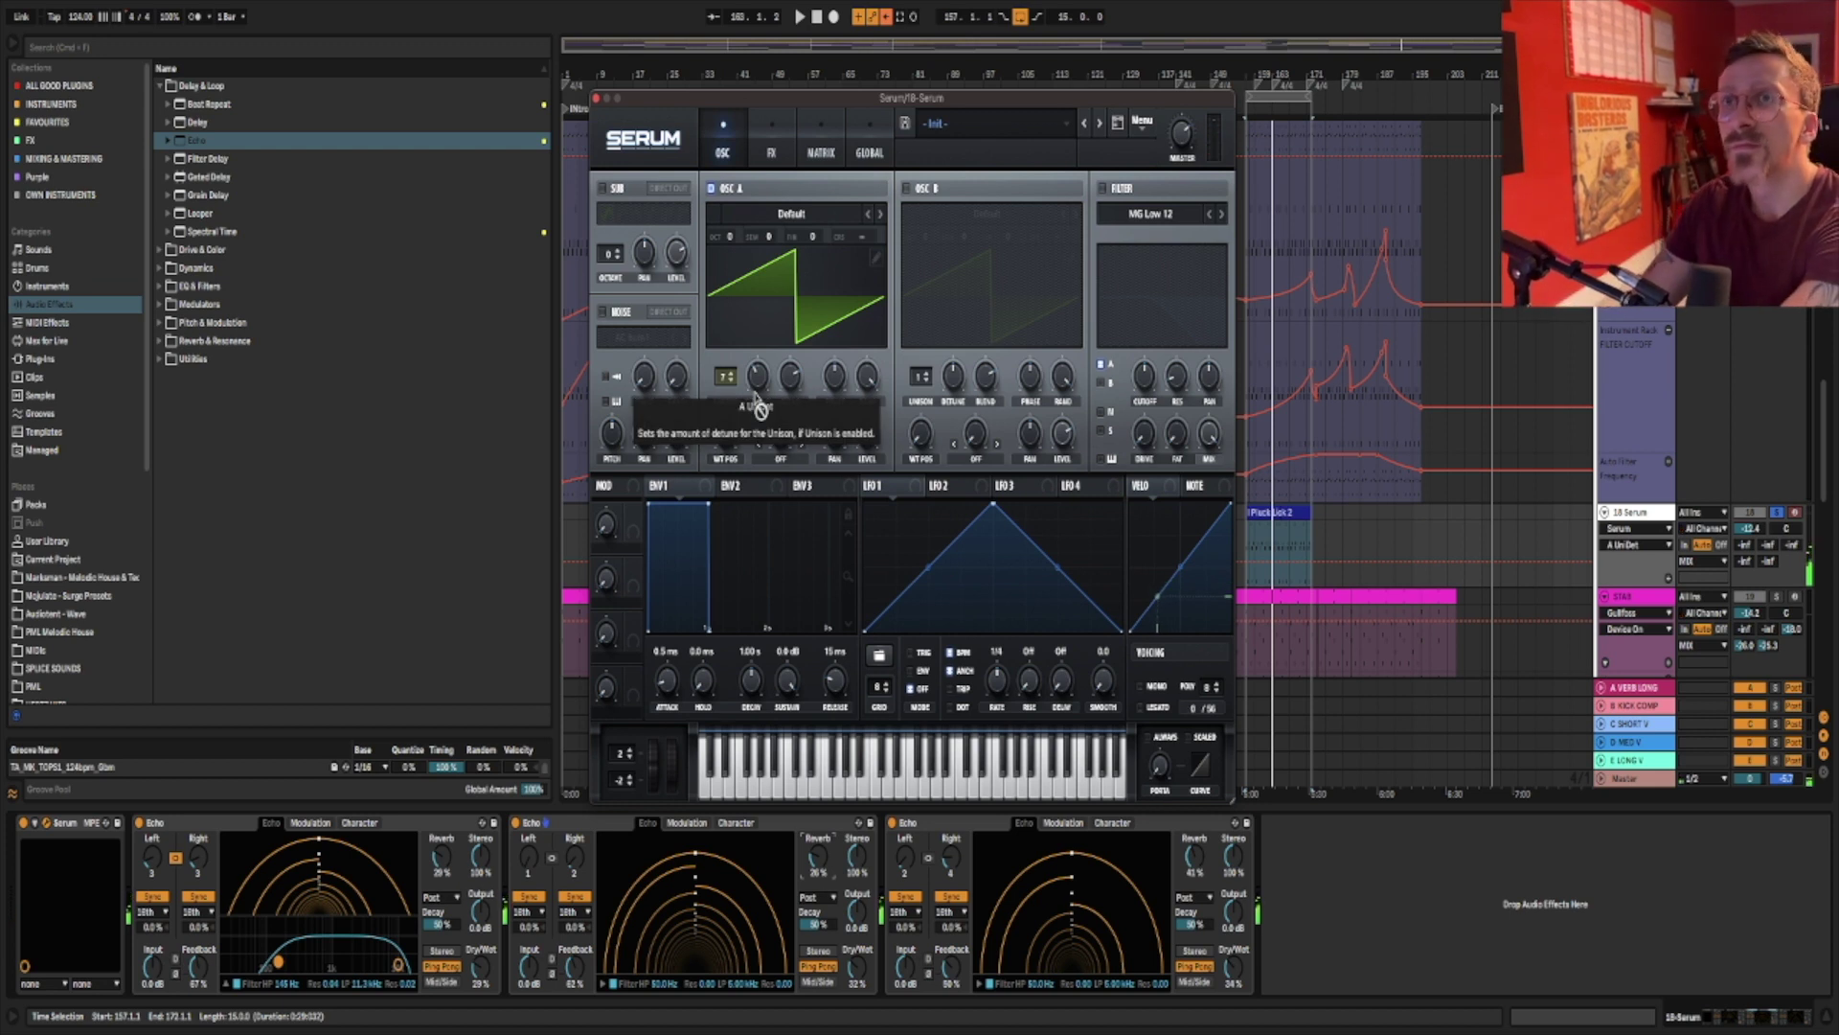
Enable Serum's filter and modulate its cutoff with Envelope 2, using about 534 ms decay, zero sustain and 25 ms release.
left_click(1103, 188)
left_click_drag(730, 485, 1138, 391)
left_click_drag(756, 683, 835, 675)
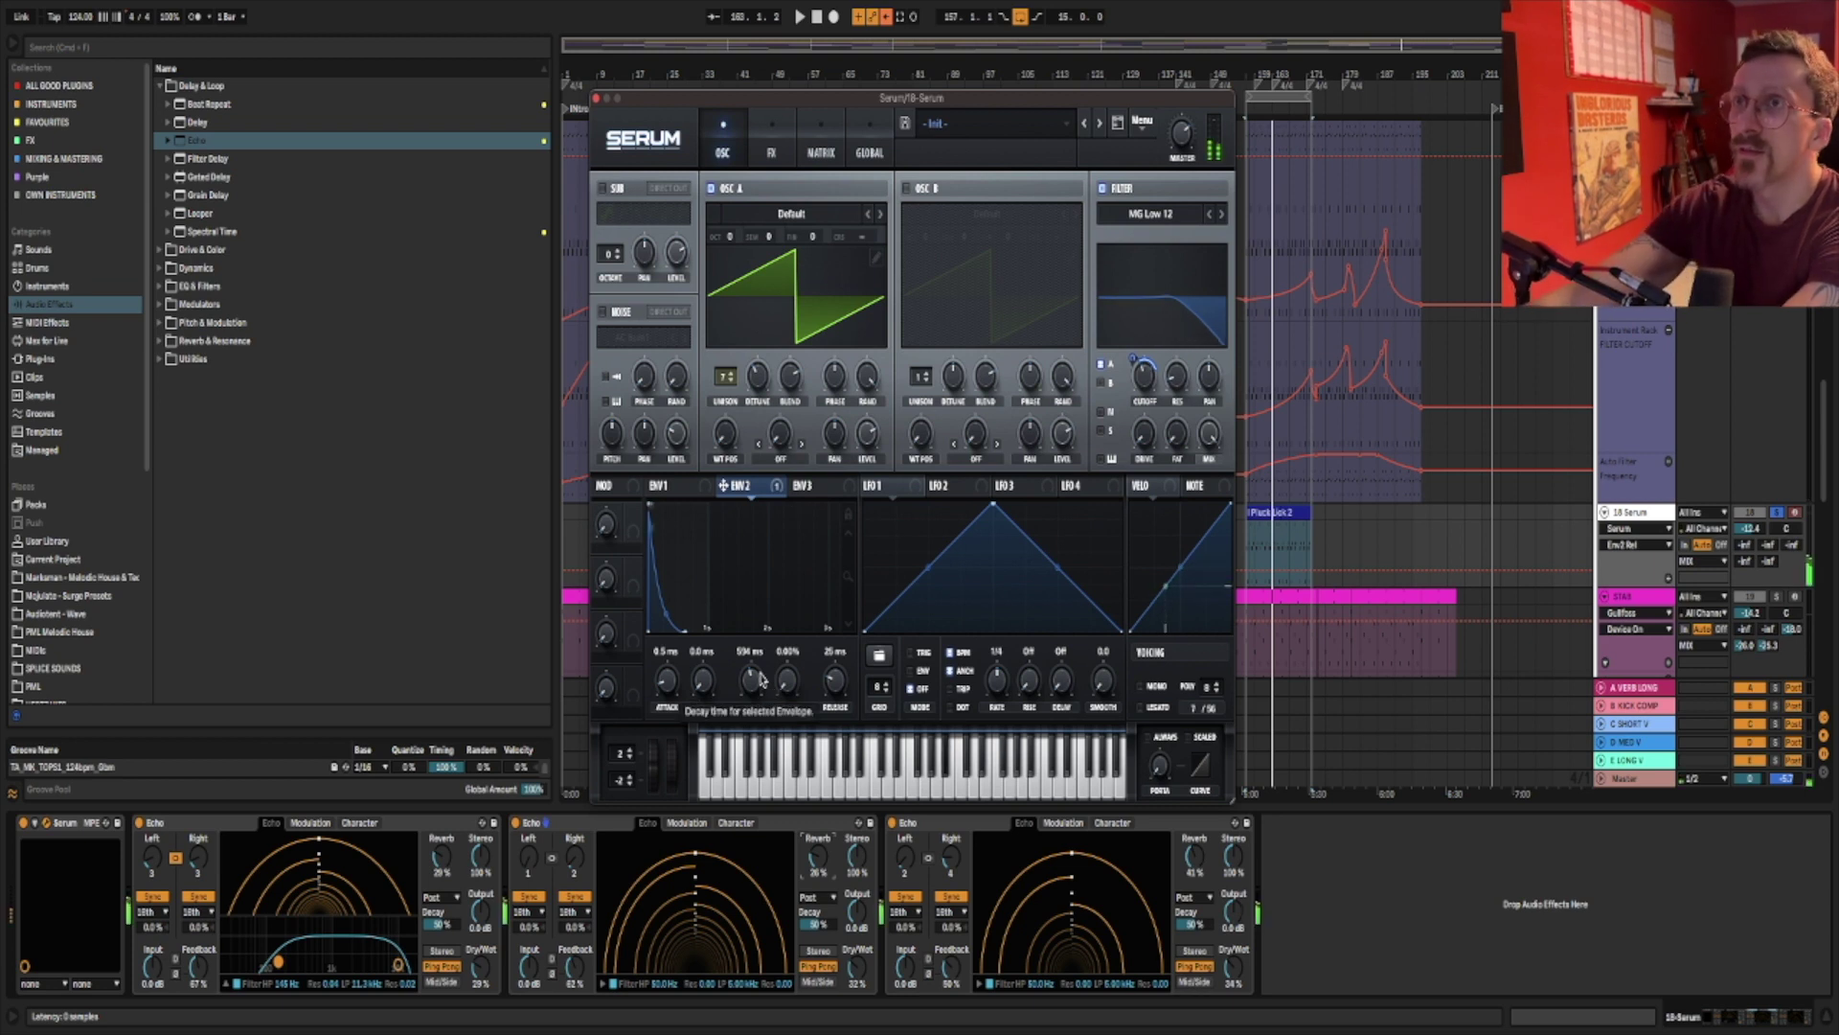
key("space")
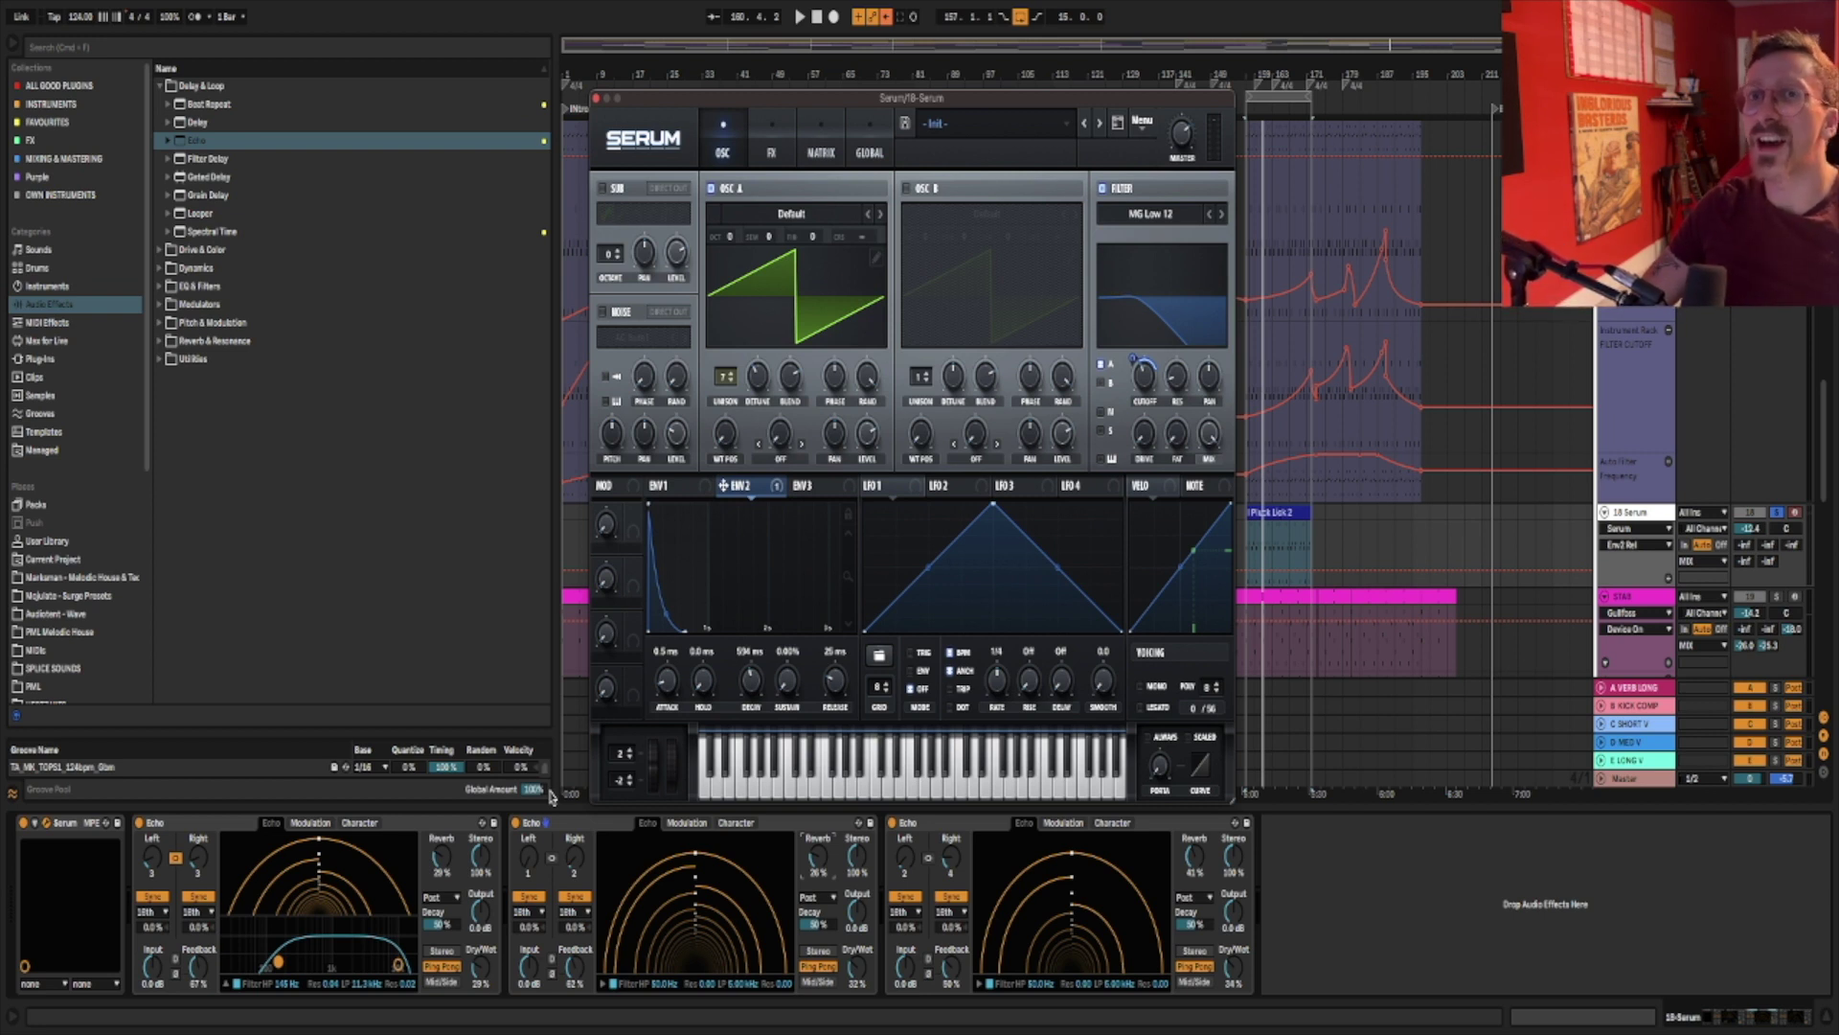
Set the middle Echo's filter to about 118 Hz high-pass and 1.64 kHz low-pass, and show the last Echo's filter curve.
left_click(444, 823)
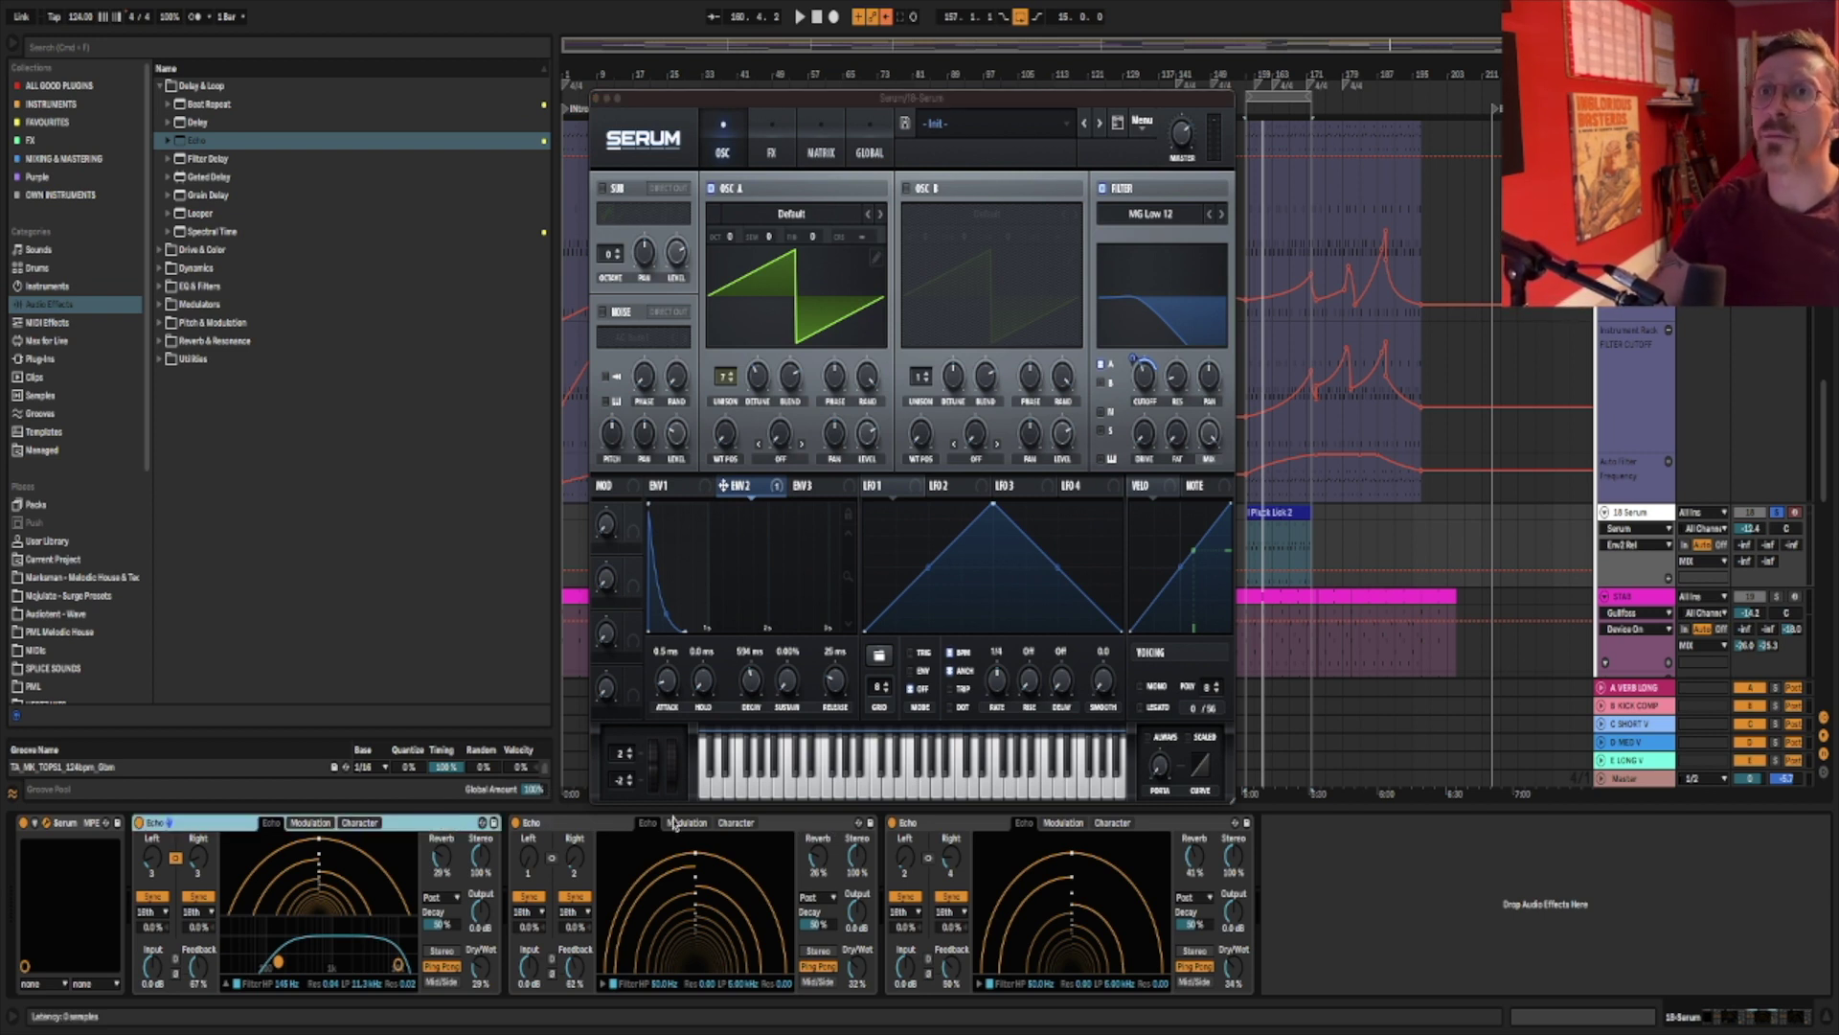
left_click(572, 822)
left_click(601, 982)
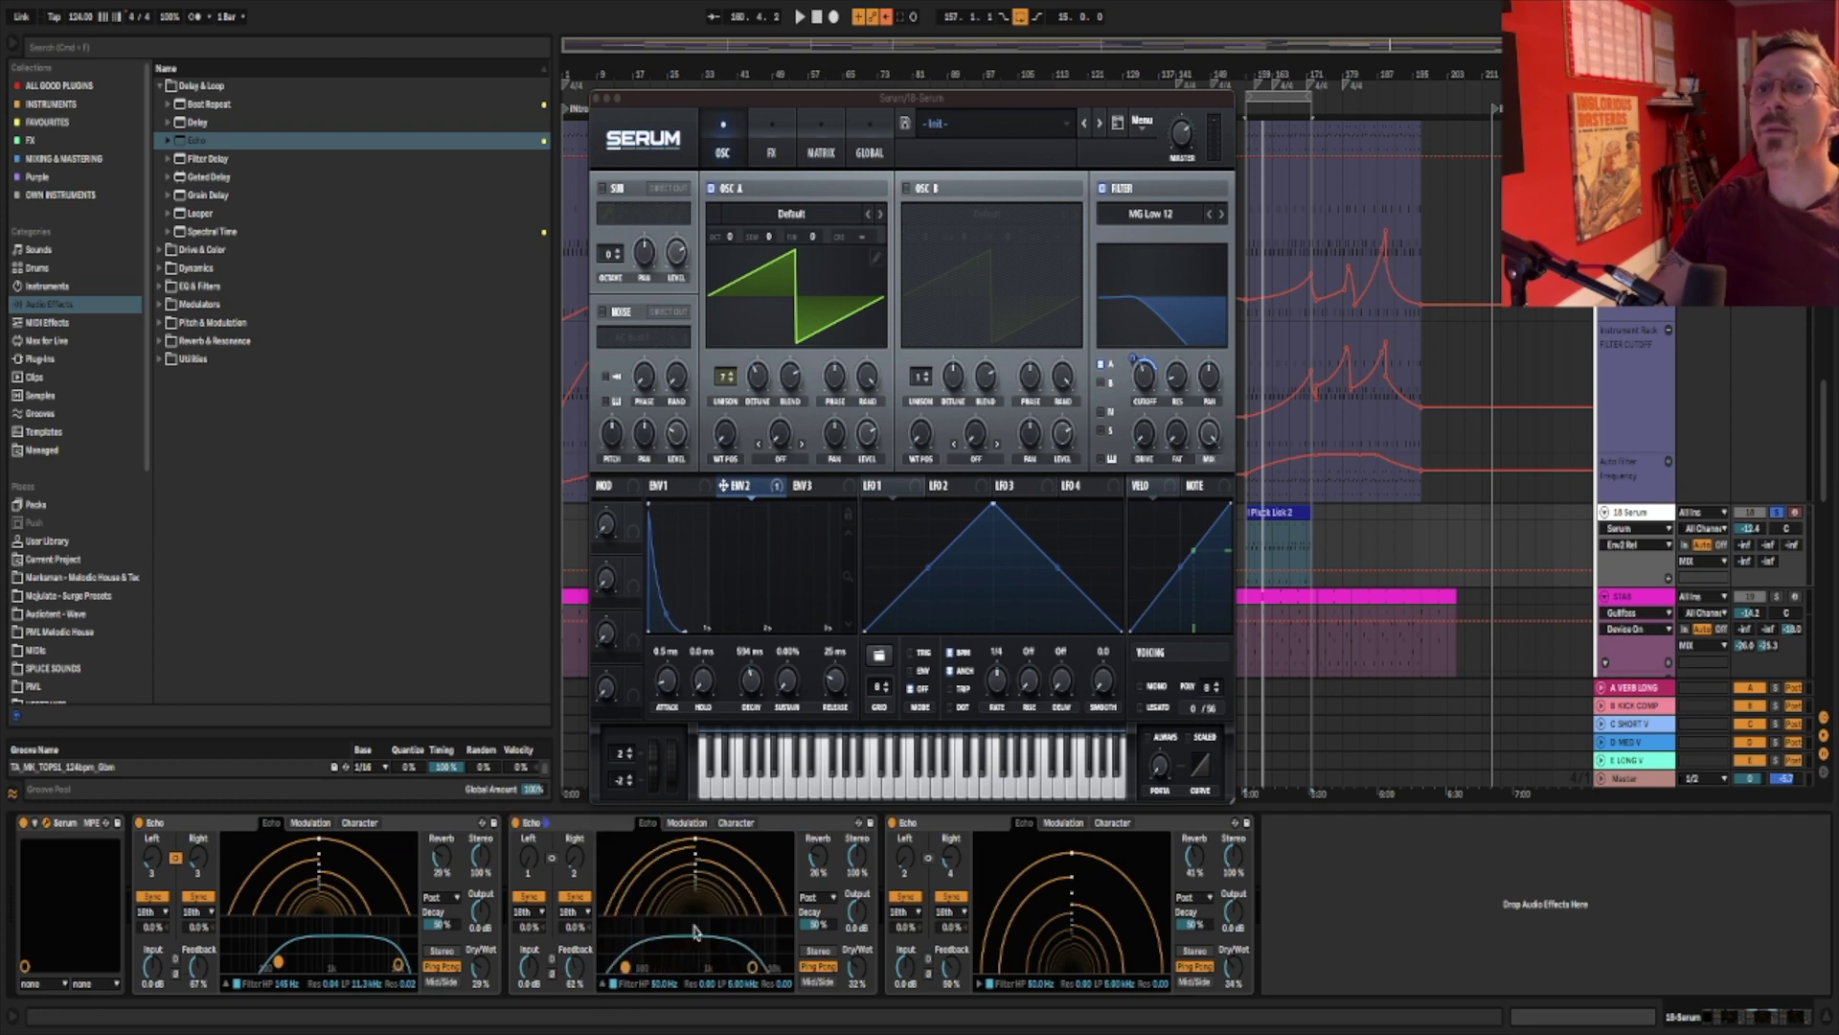
left_click_drag(628, 967, 649, 960)
left_click_drag(764, 968, 723, 957)
left_click(985, 983)
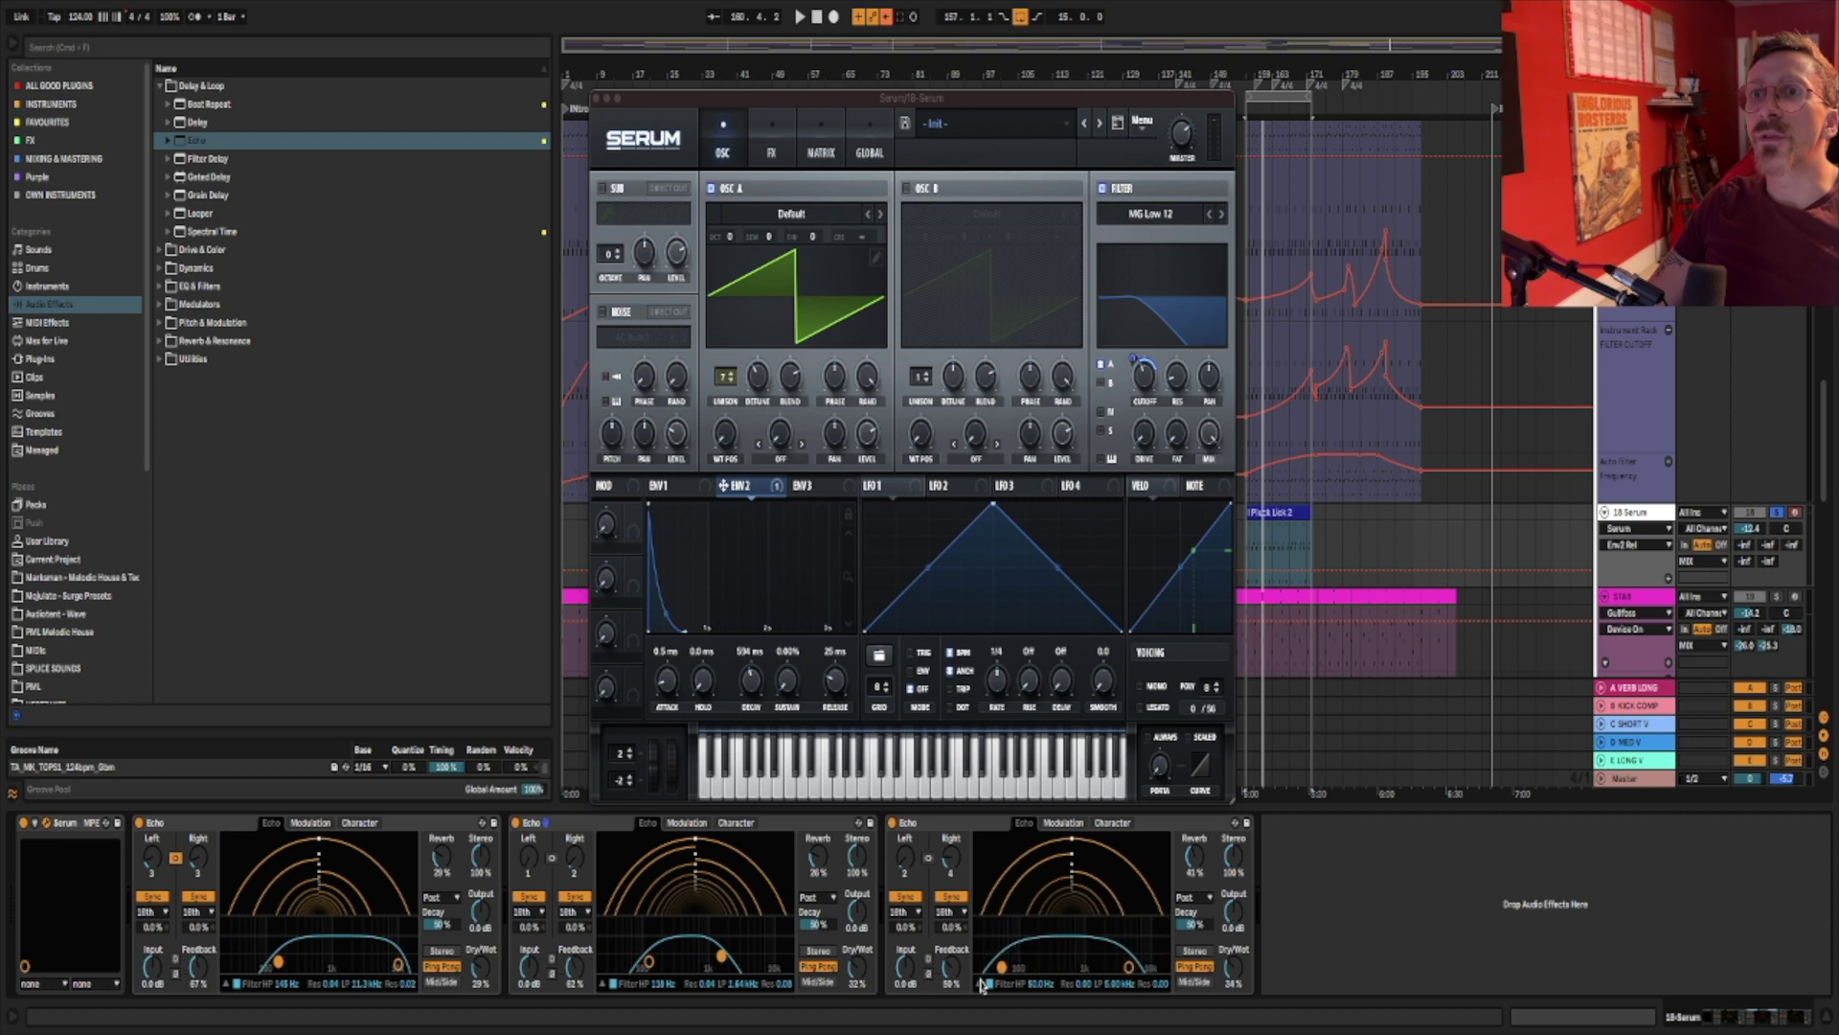
Raise the last Echo's high-pass and set its low-pass to about 14.3 kHz, and adjust Serum's filter cutoff.
left_click_drag(1028, 963, 1160, 962)
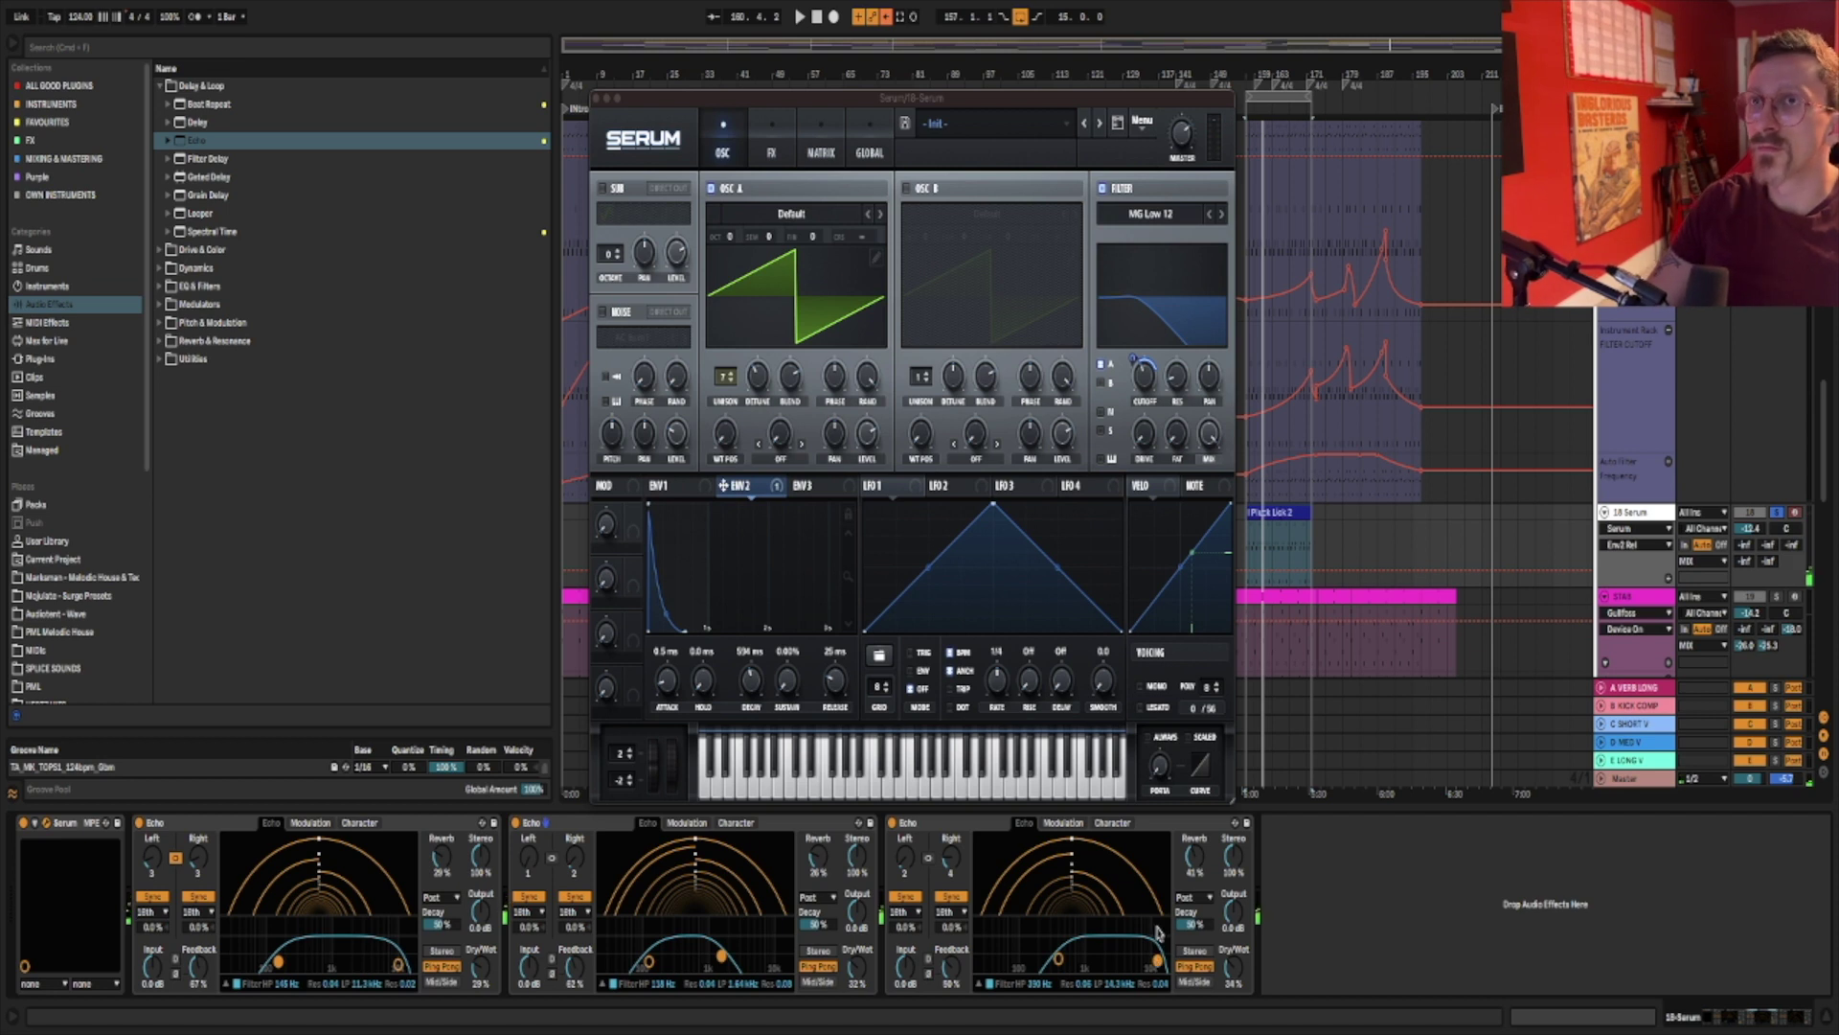
left_click_drag(1131, 330, 1154, 337)
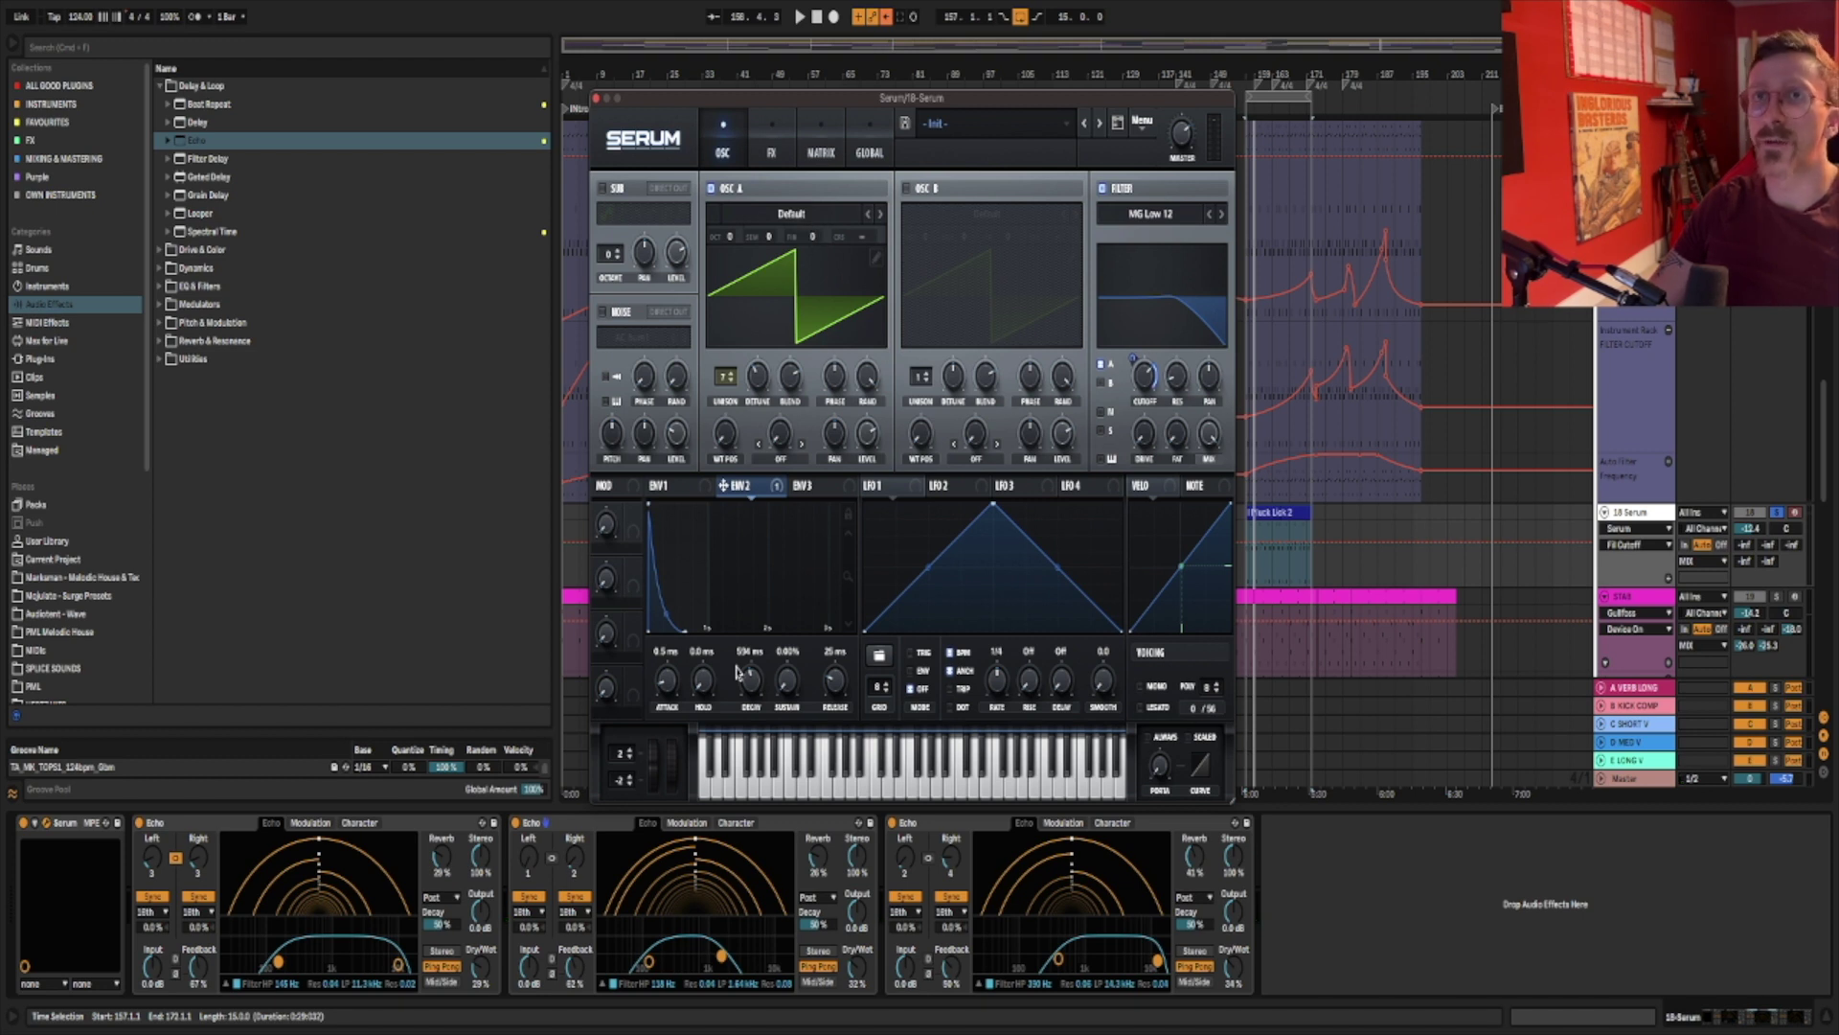
left_click(596, 98)
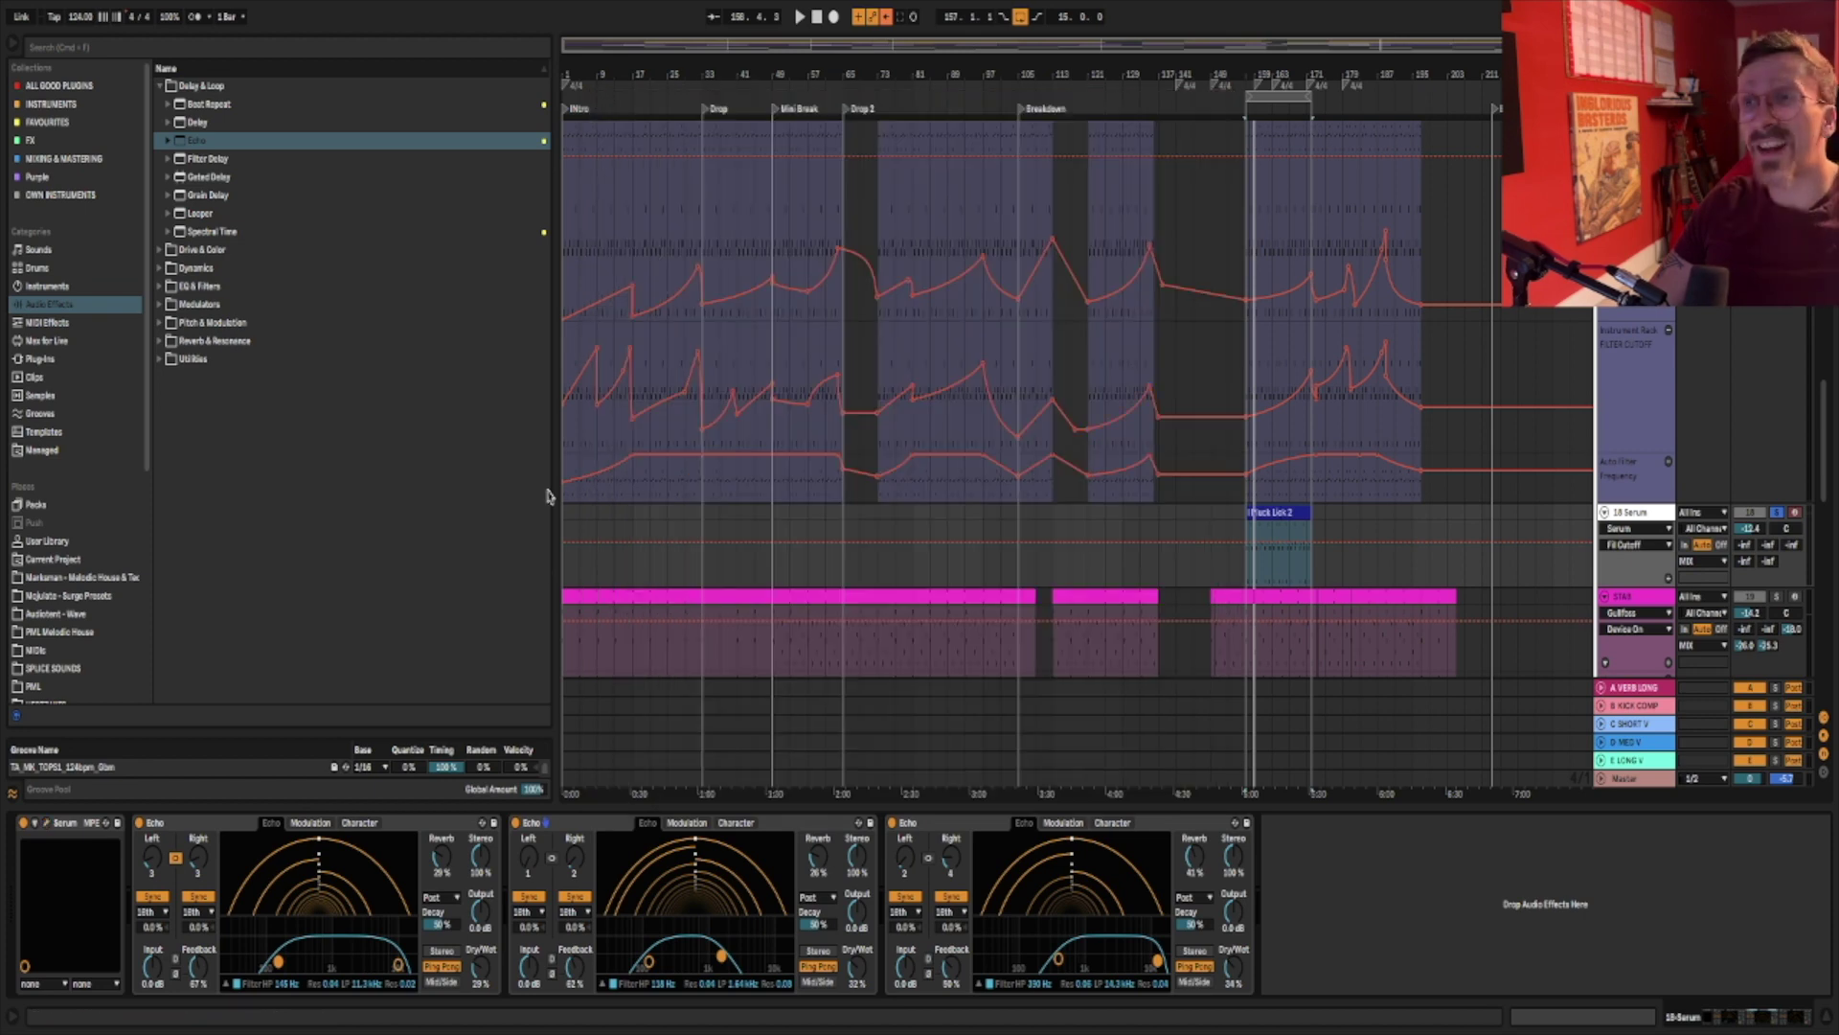
Group the first Echo into an Audio Effect Rack, show its chain list and create an additional empty chain.
left_click(434, 824)
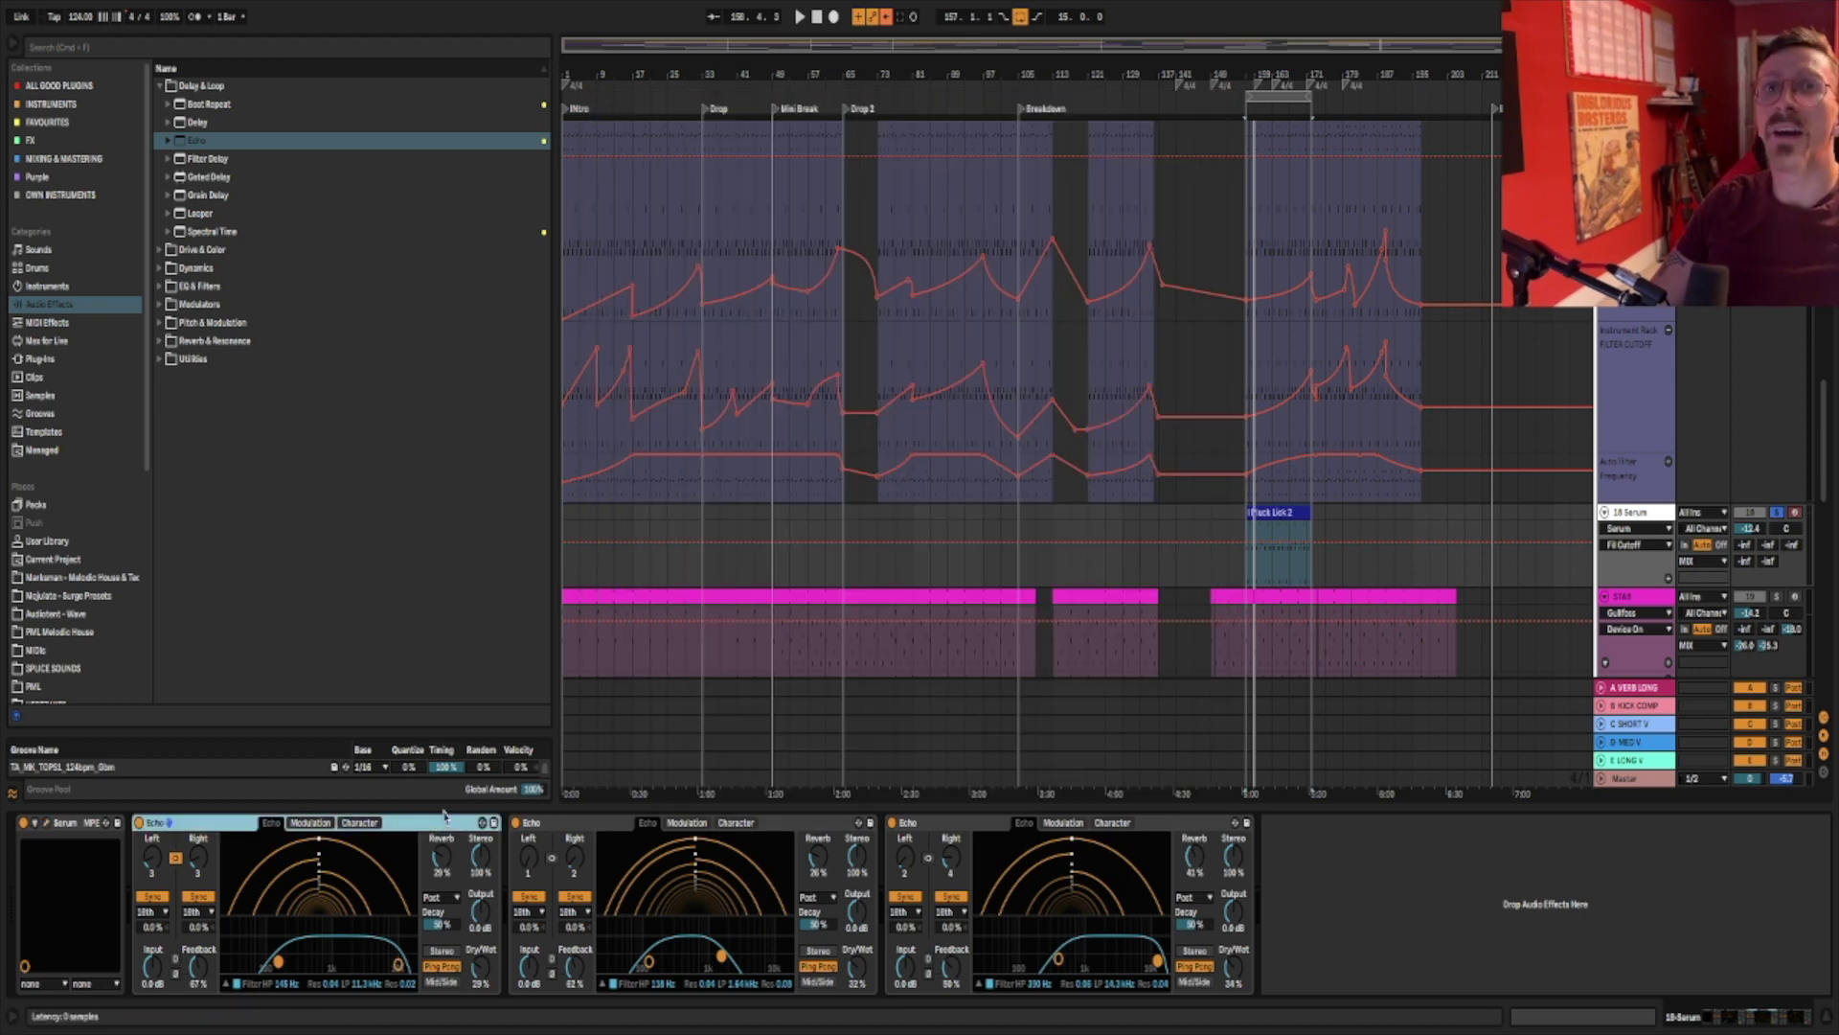
key("super+g")
left_click(140, 889)
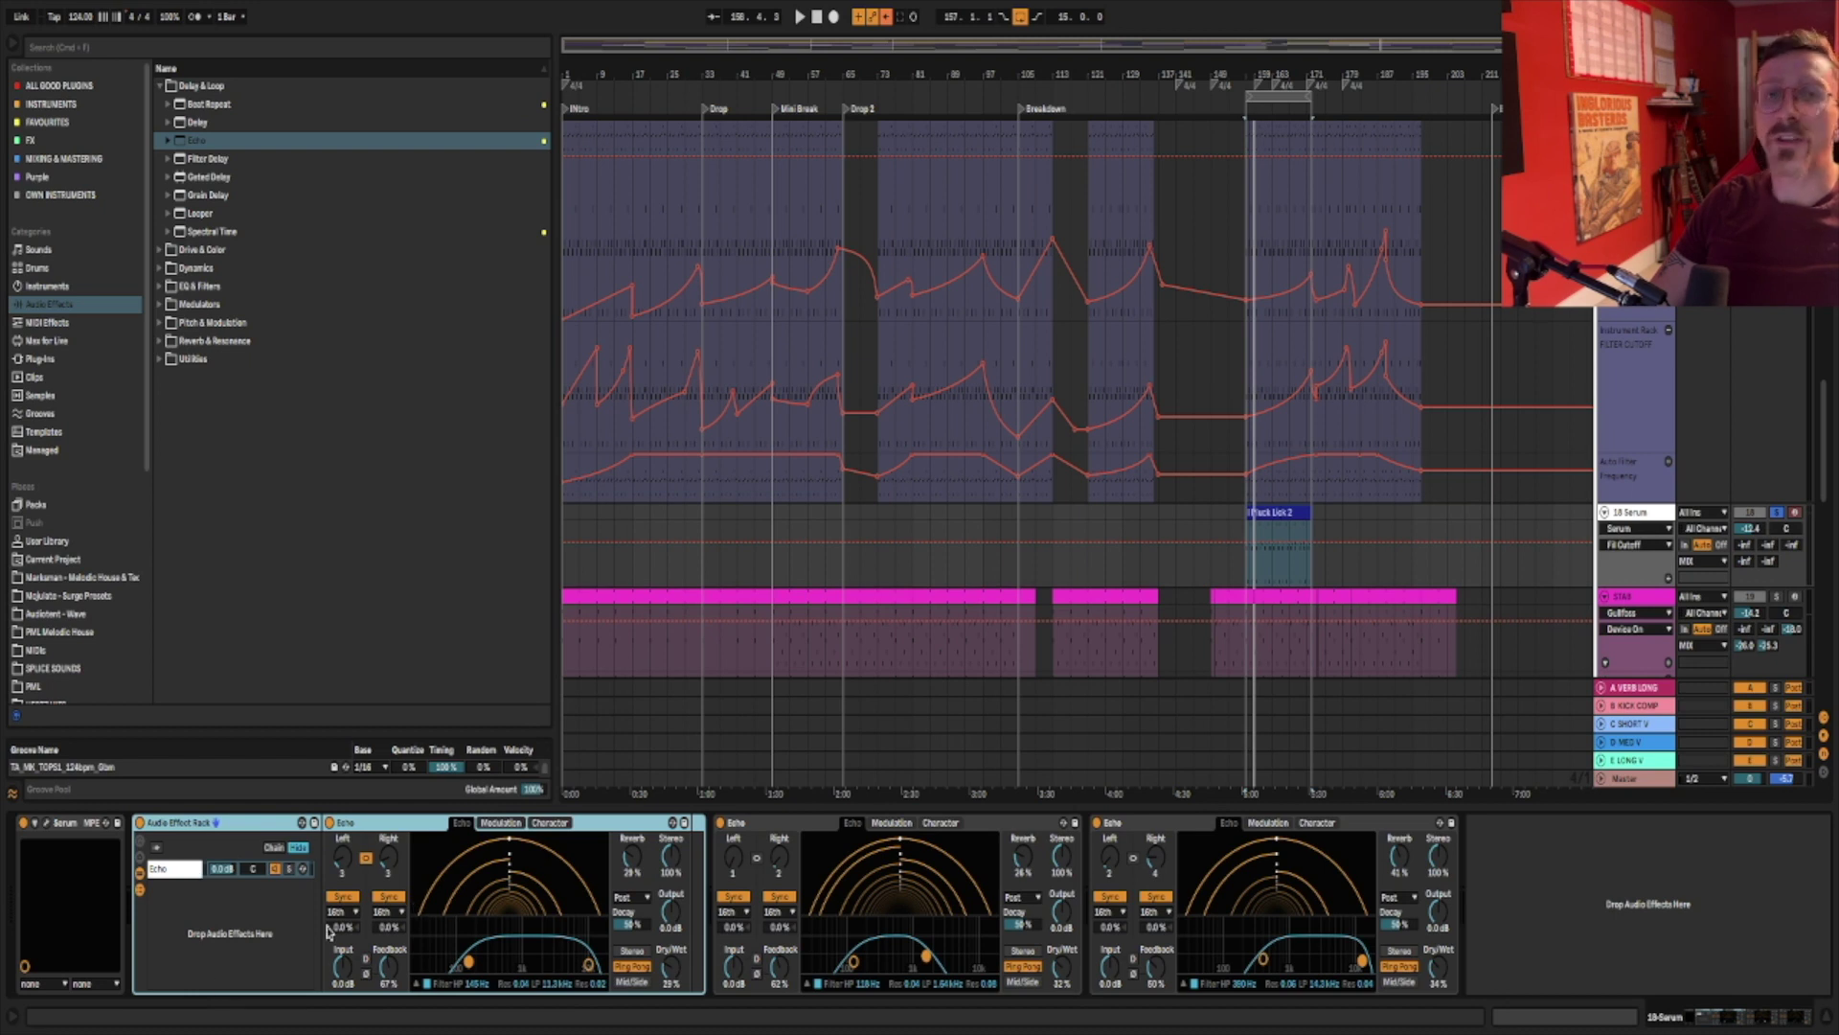
key("Delete")
right_click(261, 911)
left_click(265, 914)
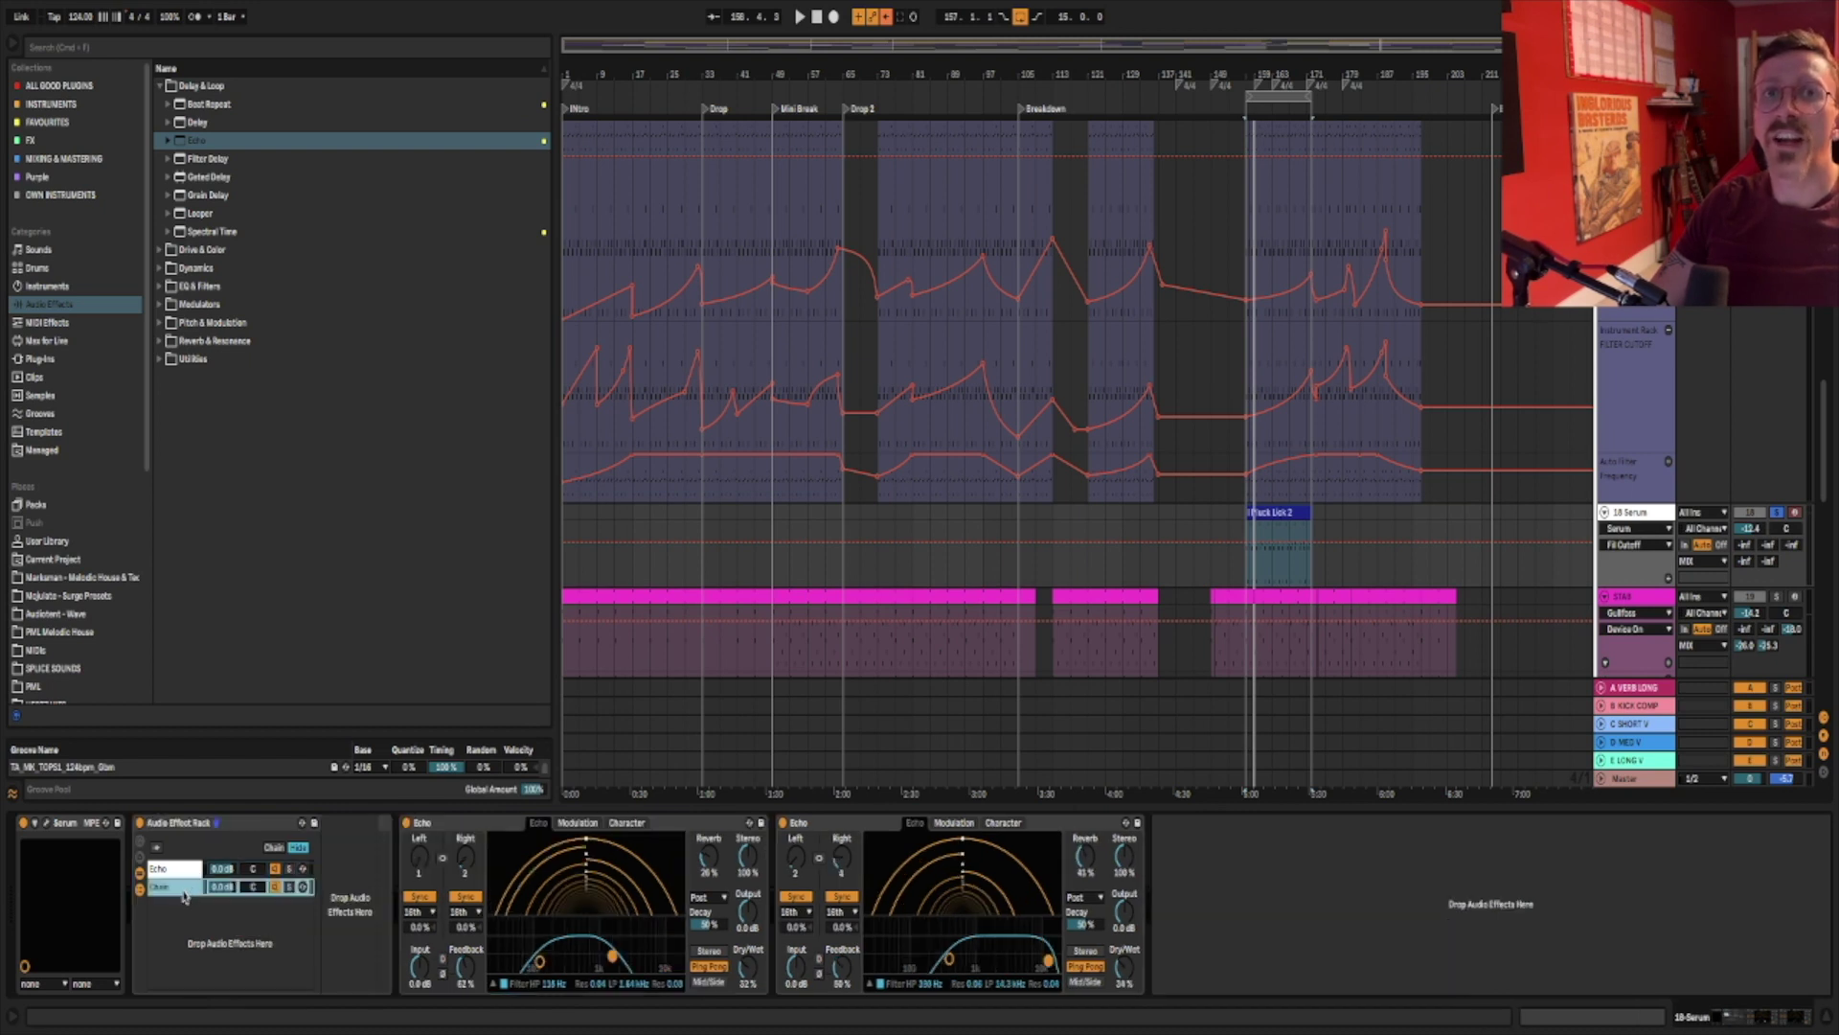
Place the empty chain first in the rack and rename it DRY.
left_click_drag(171, 868, 170, 871)
key("super+r")
type("D")
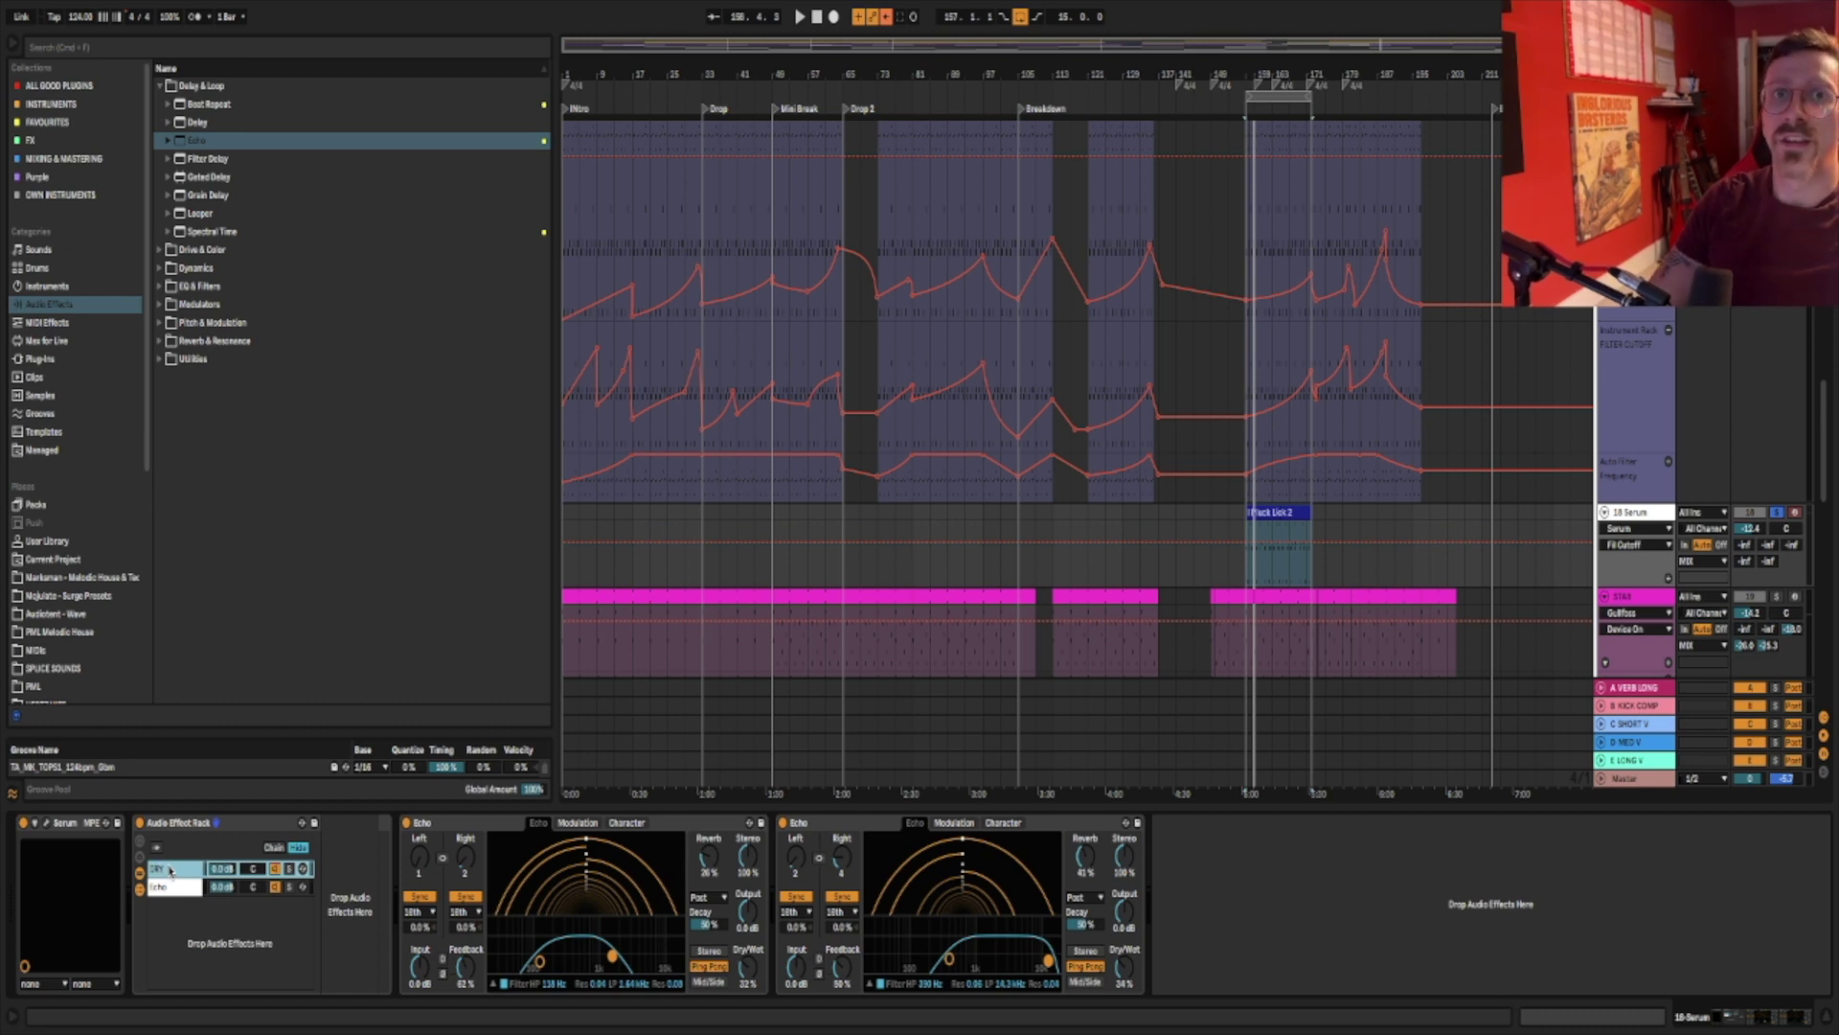
Set each Echo to 100% wet and move the middle and last Echos into separate chains of the rack.
left_click(167, 888)
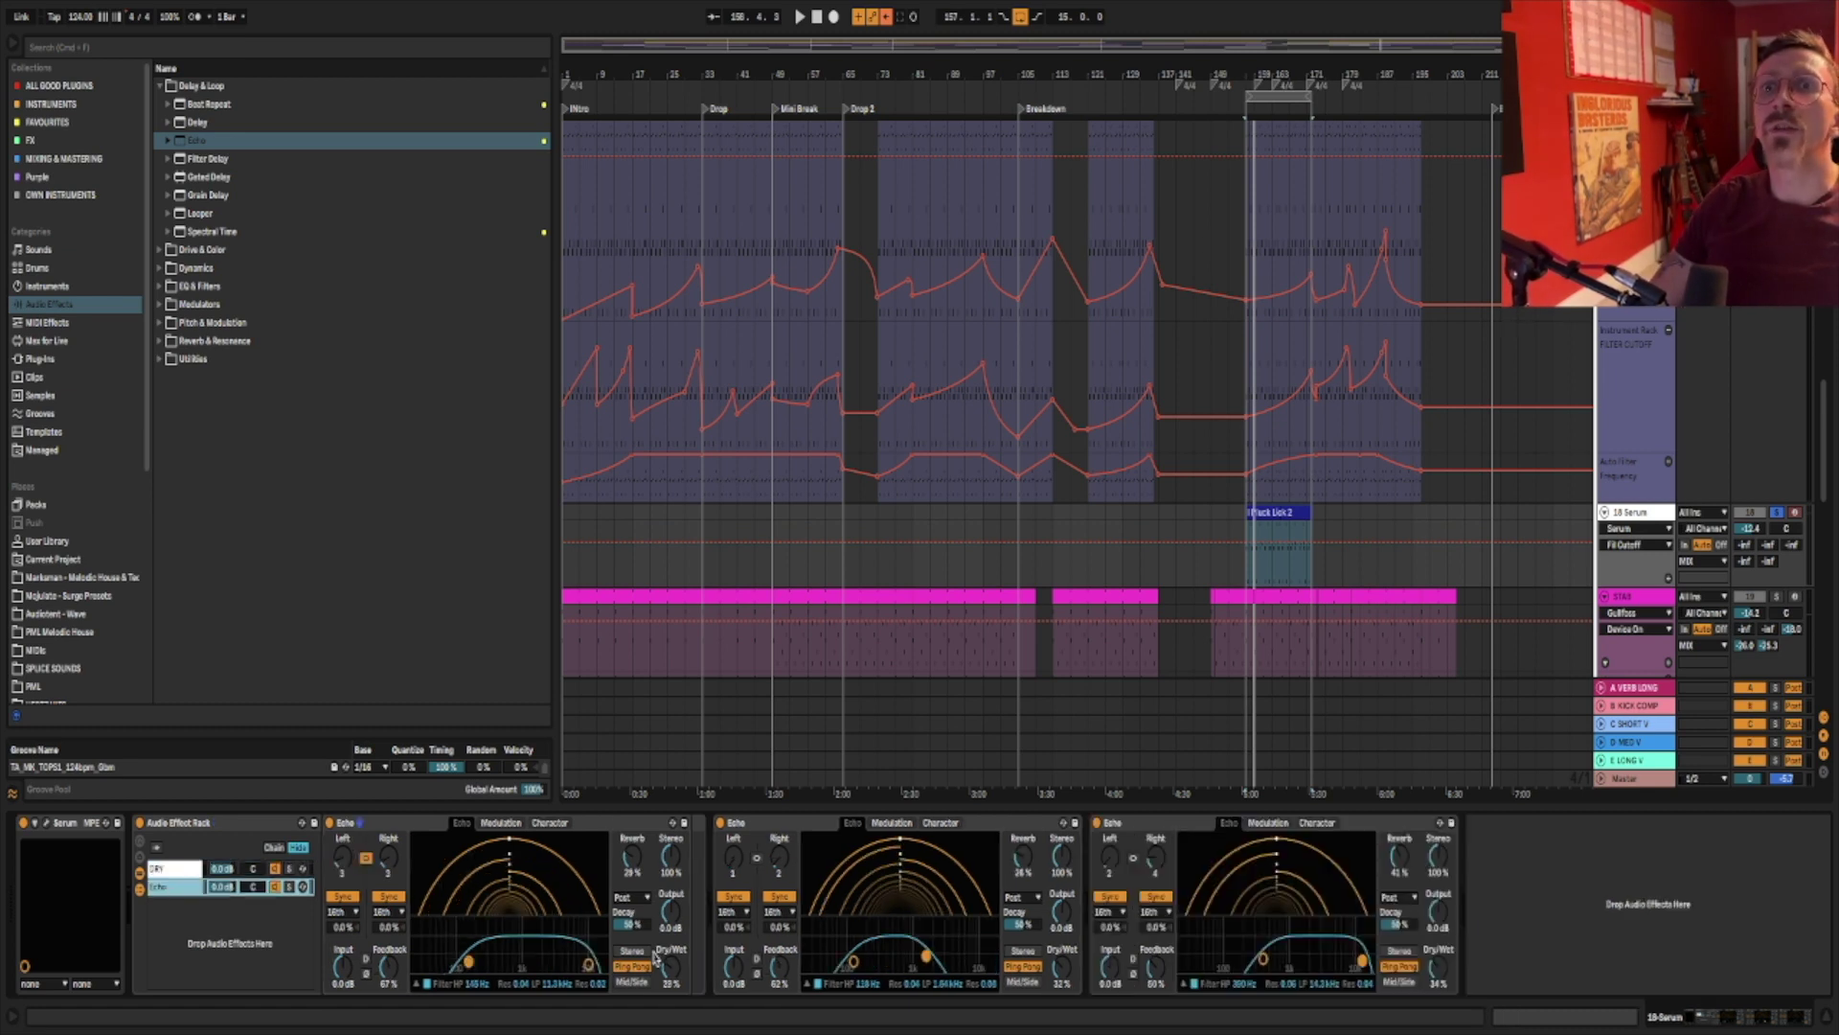
left_click_drag(657, 955, 663, 948)
left_click_drag(782, 828, 196, 944)
left_click_drag(661, 968, 661, 958)
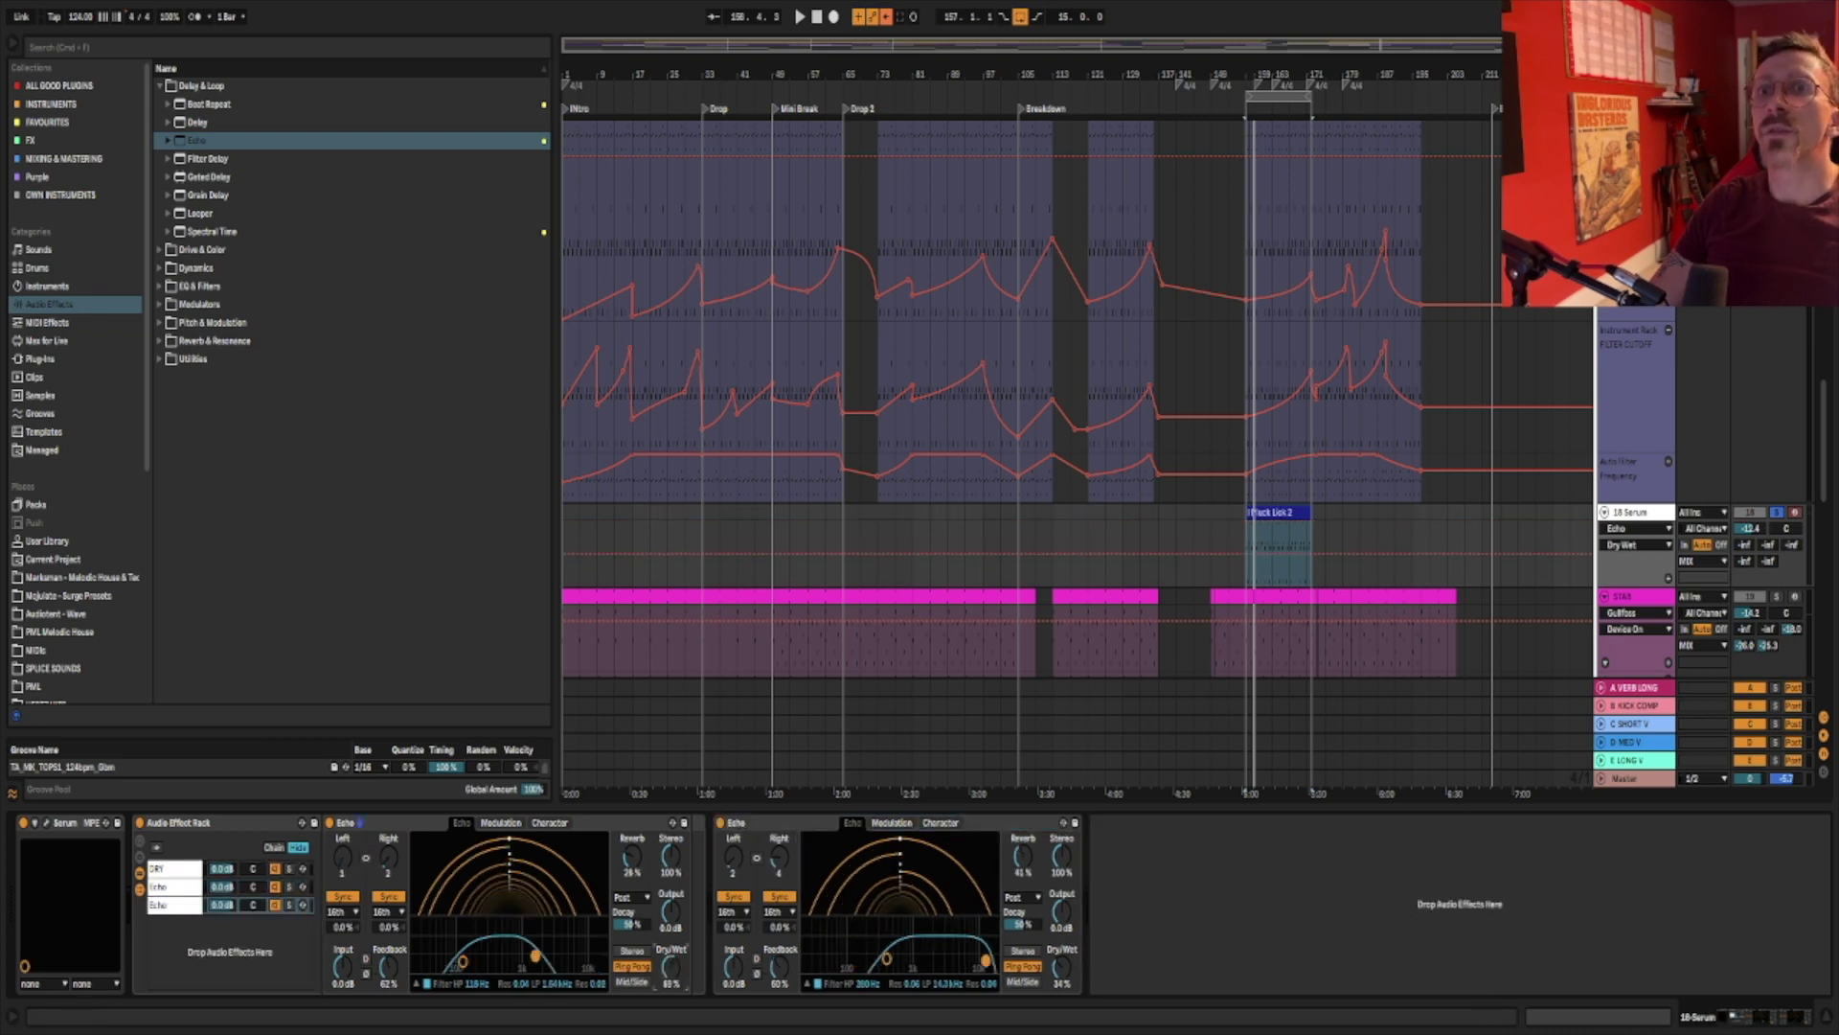
left_click_drag(778, 829, 287, 999)
left_click_drag(165, 967, 159, 942)
left_click_drag(283, 934, 285, 937)
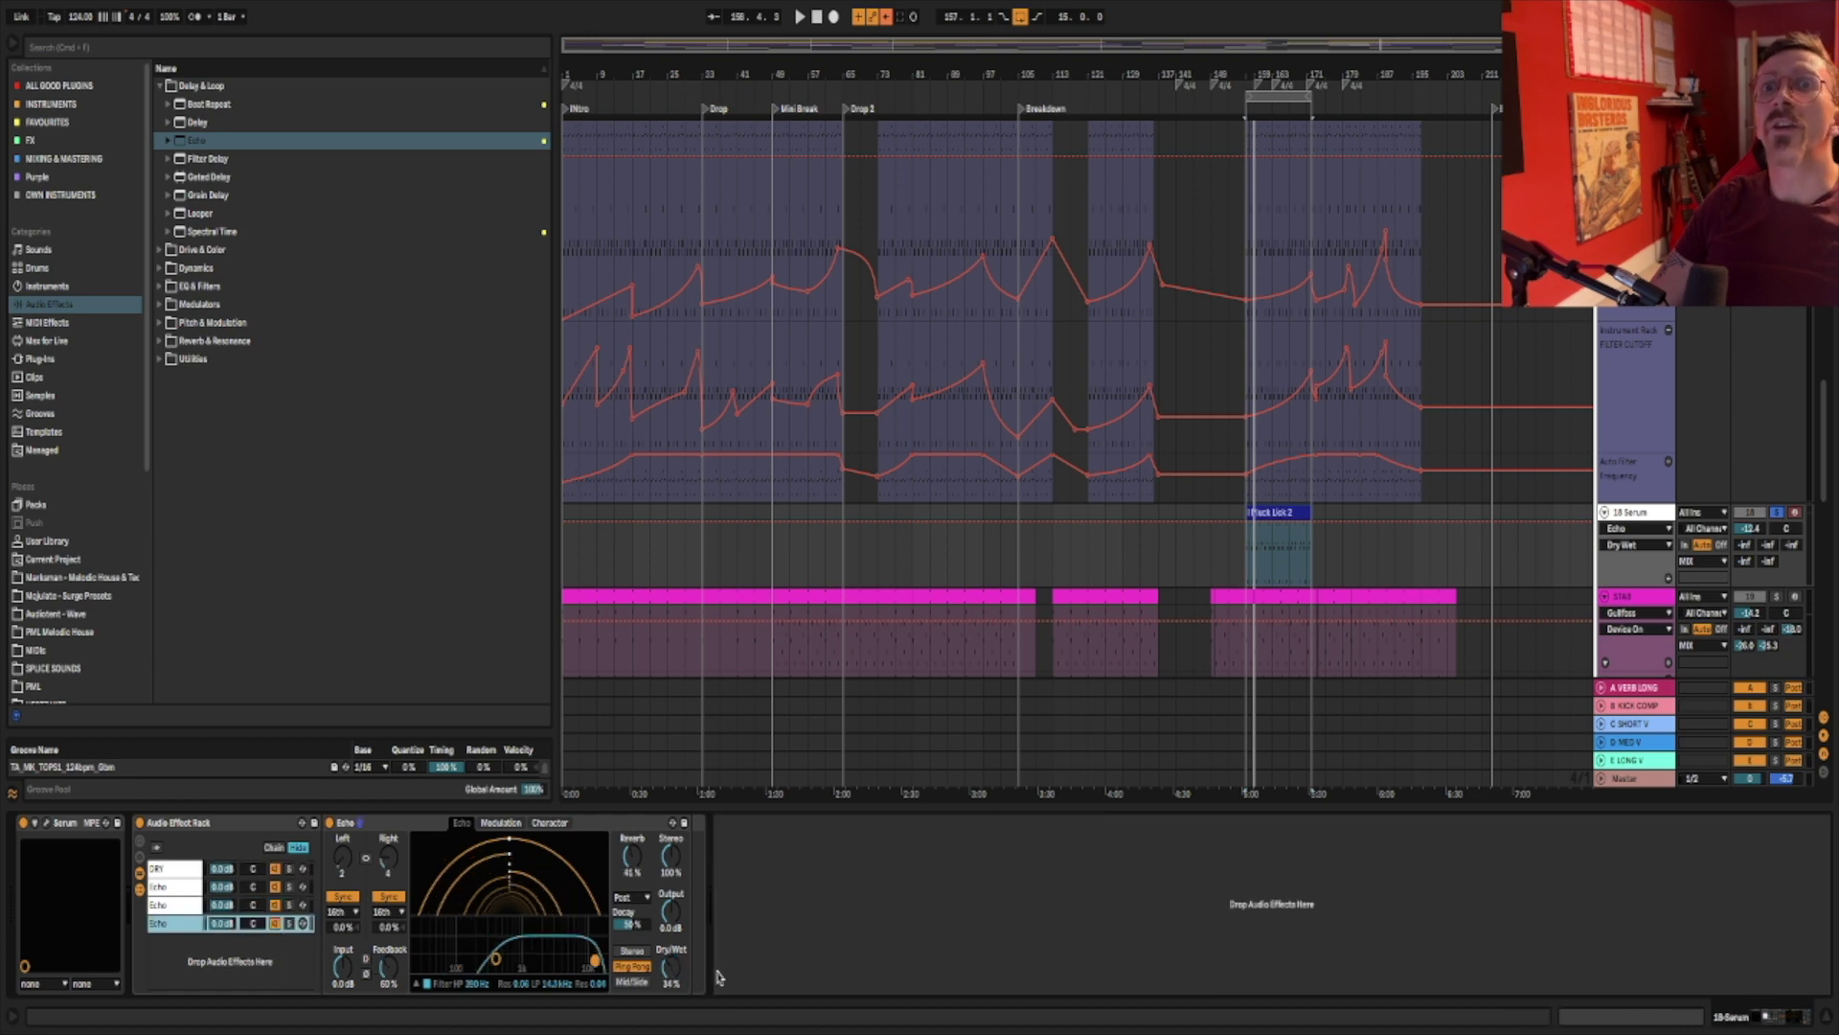
left_click(686, 974)
Lower the volume of the three Echo chains to about -8 dB each, leaving the DRY chain at 0 dB.
left_click(158, 886)
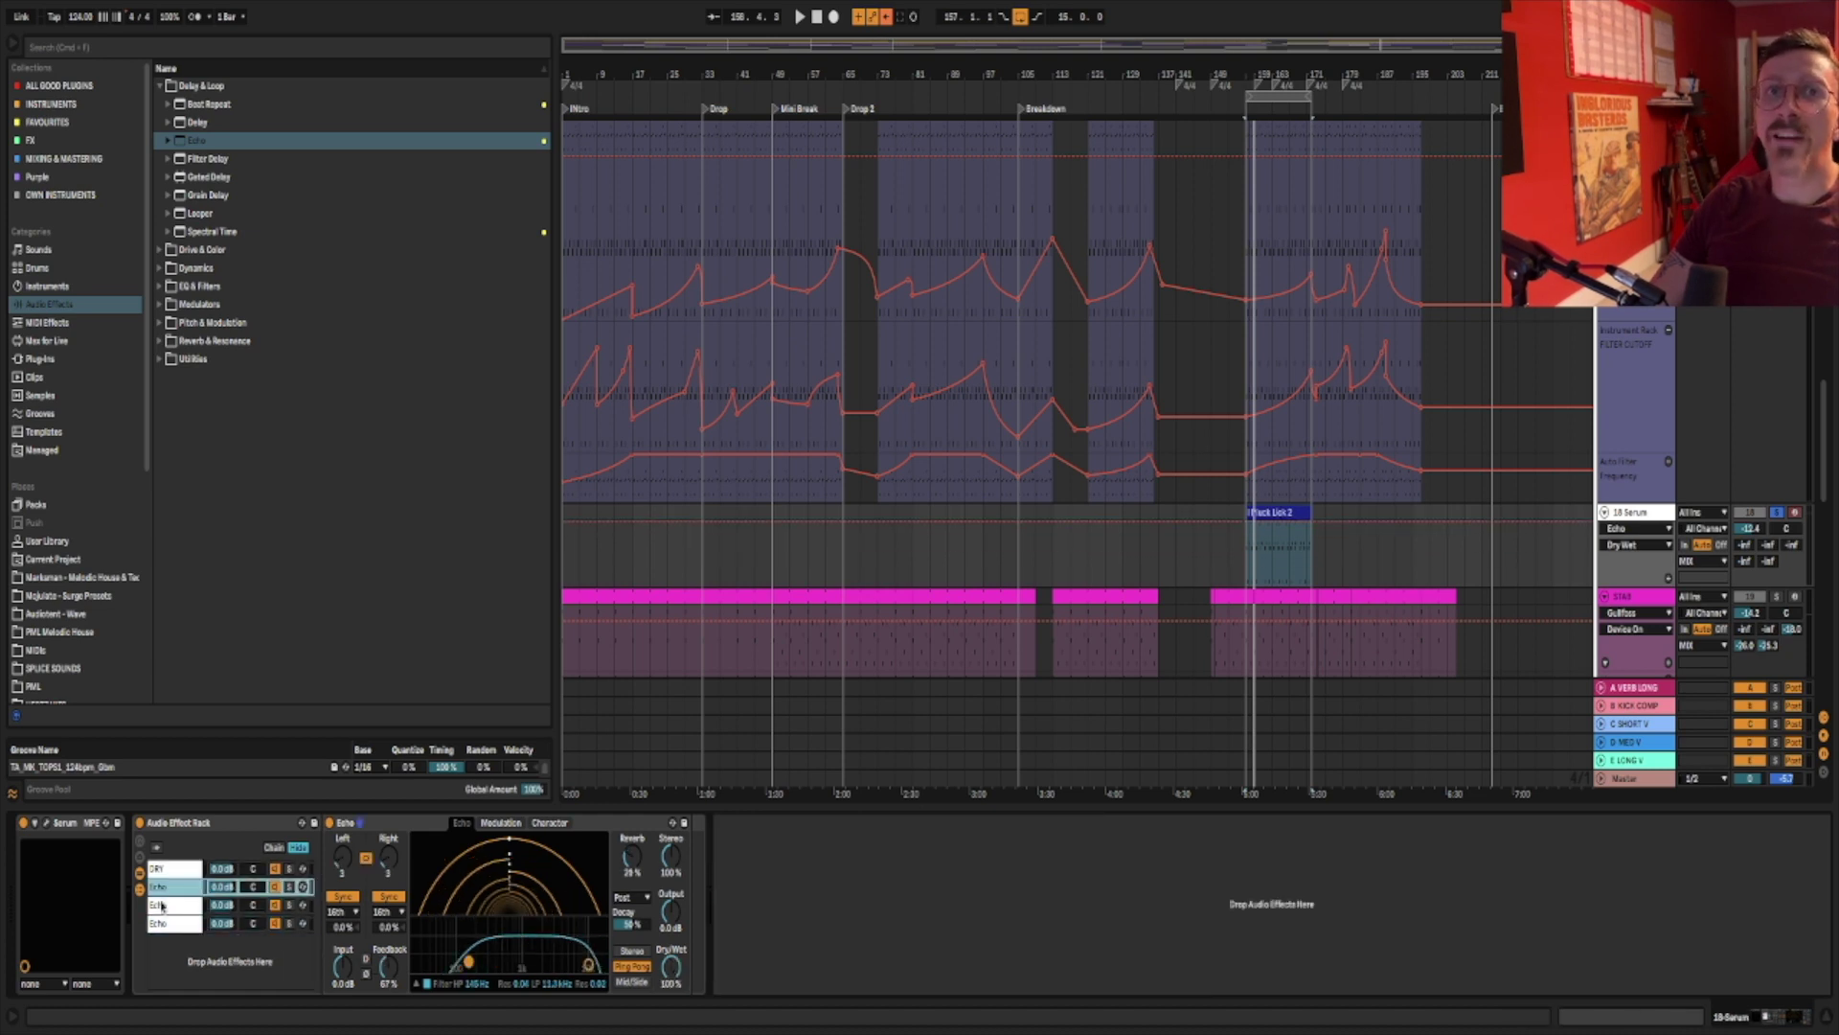
left_click(158, 922, "shift")
left_click_drag(222, 887, 222, 889)
left_click_drag(224, 905, 223, 953)
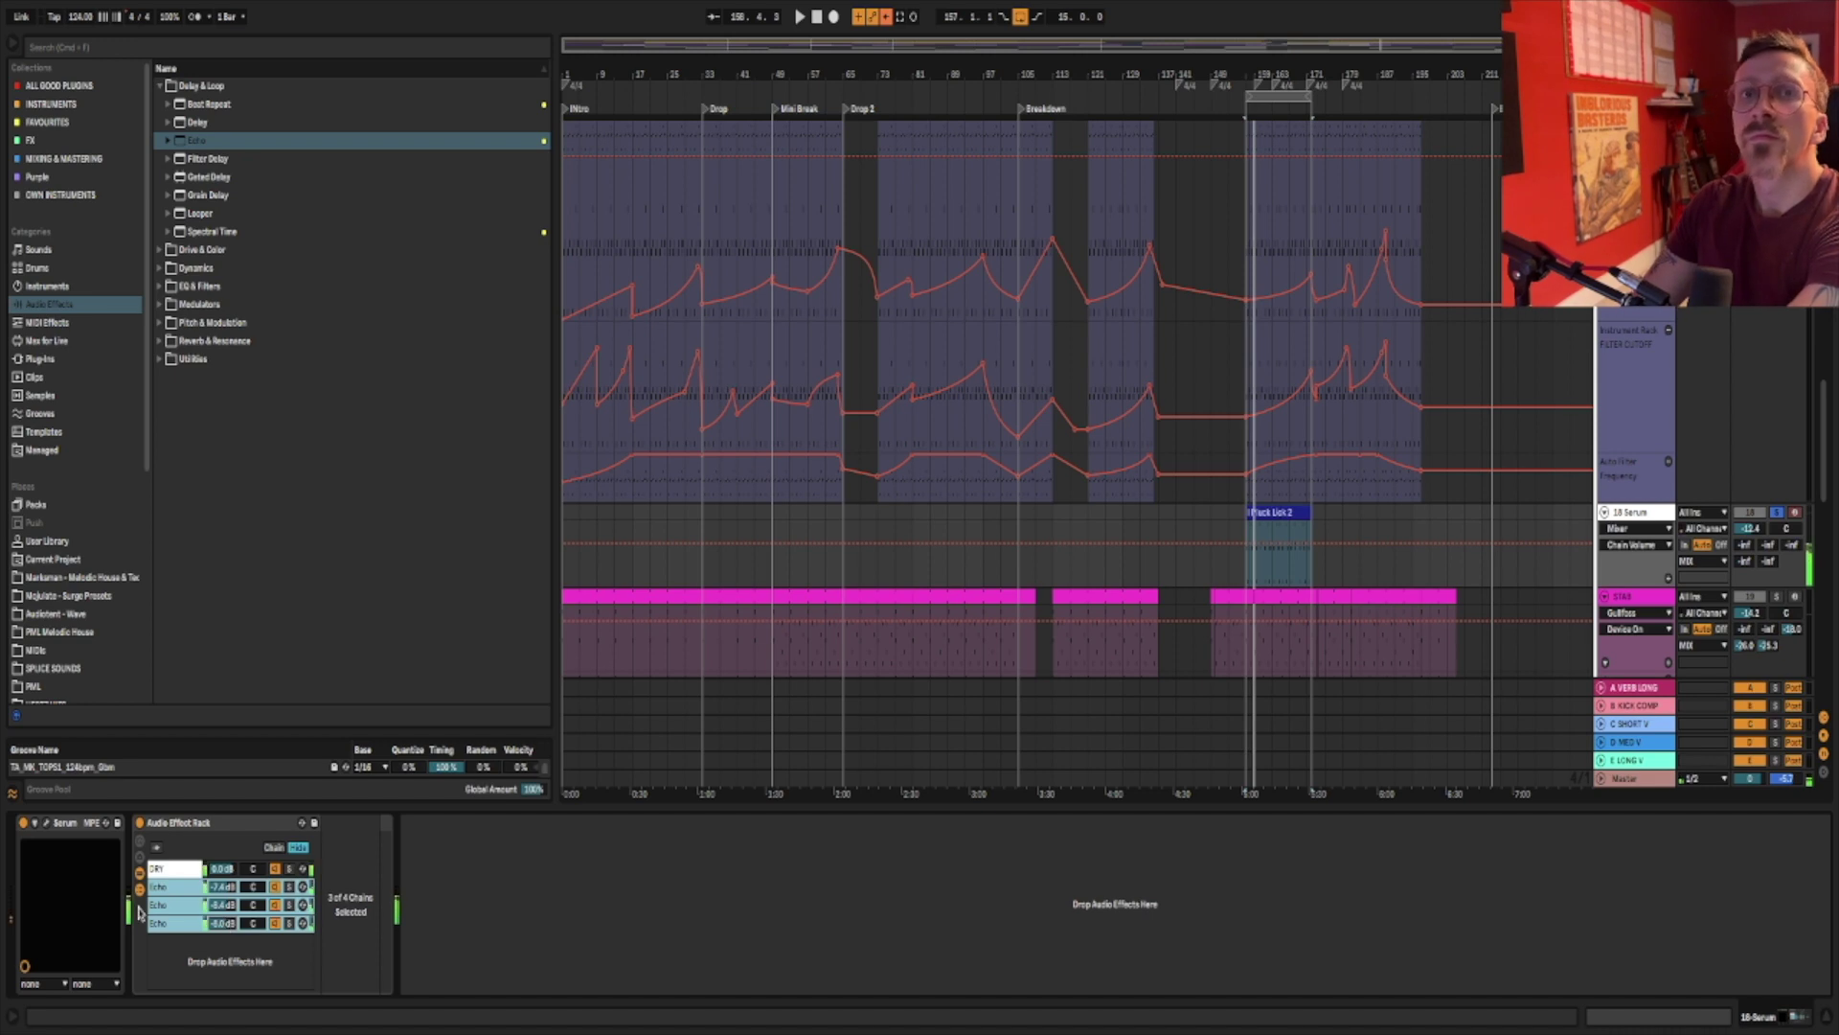
Set the feedback to about 43% on the middle Echo chain, 73% on the first and 71% on the last.
left_click(185, 928)
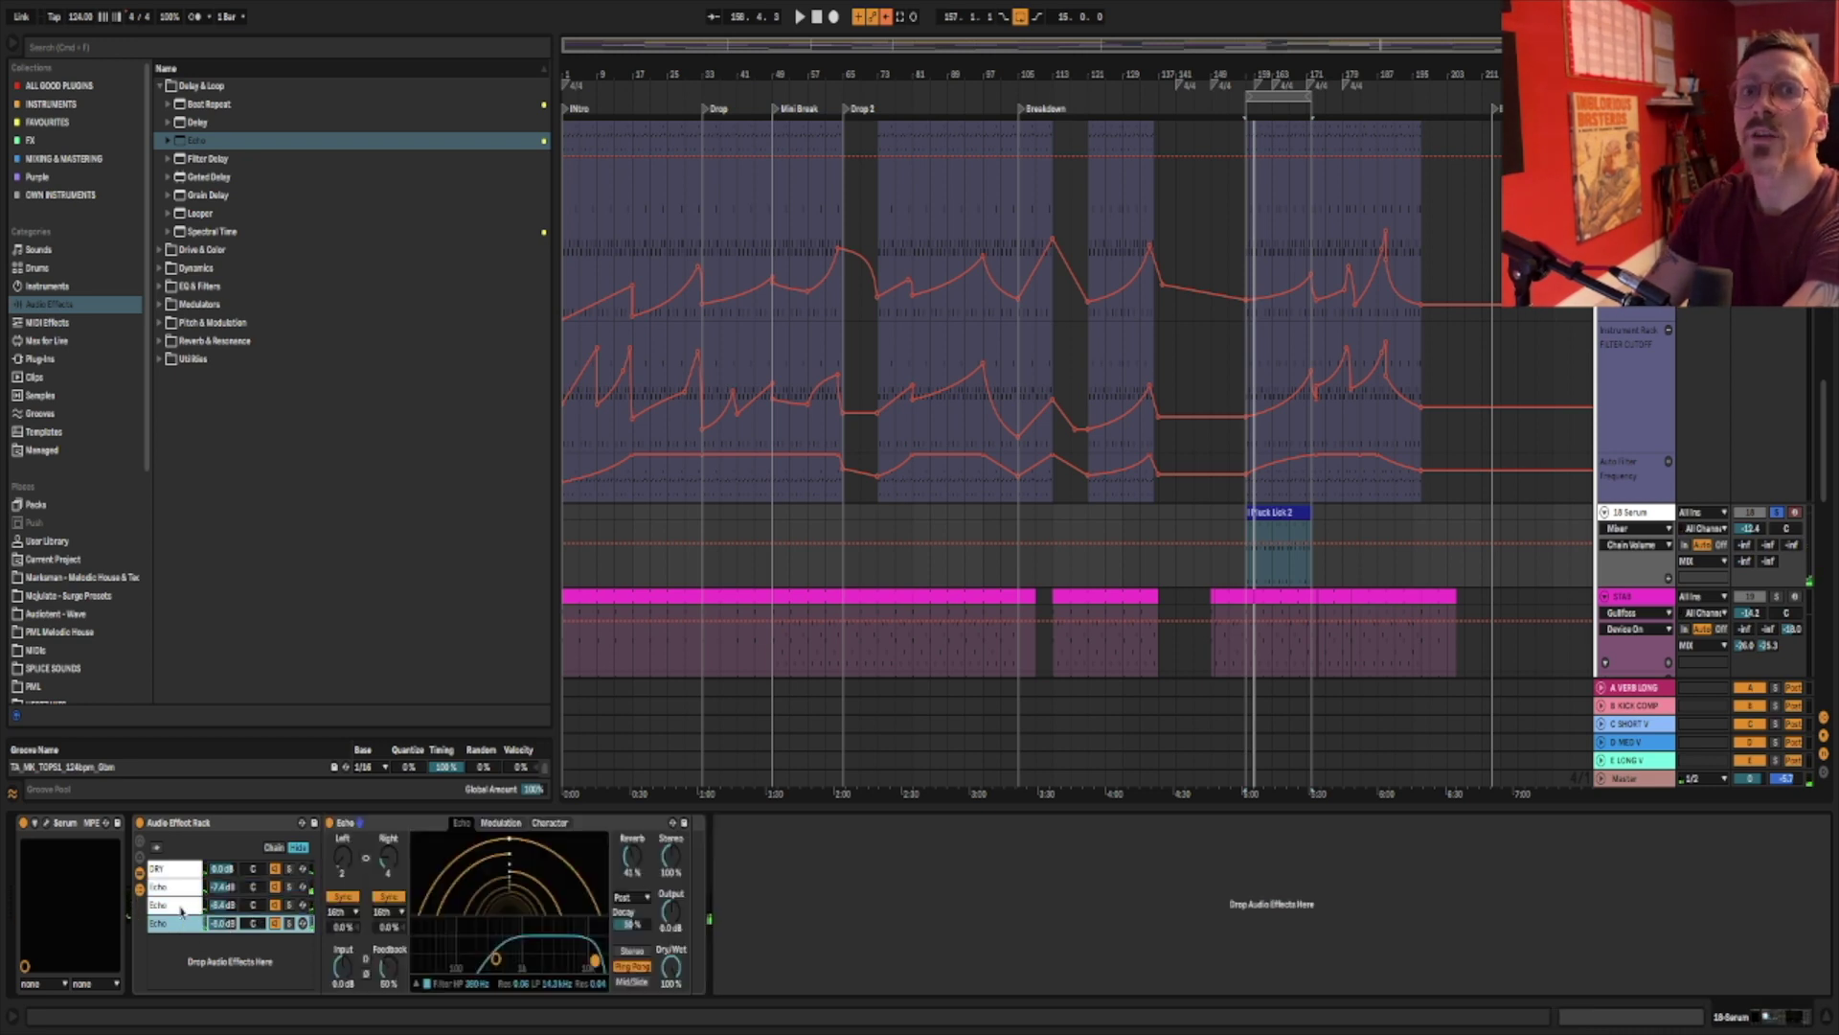
left_click(180, 906)
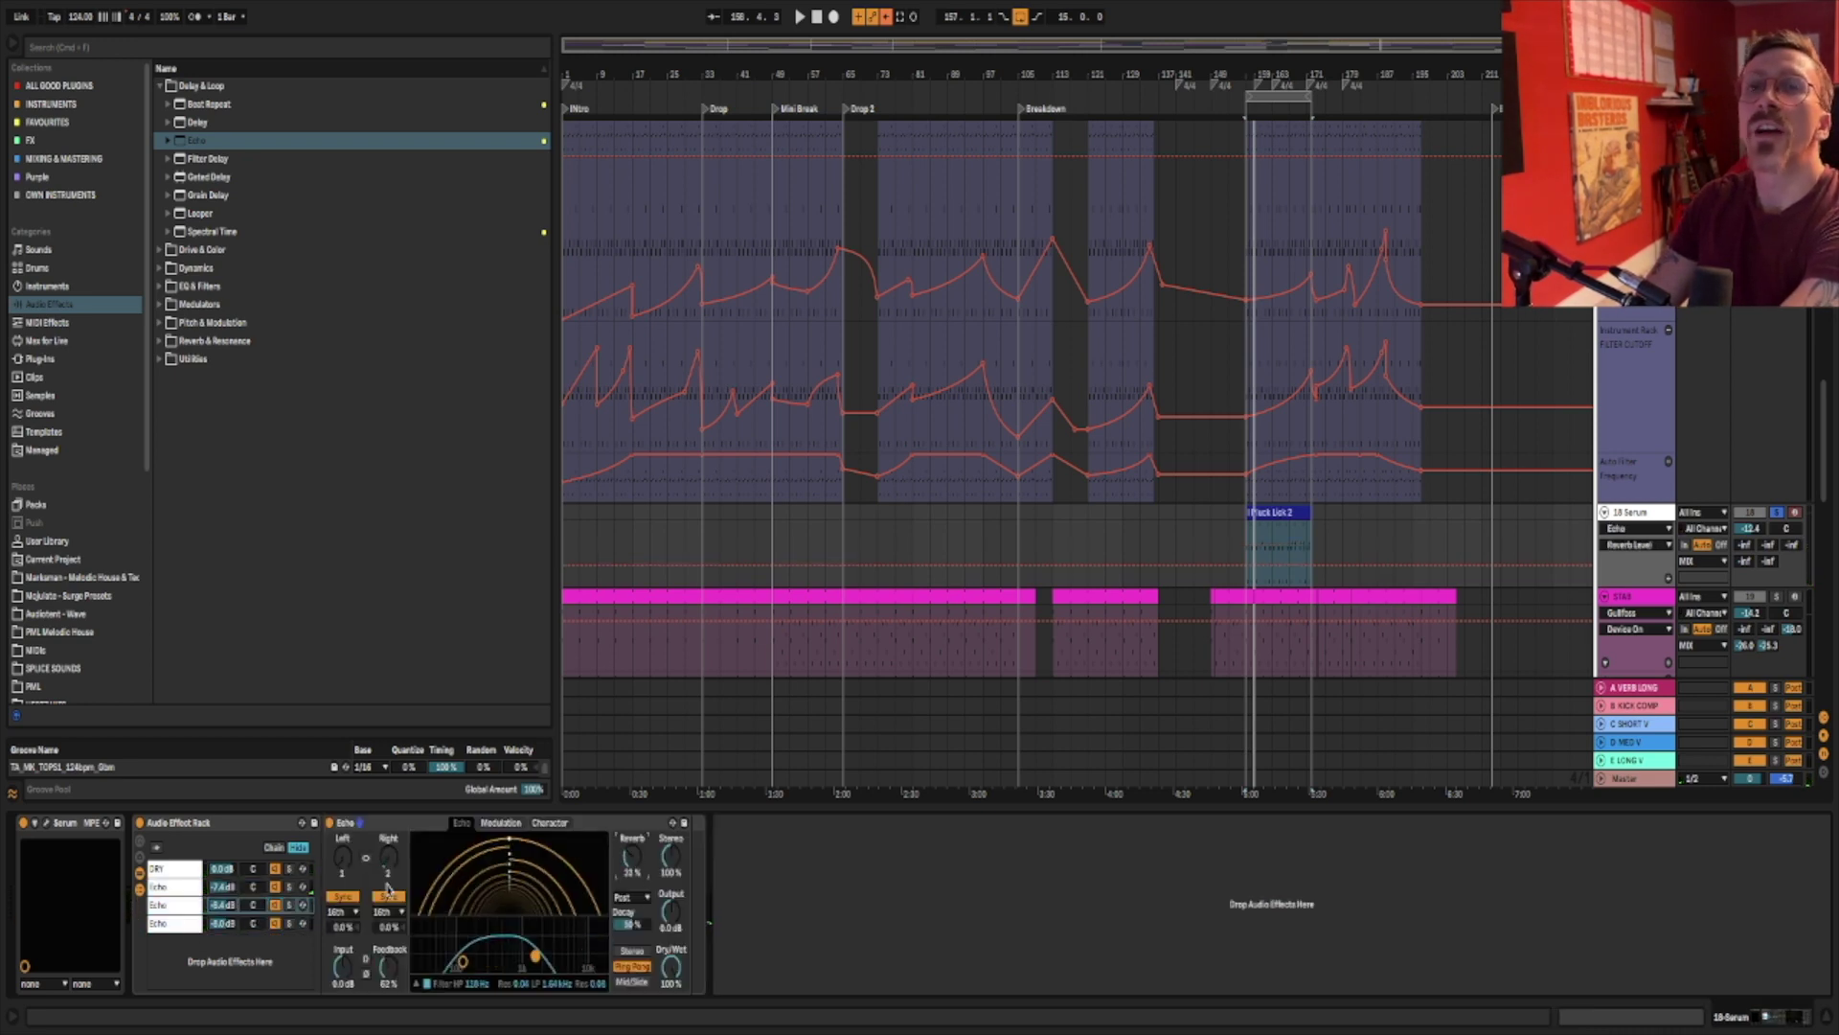
left_click_drag(393, 973, 393, 1004)
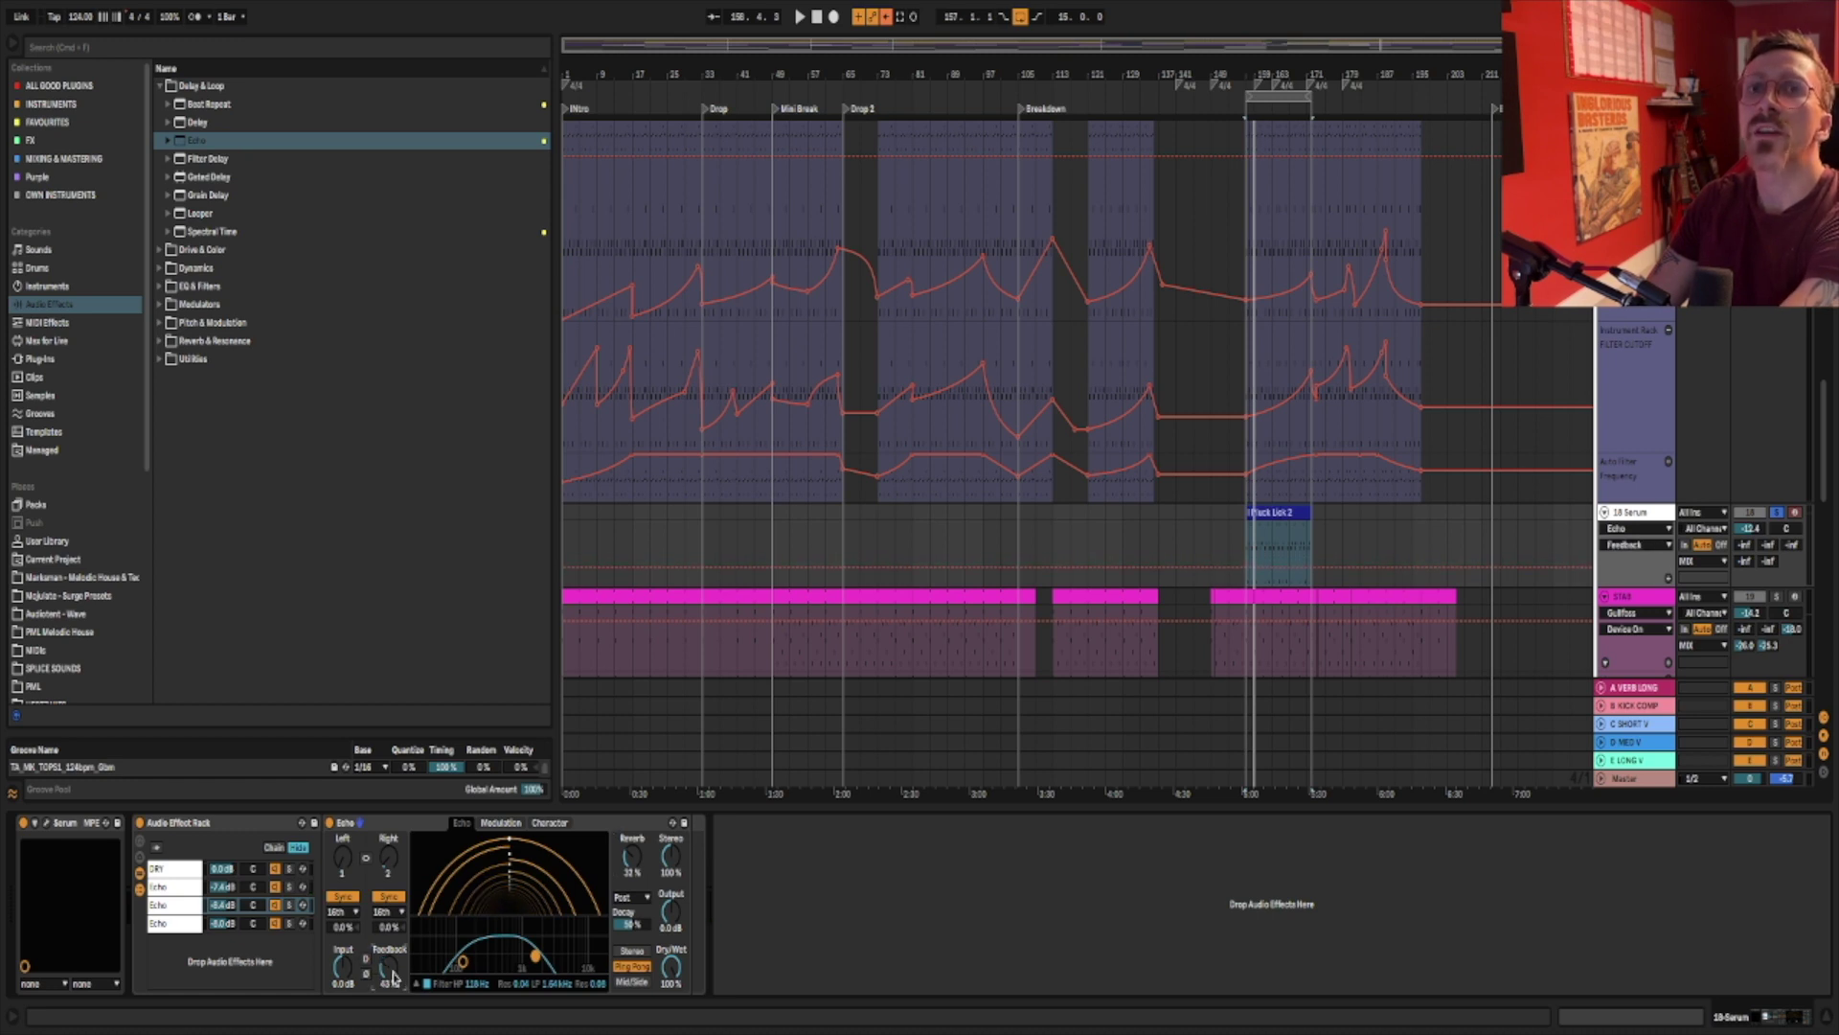
left_click(192, 888)
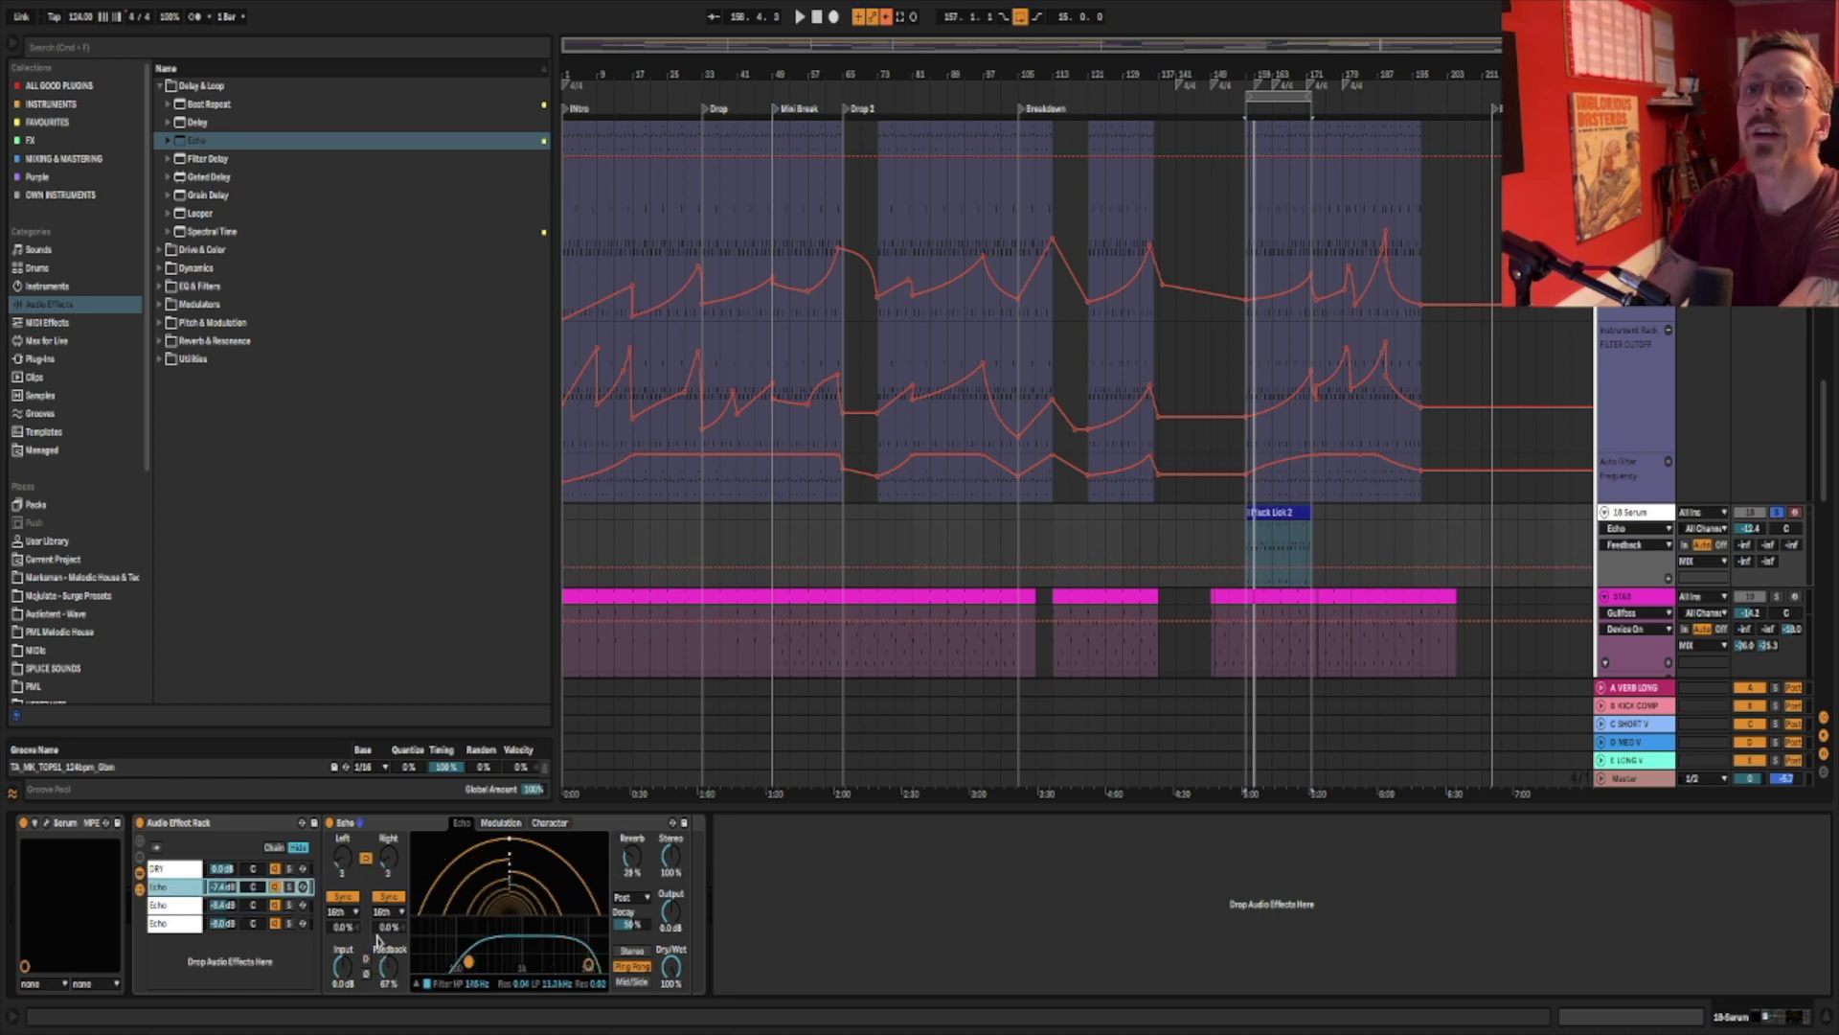
left_click(387, 970)
left_click_drag(387, 974, 387, 976)
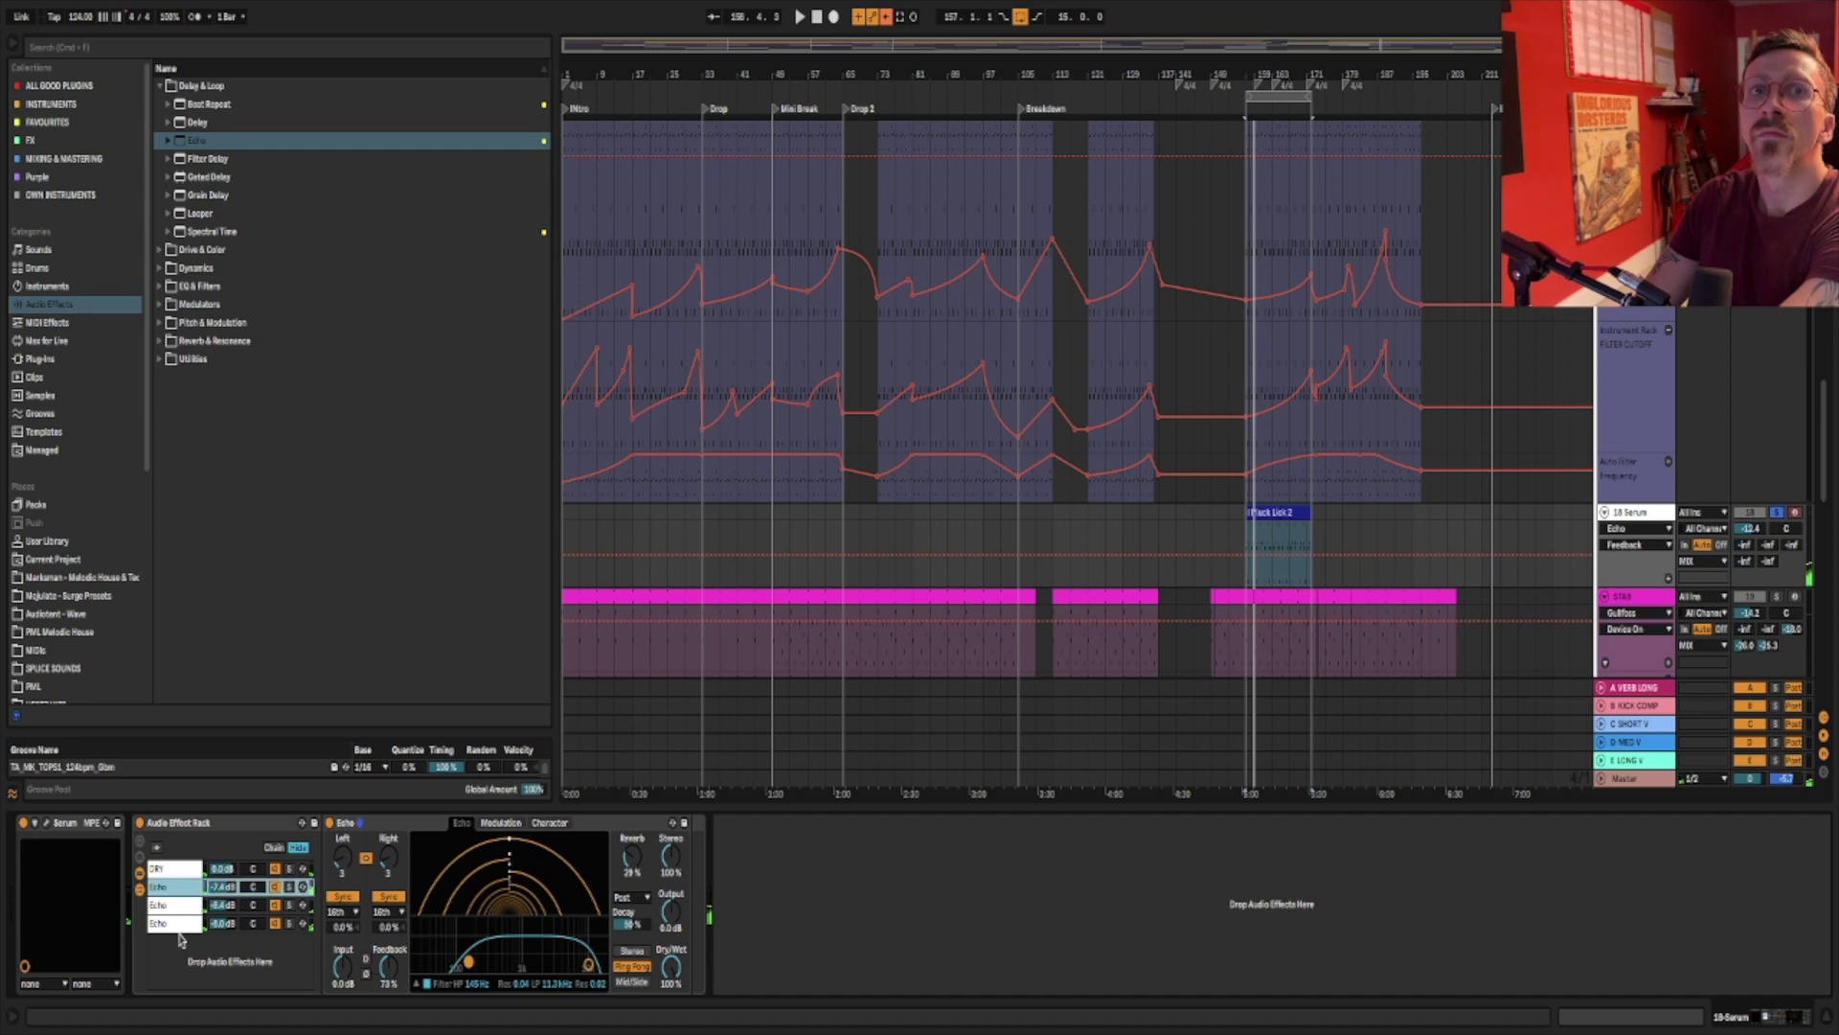
left_click(256, 928)
left_click_drag(382, 967, 382, 954)
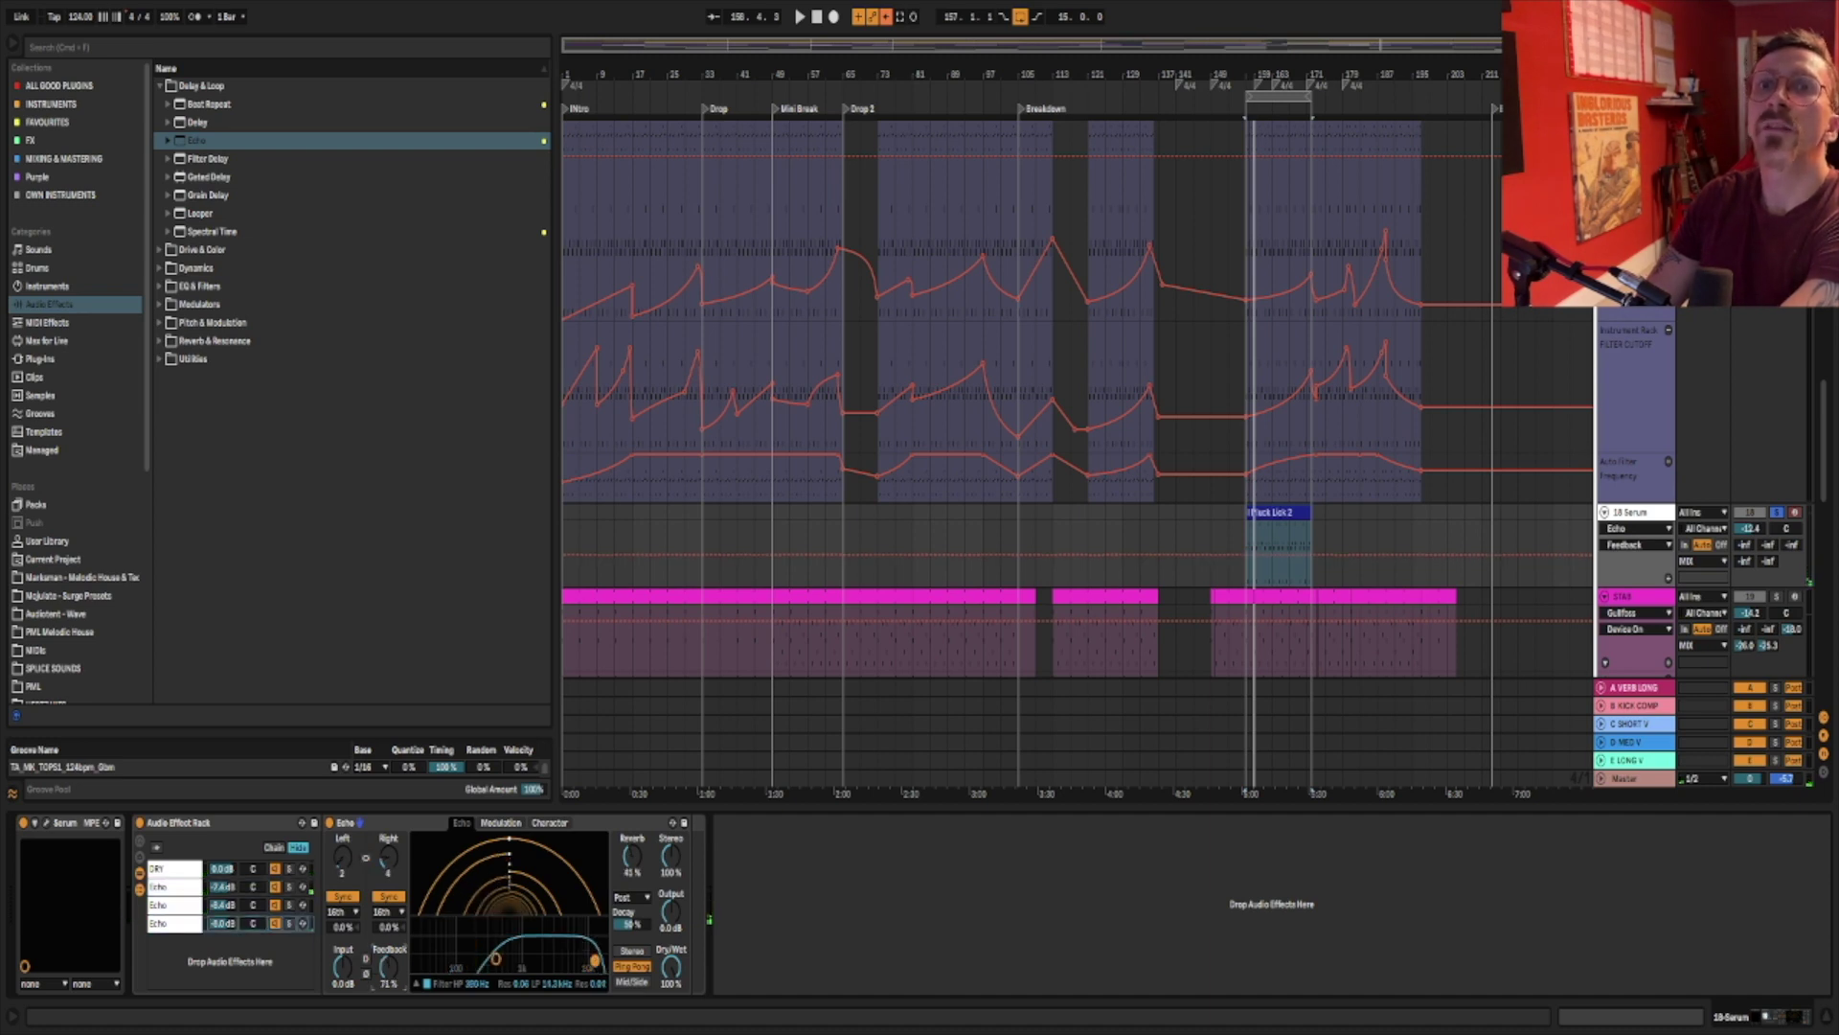
Adjust the Echo chains' filters, lowering the last one's high-pass to about 121 Hz and raising the first one's to about 577 Hz.
left_click_drag(498, 961, 464, 959)
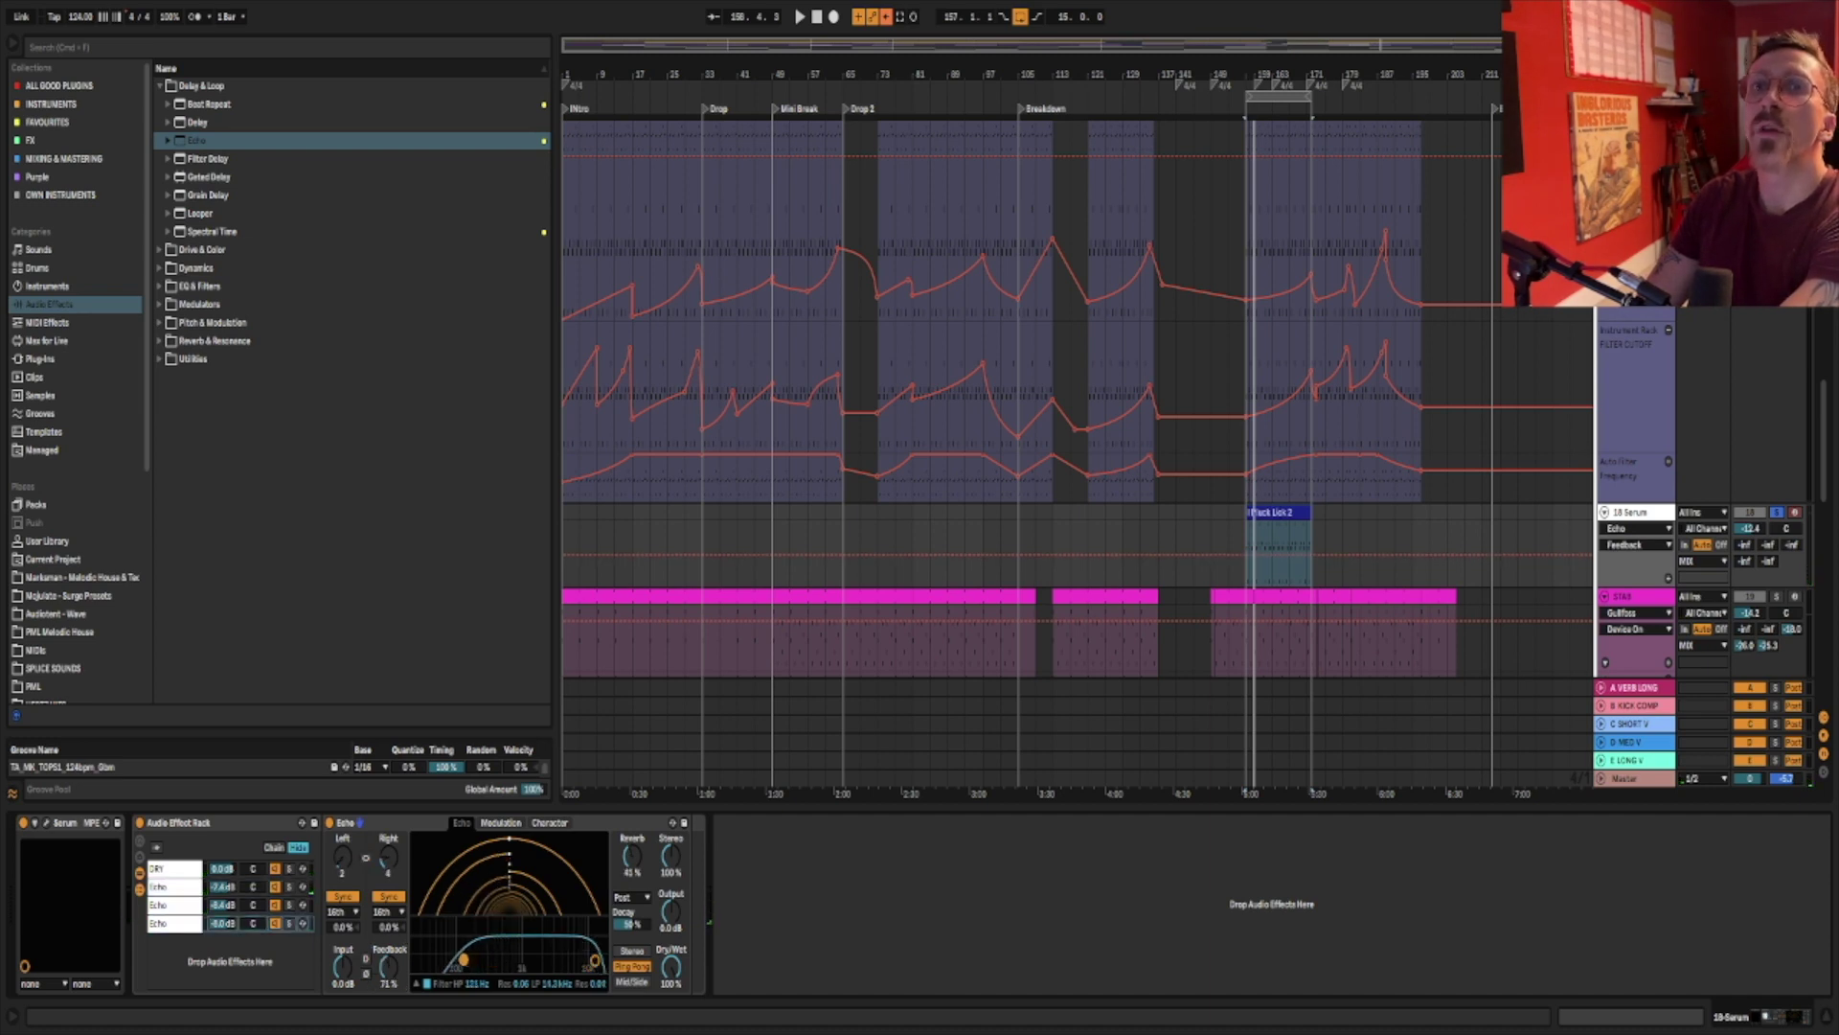
left_click_drag(594, 960, 534, 956)
left_click(177, 905)
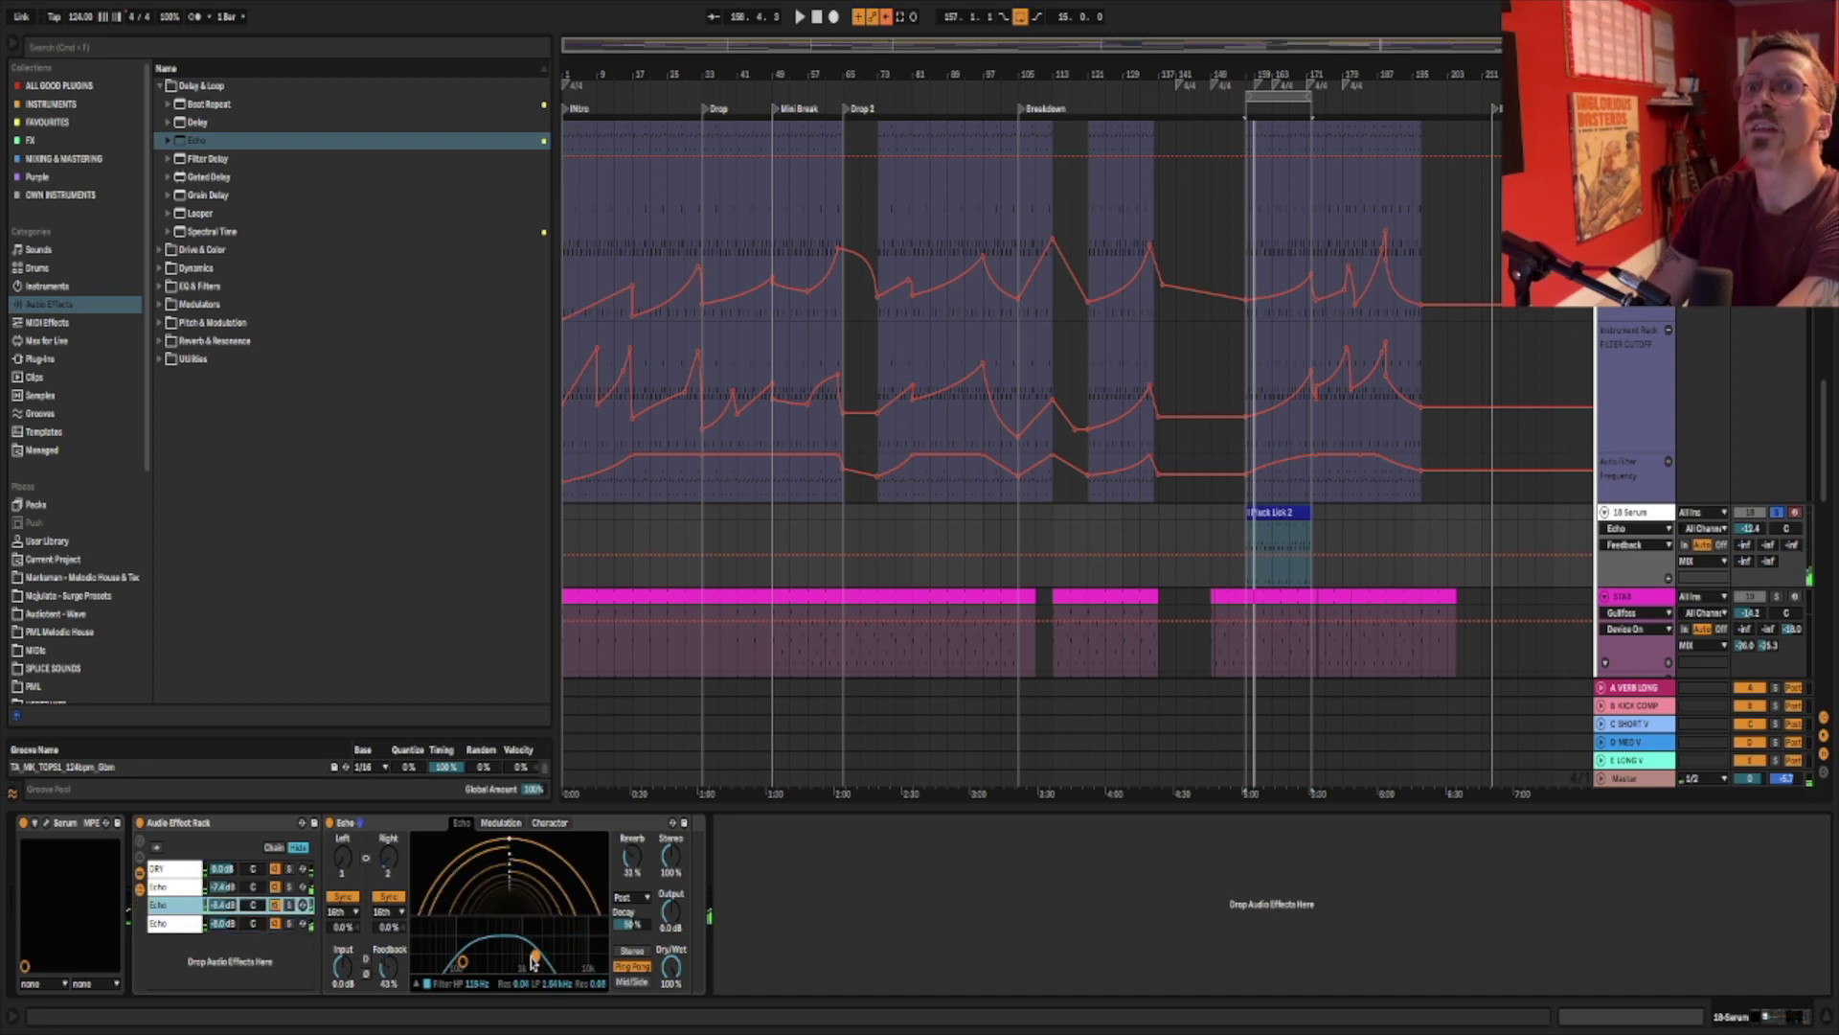
left_click_drag(570, 952, 508, 952)
left_click(187, 886)
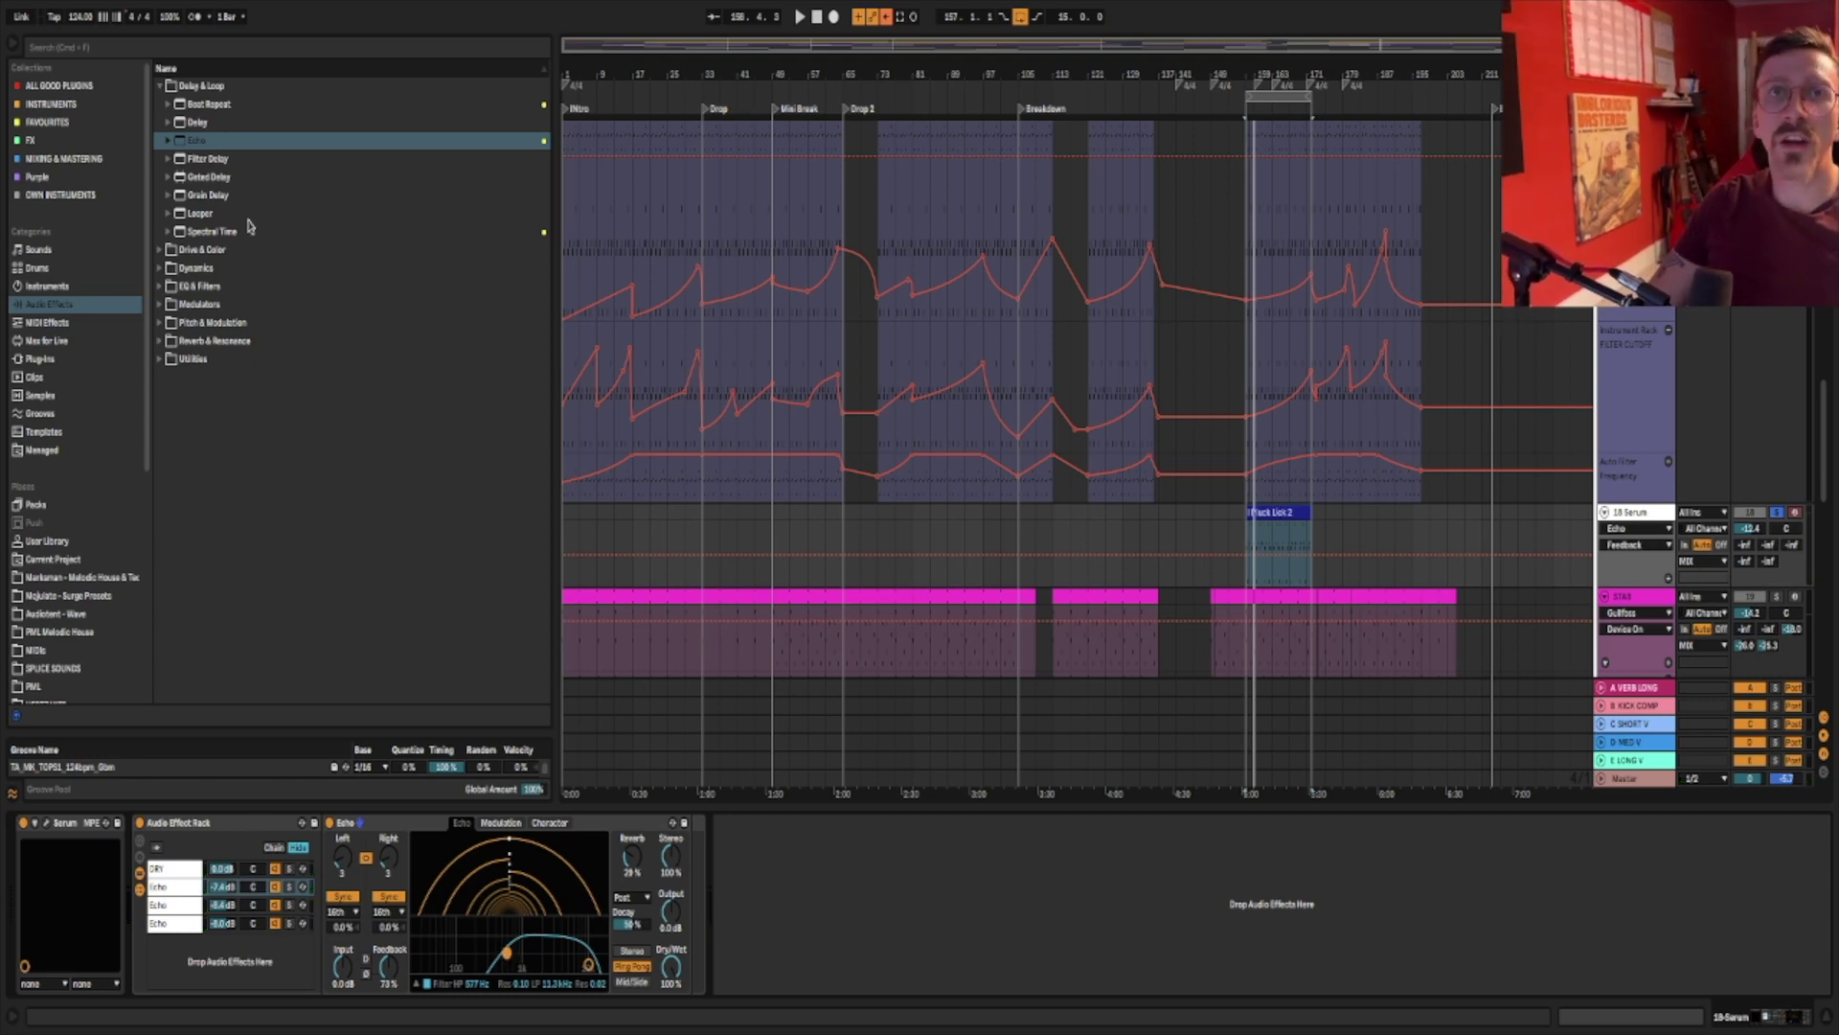
Add a Reverb from the Reverb & Resonance effects after the Audio Effect Rack.
left_click(220, 344)
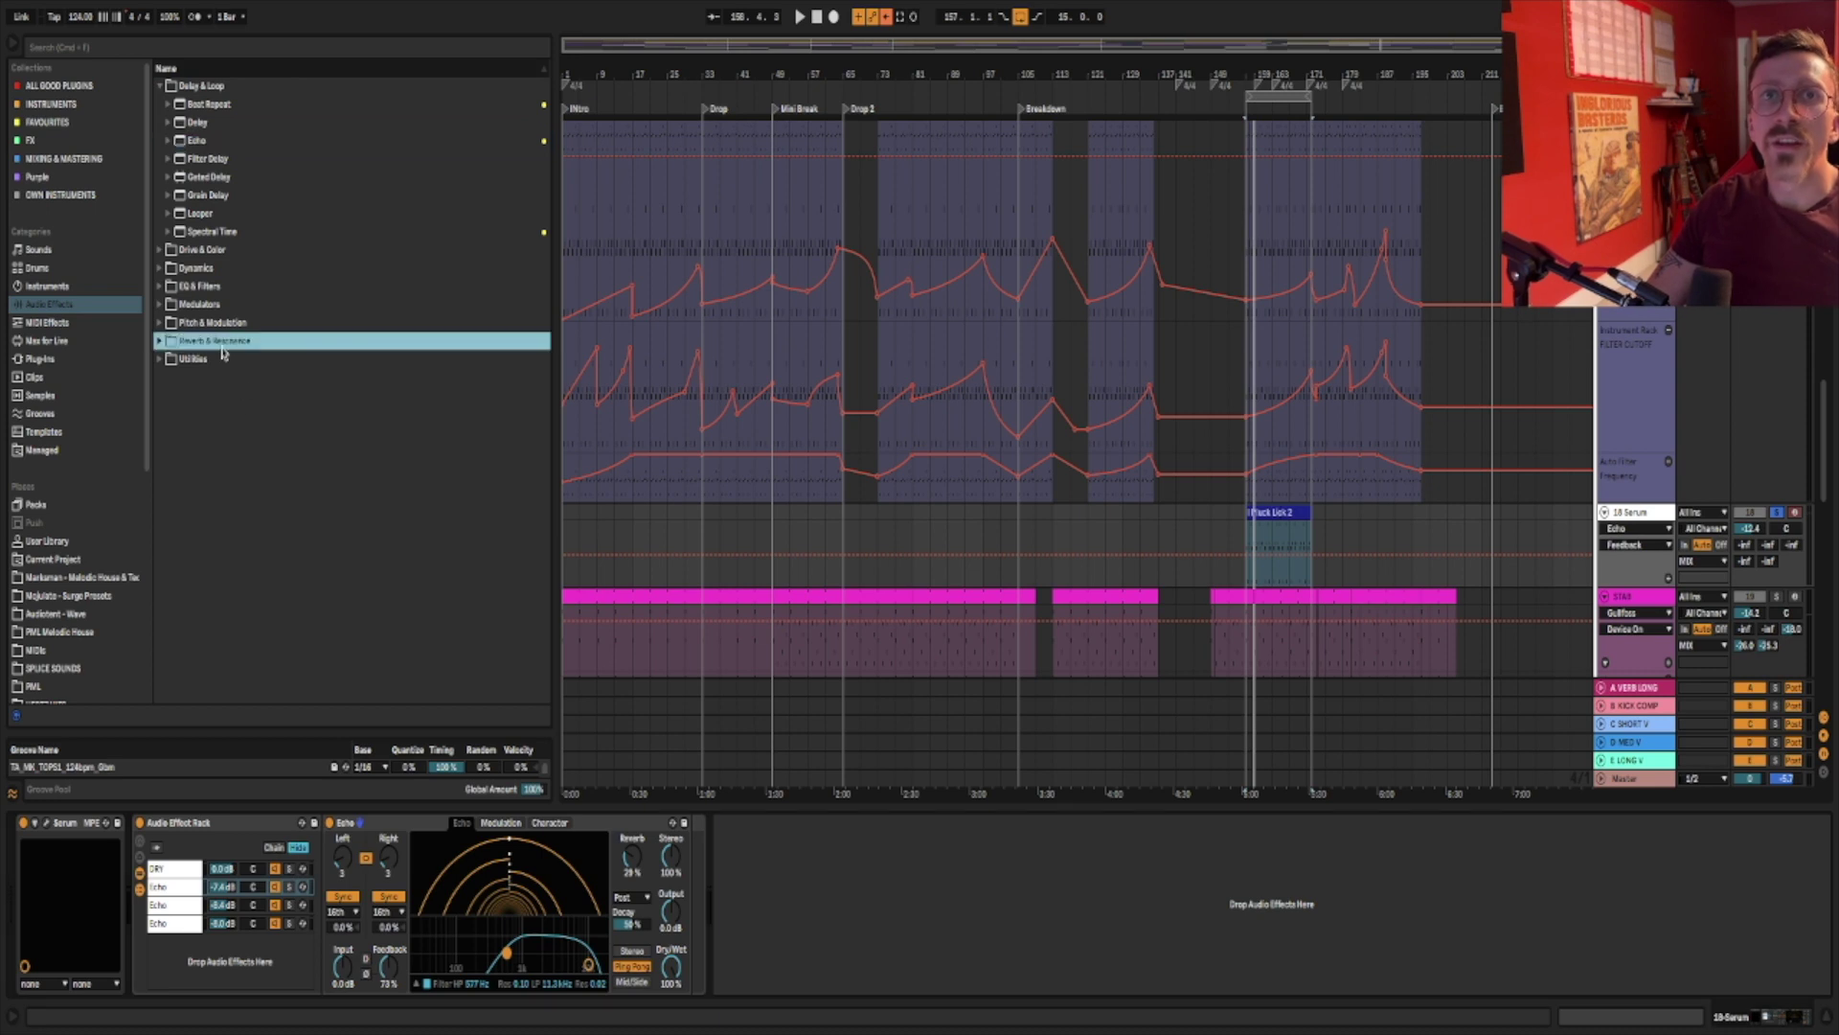
left_click(160, 341)
left_click(198, 304)
left_click_drag(195, 306, 910, 900)
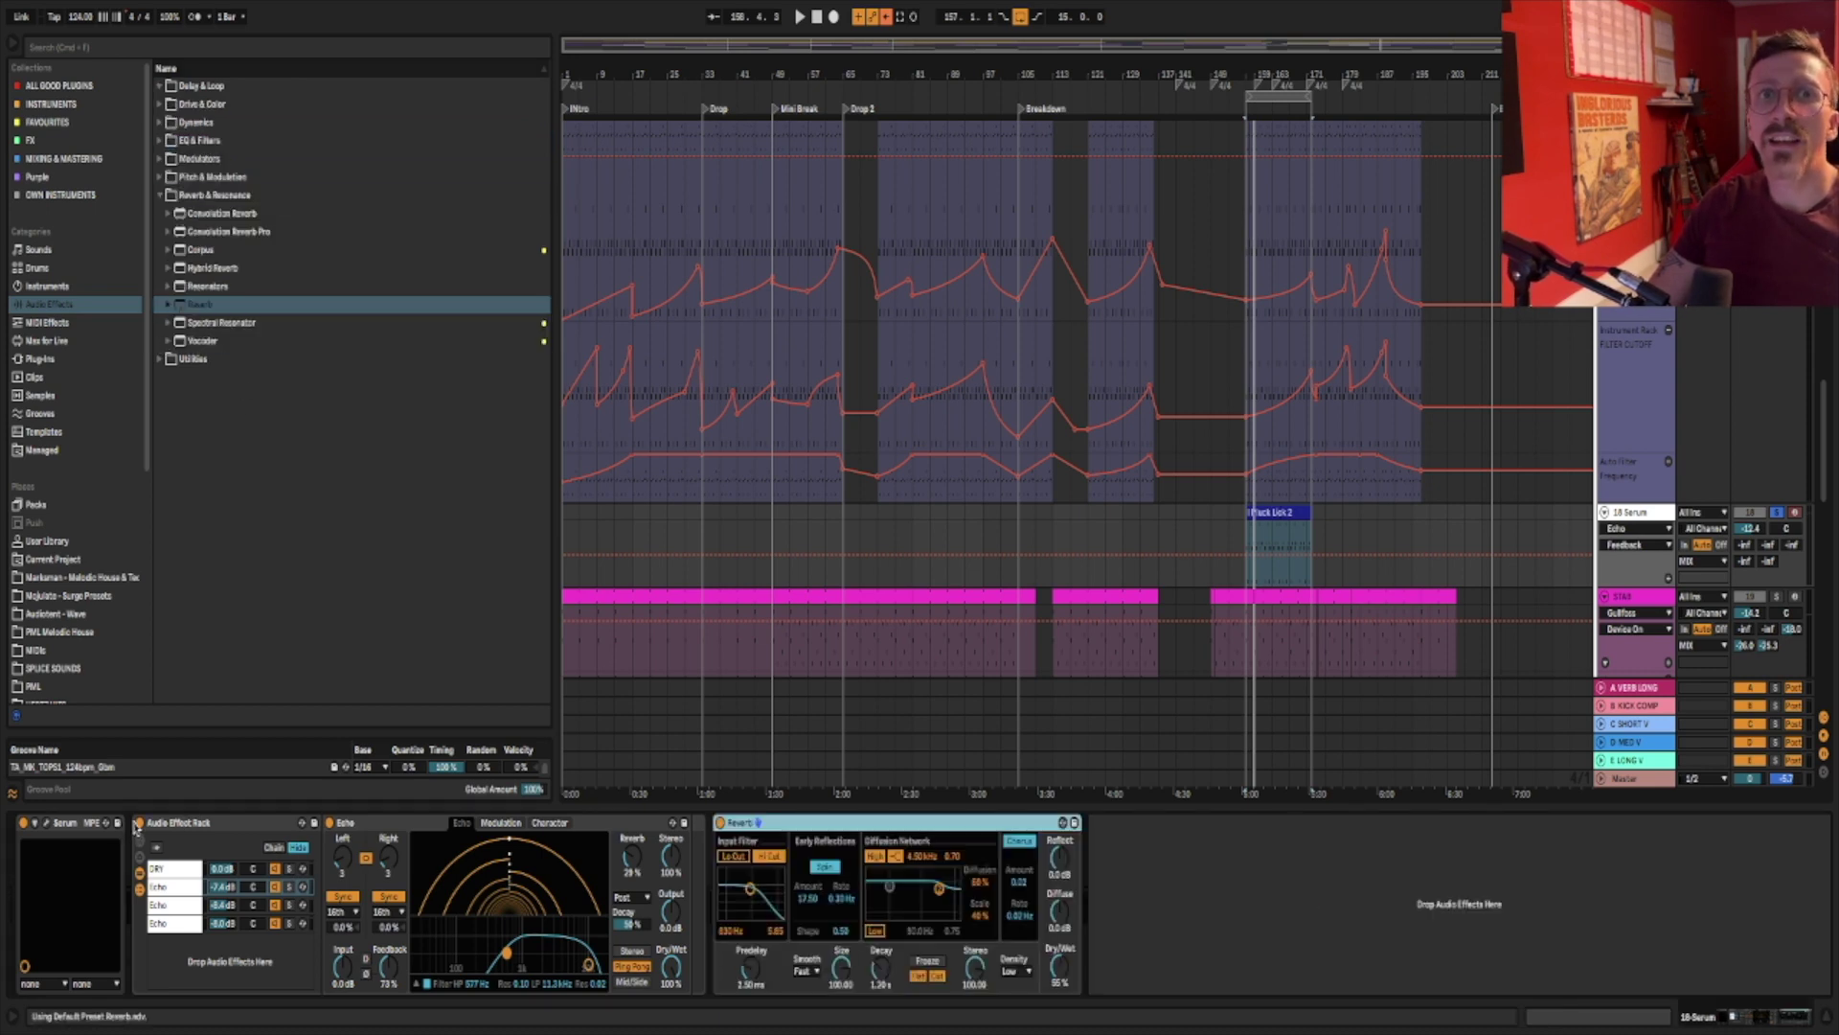
With the delay rack bypassed, set the Reverb's dry/wet to about 43% and its decay to a little over 4 s.
left_click_drag(1059, 968, 1060, 993)
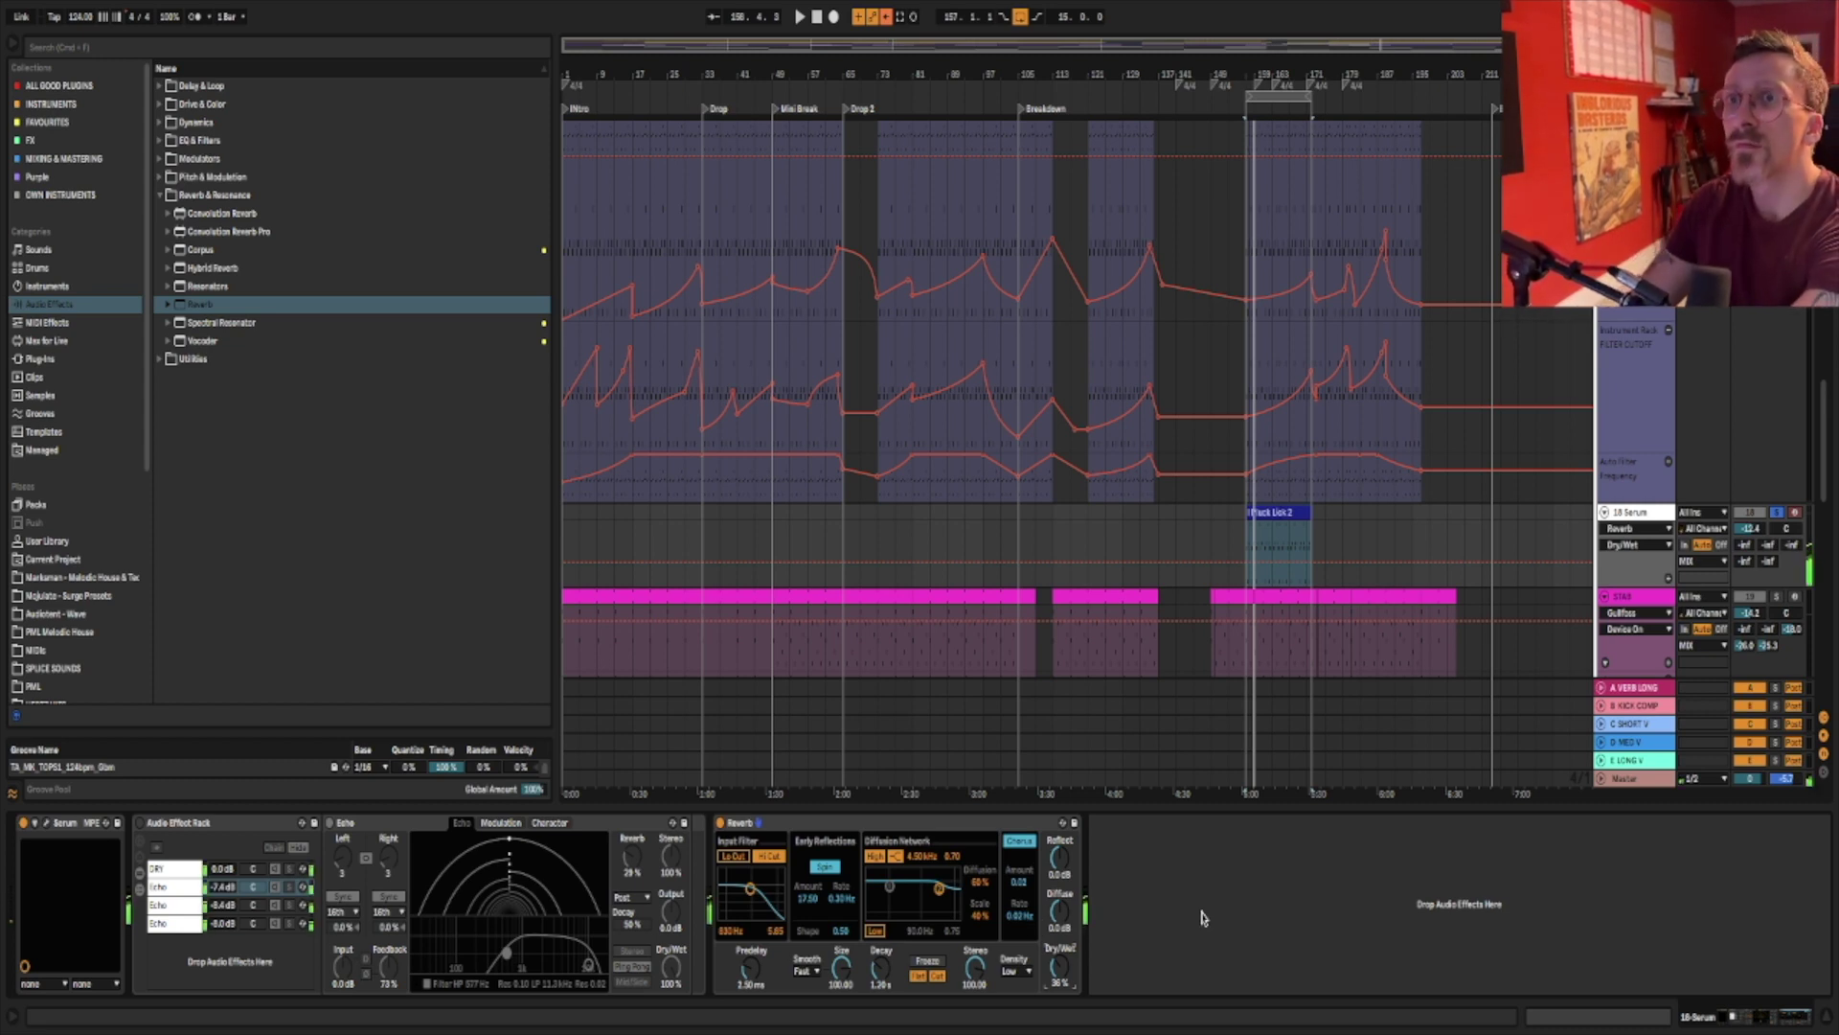
left_click(880, 966)
left_click_drag(881, 965, 881, 950)
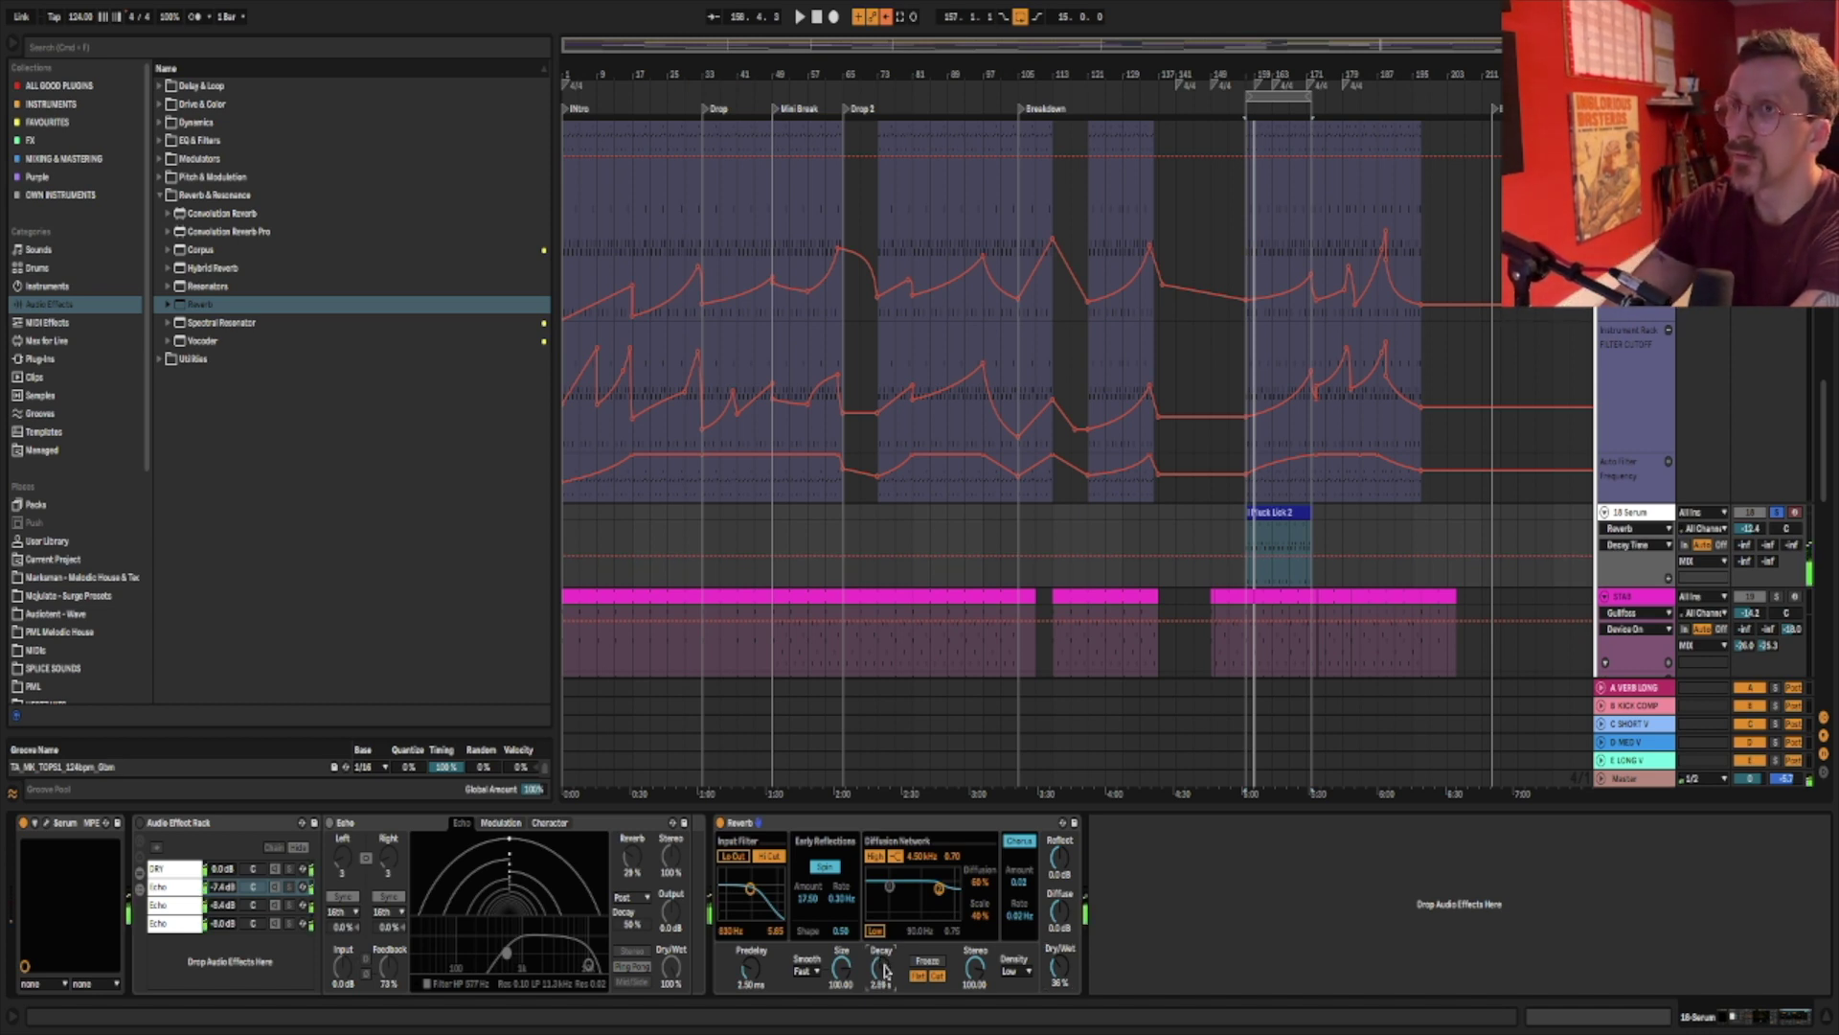
left_click(1062, 975)
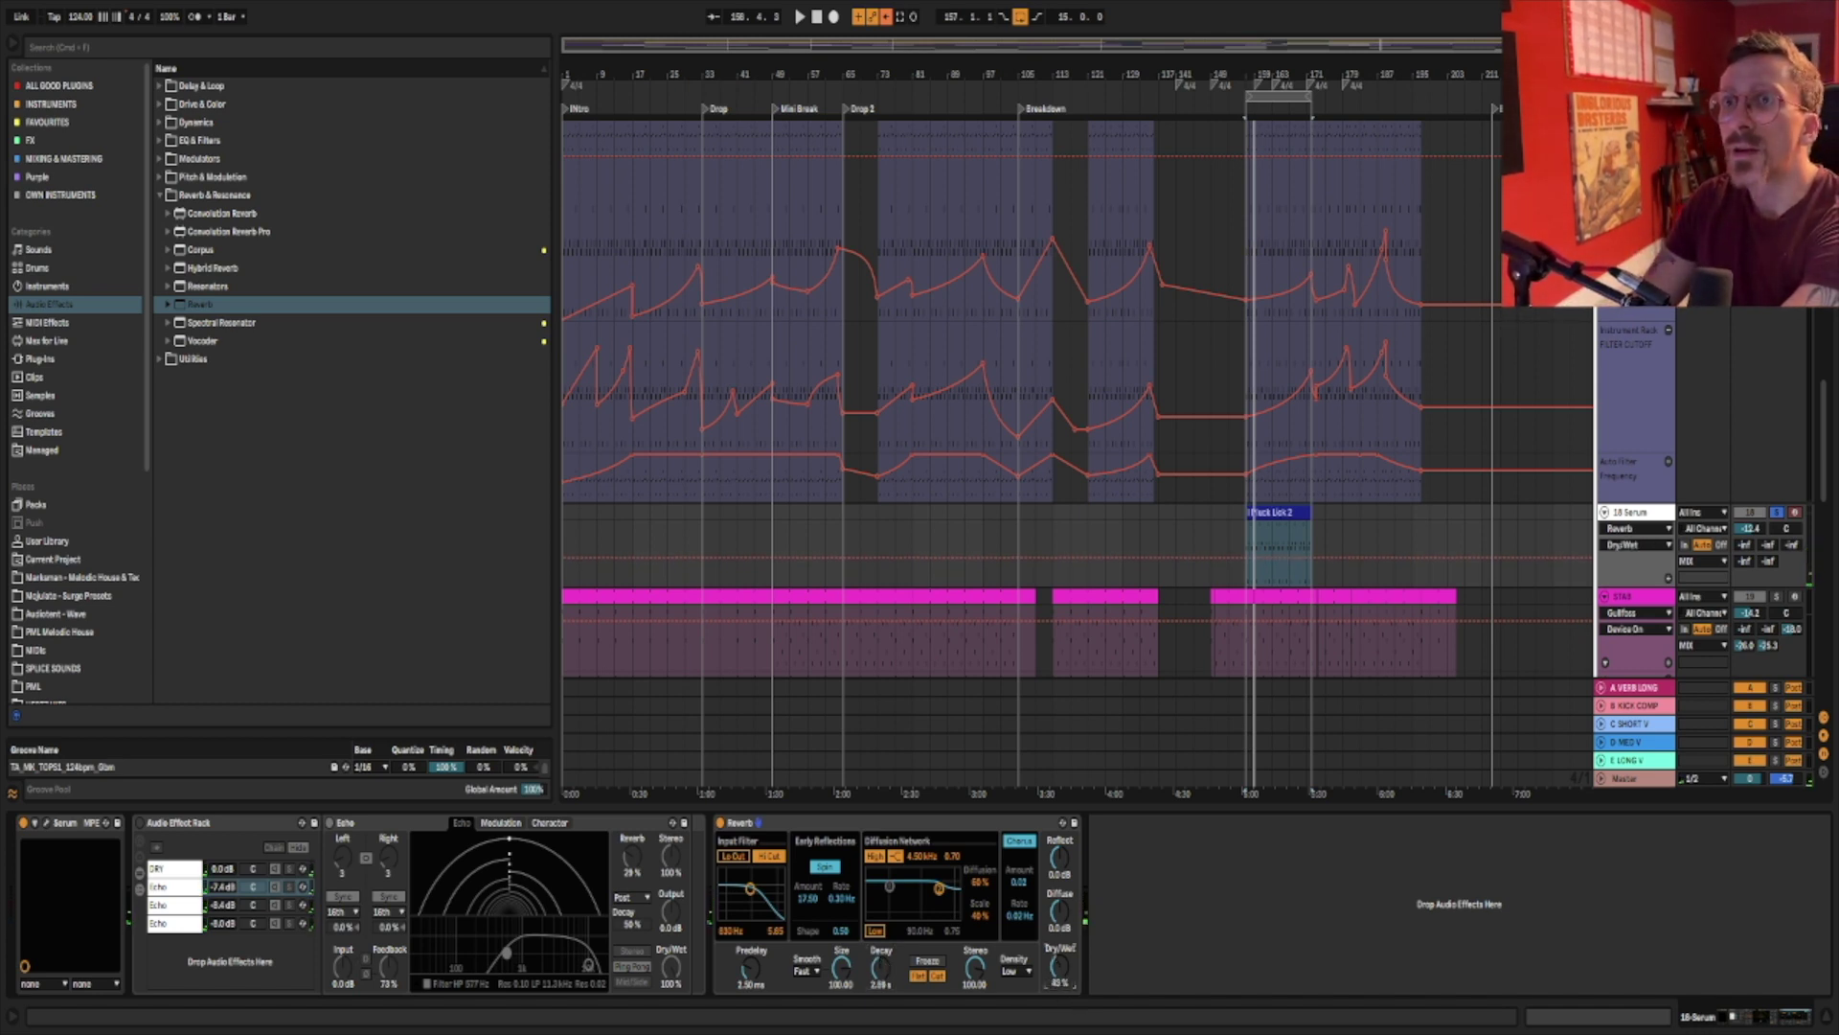
left_click_drag(890, 975, 890, 958)
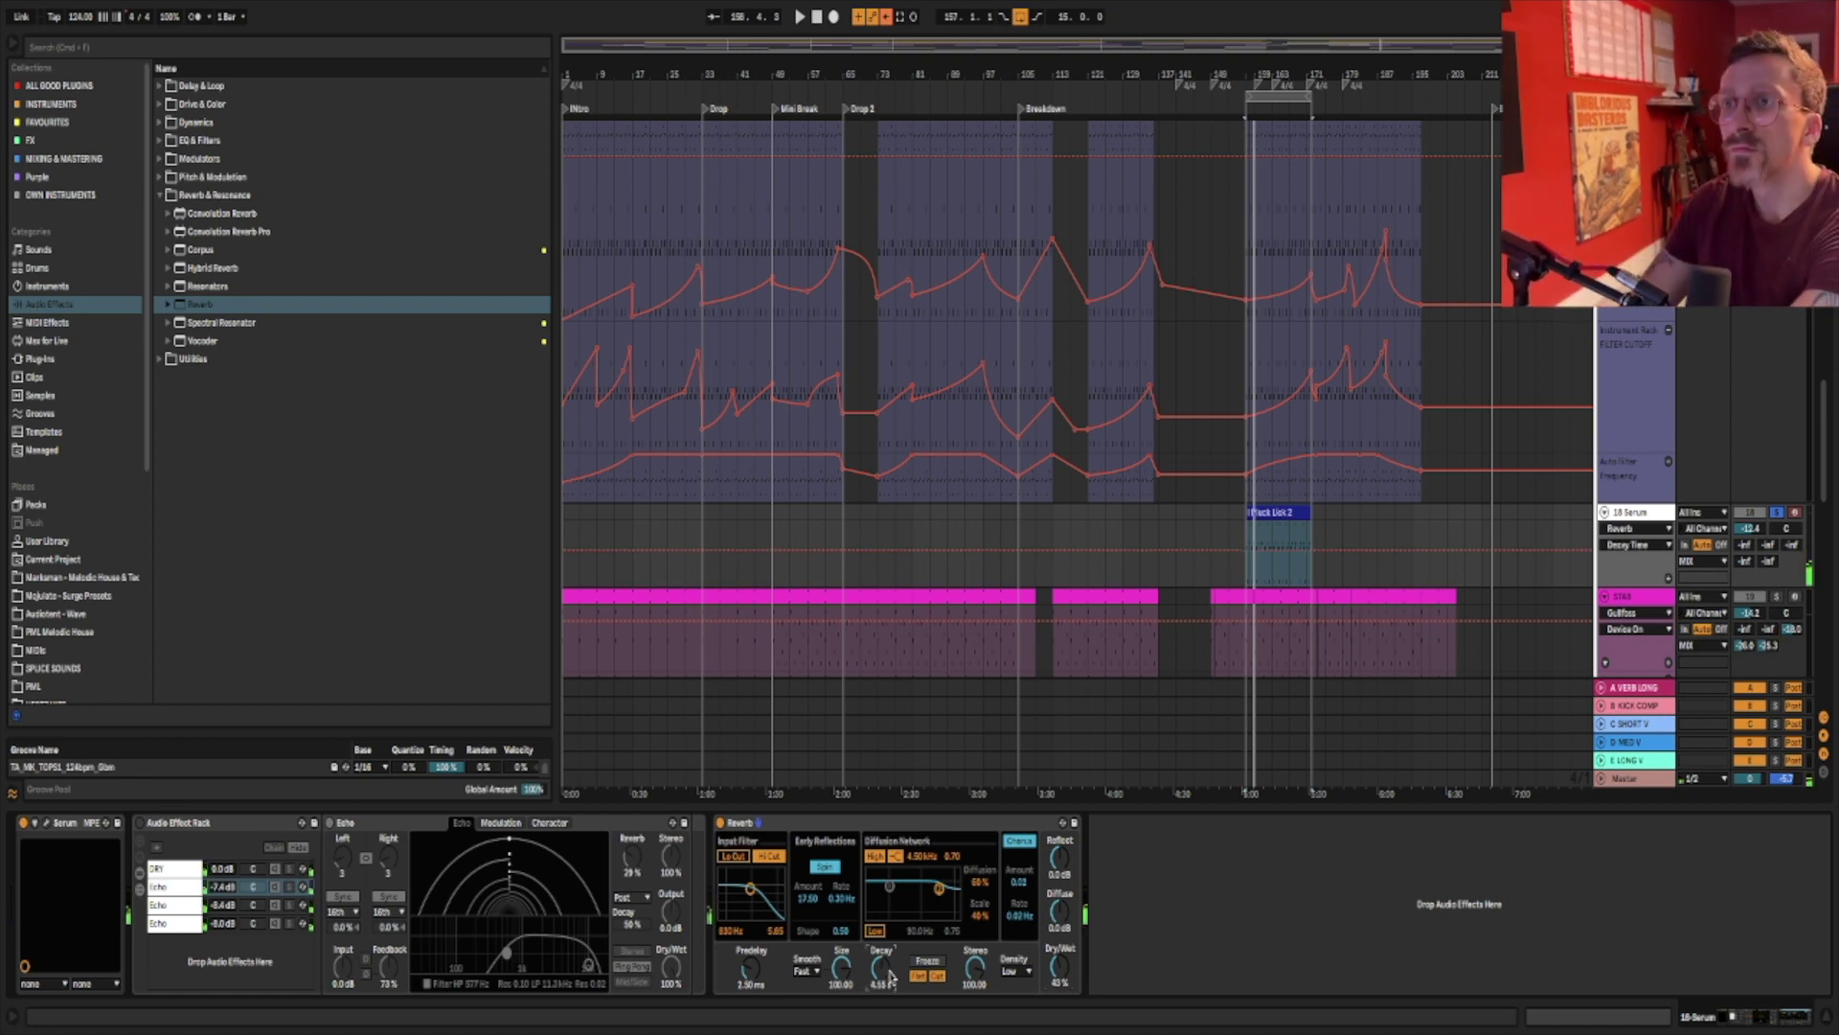
Enable the Reverb's low cut with the input filter at about 1.6 kHz, and turn the delay rack back on.
left_click(733, 862)
left_click_drag(728, 930, 728, 900)
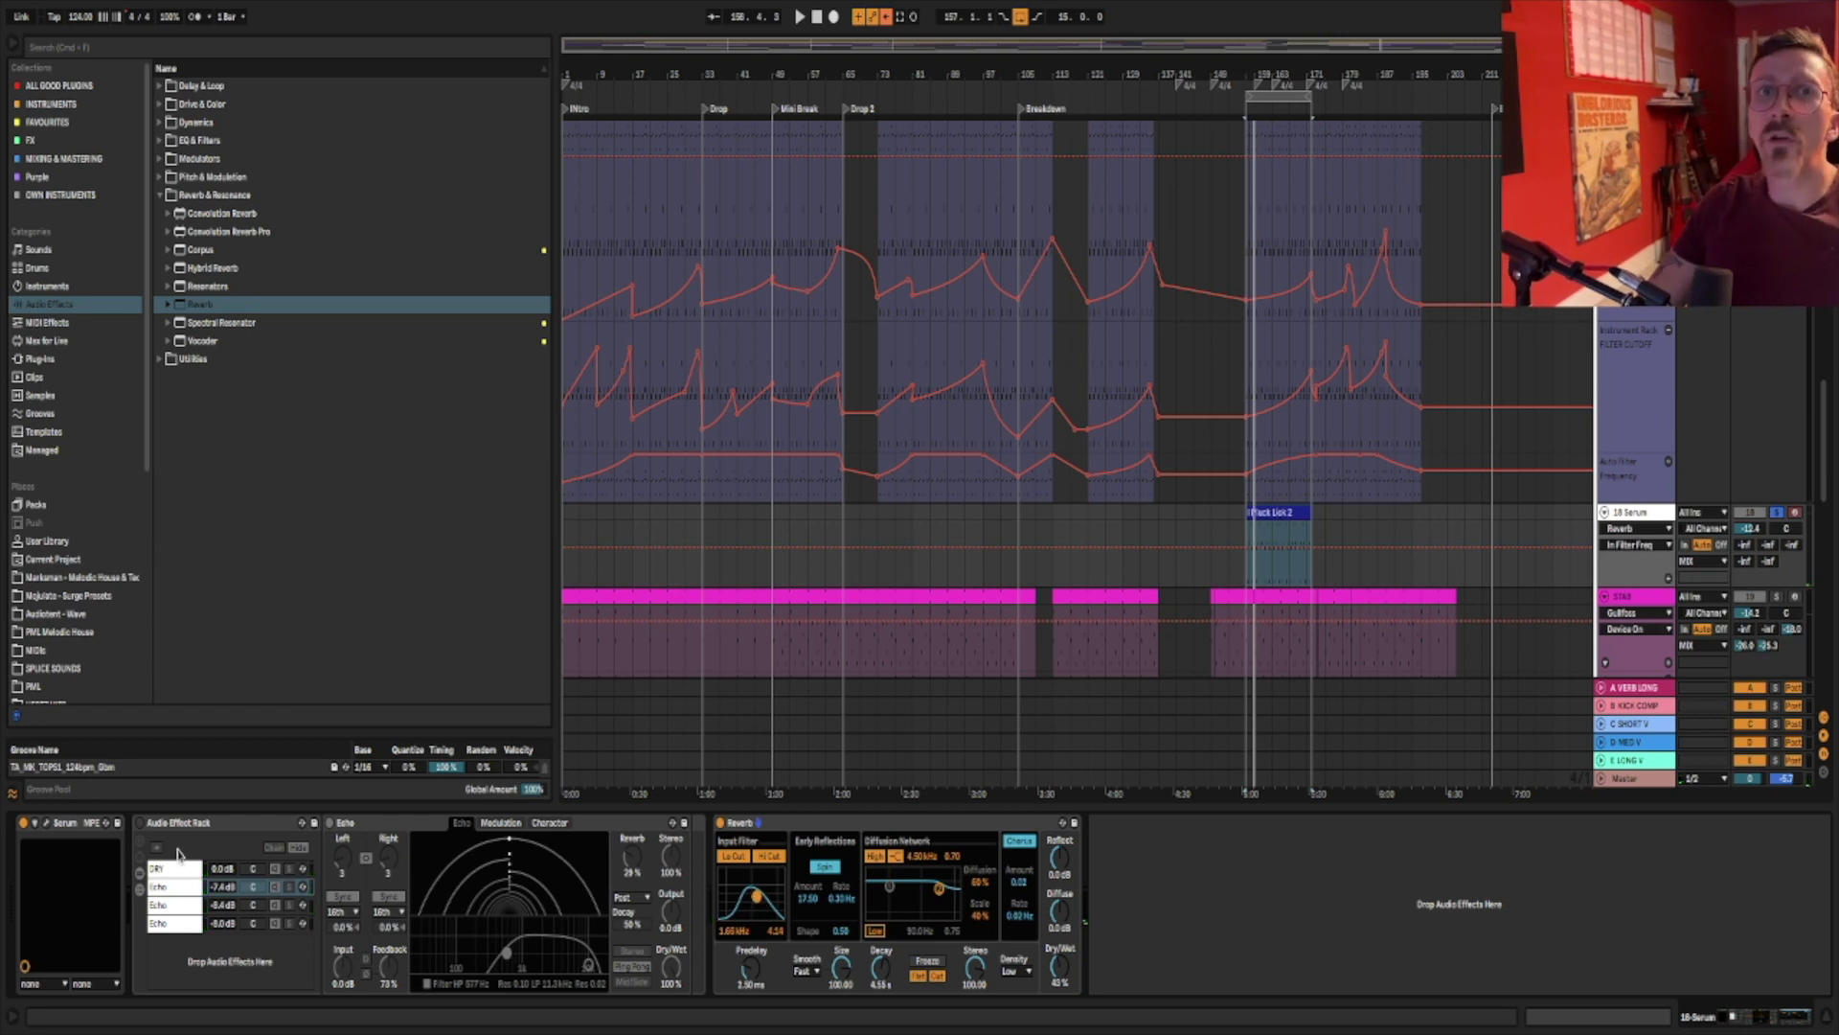
left_click(141, 824)
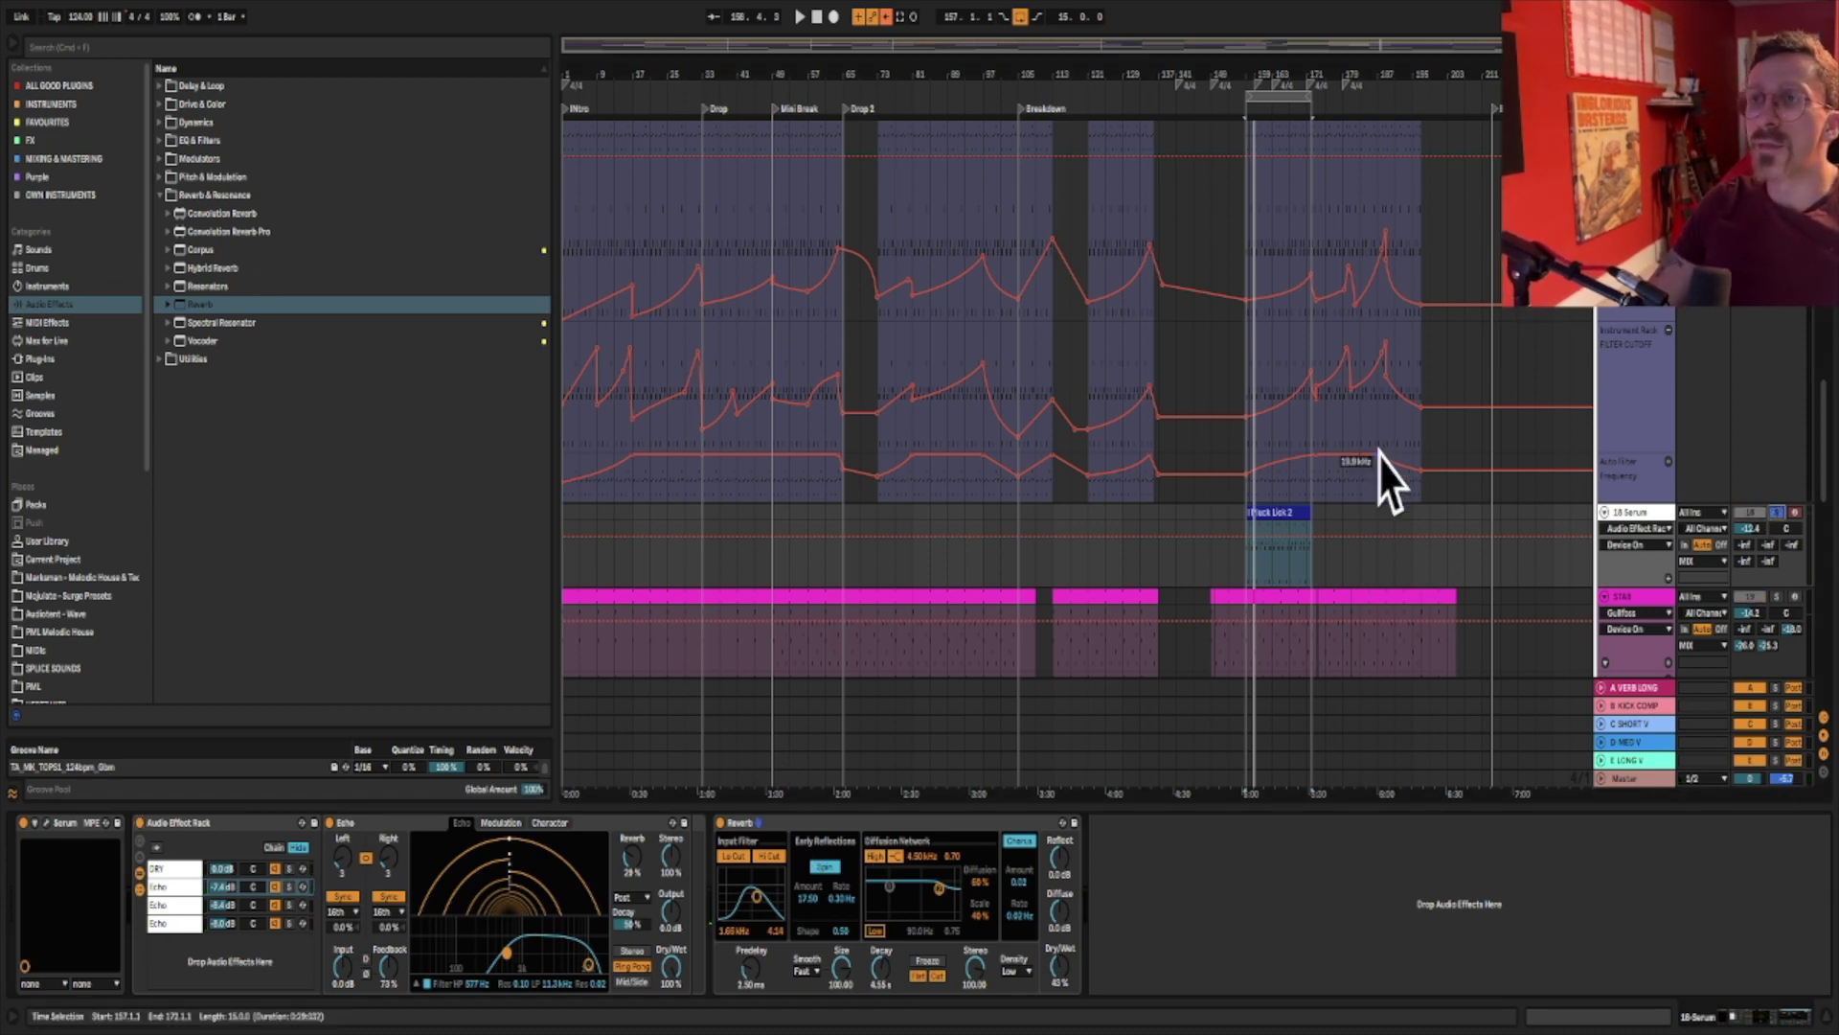
Play the clip and raise the release of Serum's Envelope 2 to about 628 ms.
key("space")
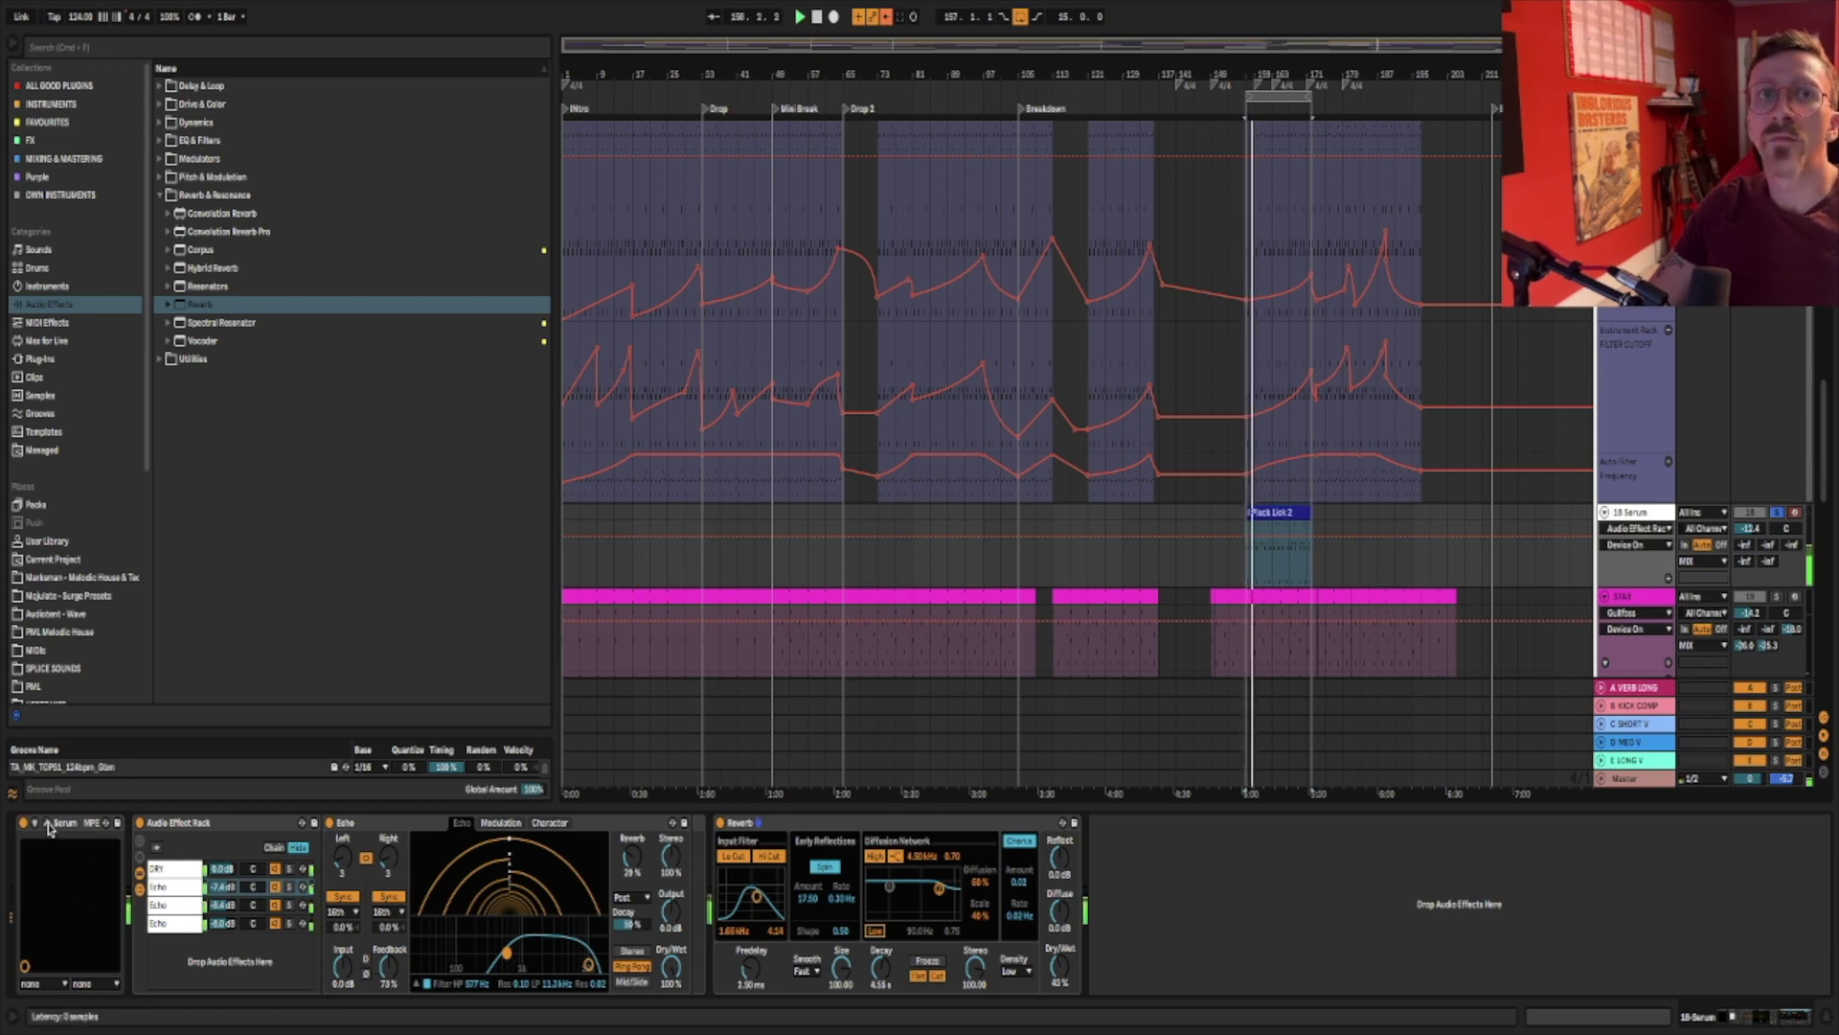
key("super+alt+p")
left_click(663, 486)
left_click_drag(836, 681, 840, 654)
left_click(731, 486)
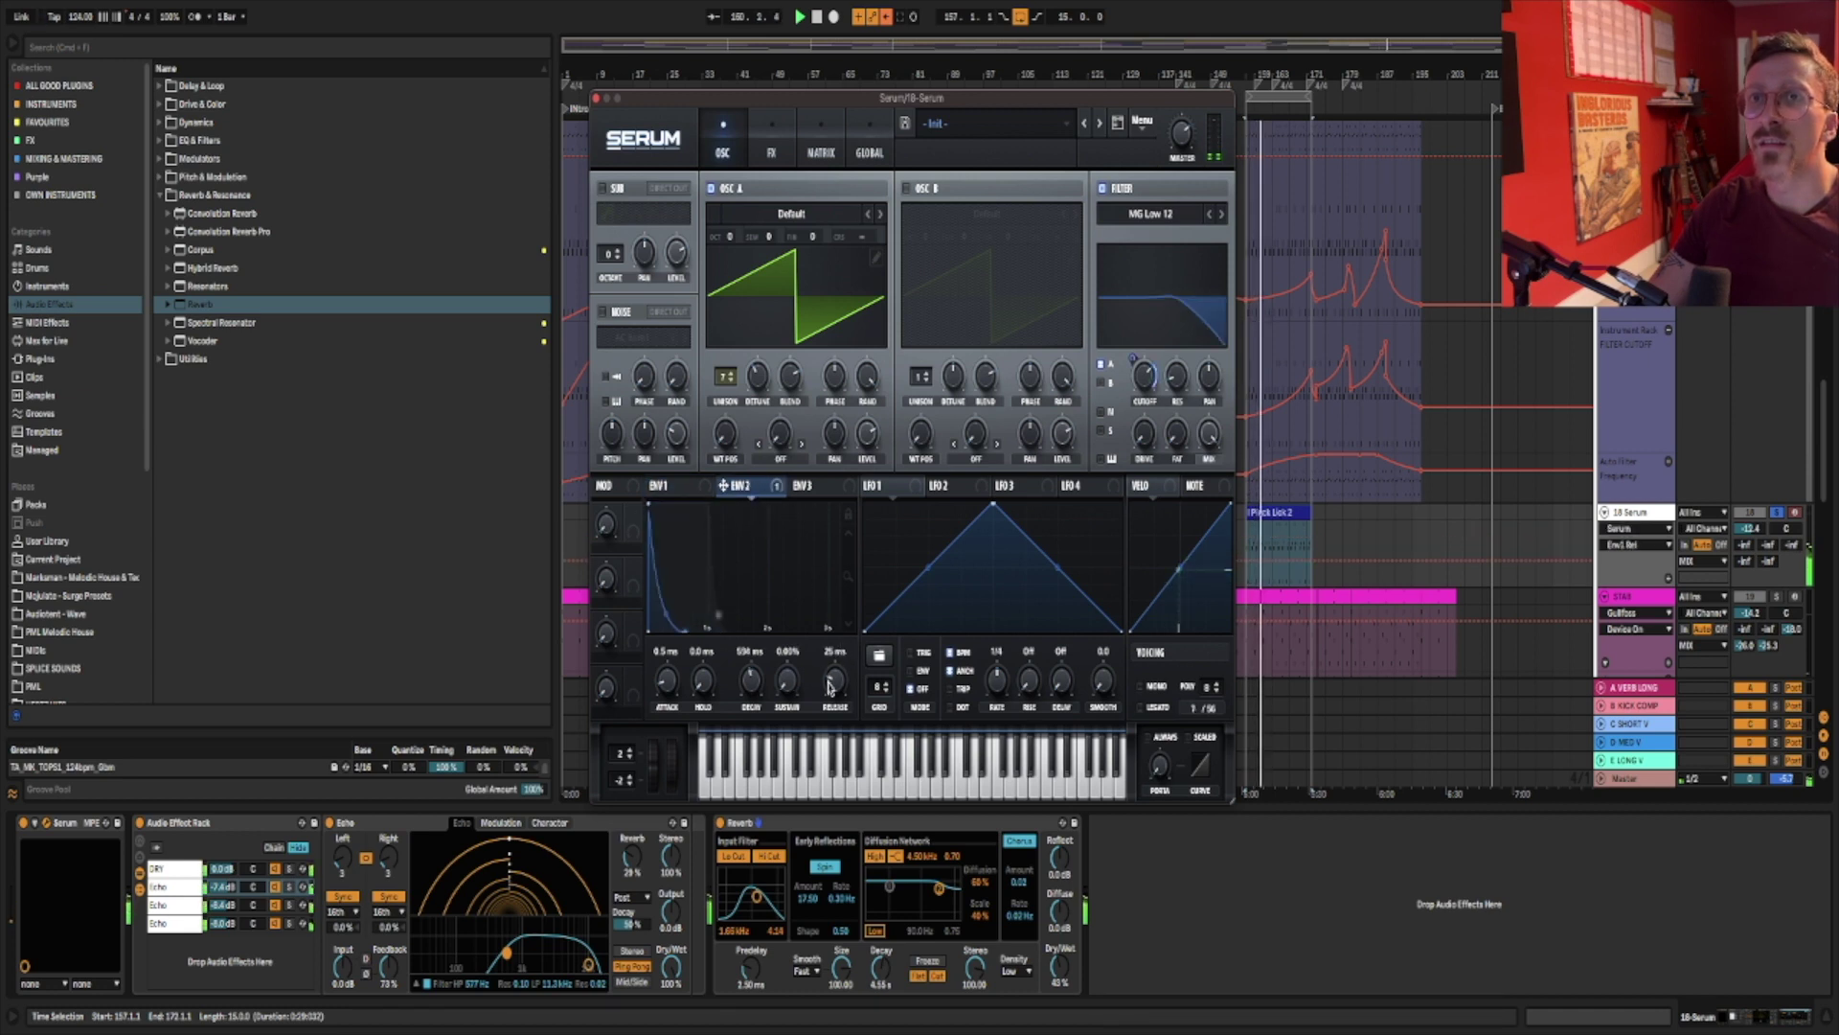
left_click_drag(836, 652, 834, 643)
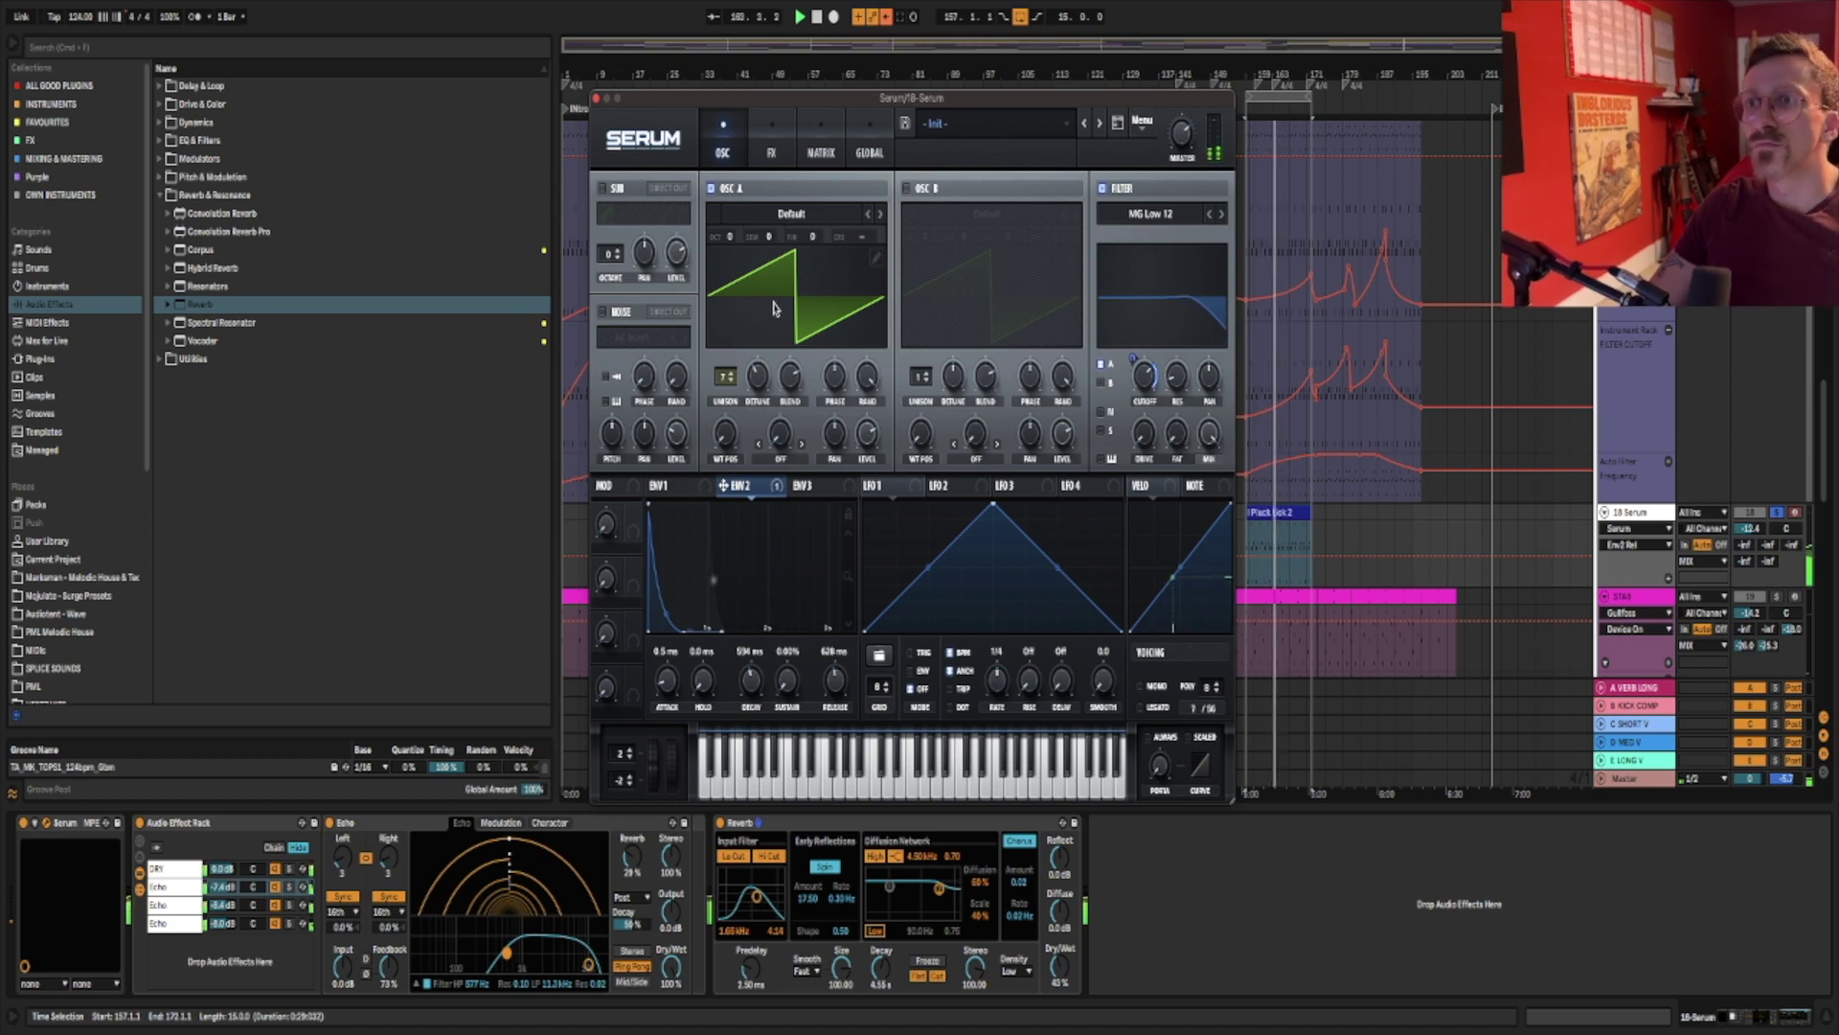
left_click(597, 100)
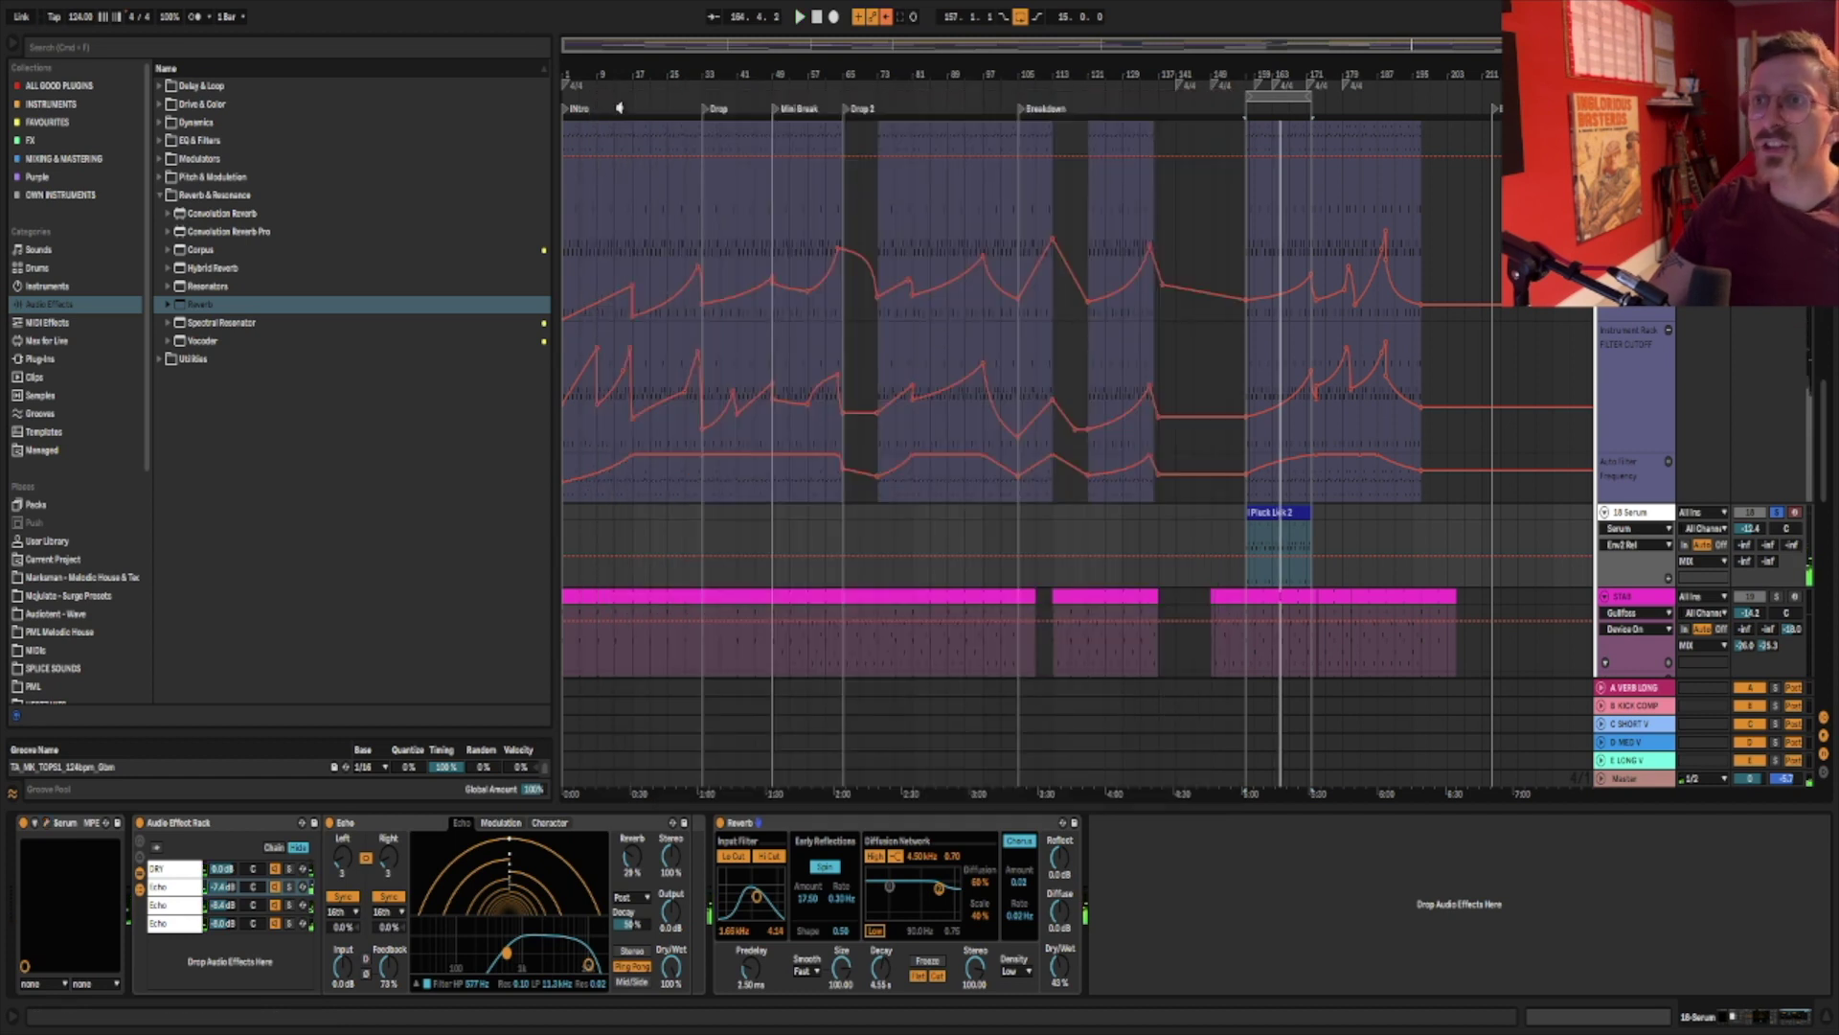
Group the Reverb into its own Audio Effect Rack.
left_click(835, 825)
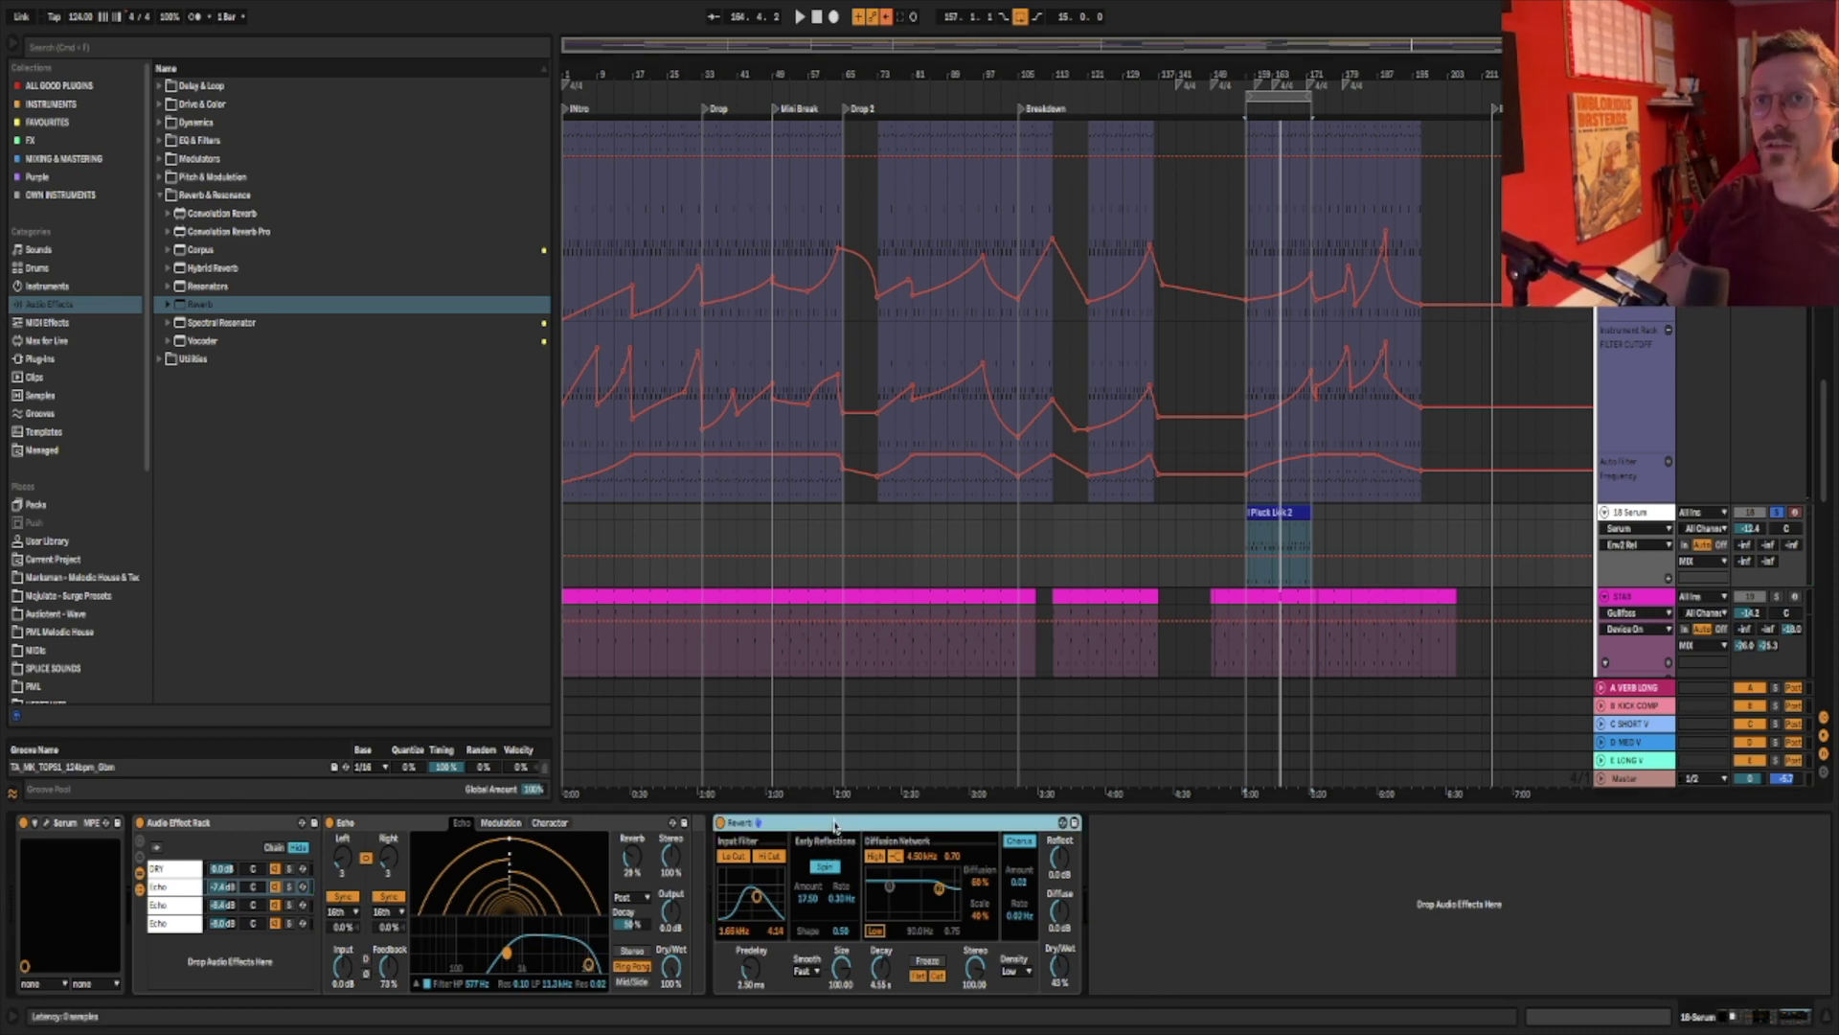
key("super+g")
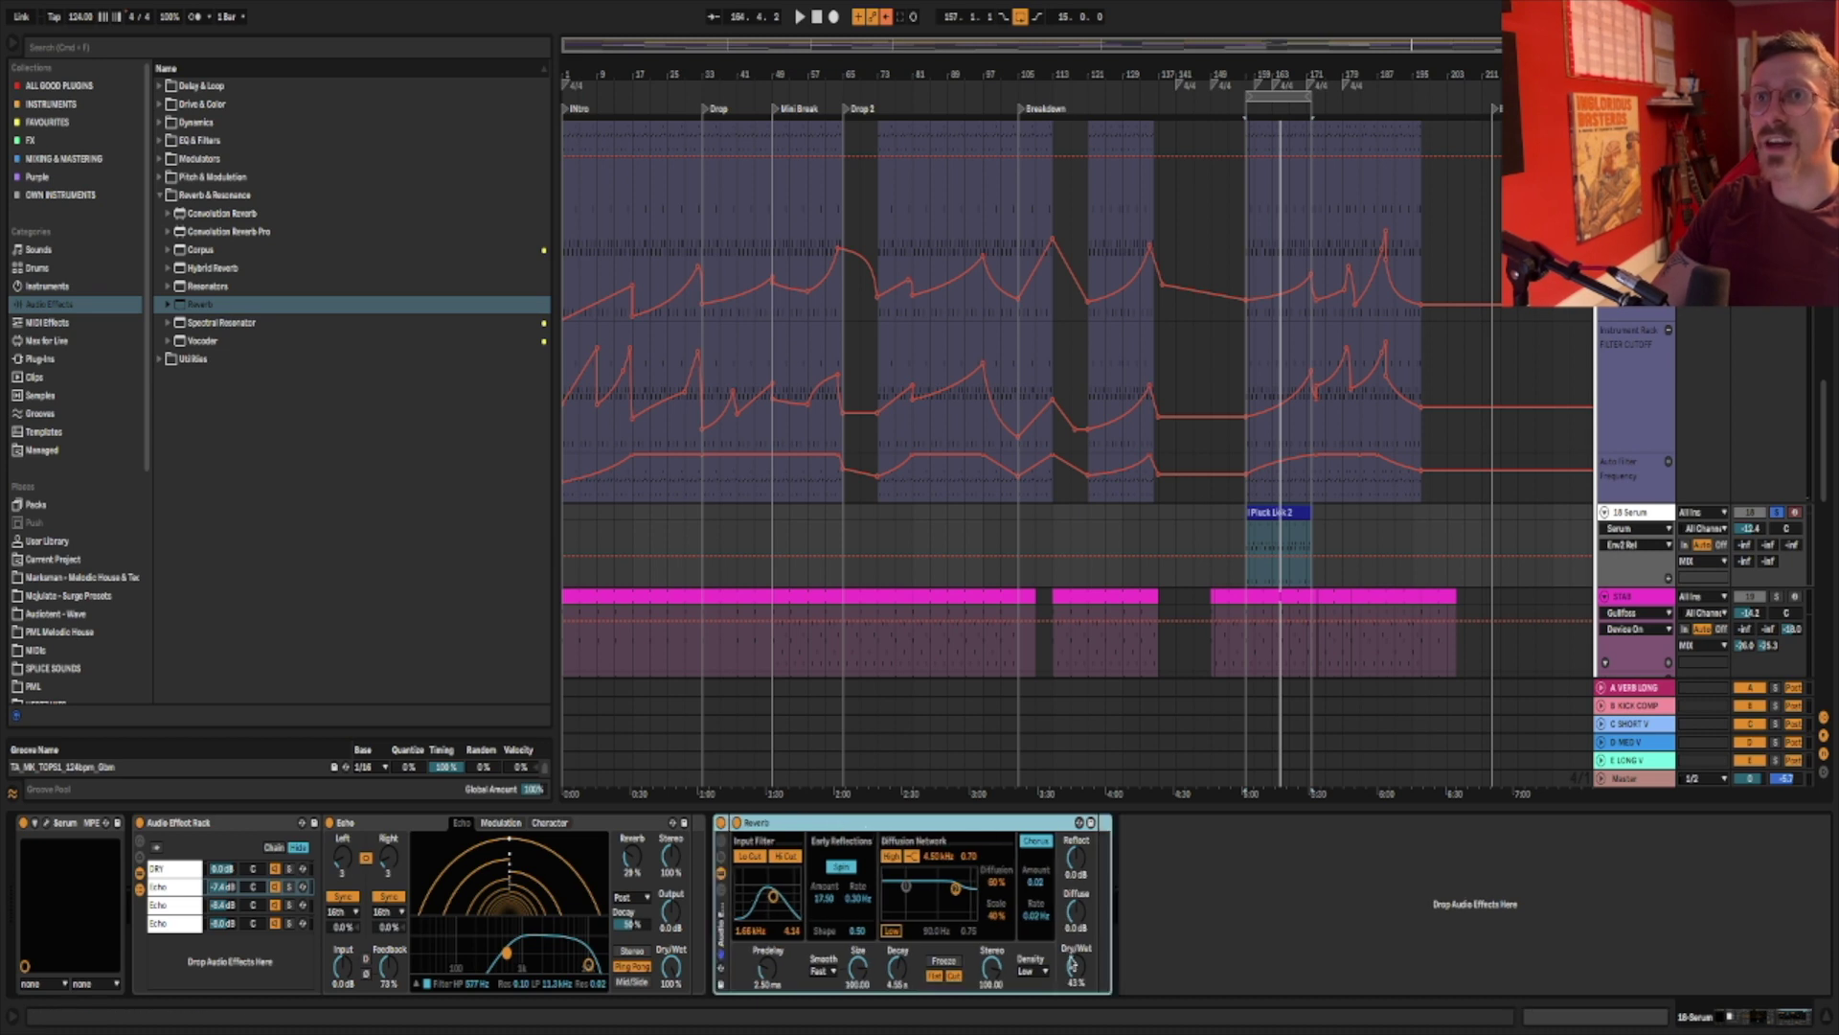
Set the racked Reverb's dry/wet to 100% and show the rack's chain list.
left_click(1078, 967)
key("Delete")
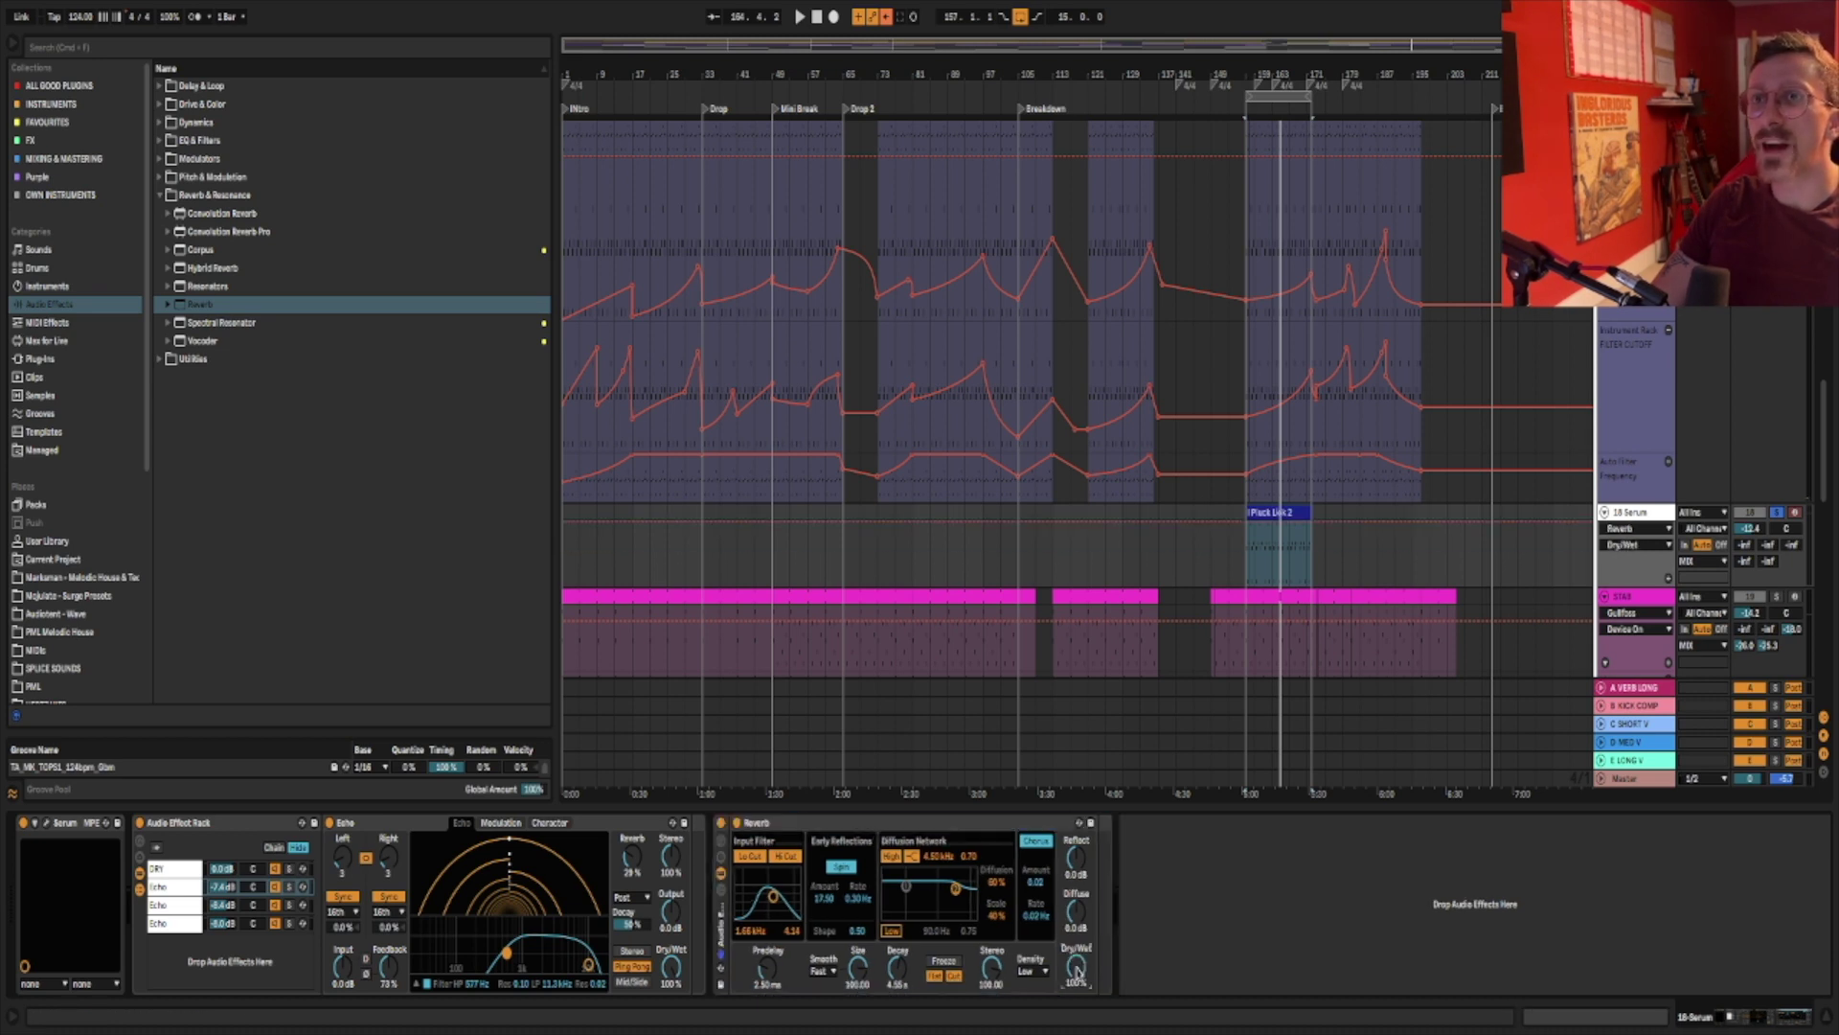
left_click(720, 896)
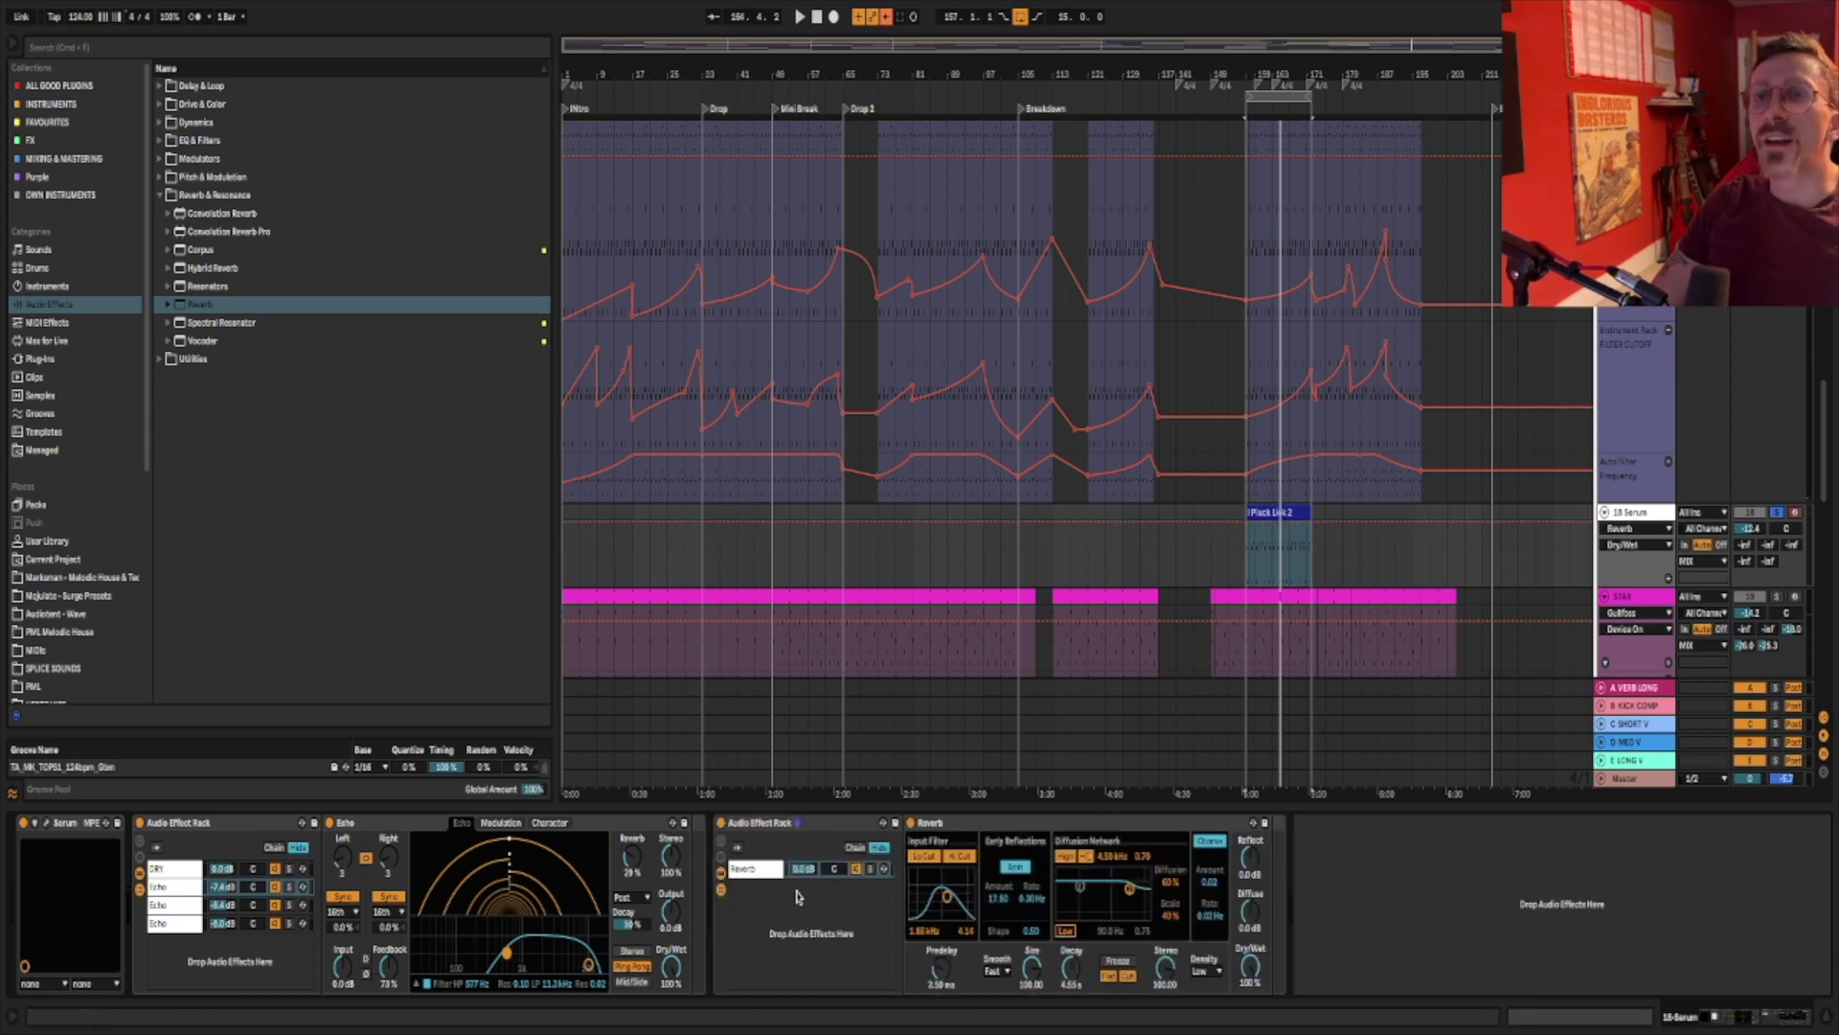
Add an empty chain to the reverb rack, place it above the Reverb chain and name it DRY.
left_click(824, 903)
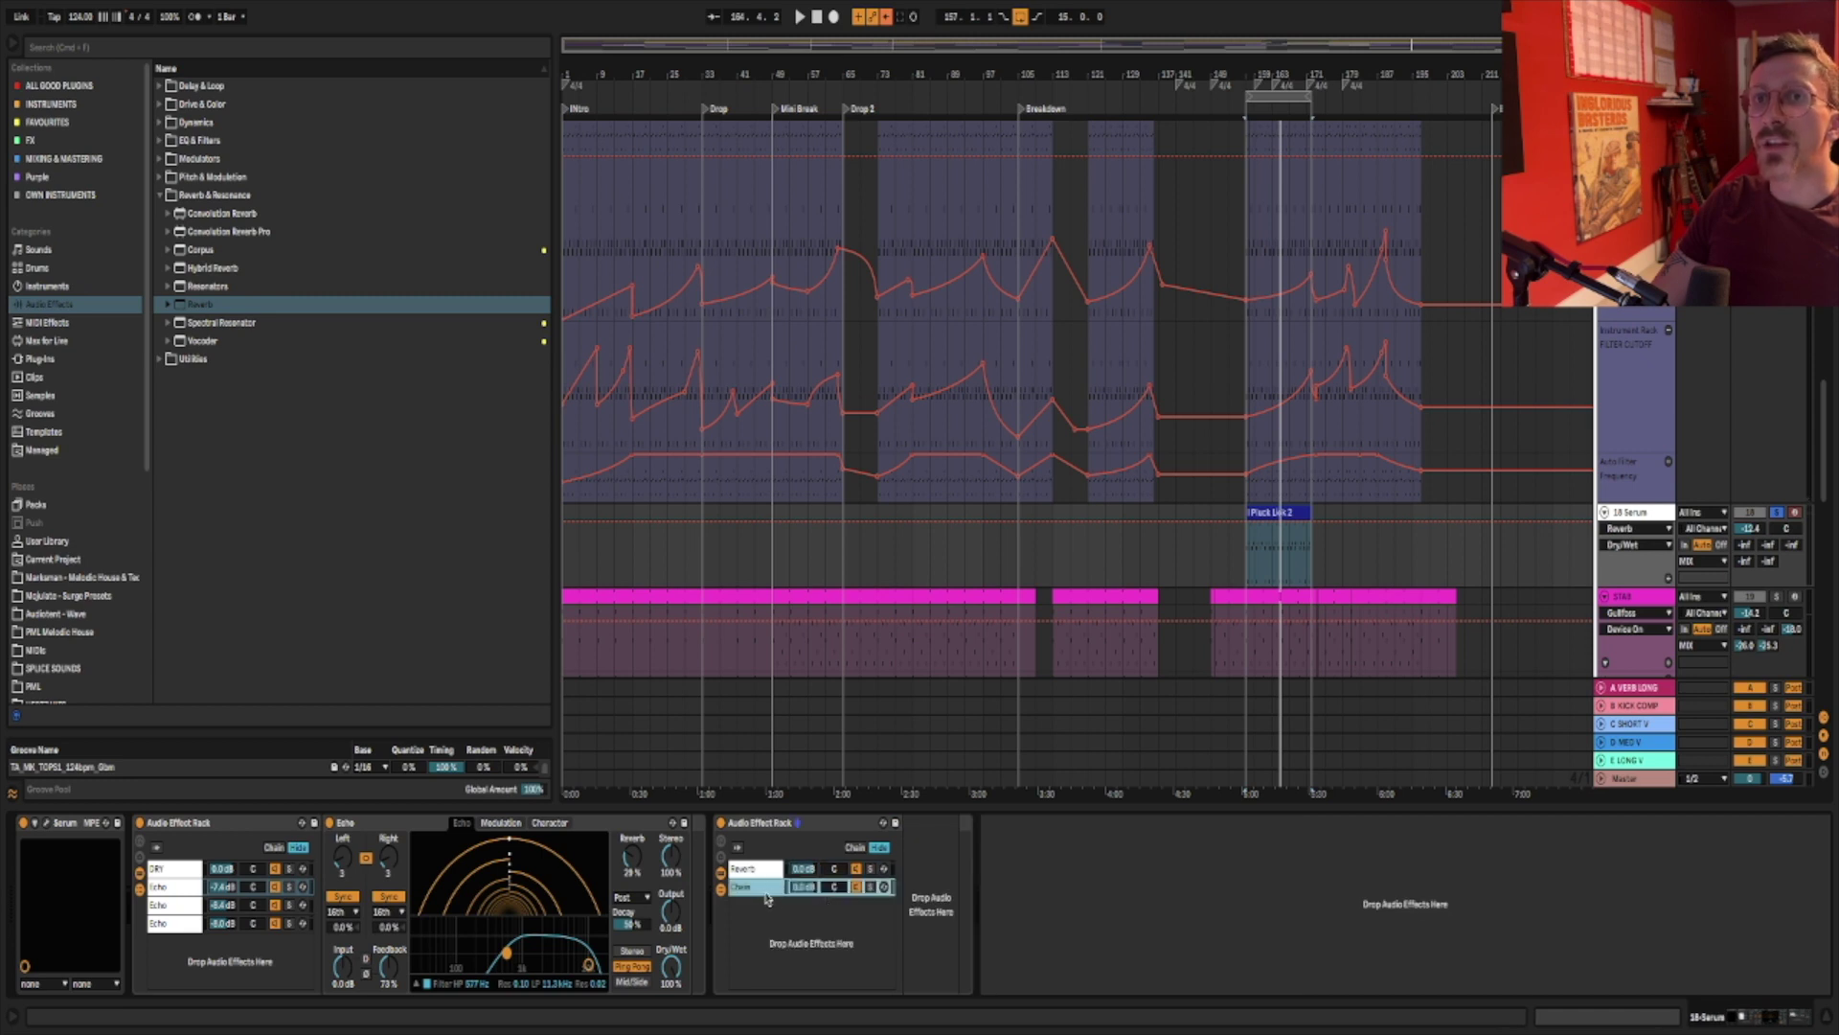
left_click_drag(764, 864, 763, 872)
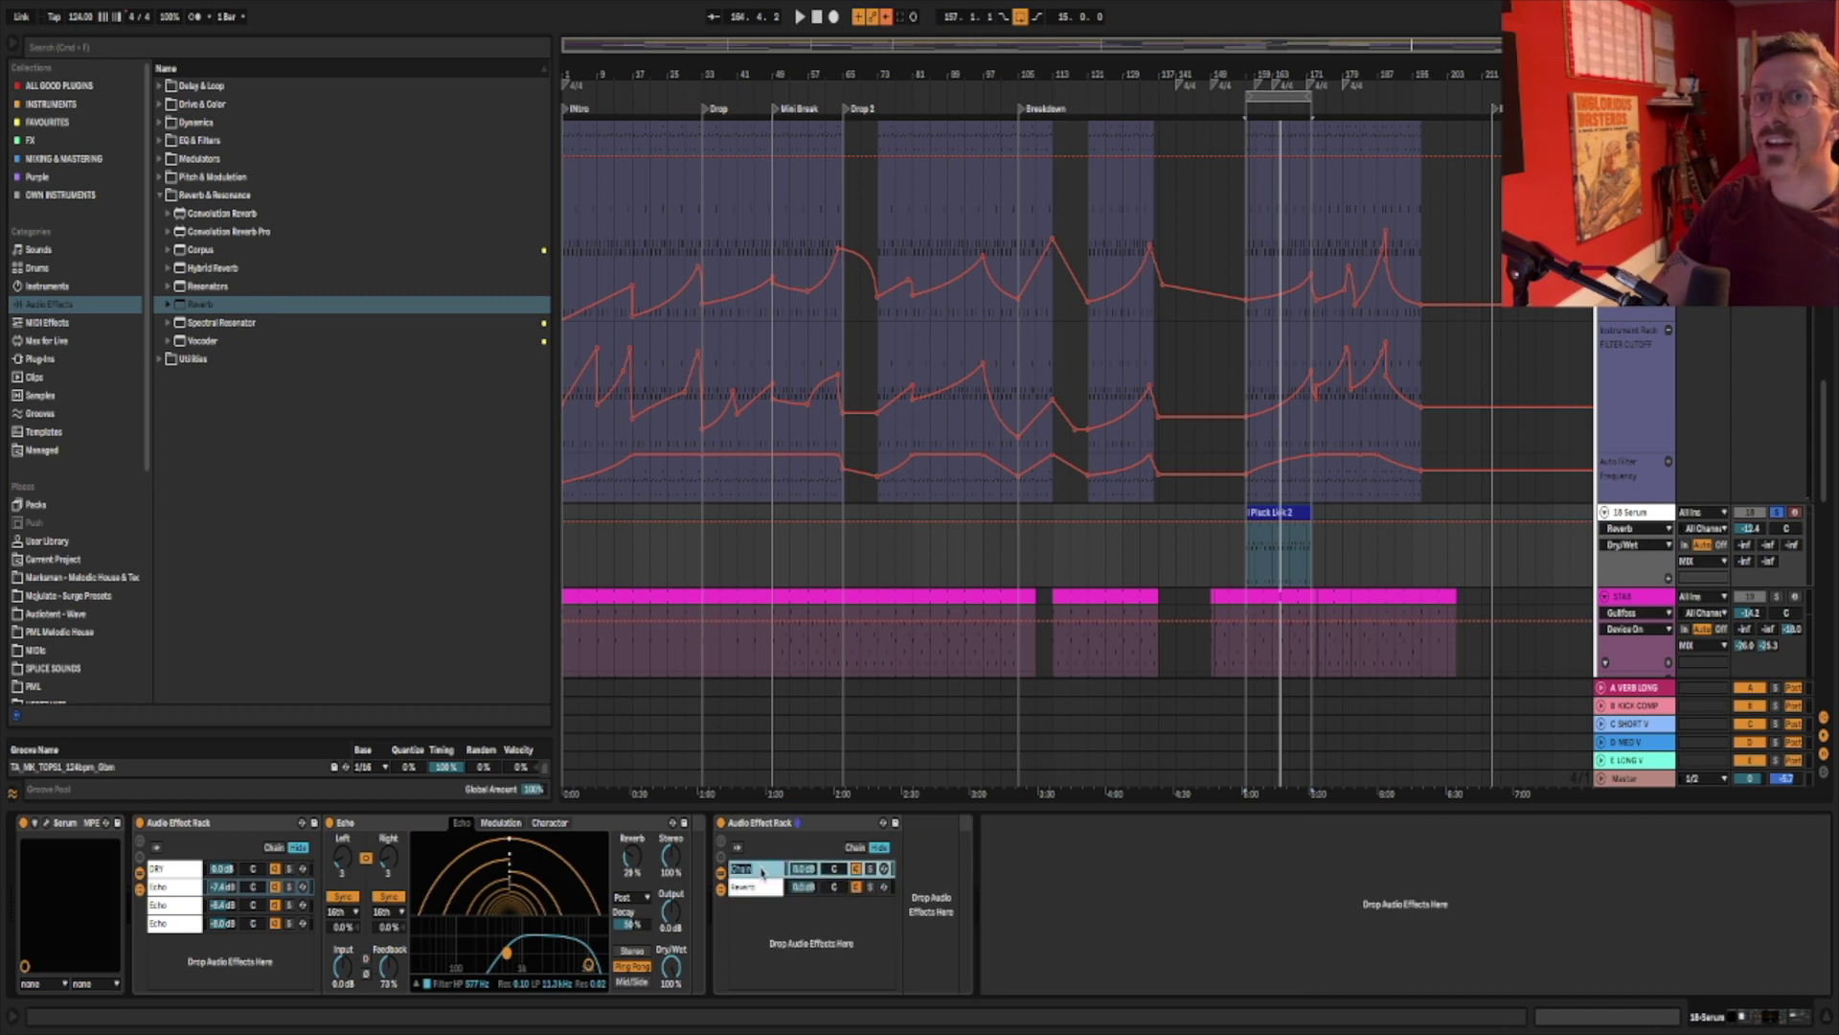
type("DRY")
key("BackSpace")
key("BackSpace")
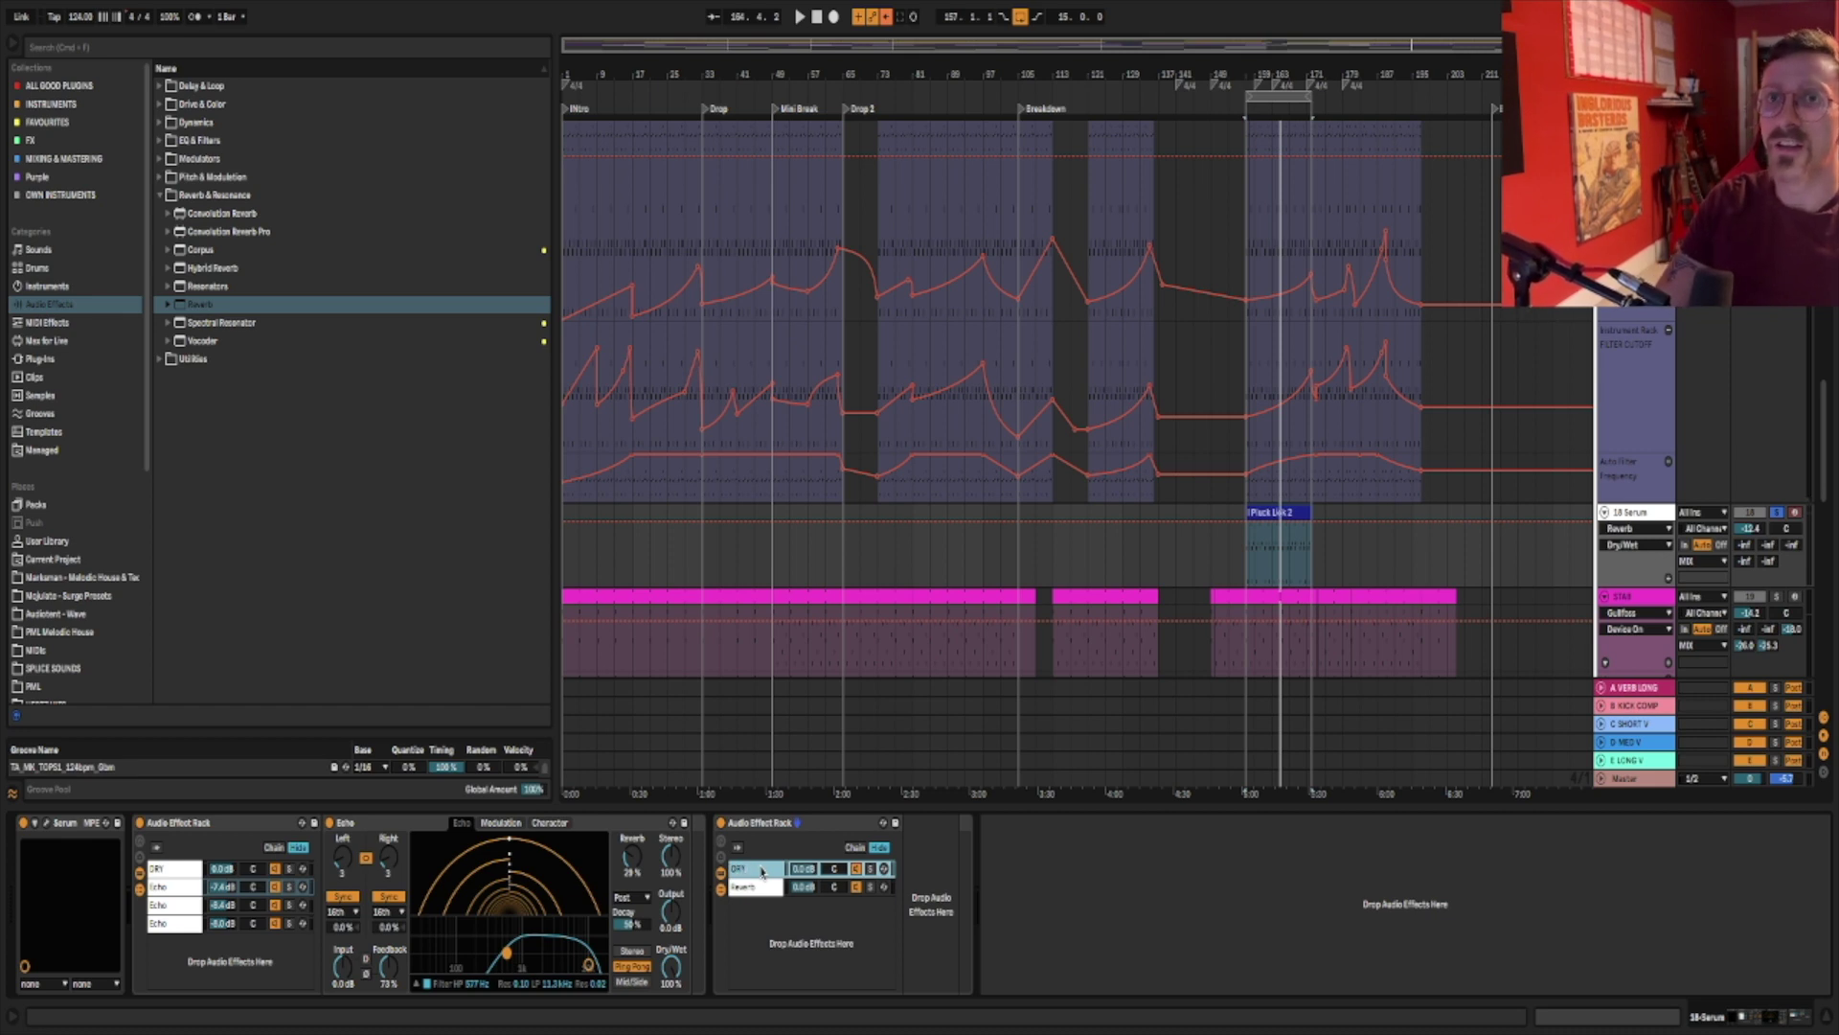
Add a Compressor from the Favourites collection after the Reverb in the Reverb chain.
left_click(758, 887)
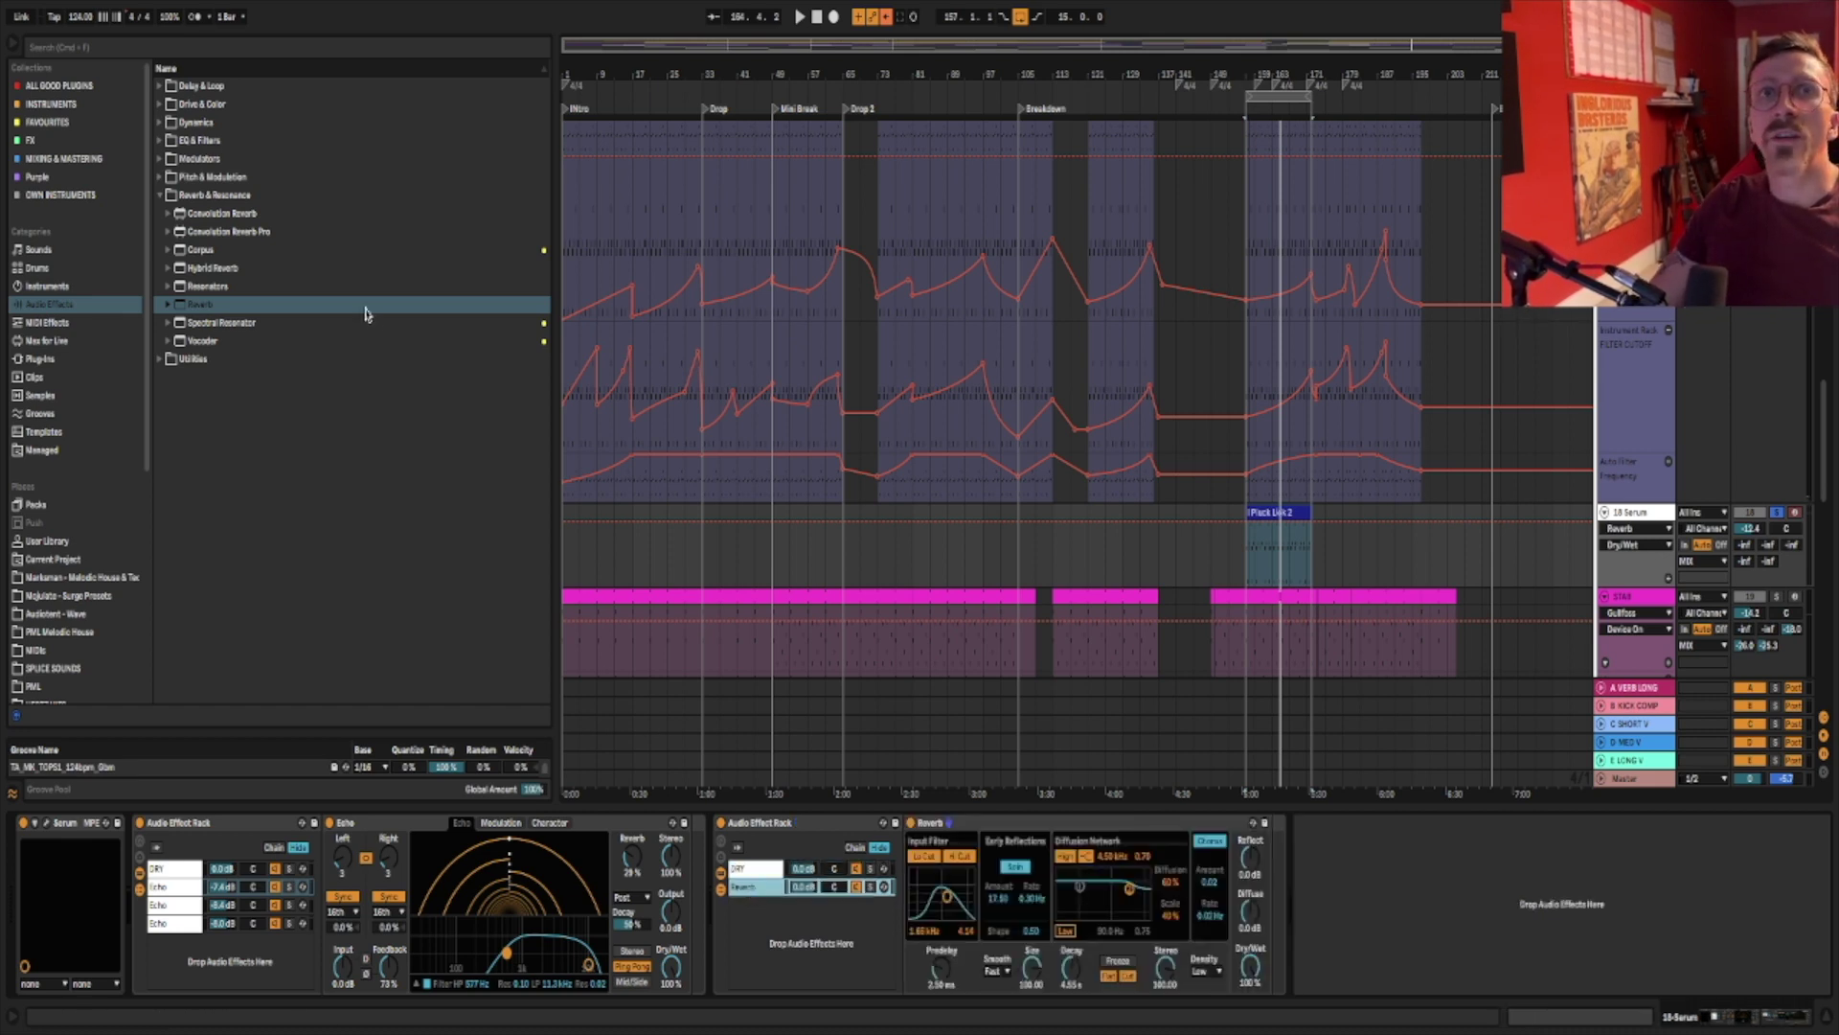
left_click(98, 121)
left_click(231, 231)
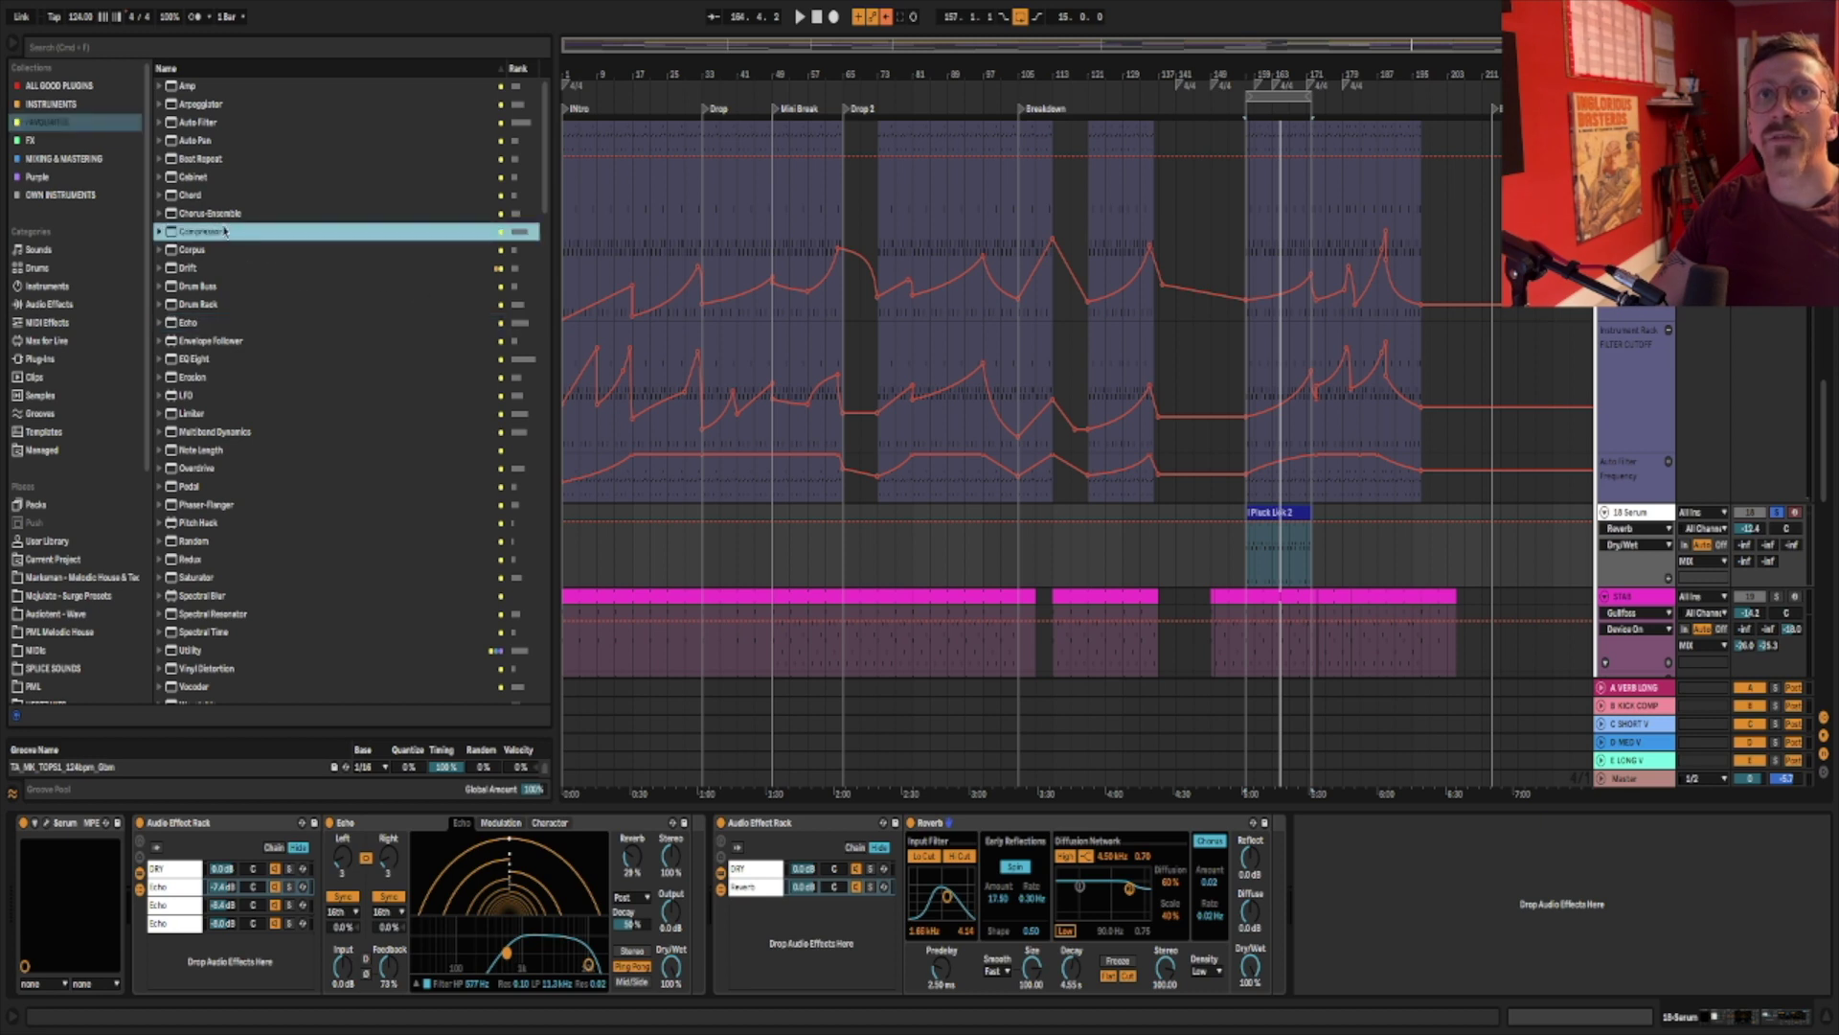
left_click_drag(1089, 810, 1246, 860)
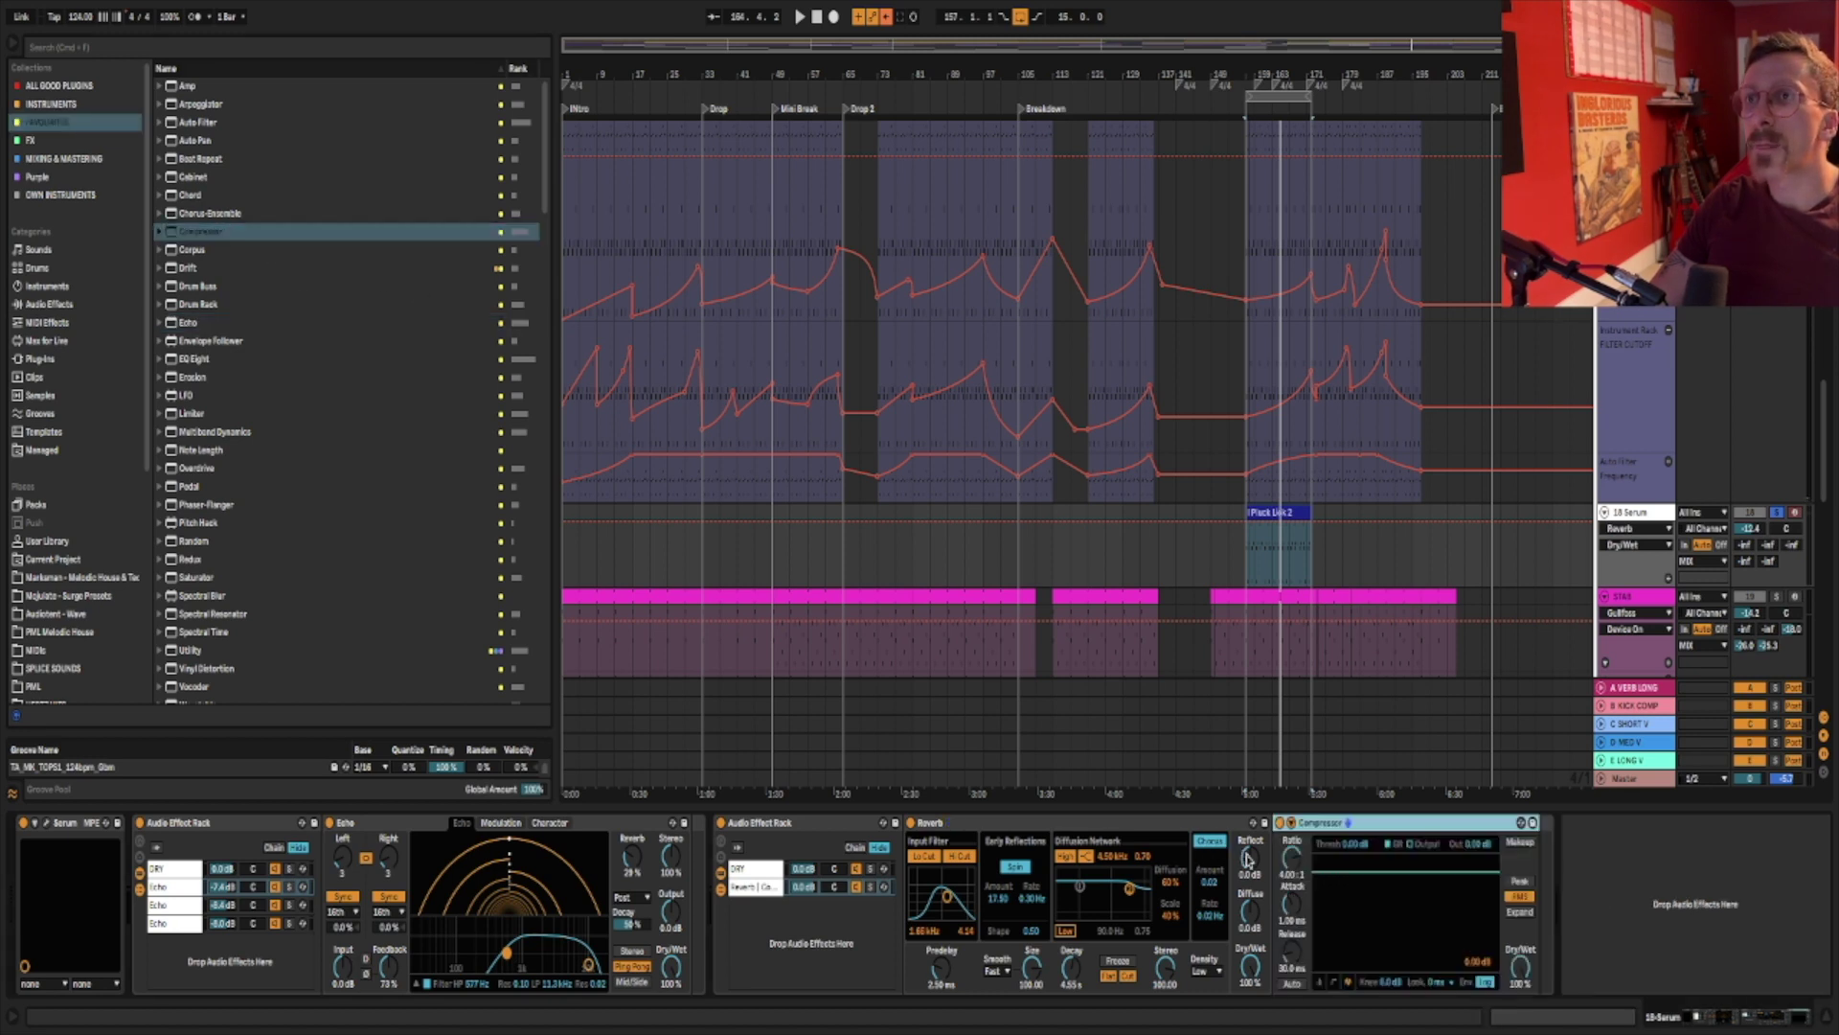
Enable the Compressor's sidechain and take its audio from the 18-Serum track.
left_click(1305, 842)
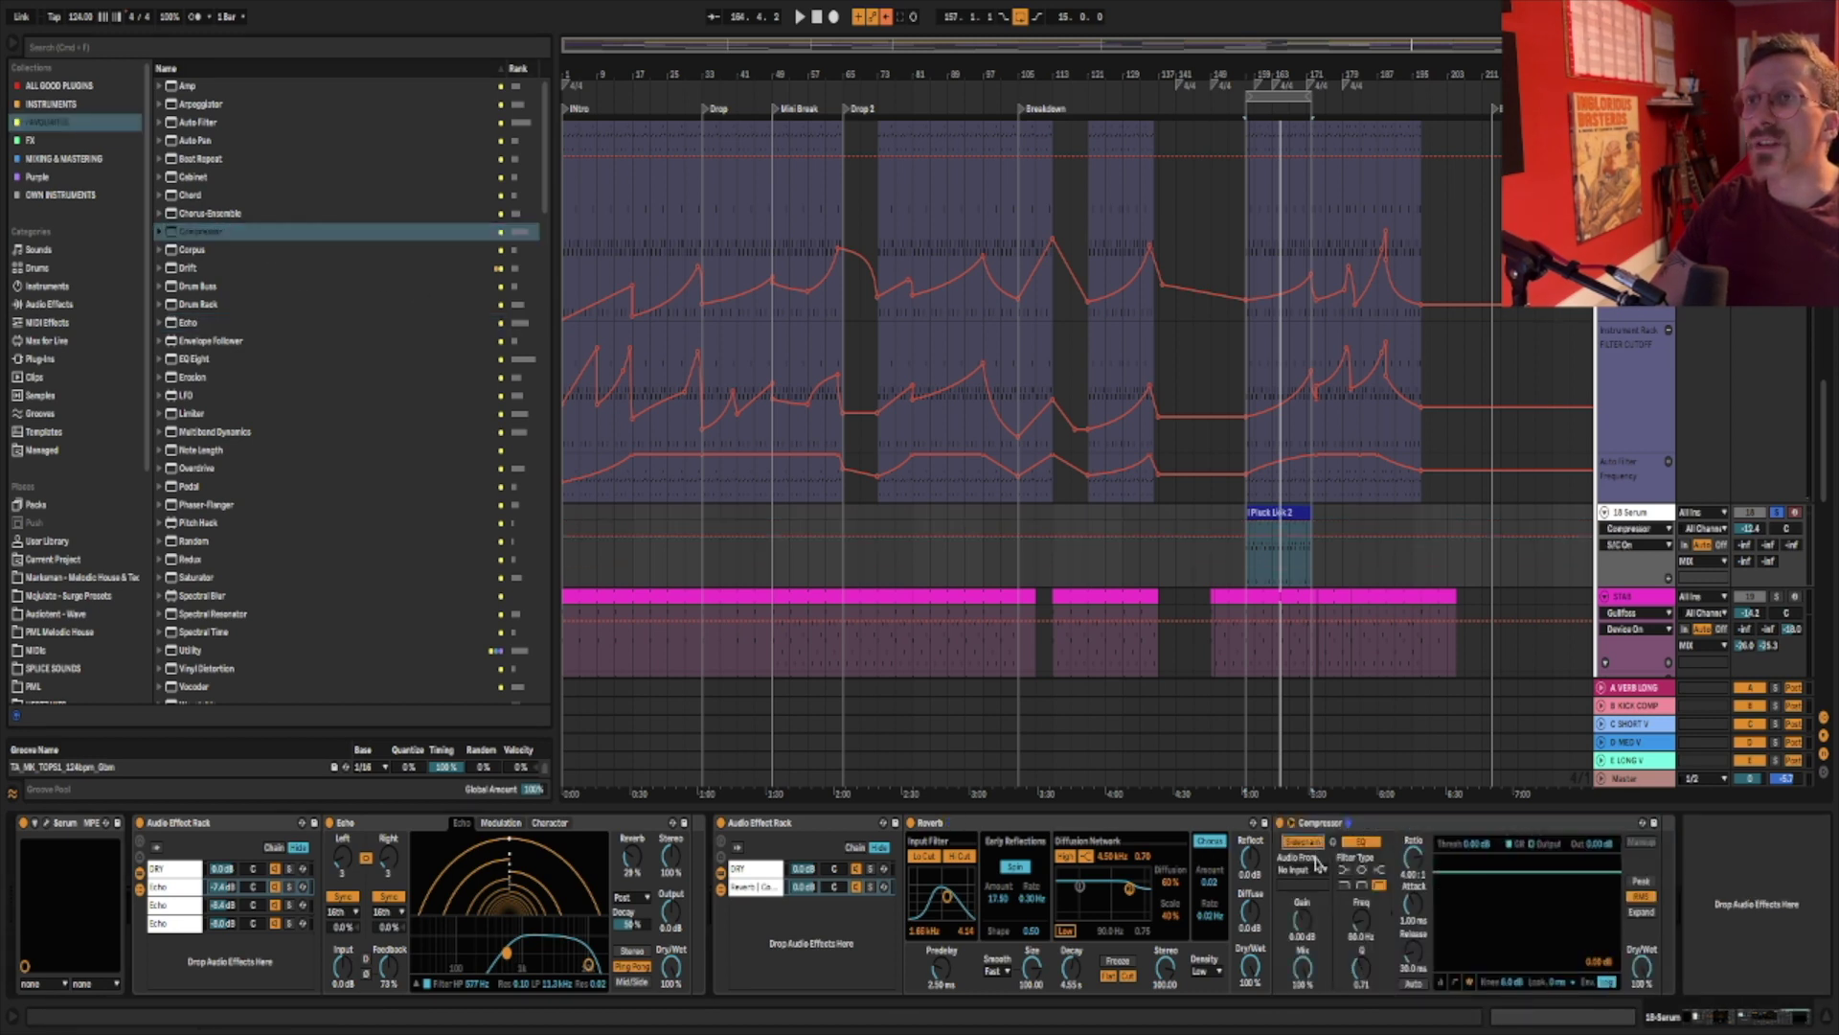
left_click(1309, 868)
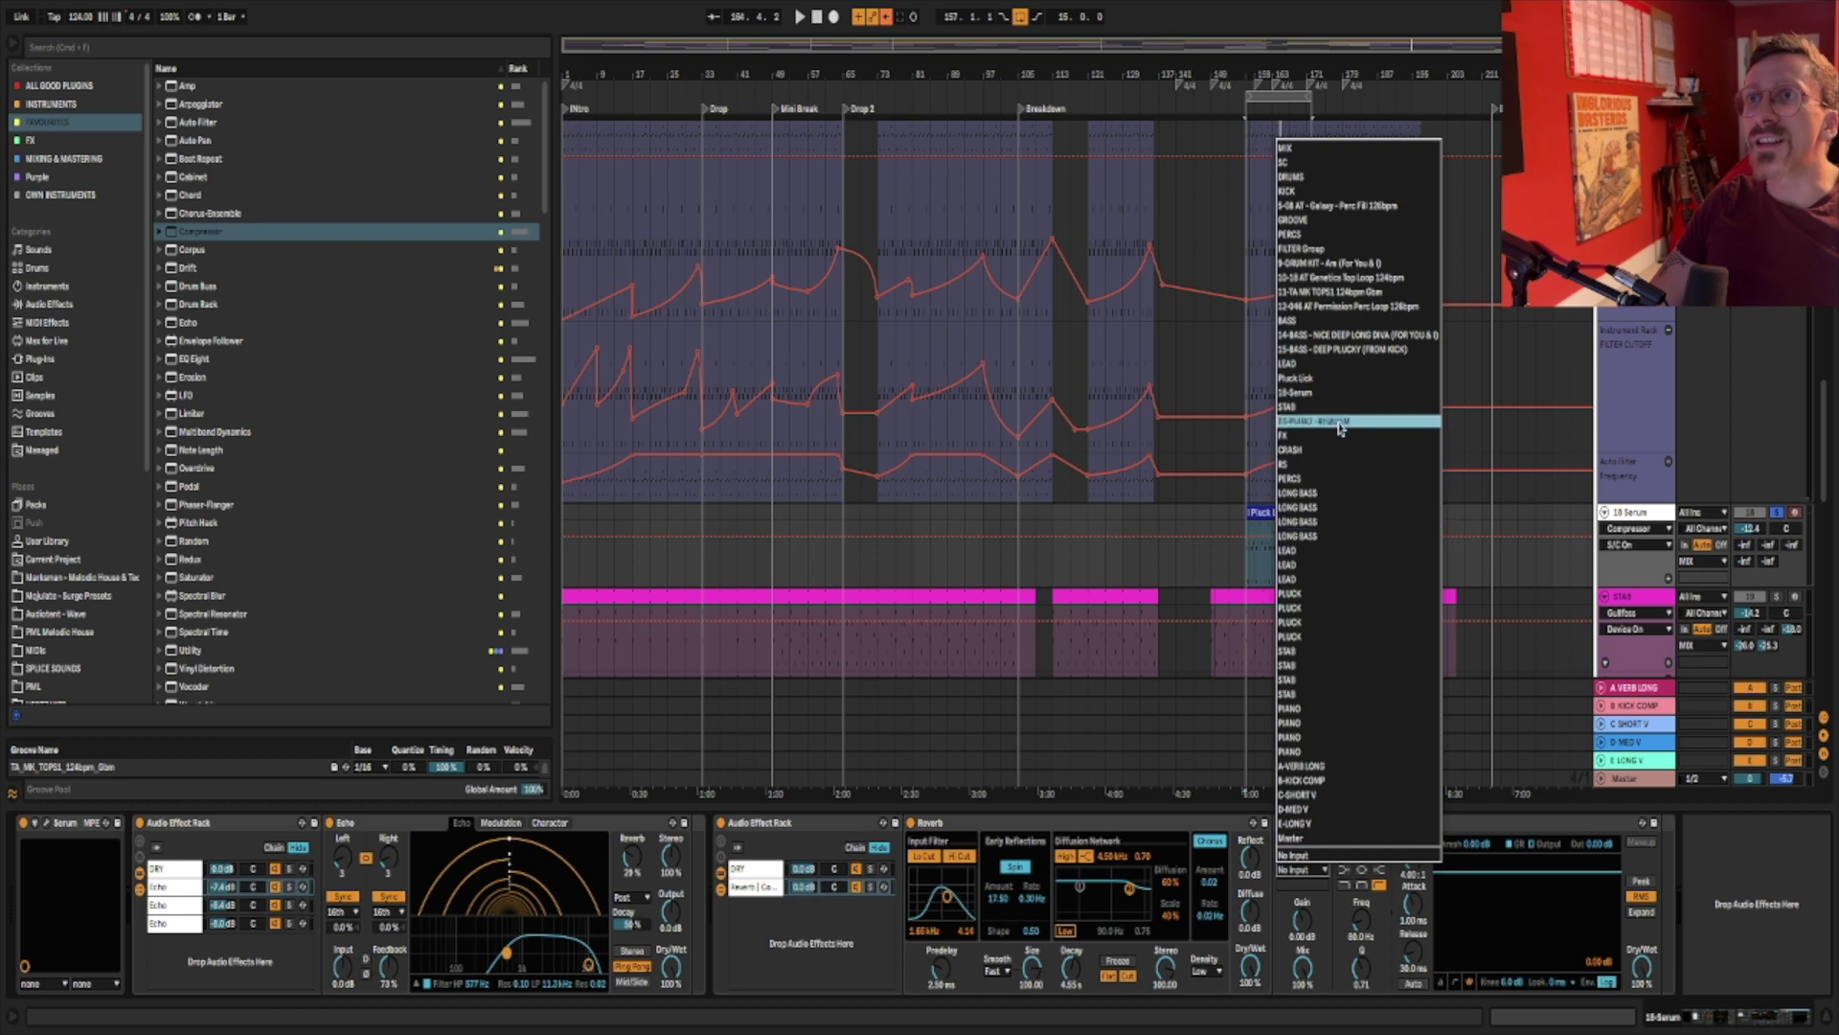
key("Return")
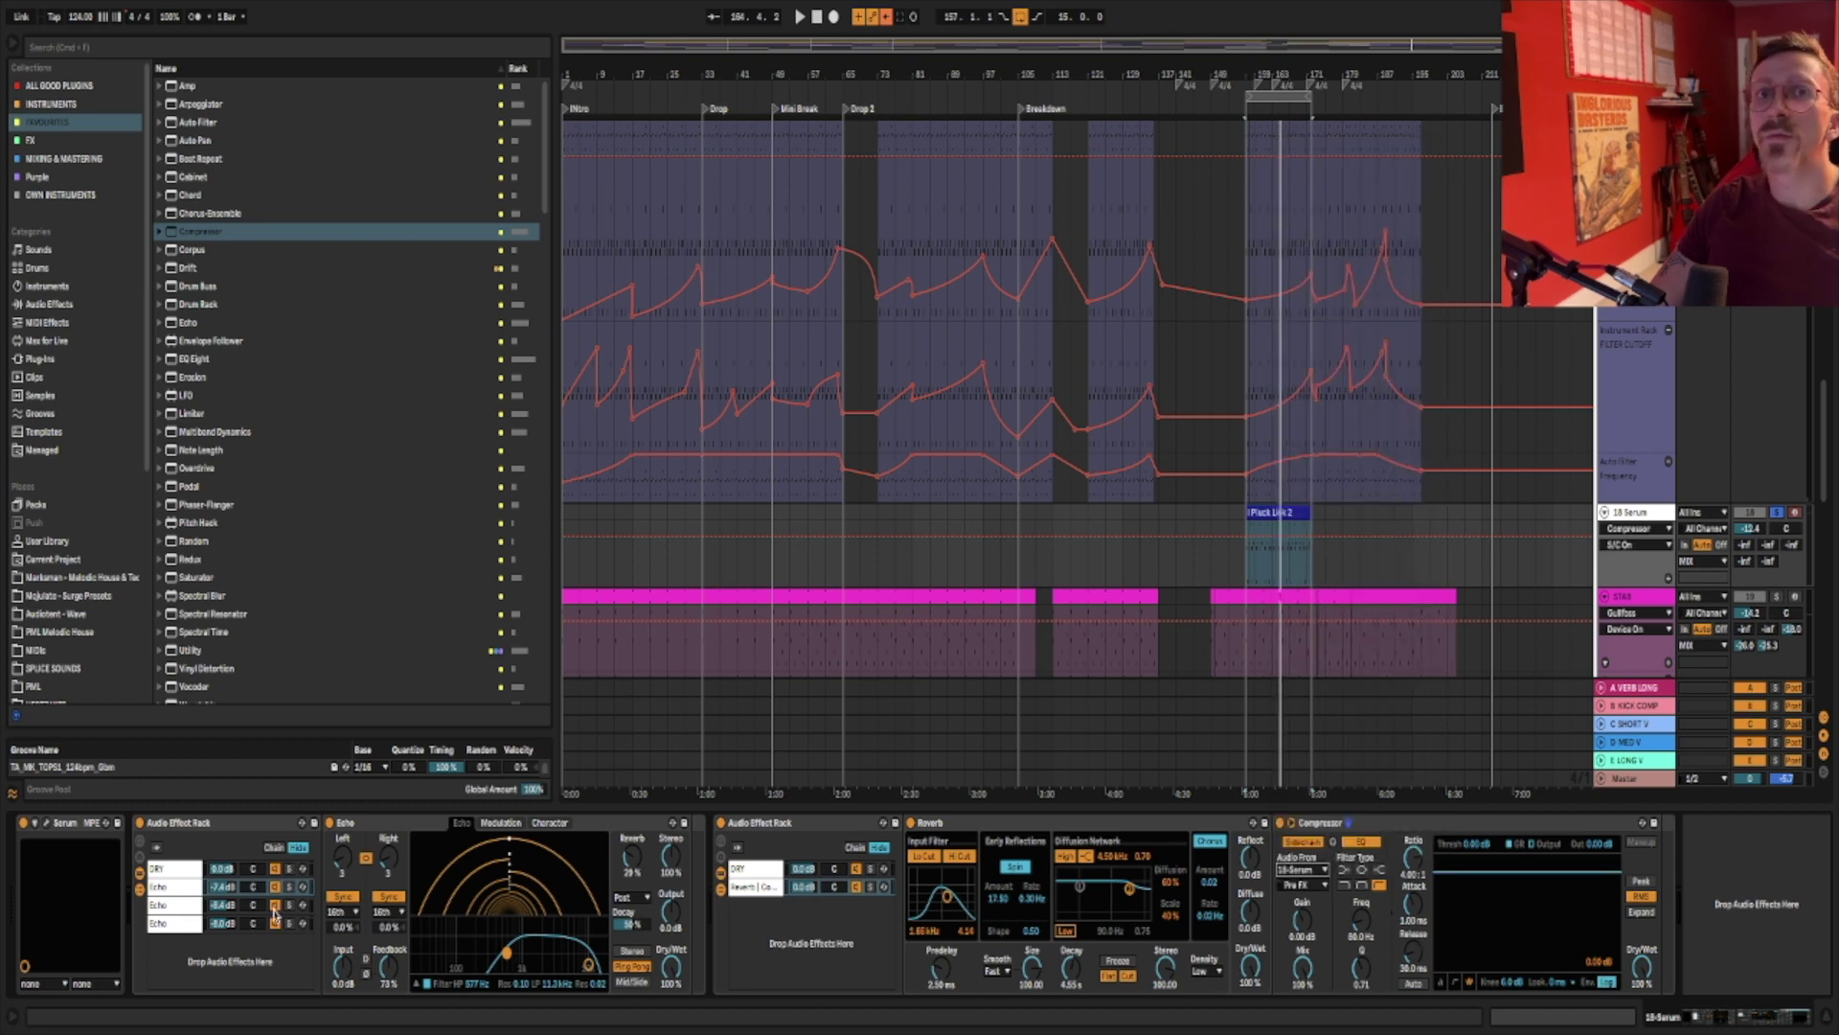
With the delay rack bypassed and the clip playing, set the Reverb Compressor's threshold to about -35 dB and its release to about 113 ms.
left_click(139, 822)
key("space")
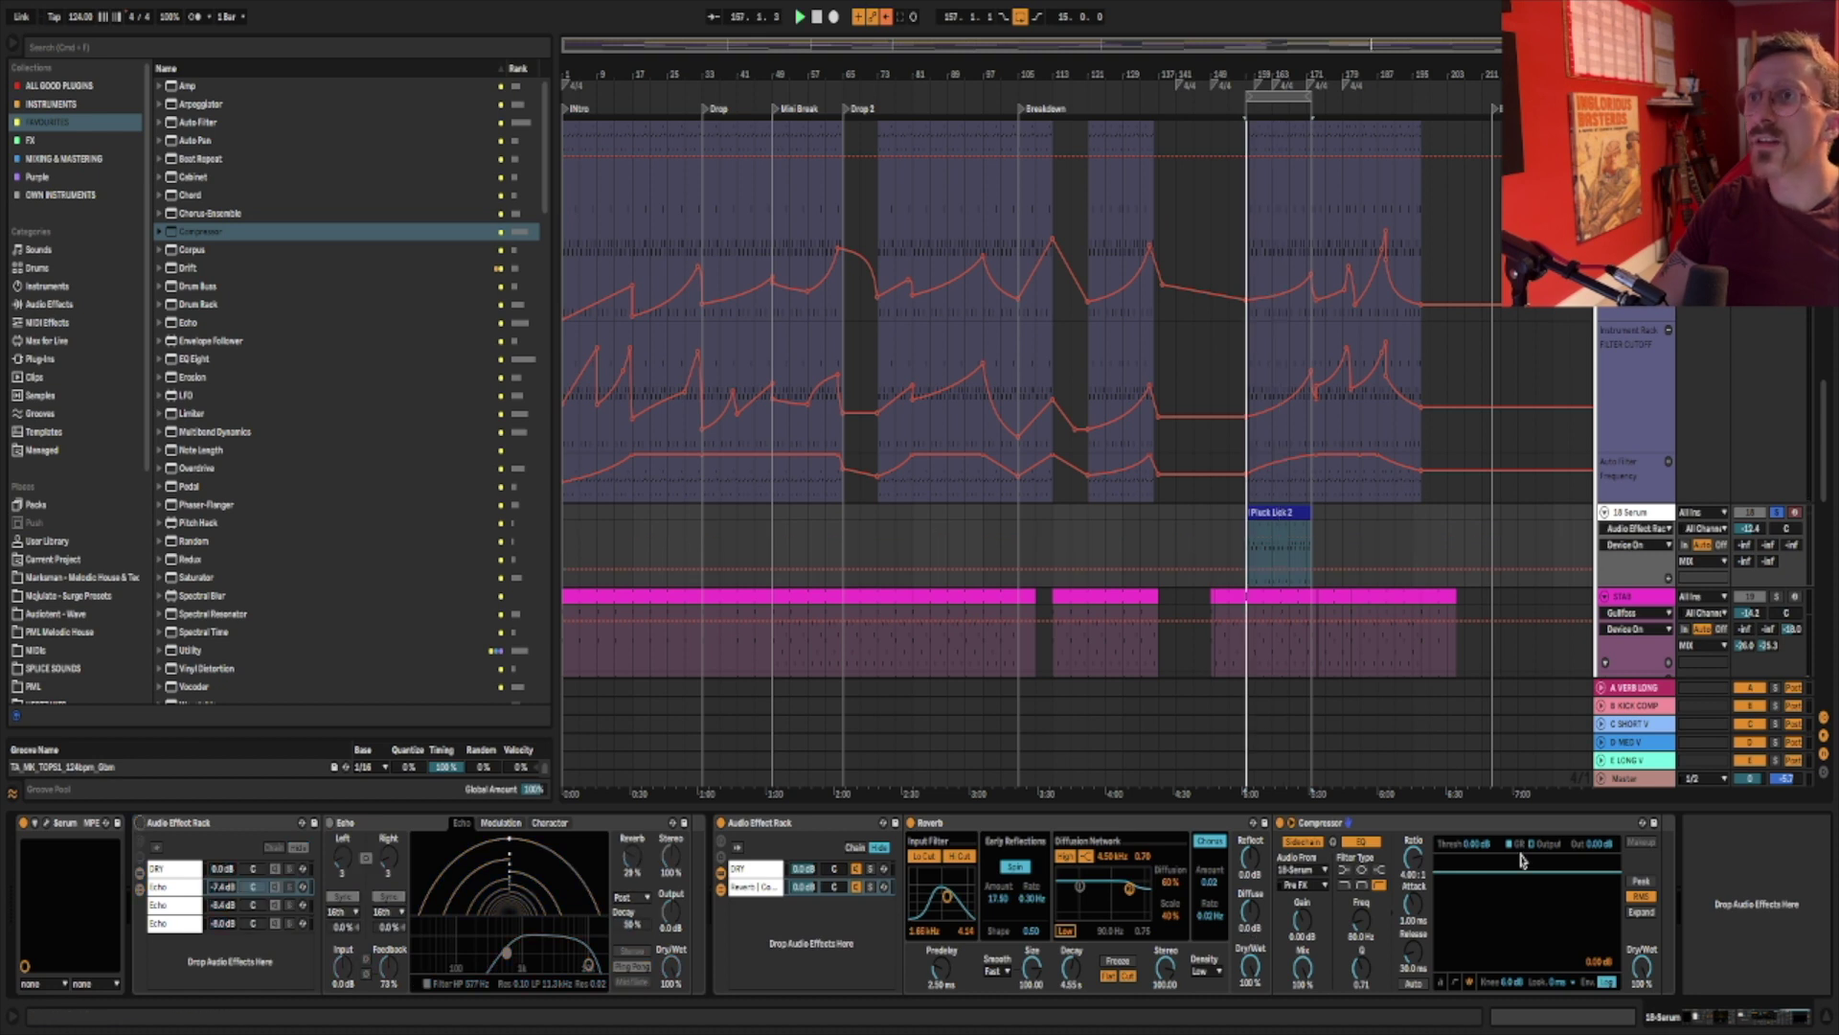
left_click_drag(1533, 879, 1533, 947)
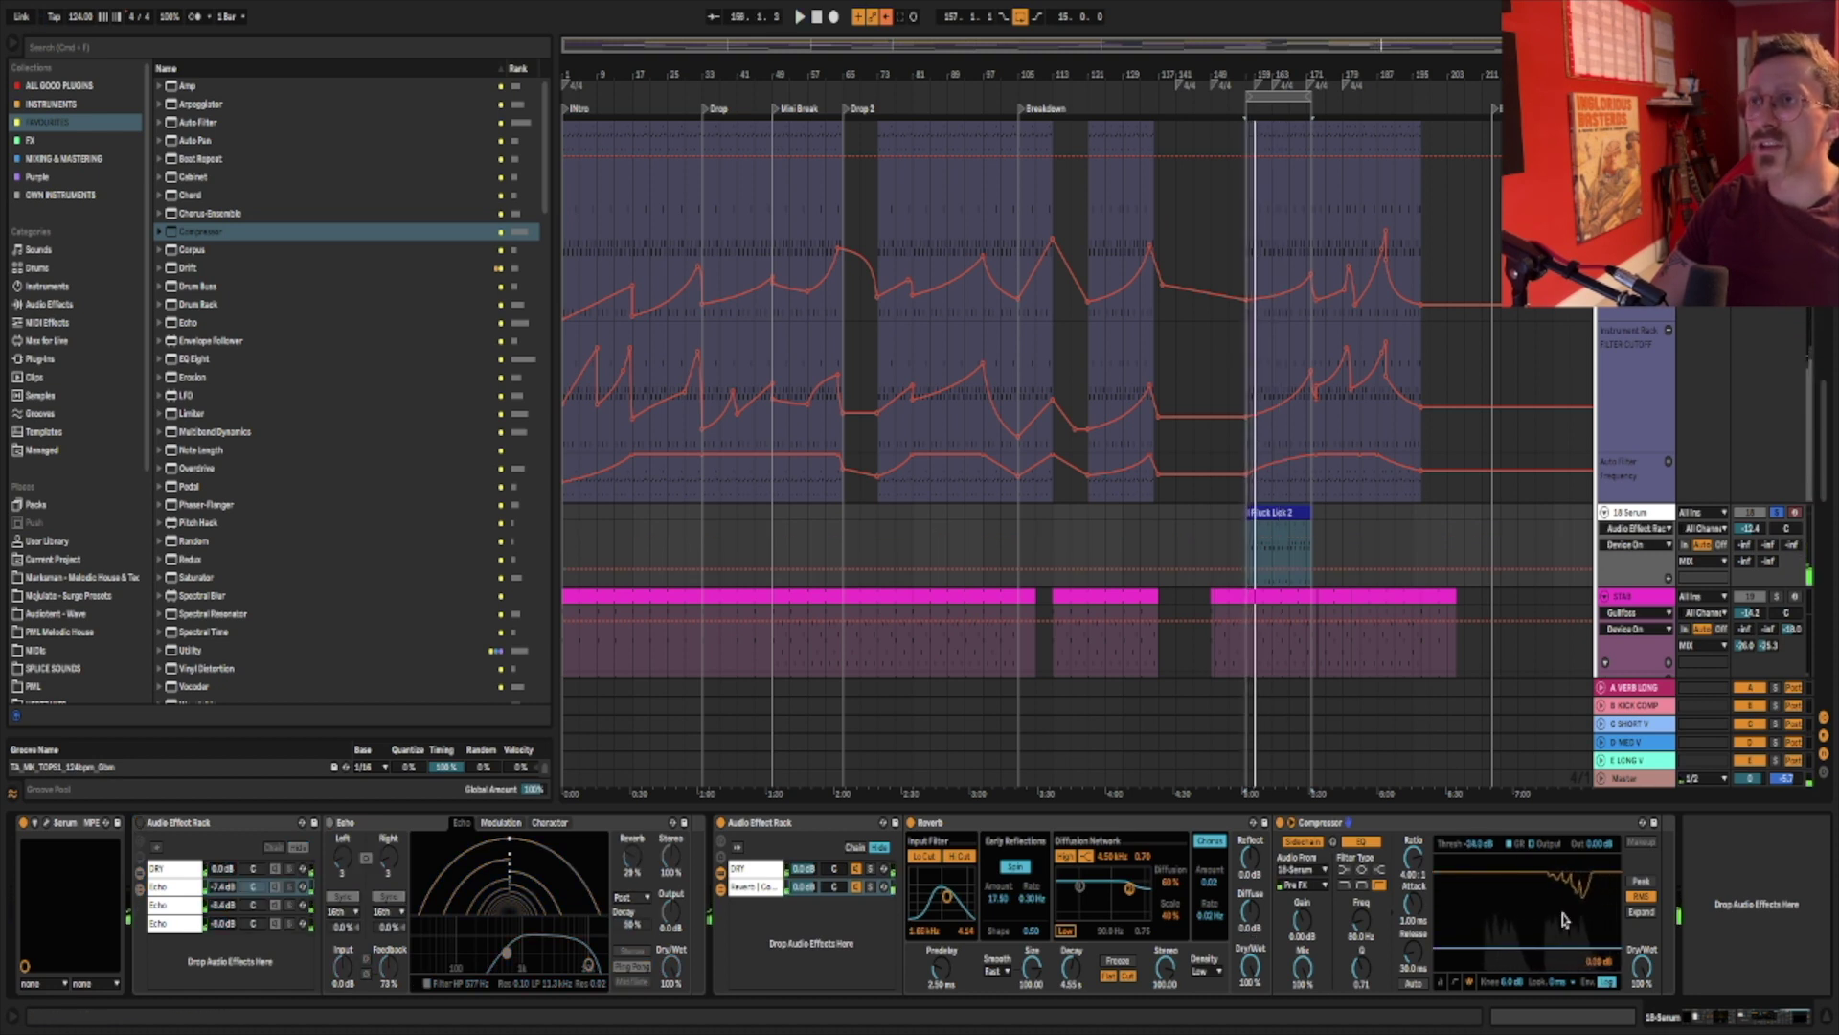
left_click_drag(1413, 951, 1413, 923)
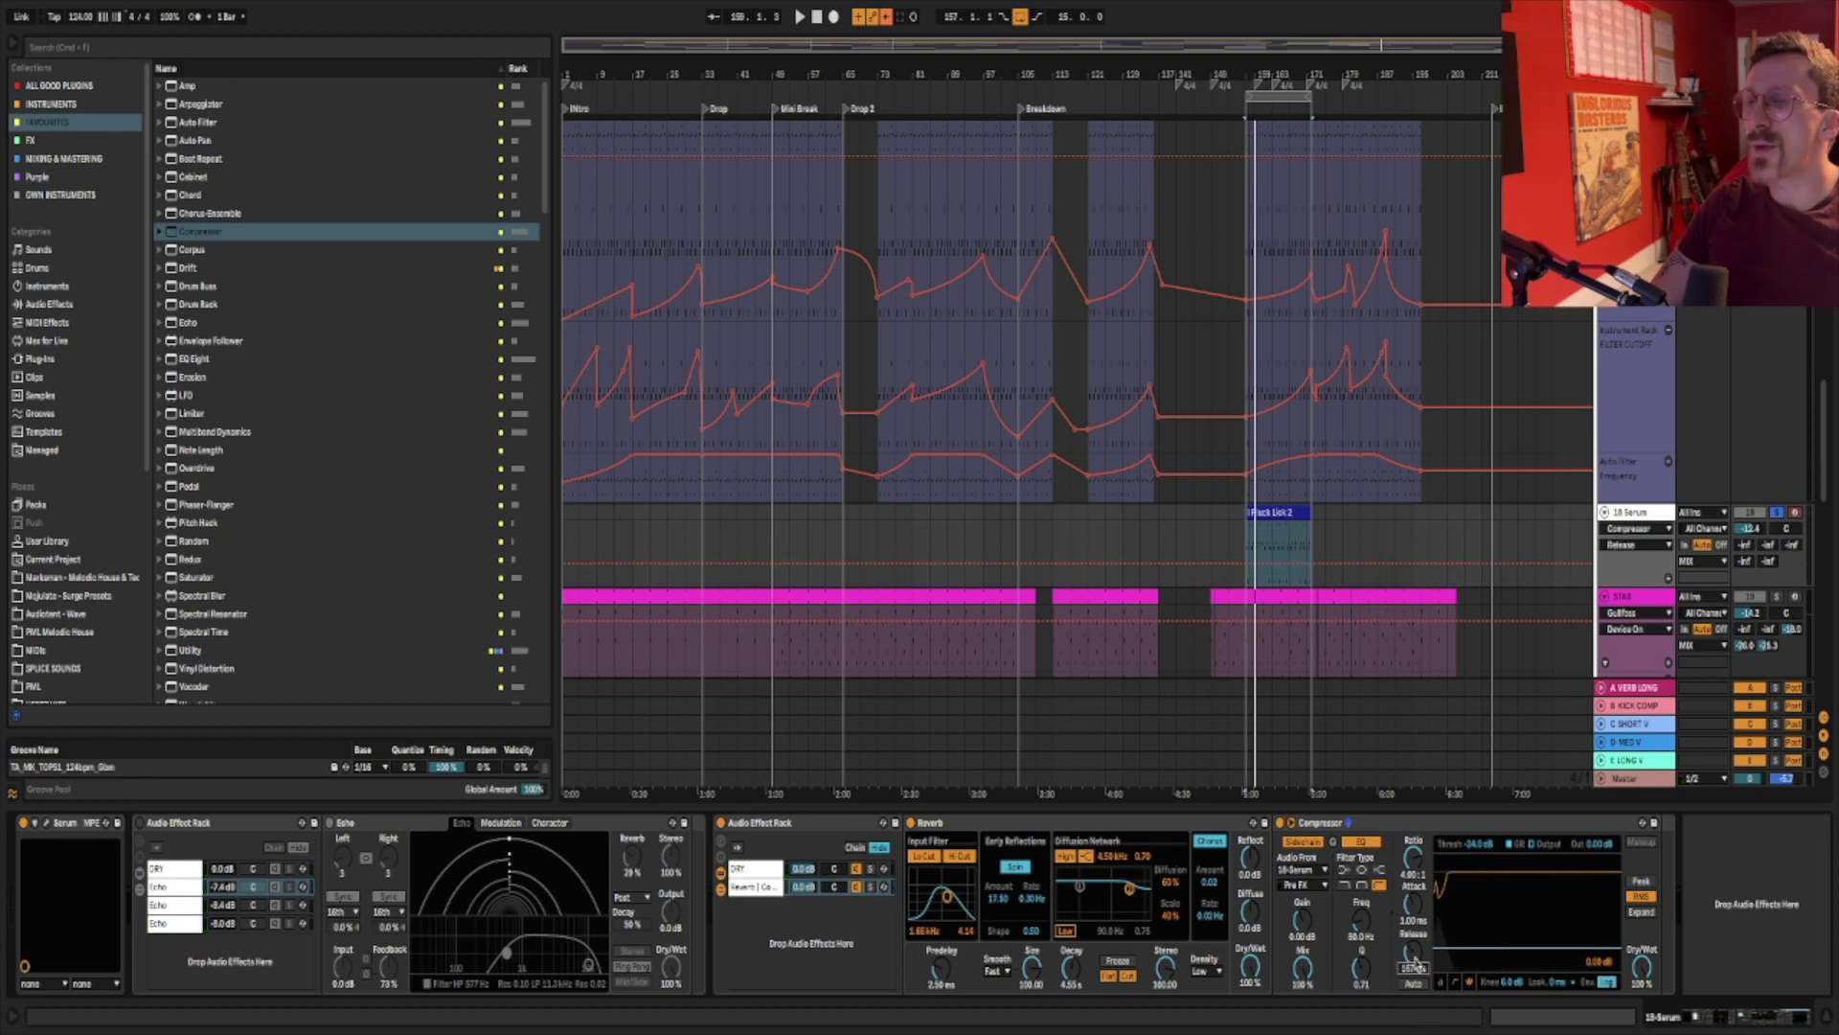
left_click_drag(1524, 966, 1524, 969)
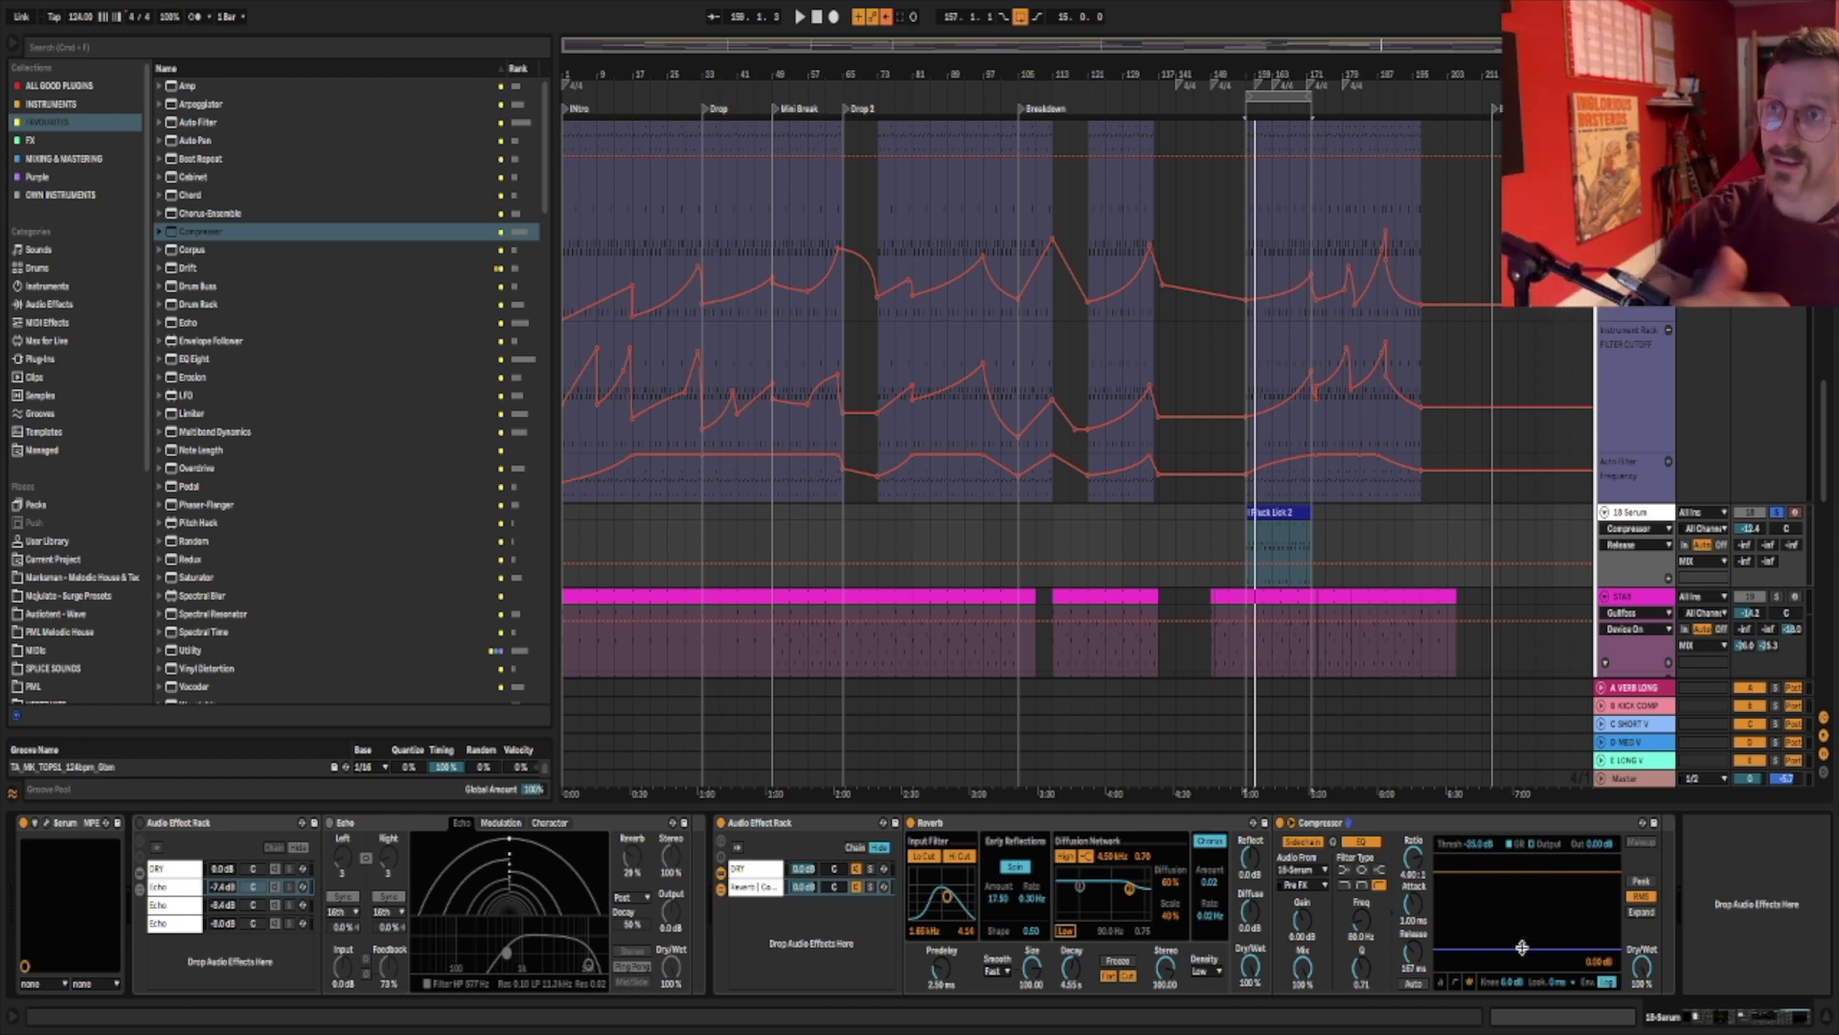
key("space")
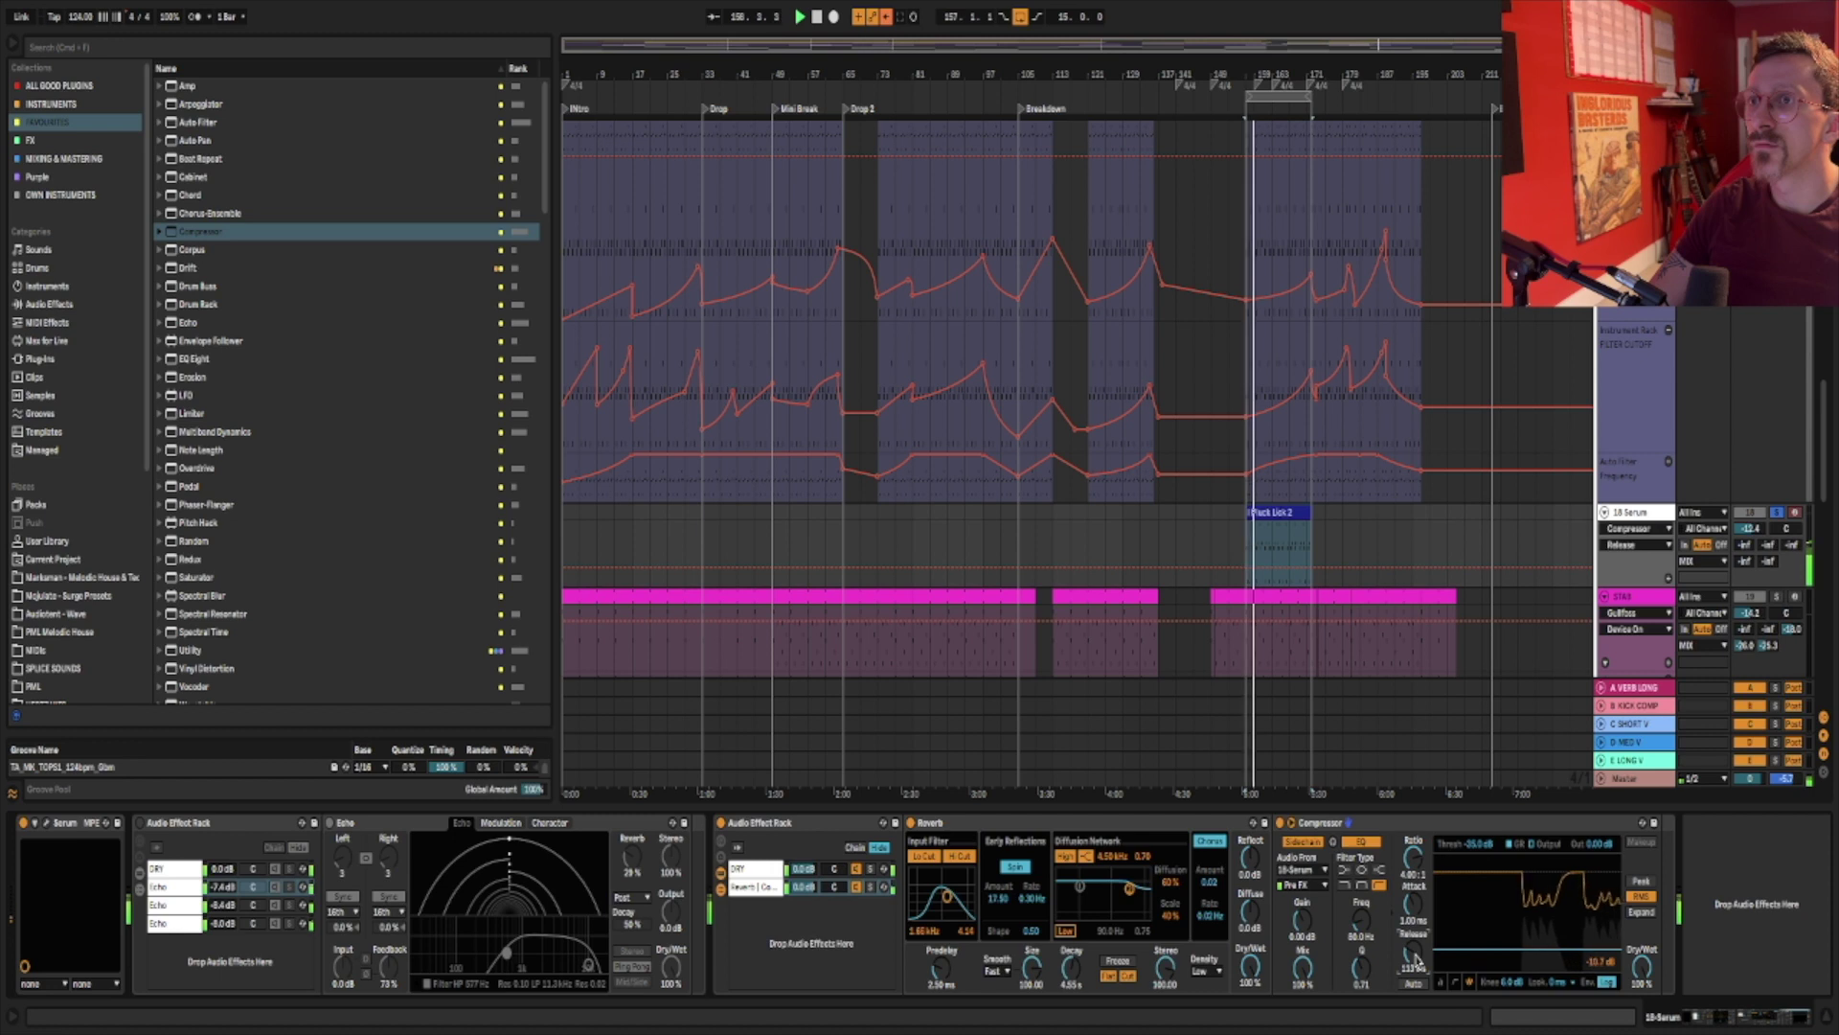
Copy the sidechained Compressor from the Reverb chain into the first Echo chain and turn the delay rack back on.
left_click(1401, 832)
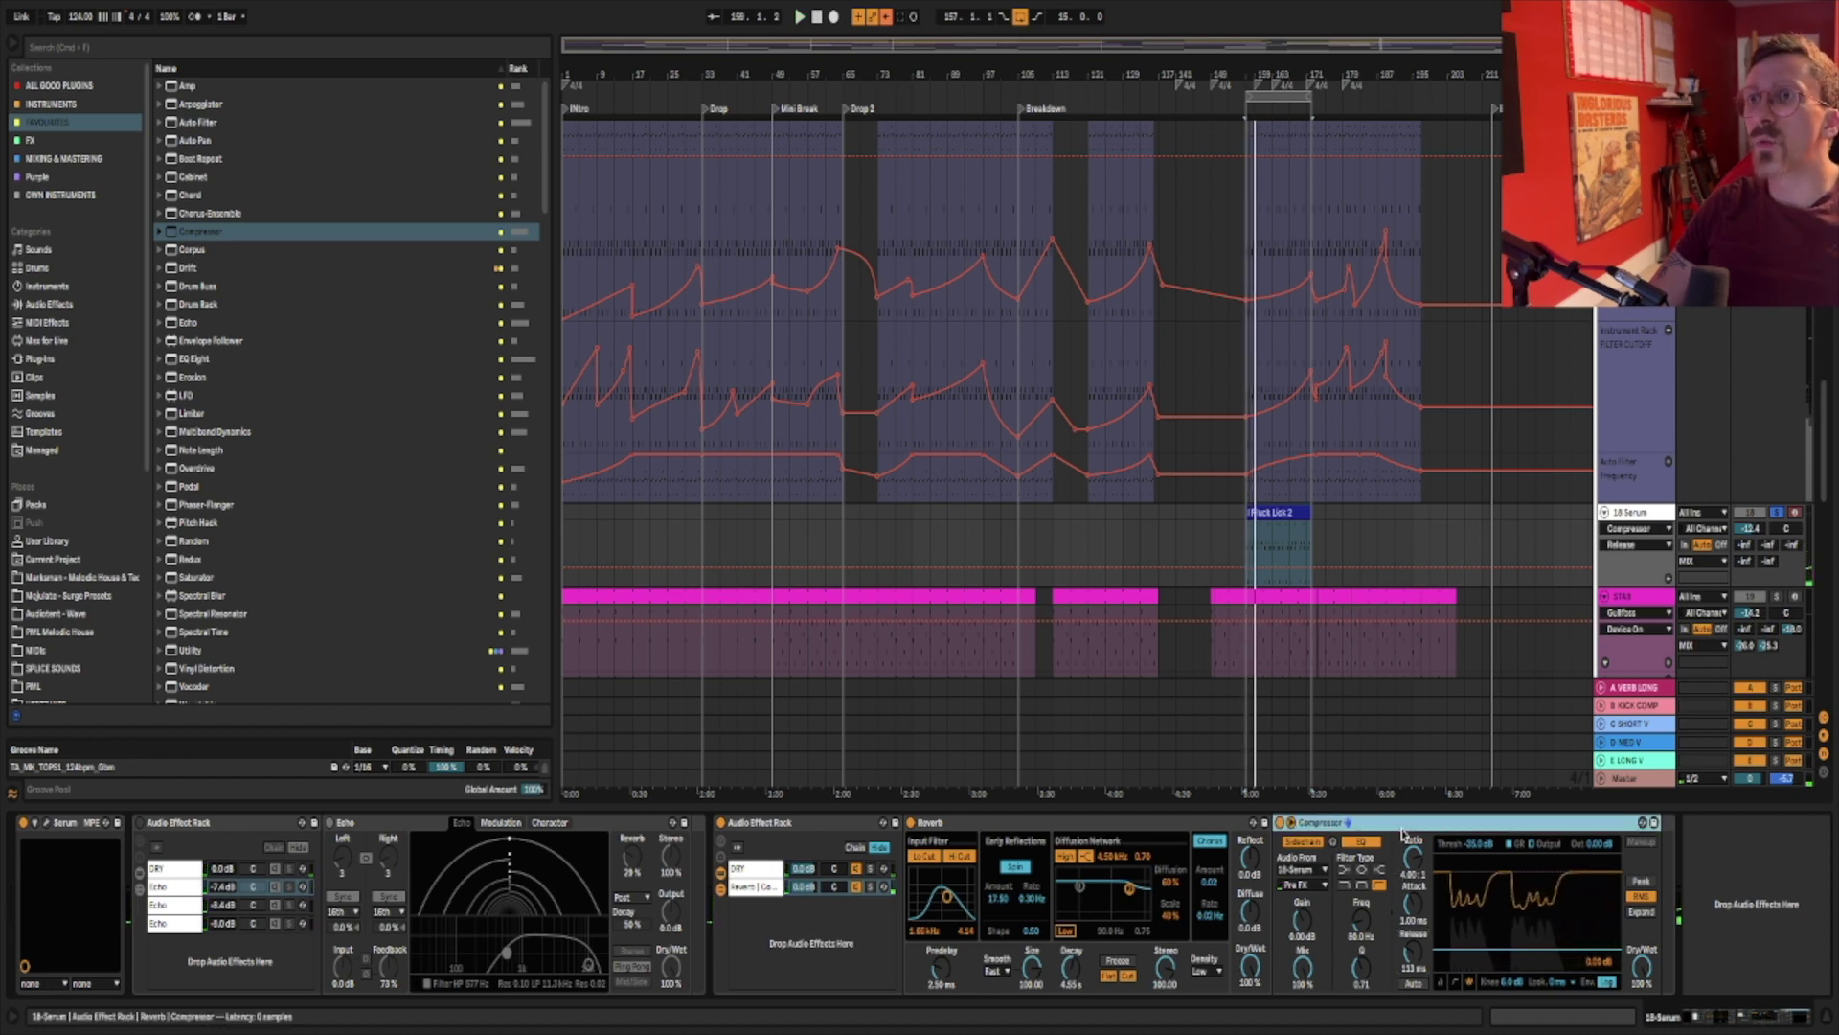
left_click(308, 890)
key("ctrl+v")
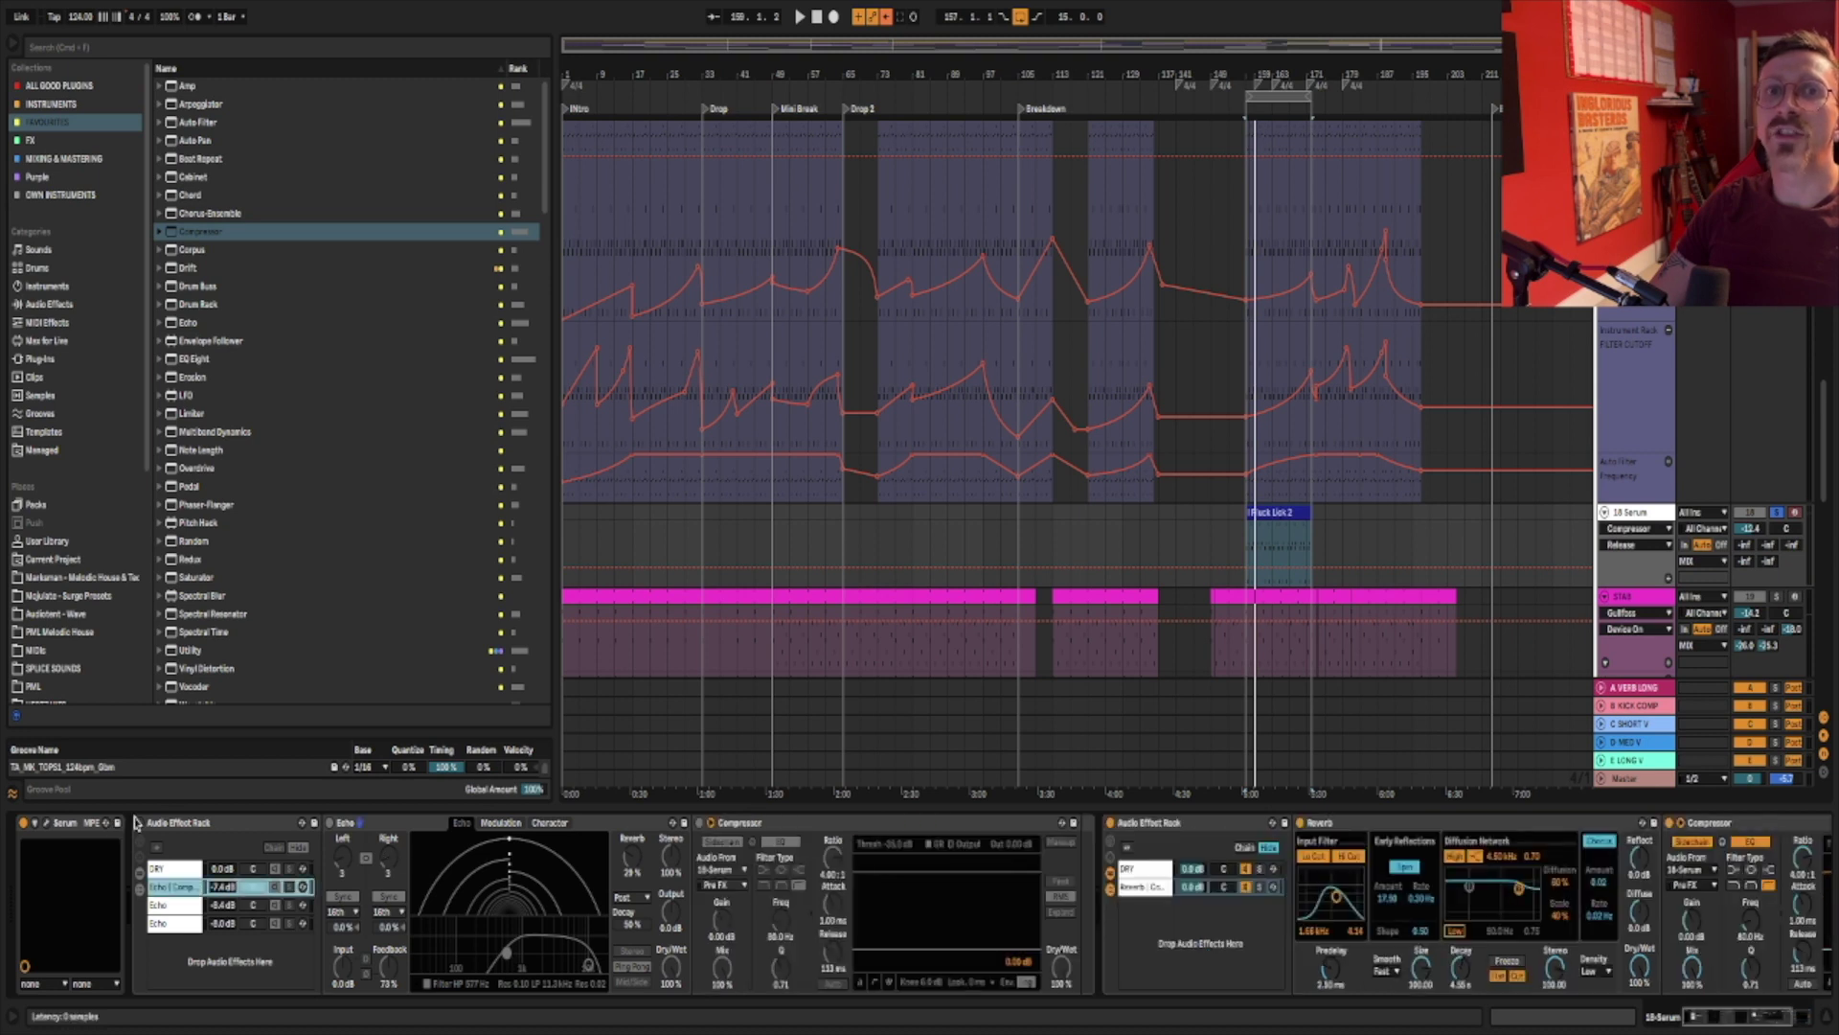
left_click(153, 822)
Paste copies of the sidechained Compressor into the second and third Echo chains.
left_click(809, 840)
left_click(173, 906)
key("ctrl+v")
left_click(222, 922)
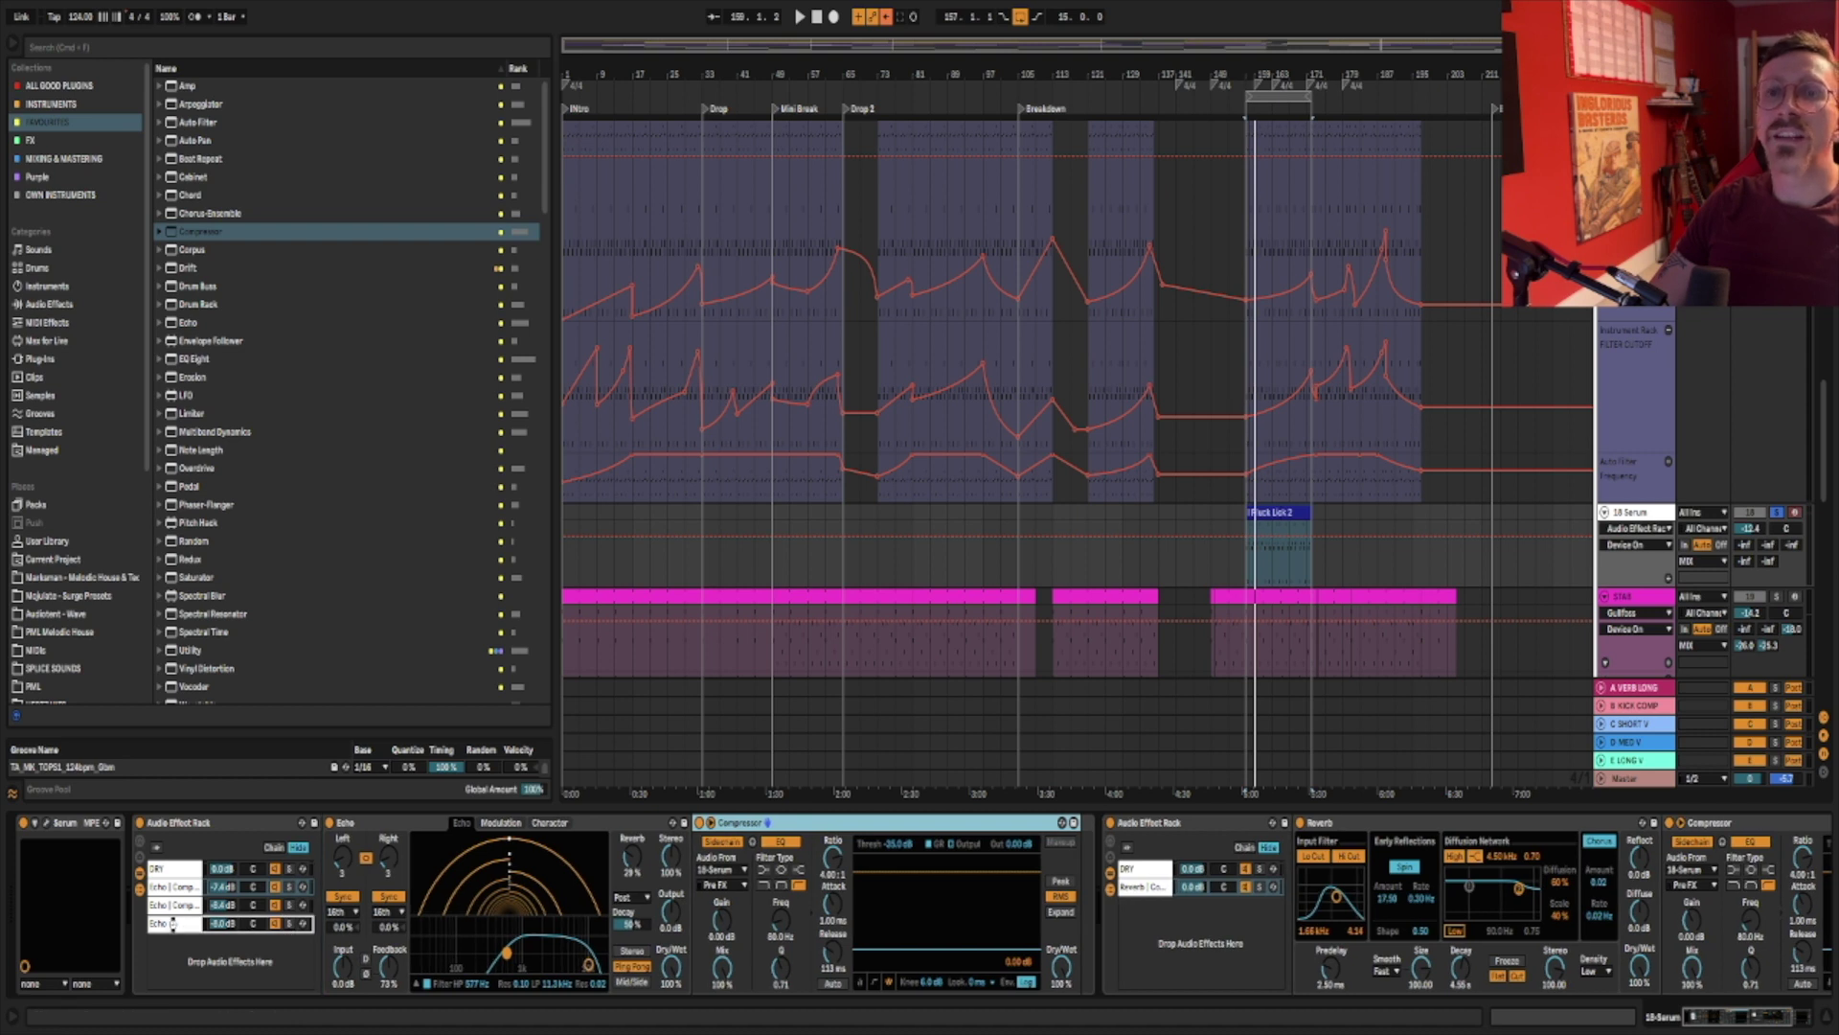
key("ctrl+v")
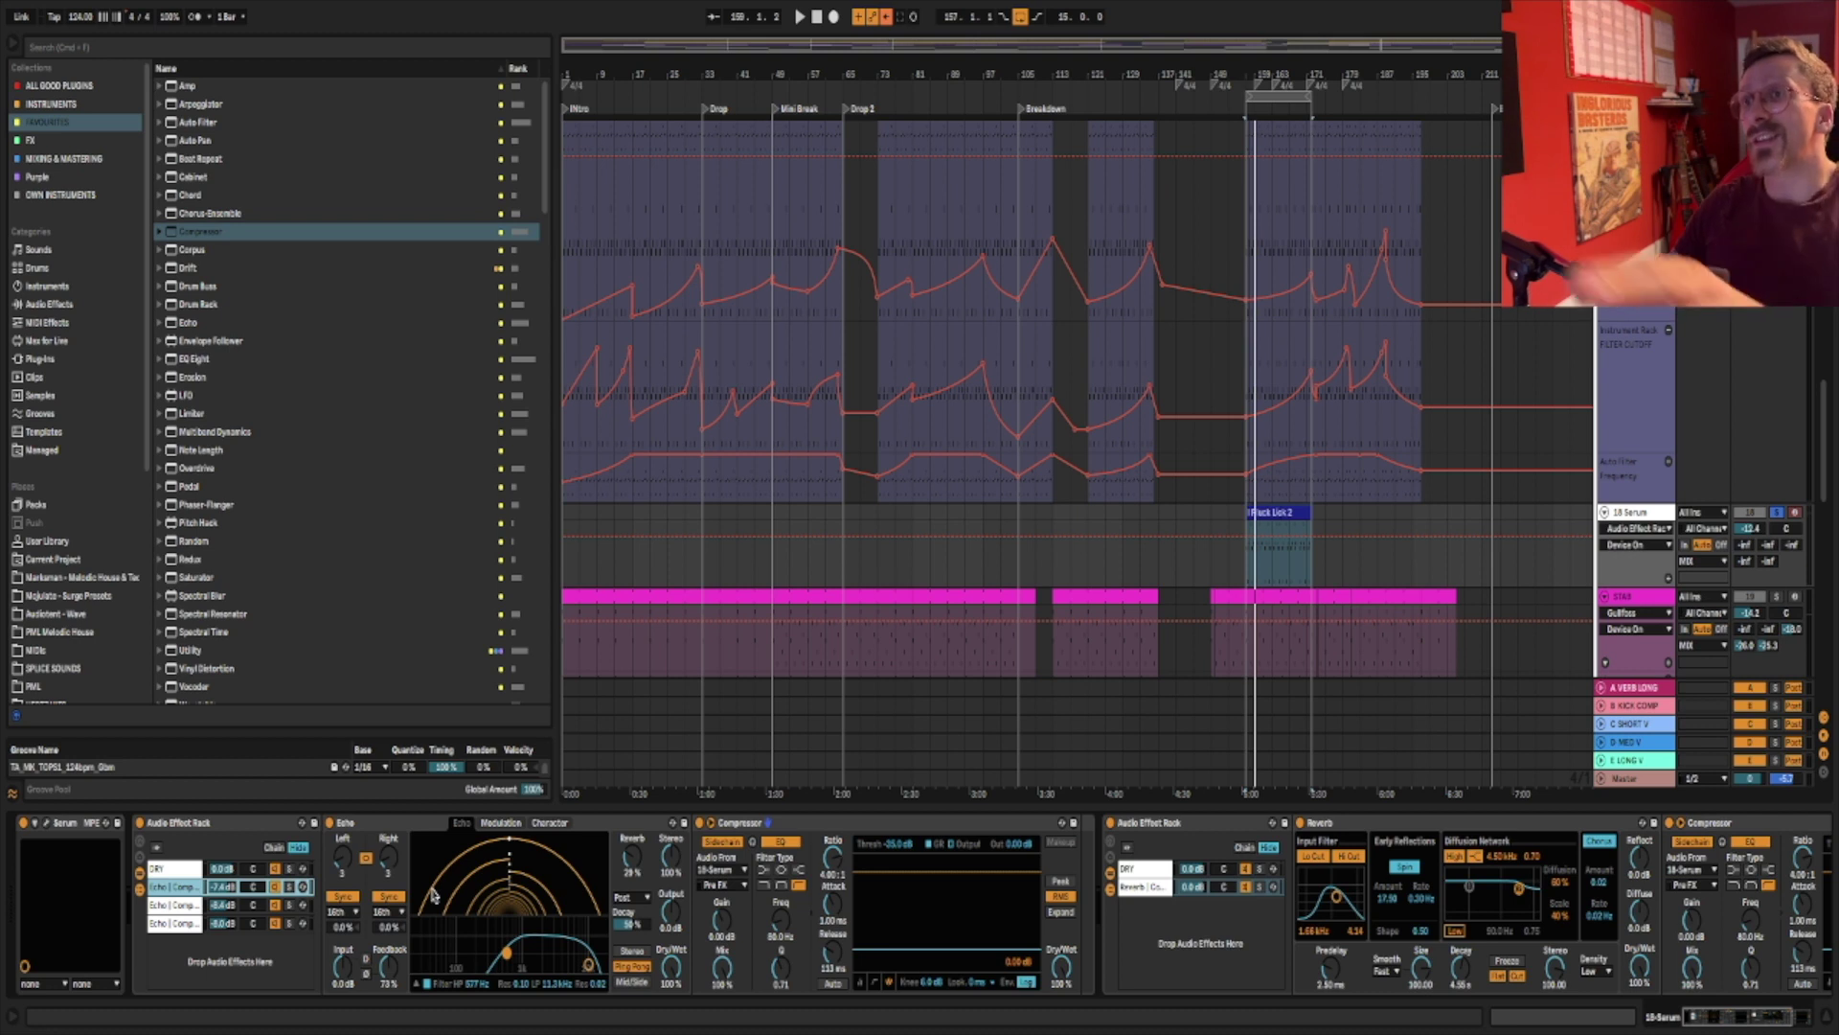
Play the clip and raise the Compressor thresholds to about -24 dB in the first two Echo chains and about -22 dB in the last.
key("space")
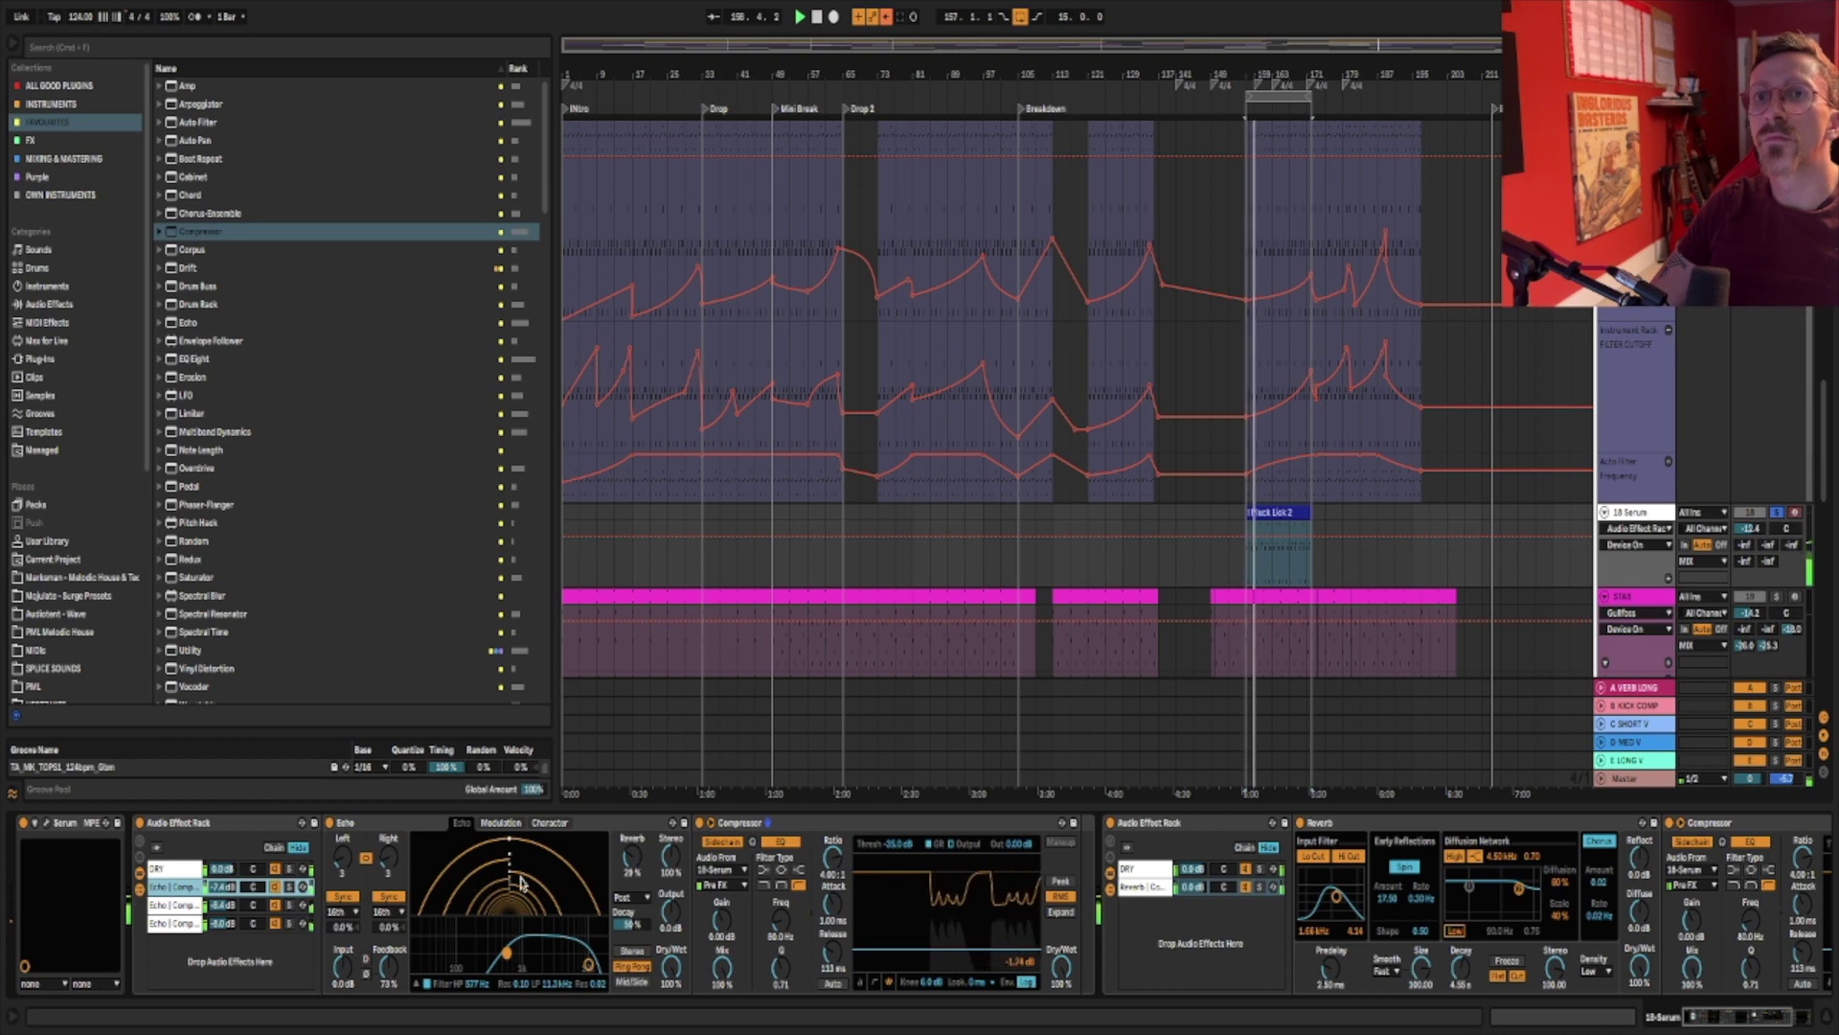
left_click(286, 909)
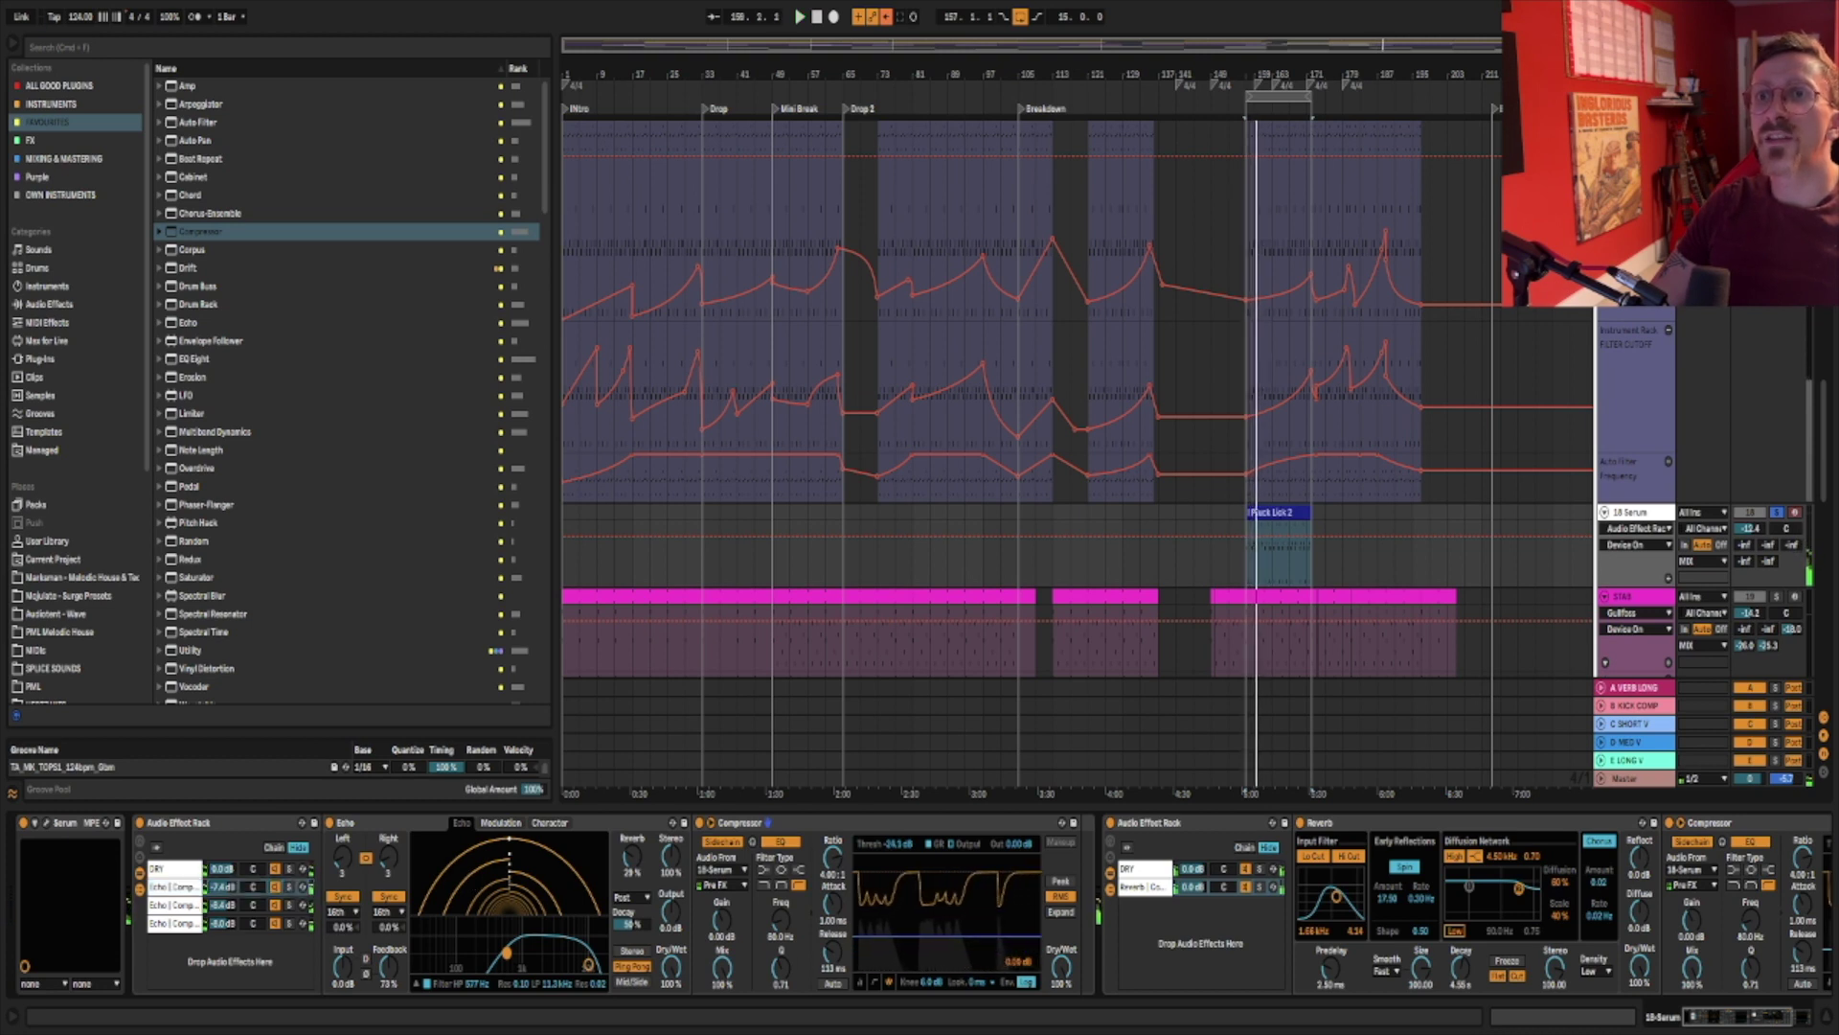
left_click(285, 906)
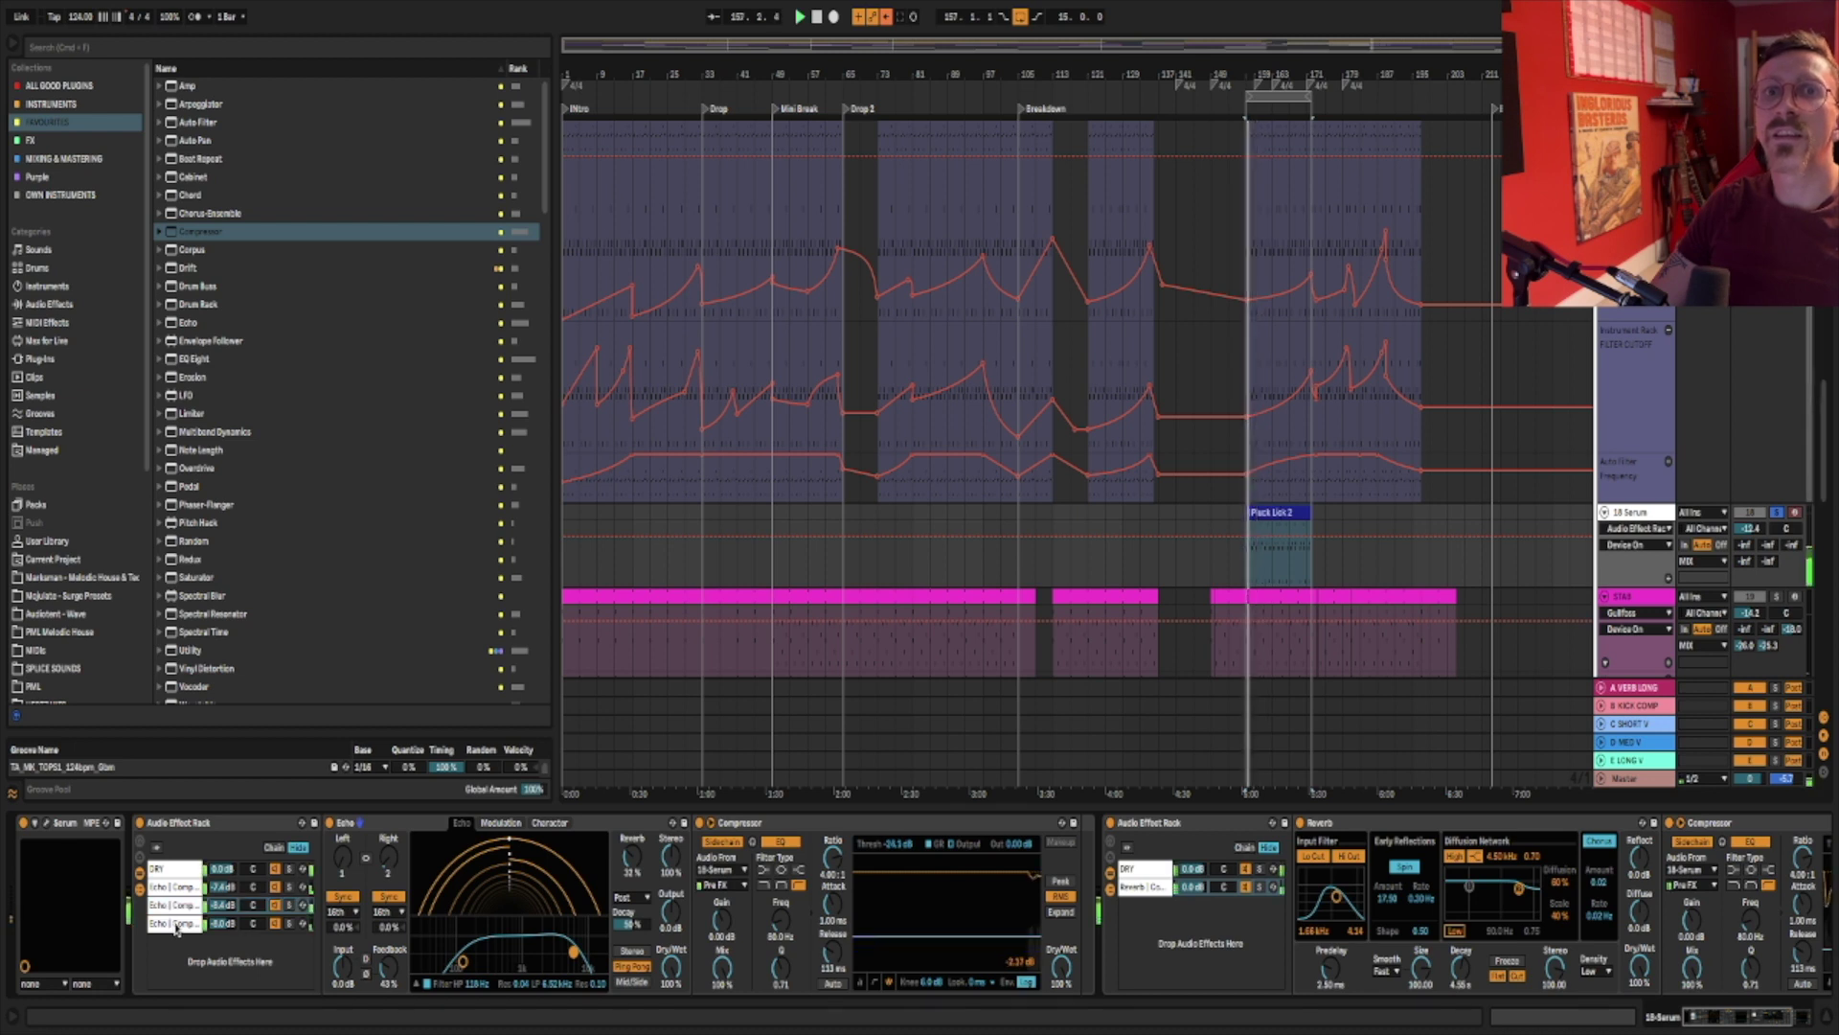
left_click(286, 922)
left_click_drag(973, 935, 973, 932)
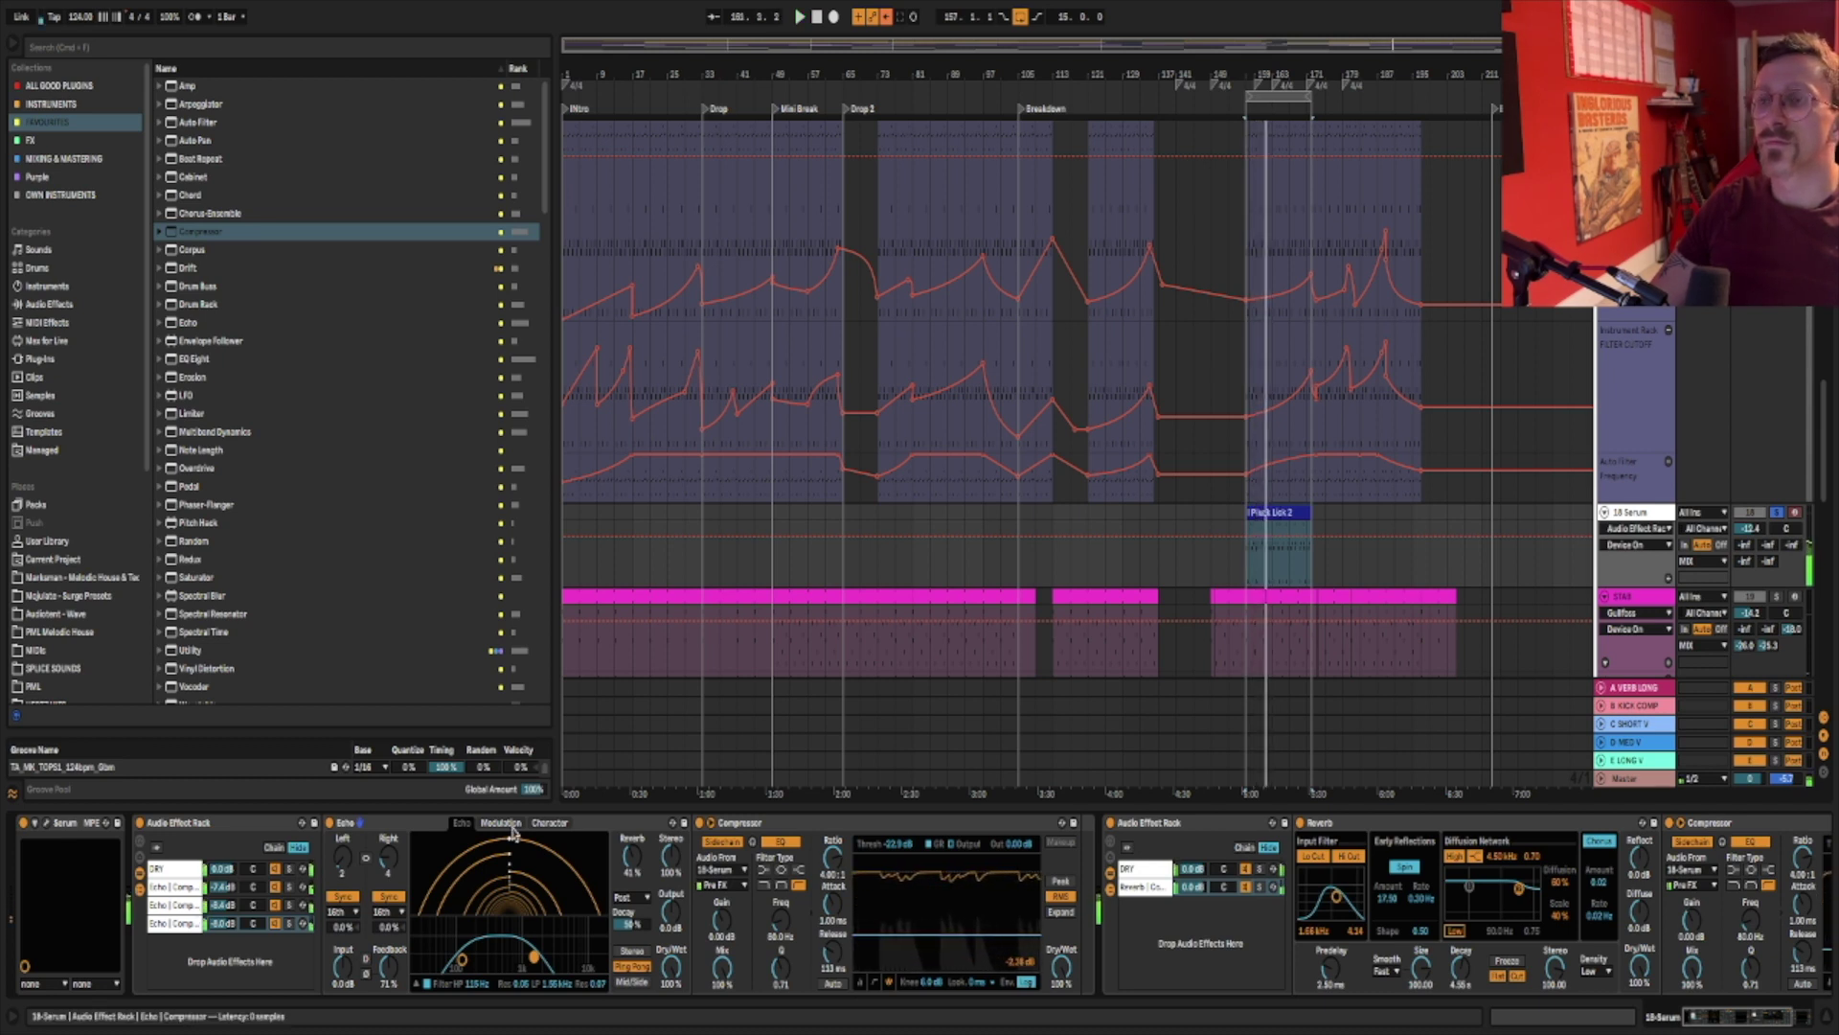
Open the Serum instrument and adjust the release of Envelope 1.
left_click(45, 822)
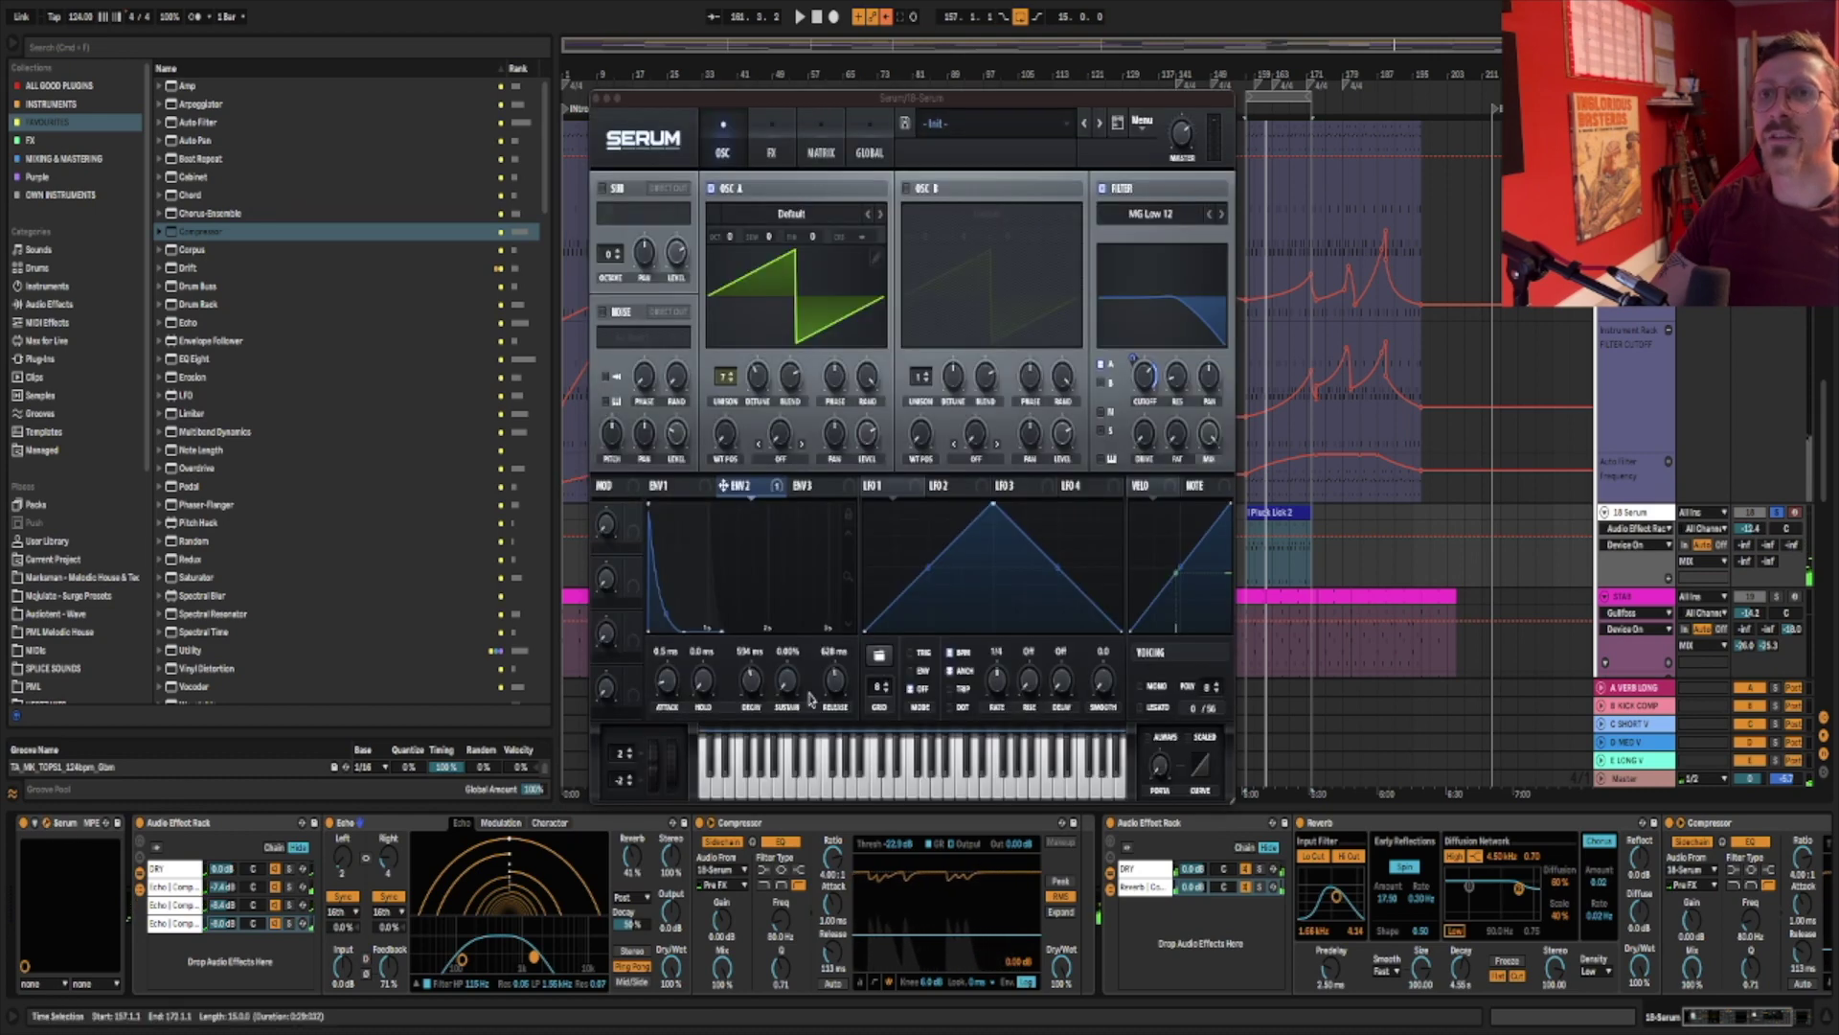
left_click(665, 486)
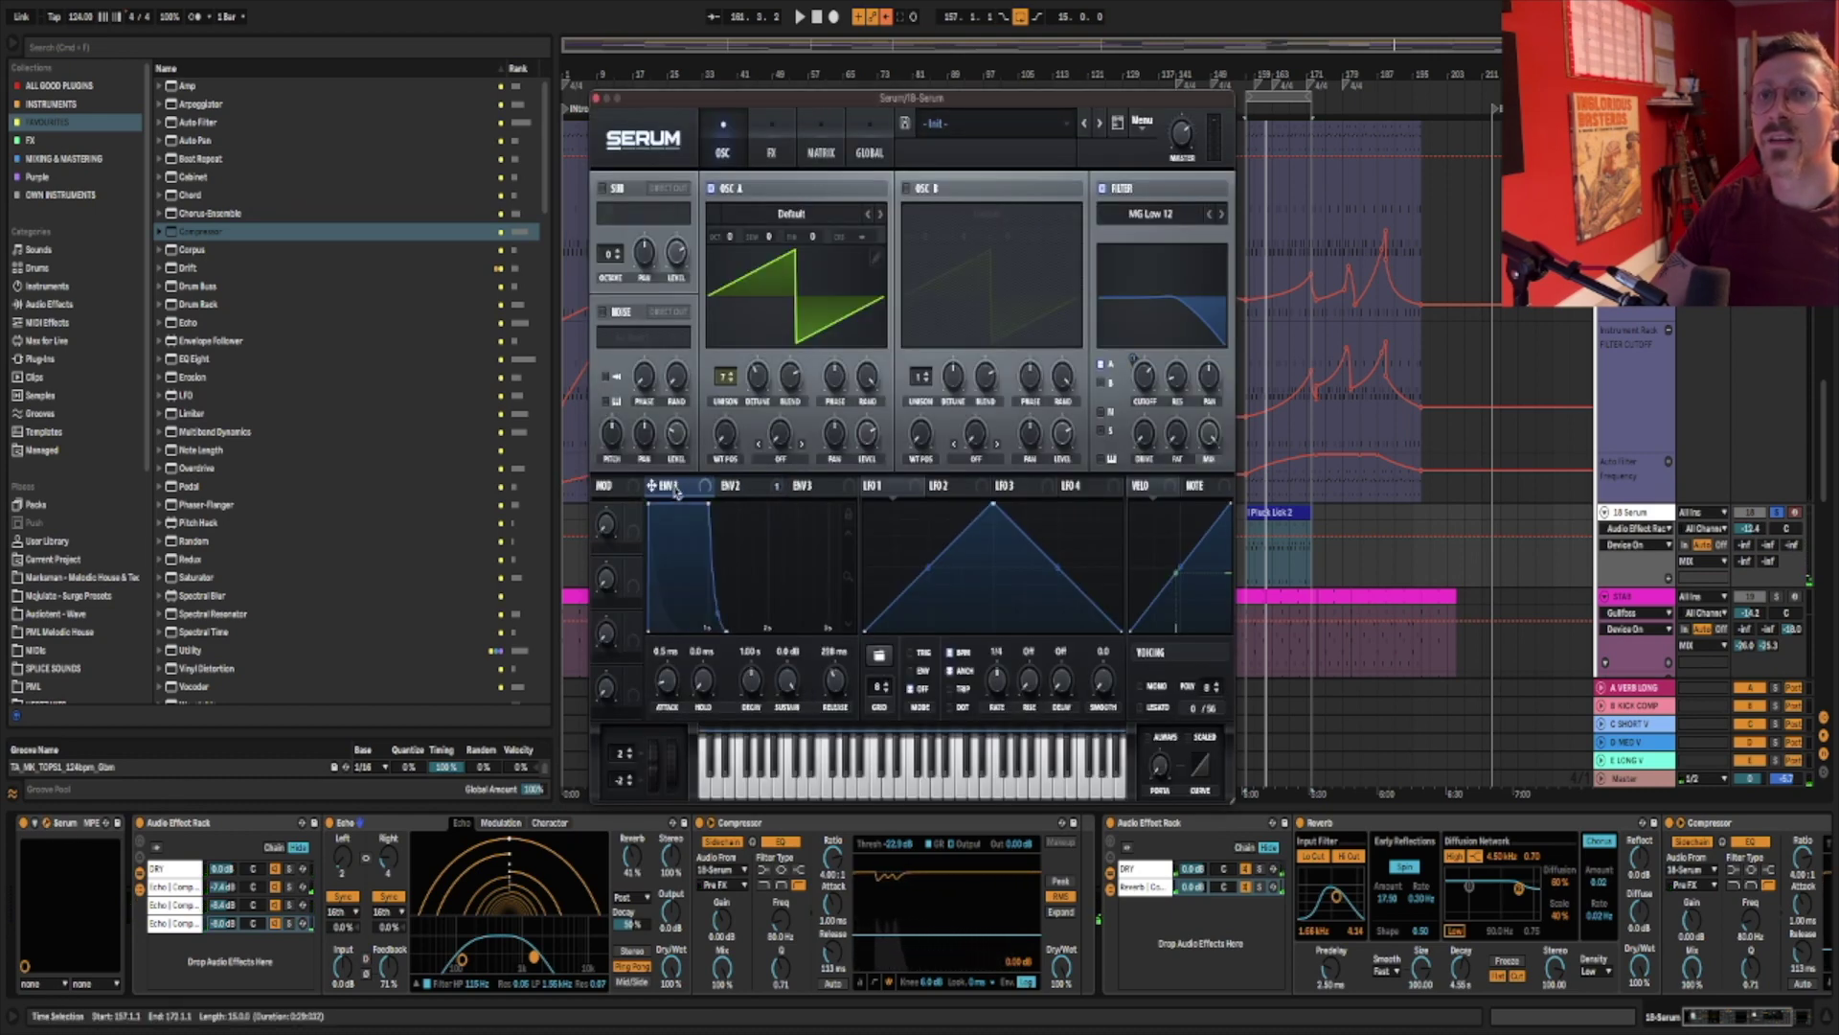
left_click(837, 679)
With Envelope 2 shown and the clip playing, lower Serum's filter cutoff and raise the filter resonance to about 26%.
left_click(736, 486)
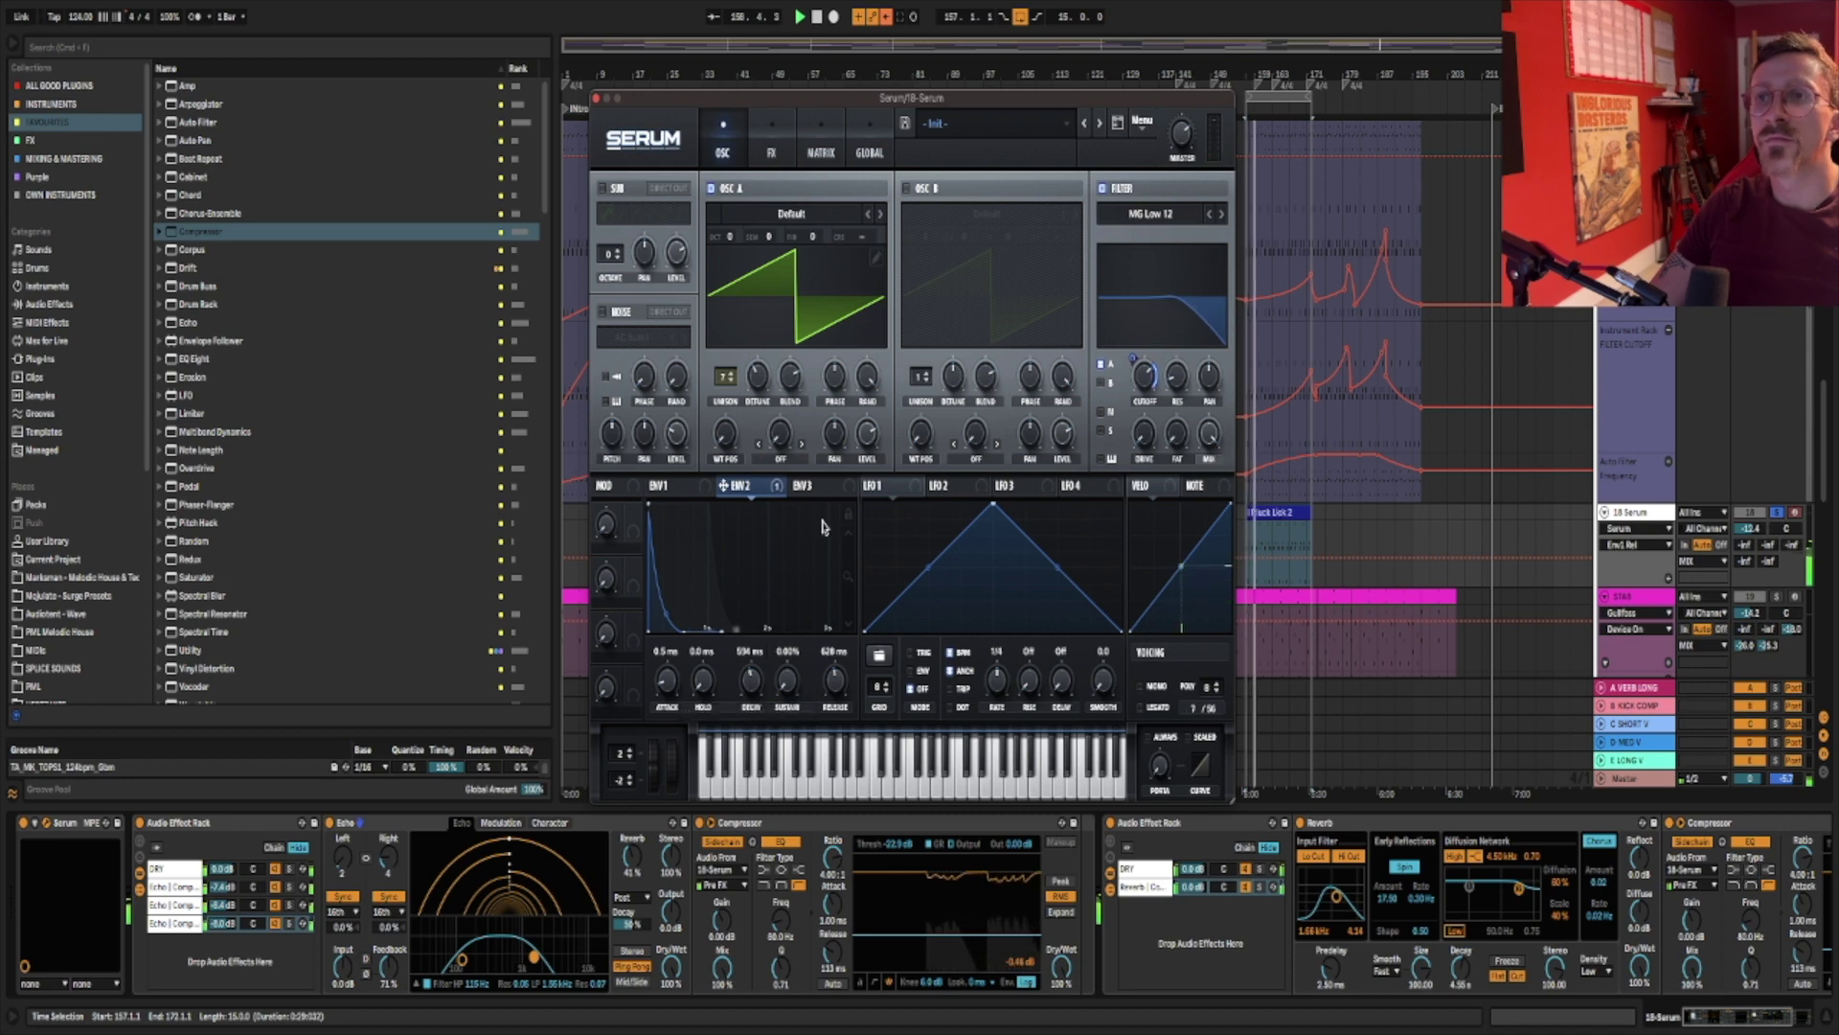
left_click_drag(1148, 381, 1138, 414)
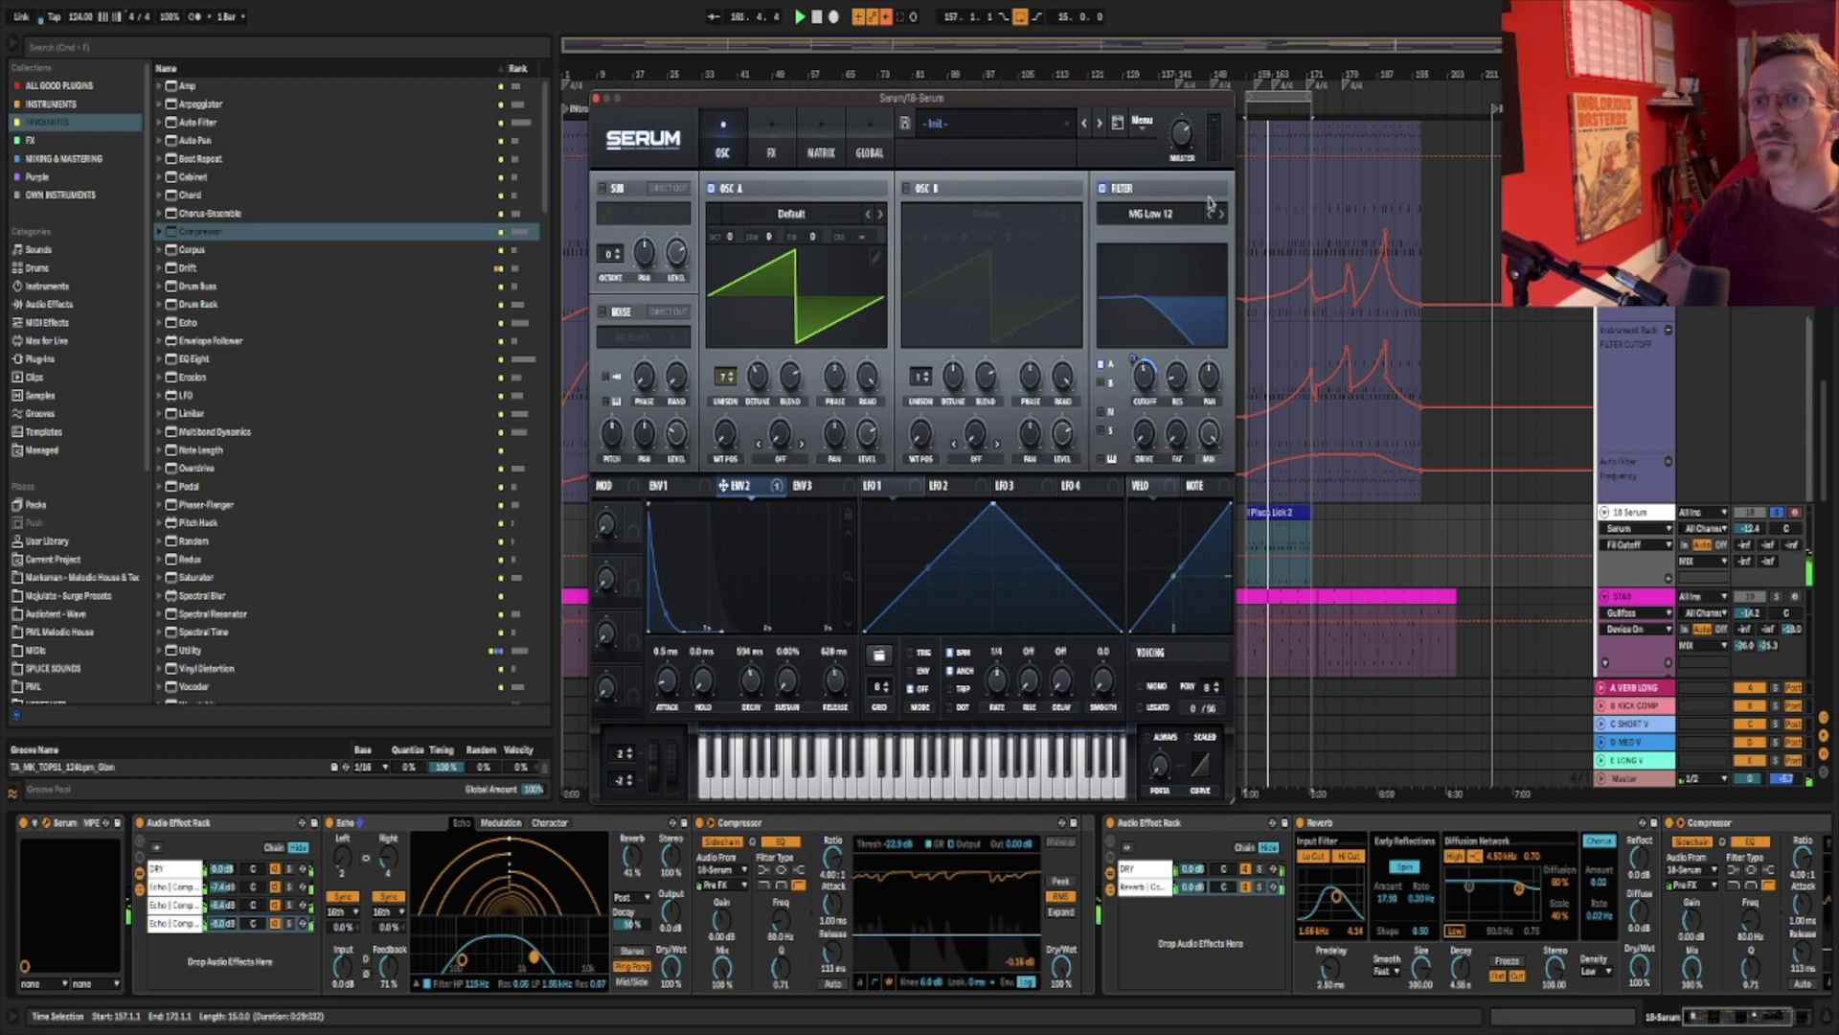
left_click(1177, 377)
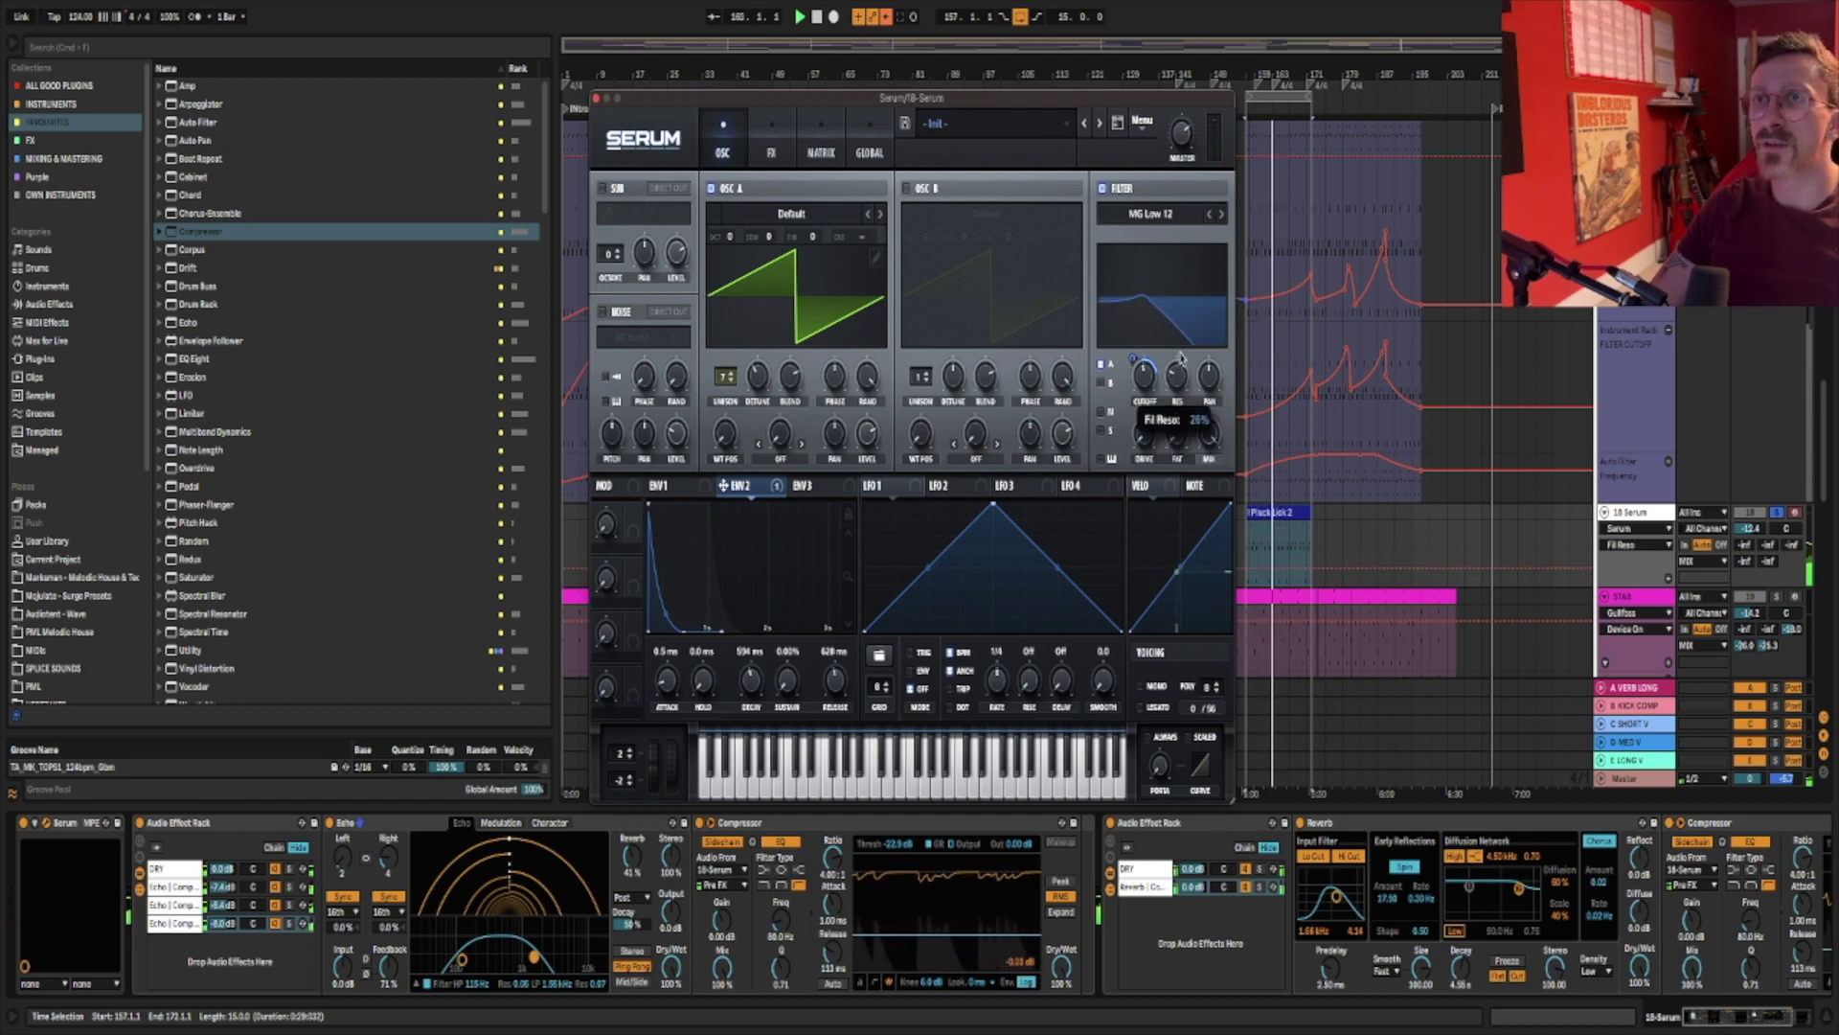
Examine the sidechained Compressors in the delay and reverb racks while playing the clip.
mouse_move(943, 7)
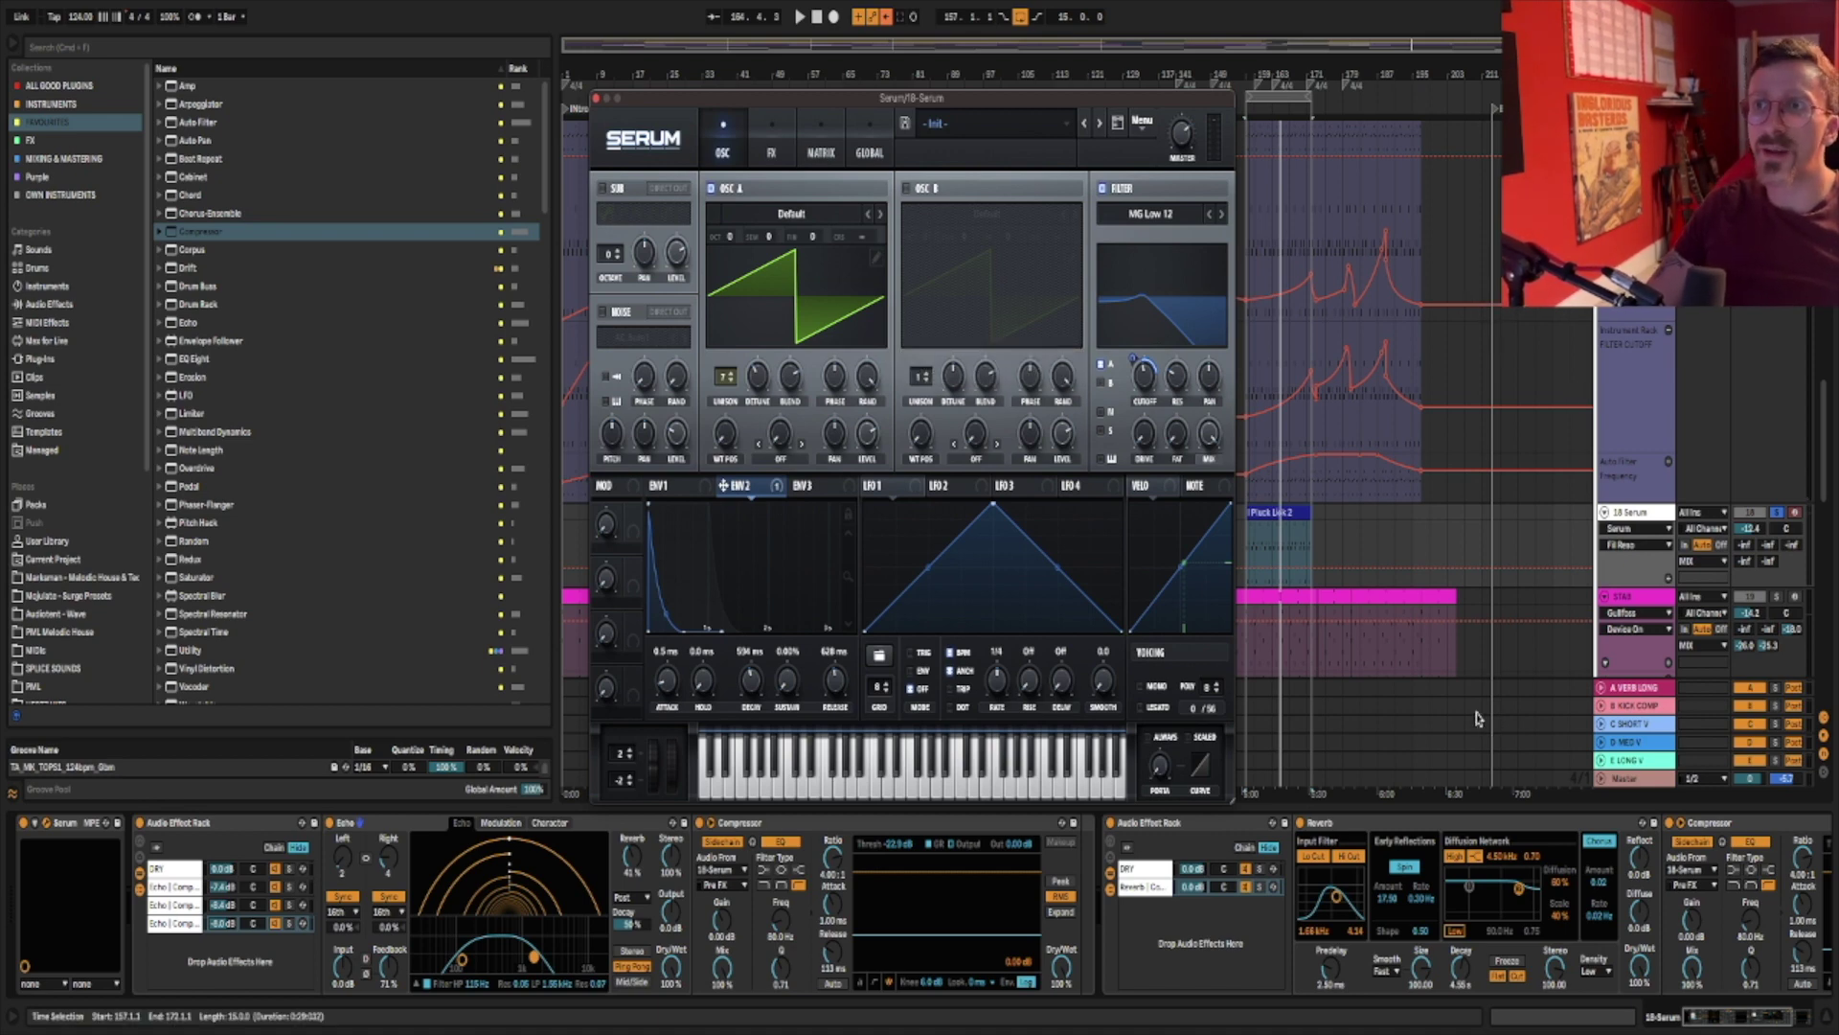
scroll(1450, 852, "right", 3)
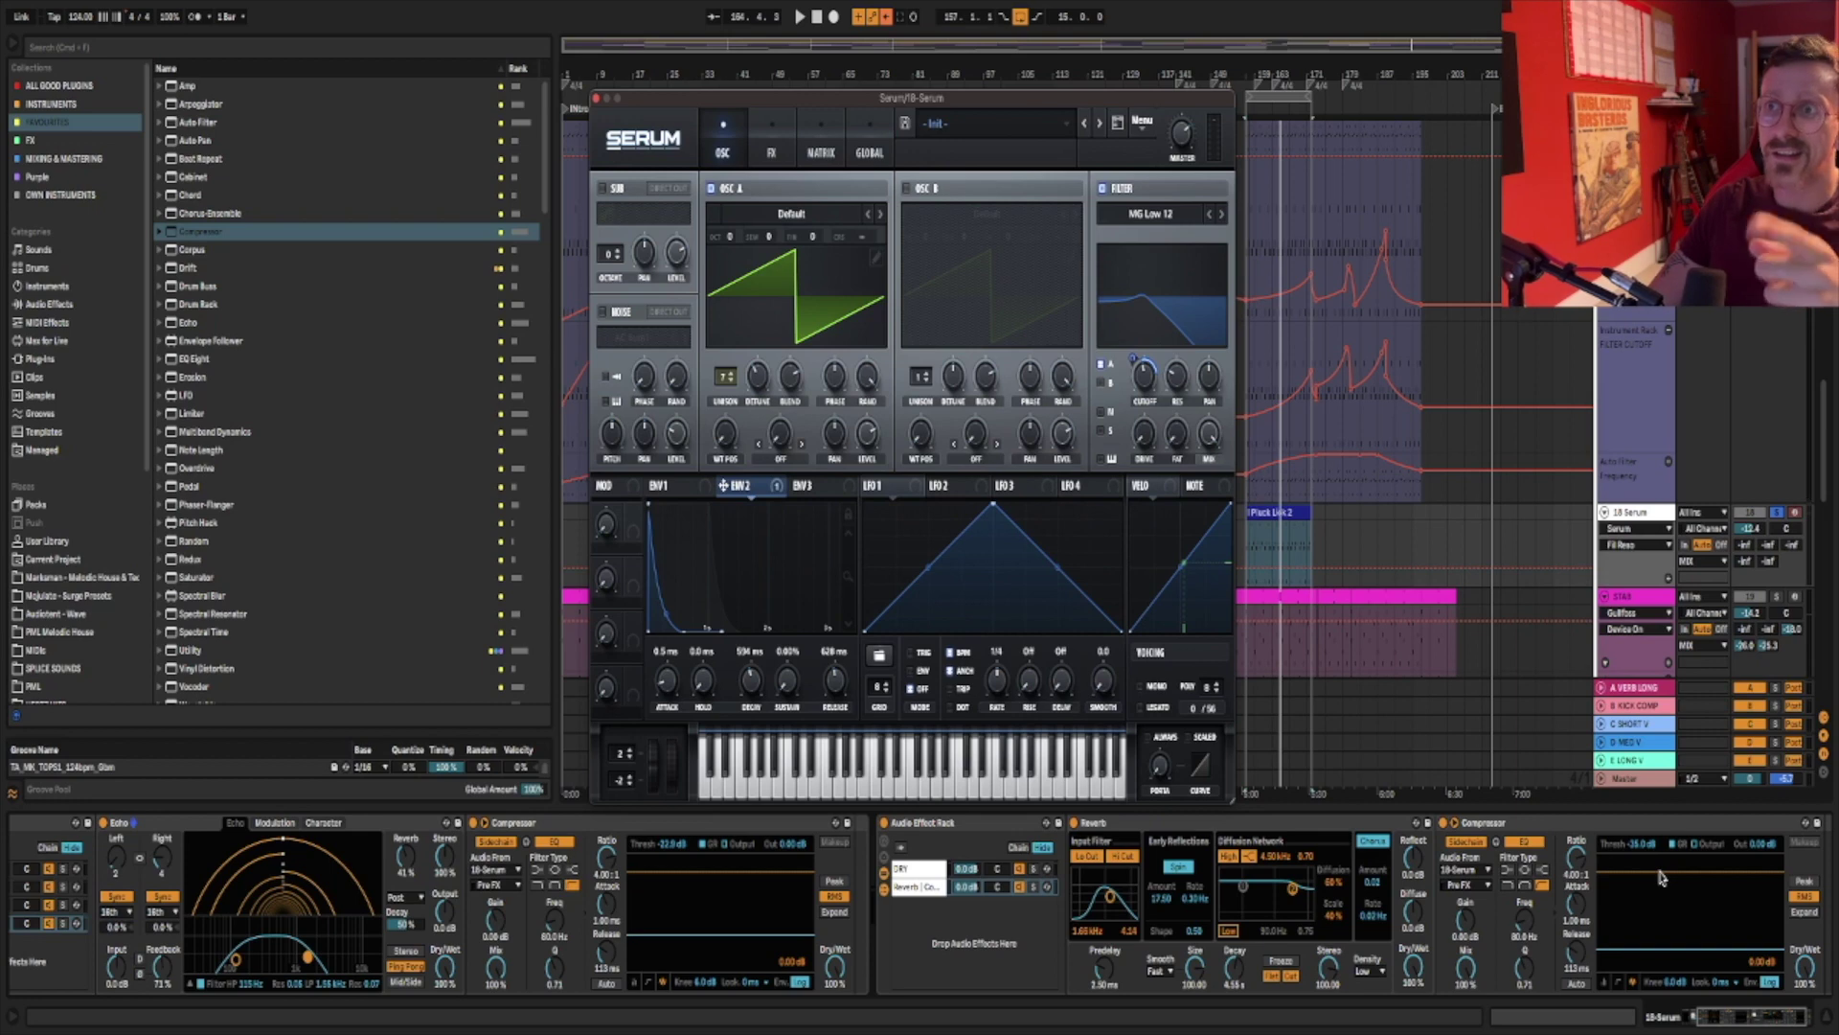
left_click(1570, 826)
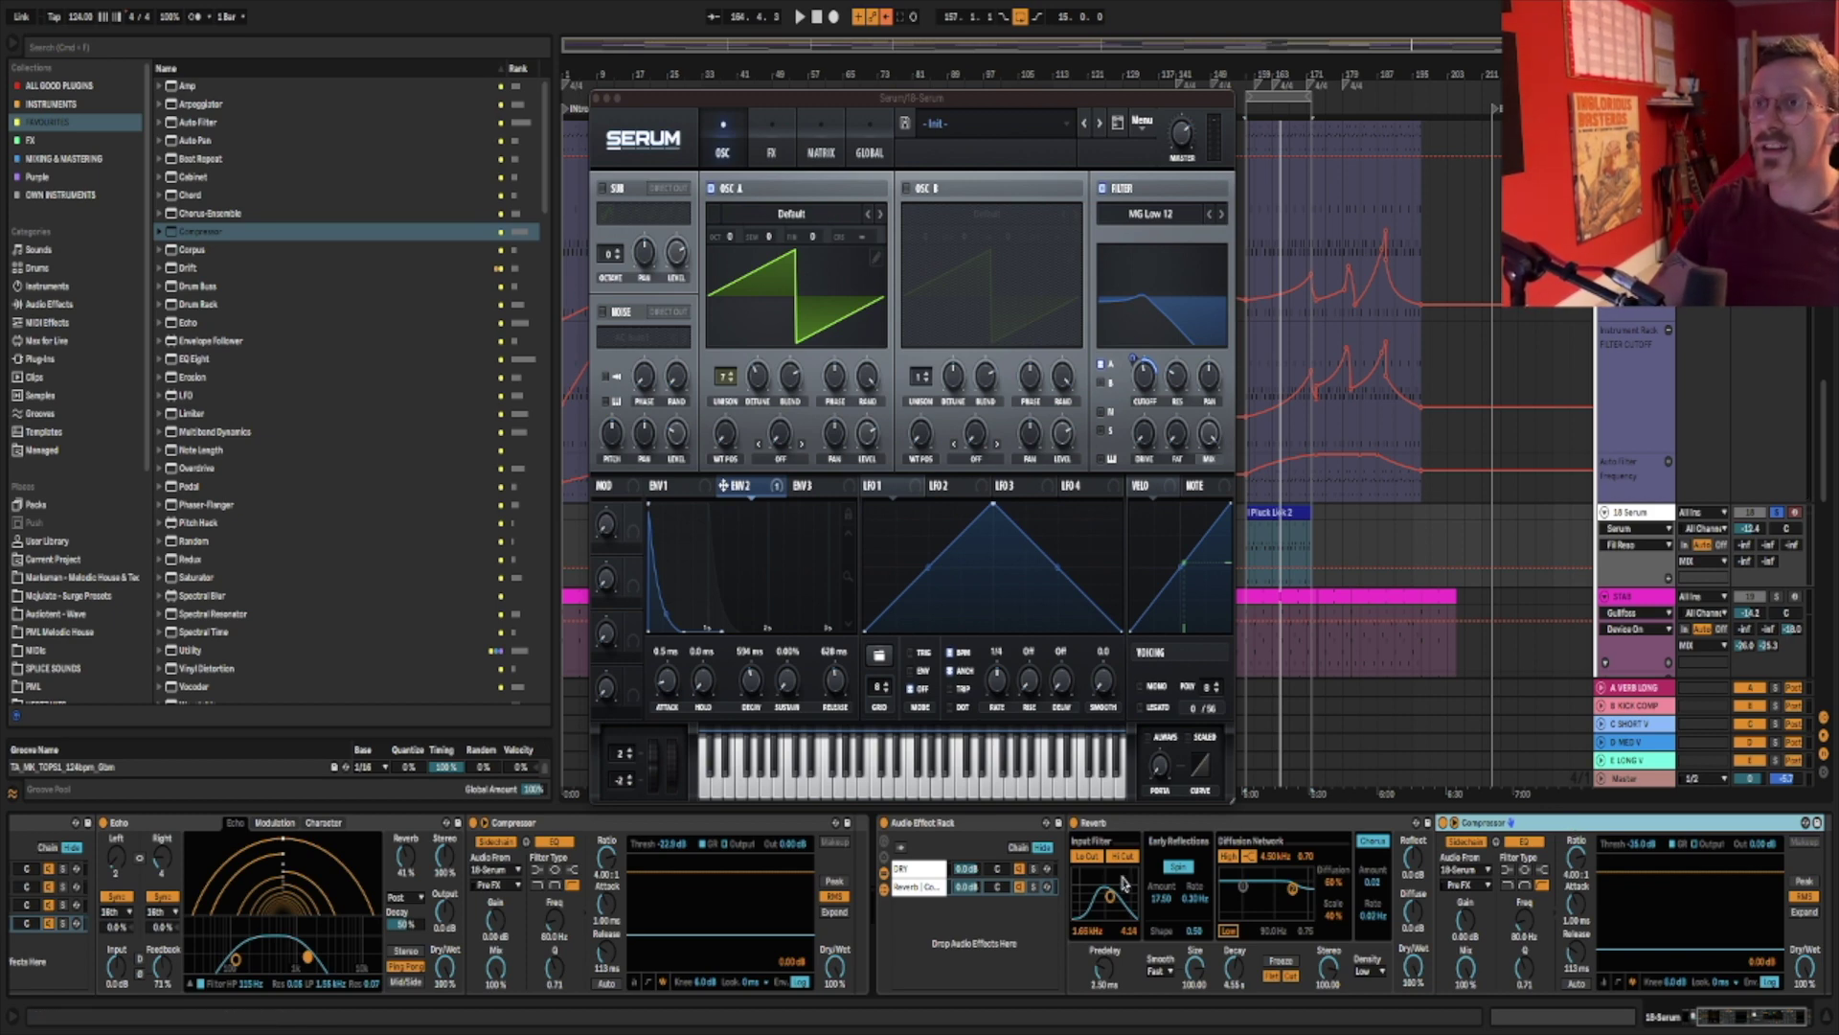
scroll(1093, 922, "left", 2)
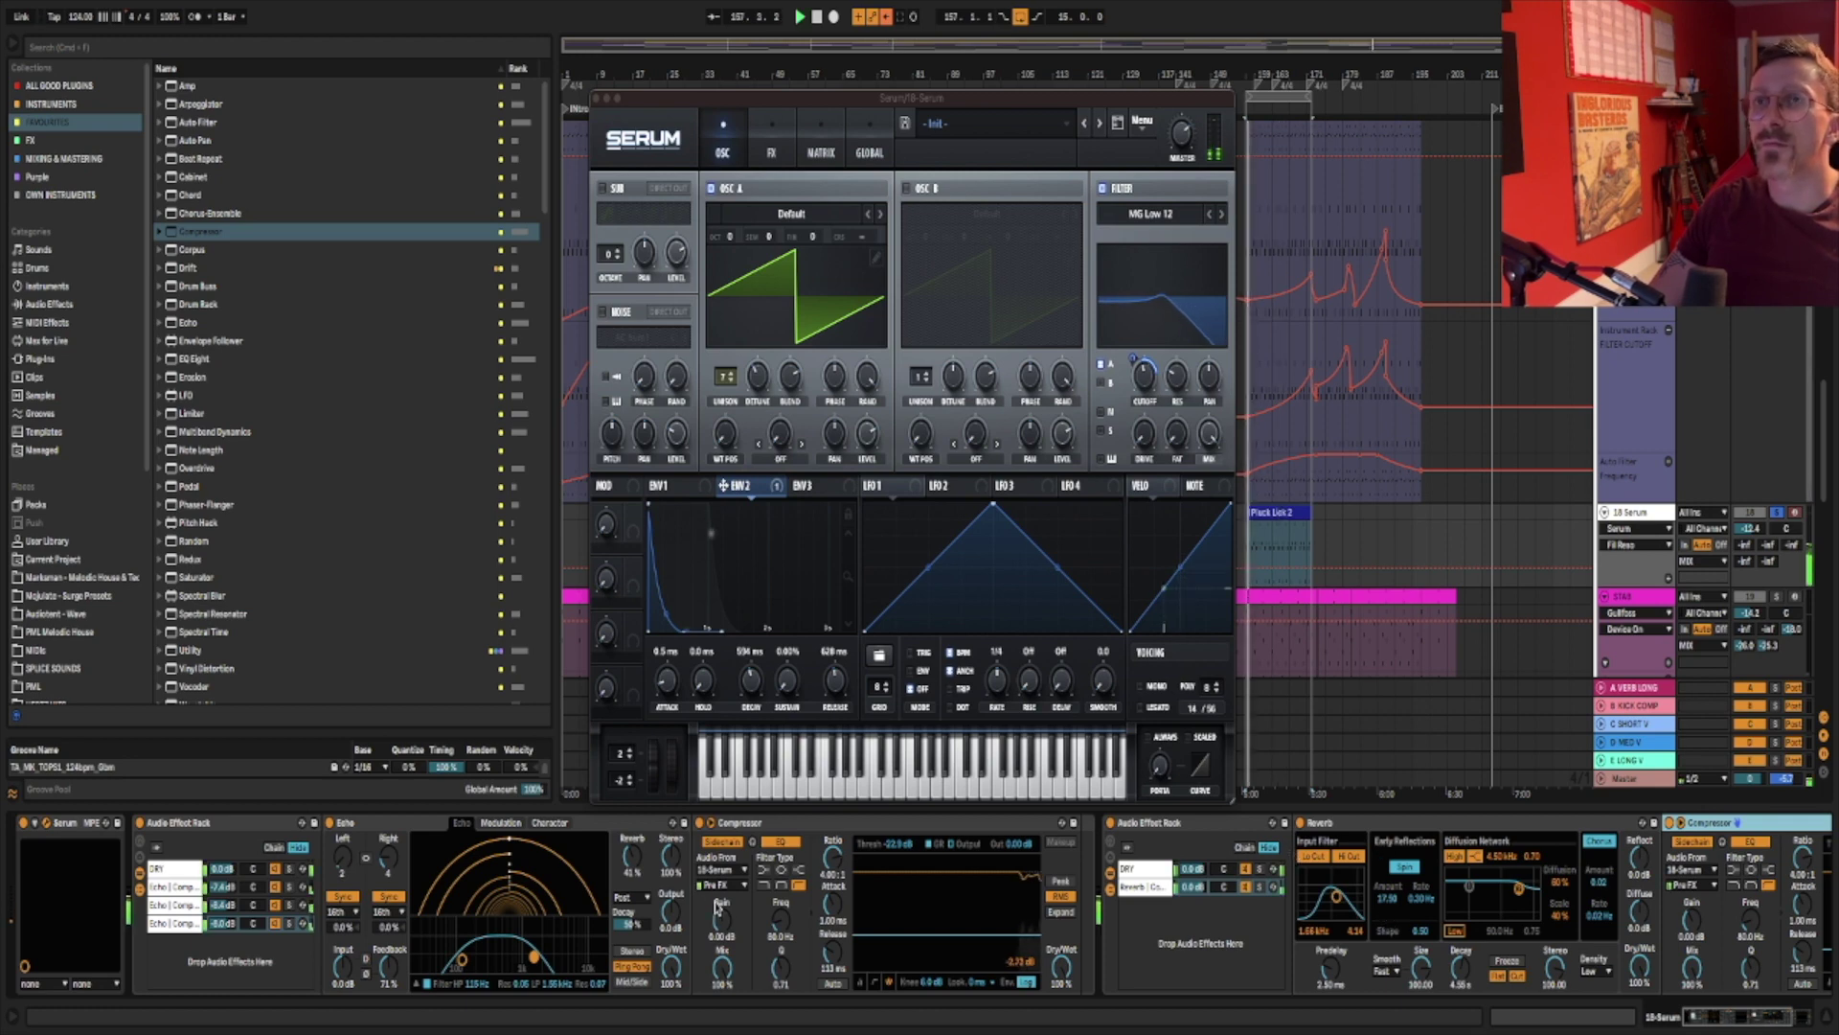
scroll(719, 905, "right", 5)
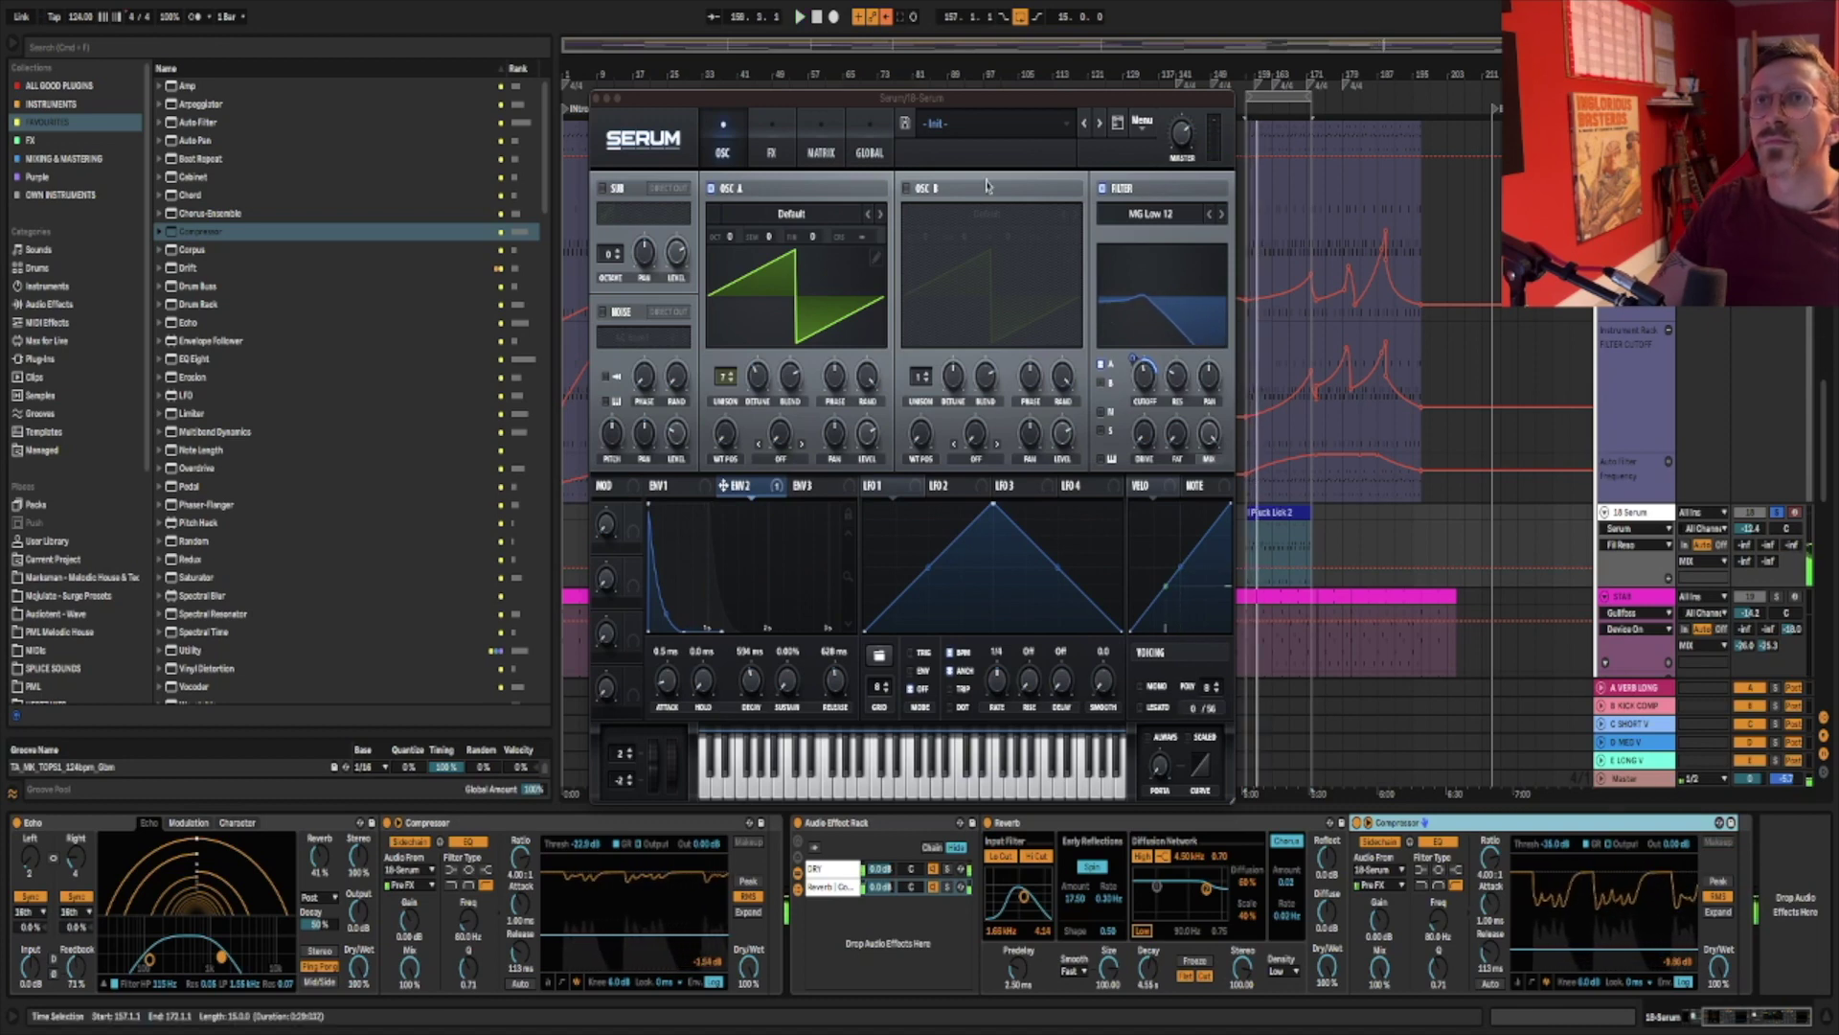
Load the BW Dreams Vol. 2 PL Blip preset in Serum, auditioning PL Asia first.
left_click(969, 121)
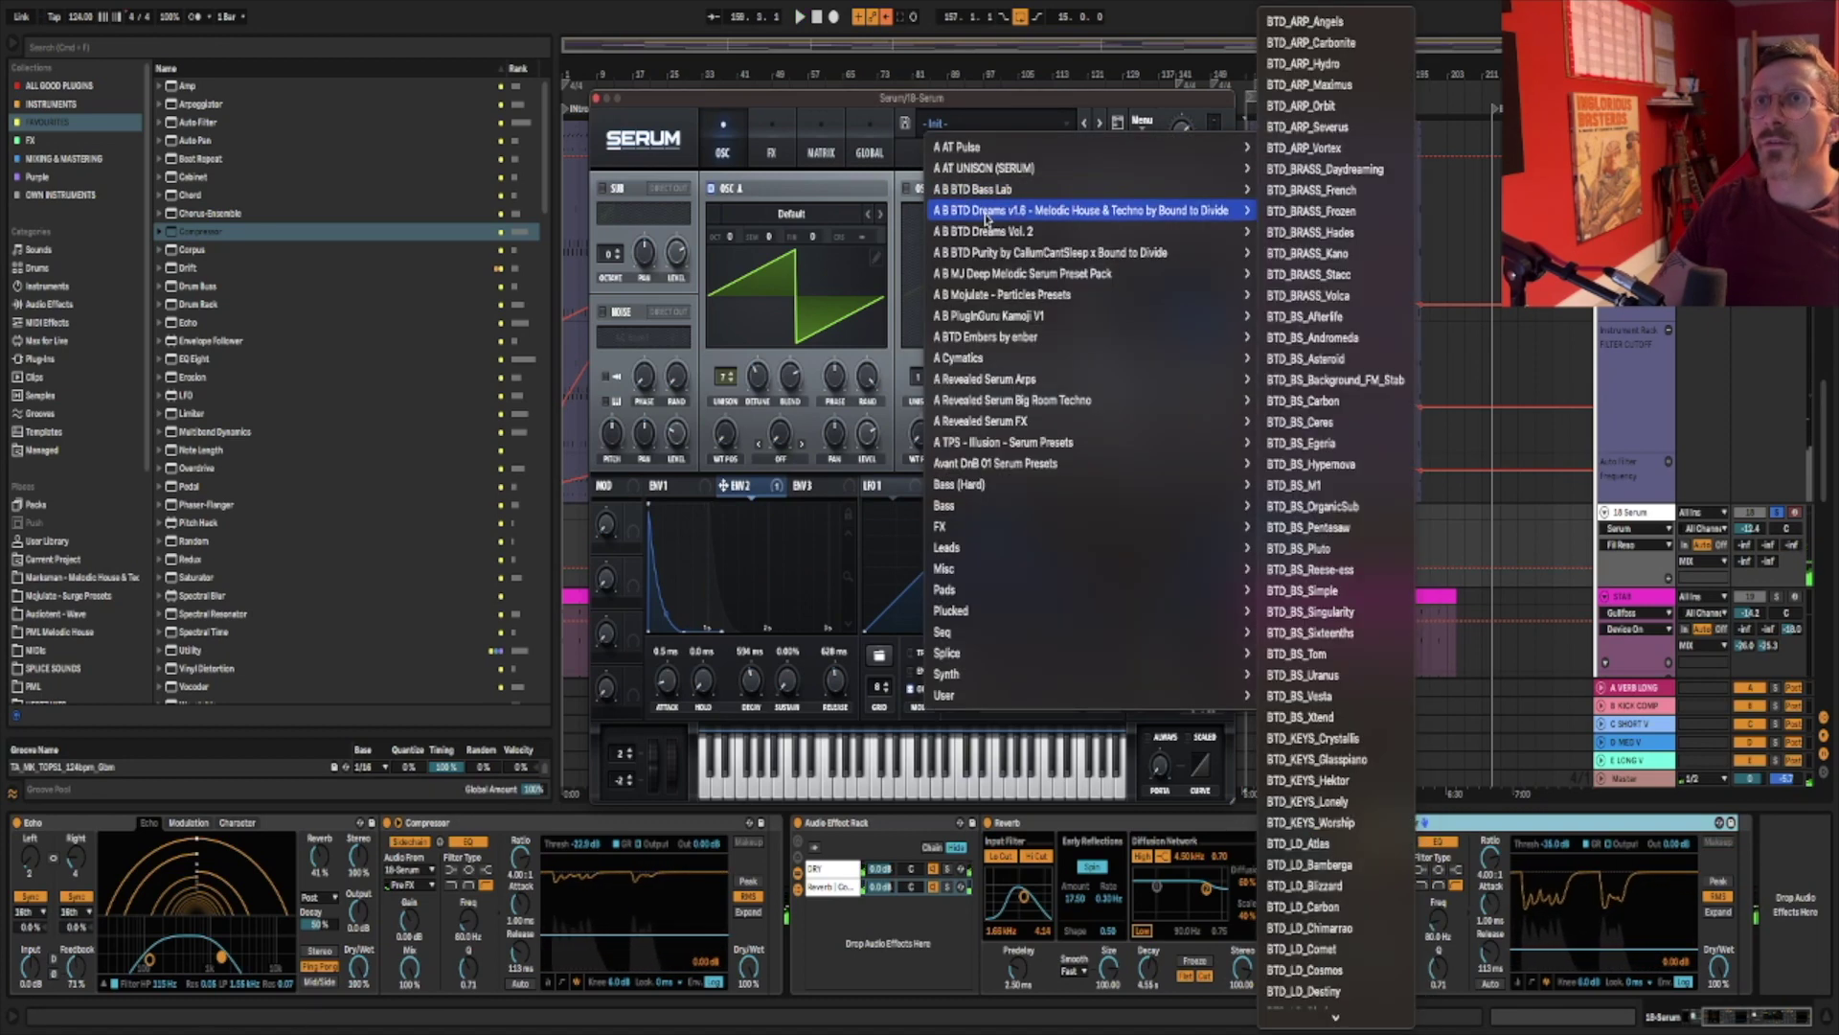
mouse_move(995, 231)
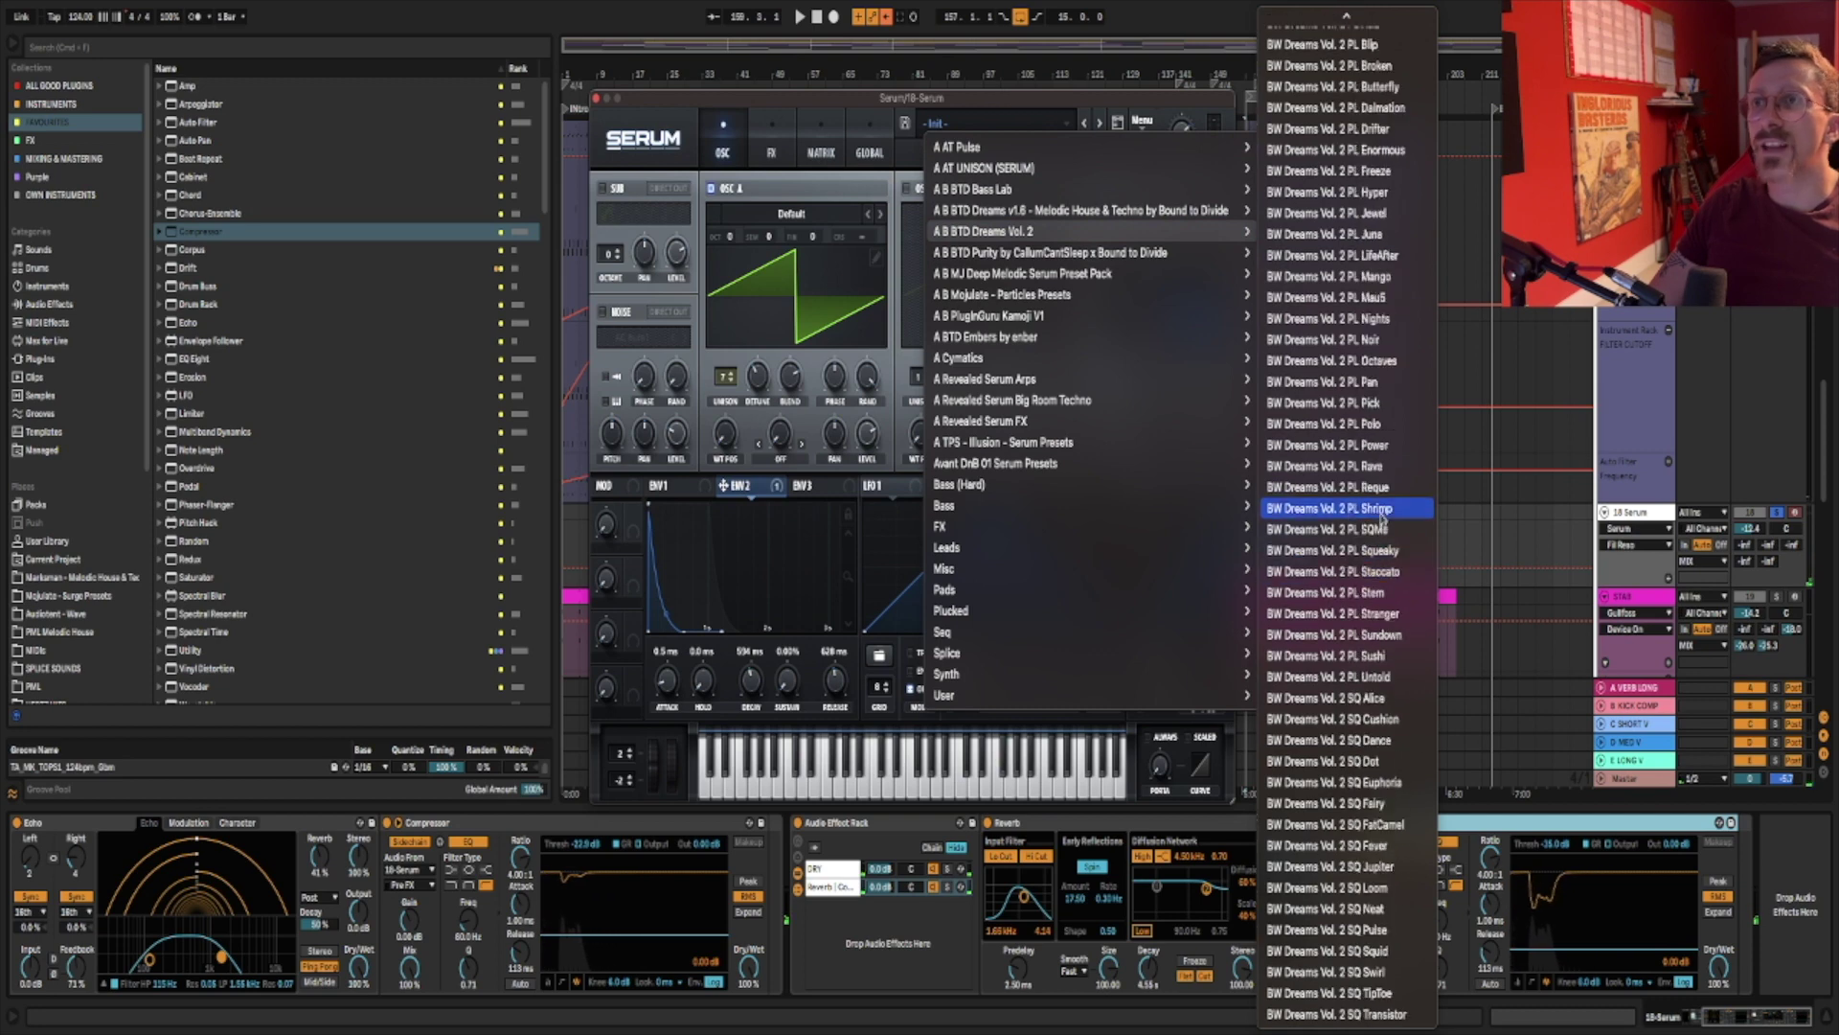
left_click(1341, 212)
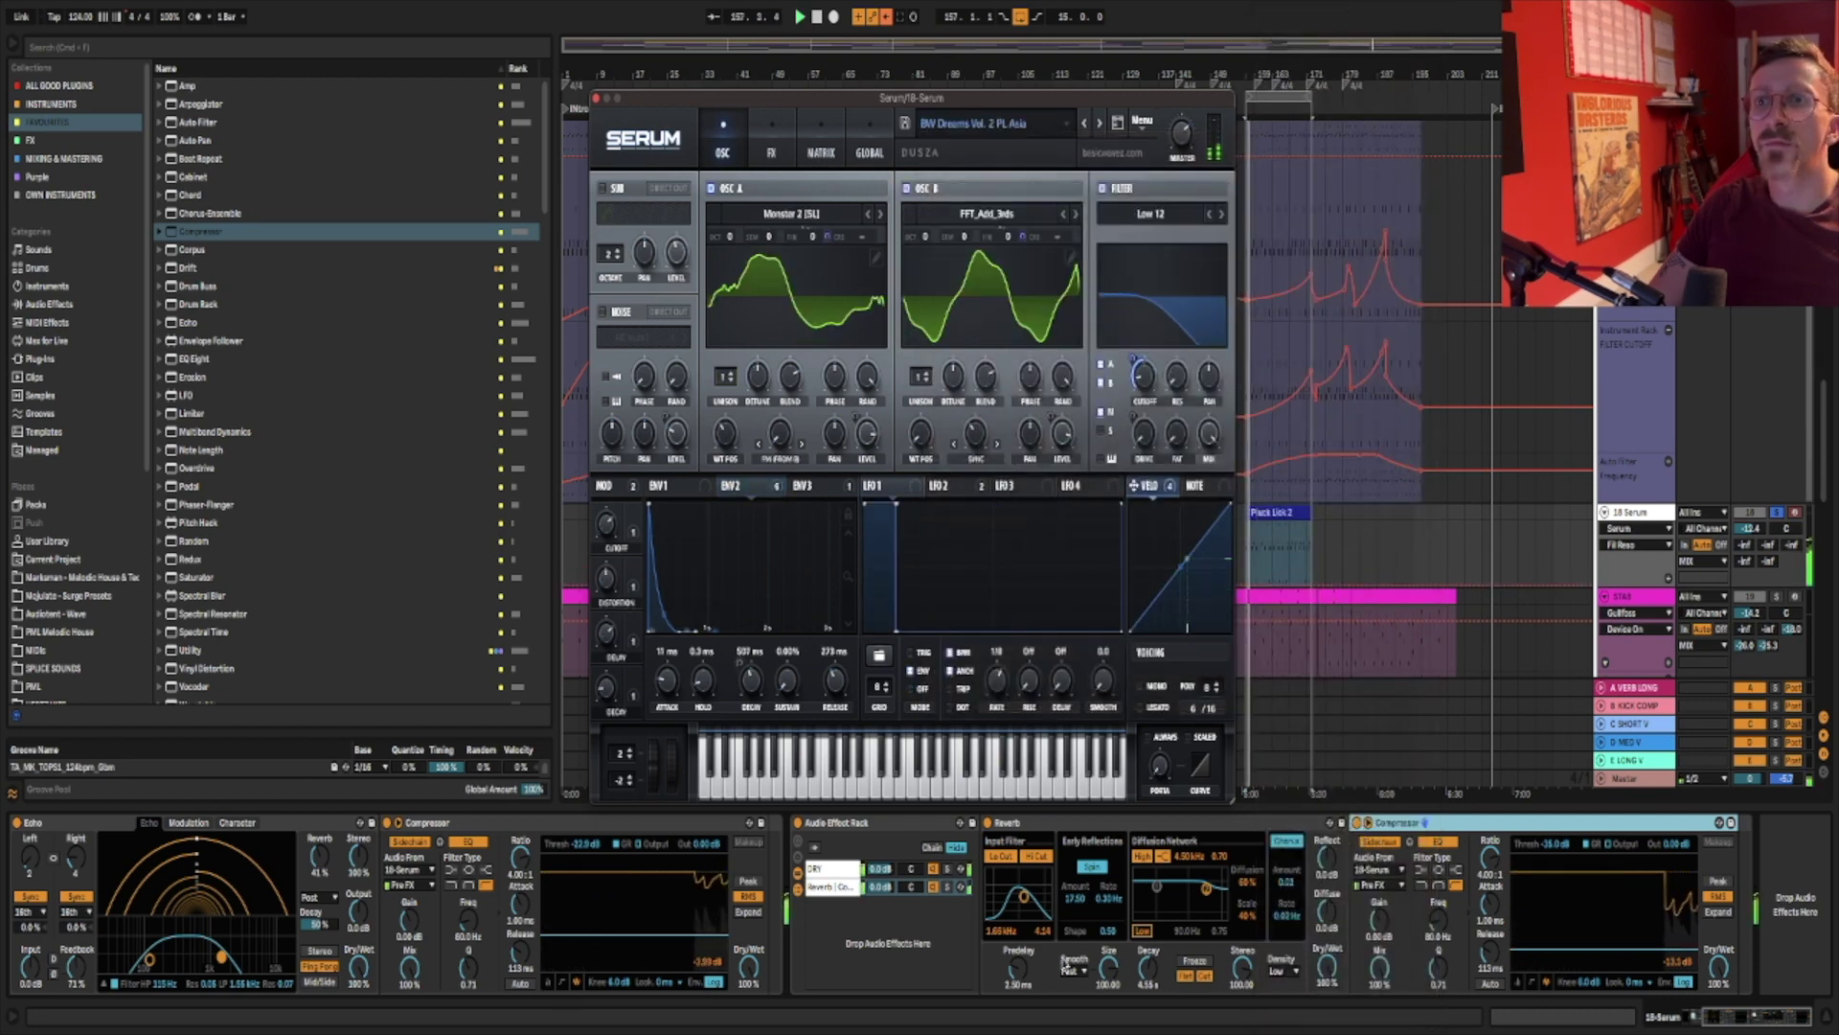
scroll(1097, 929, "left", 5)
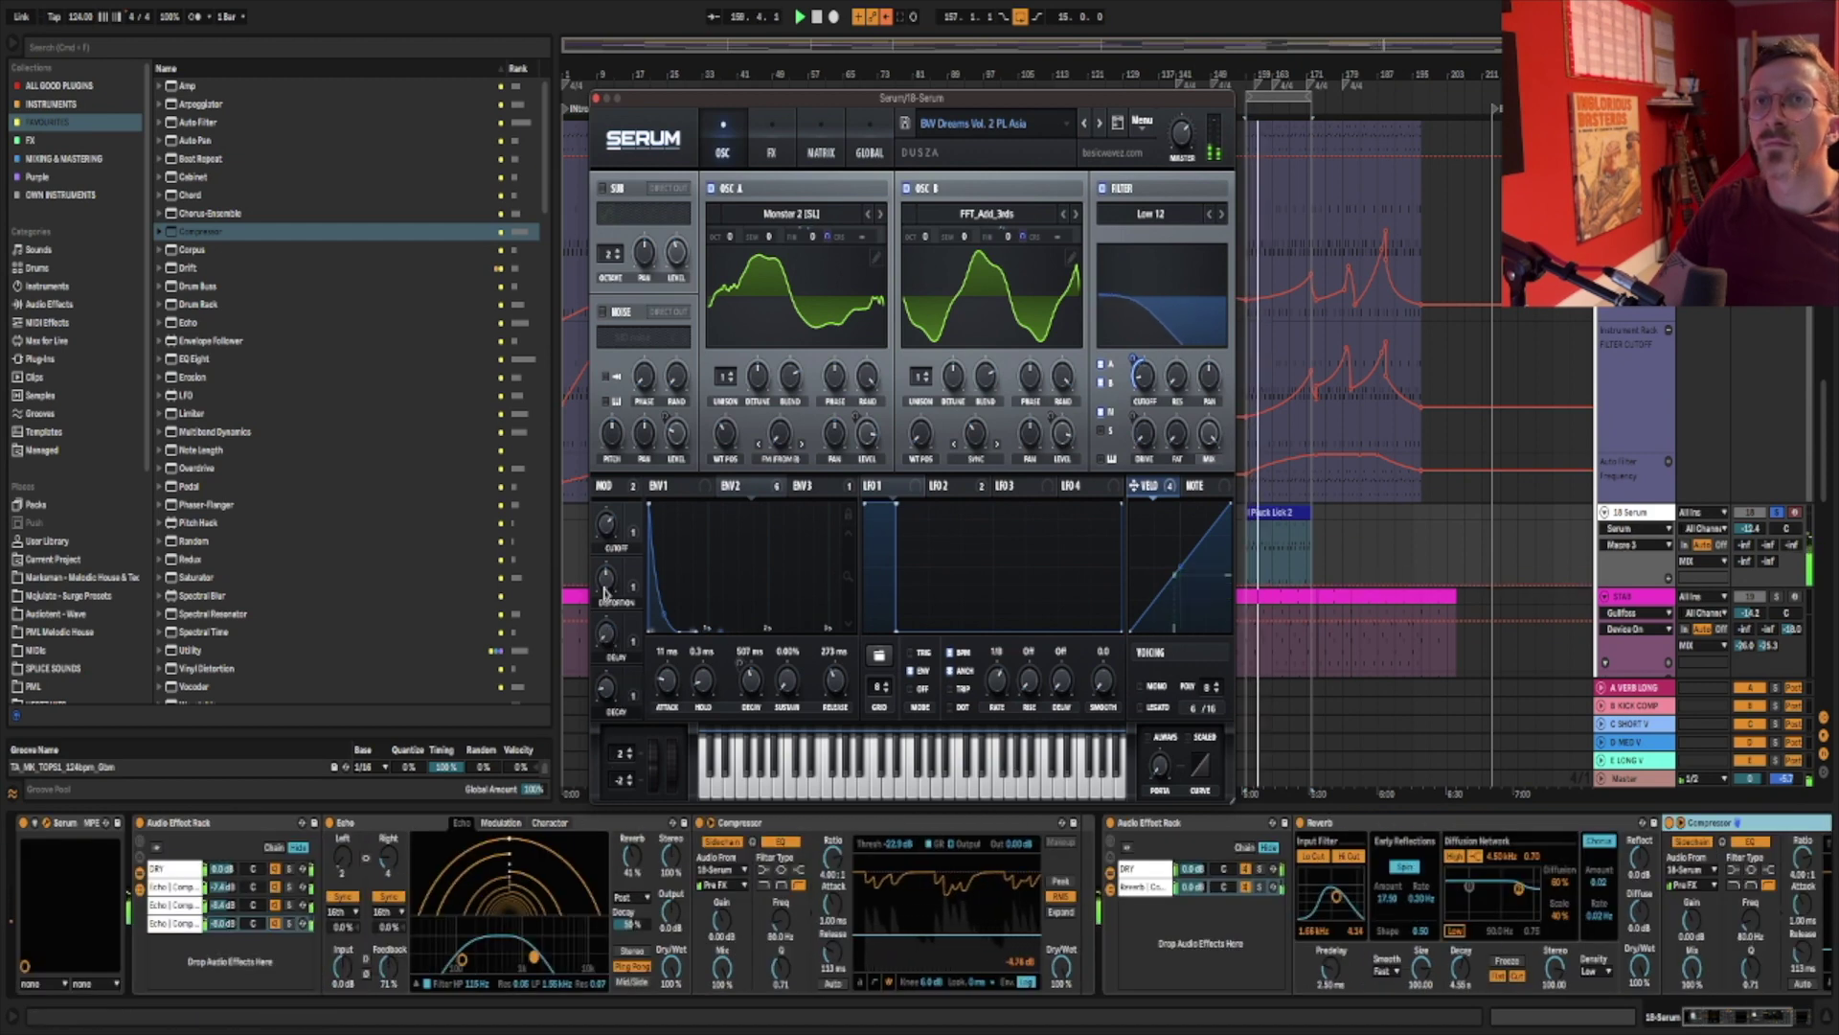
left_click(1102, 122)
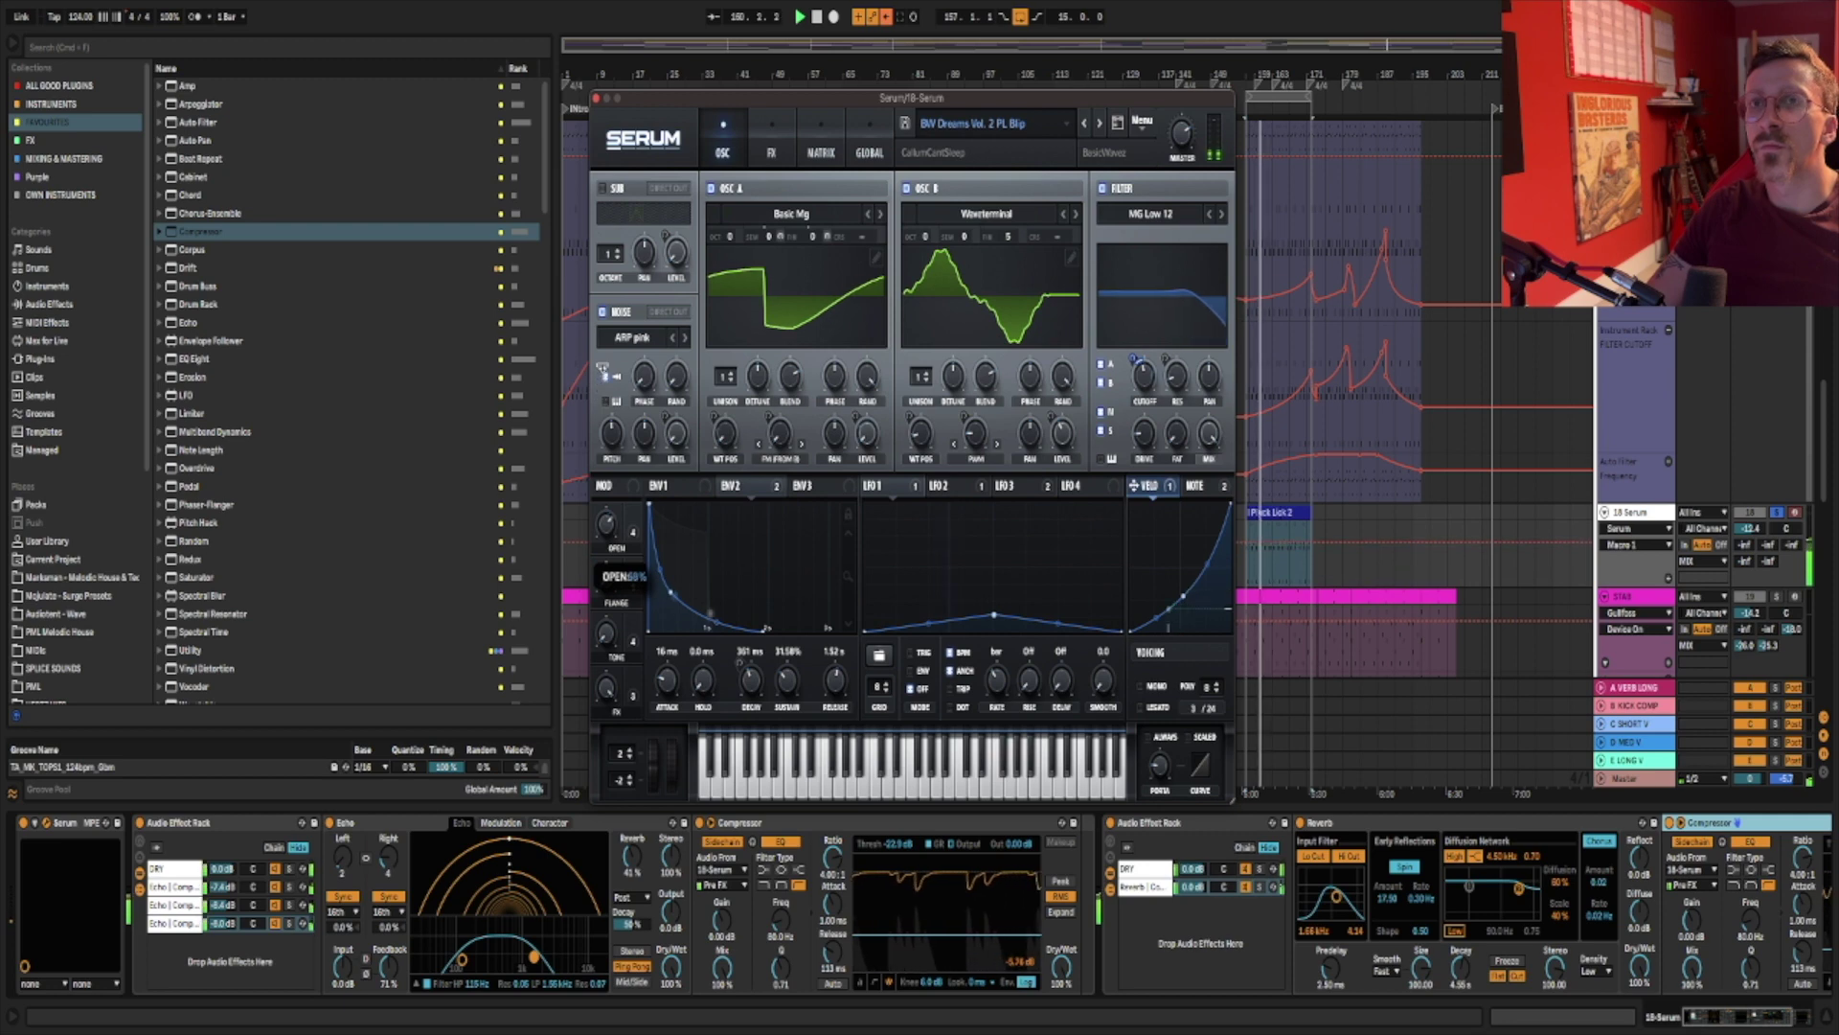
Compare the Serum sound with the delay and reverb racks bypassed and then enabled again.
left_click(139, 823)
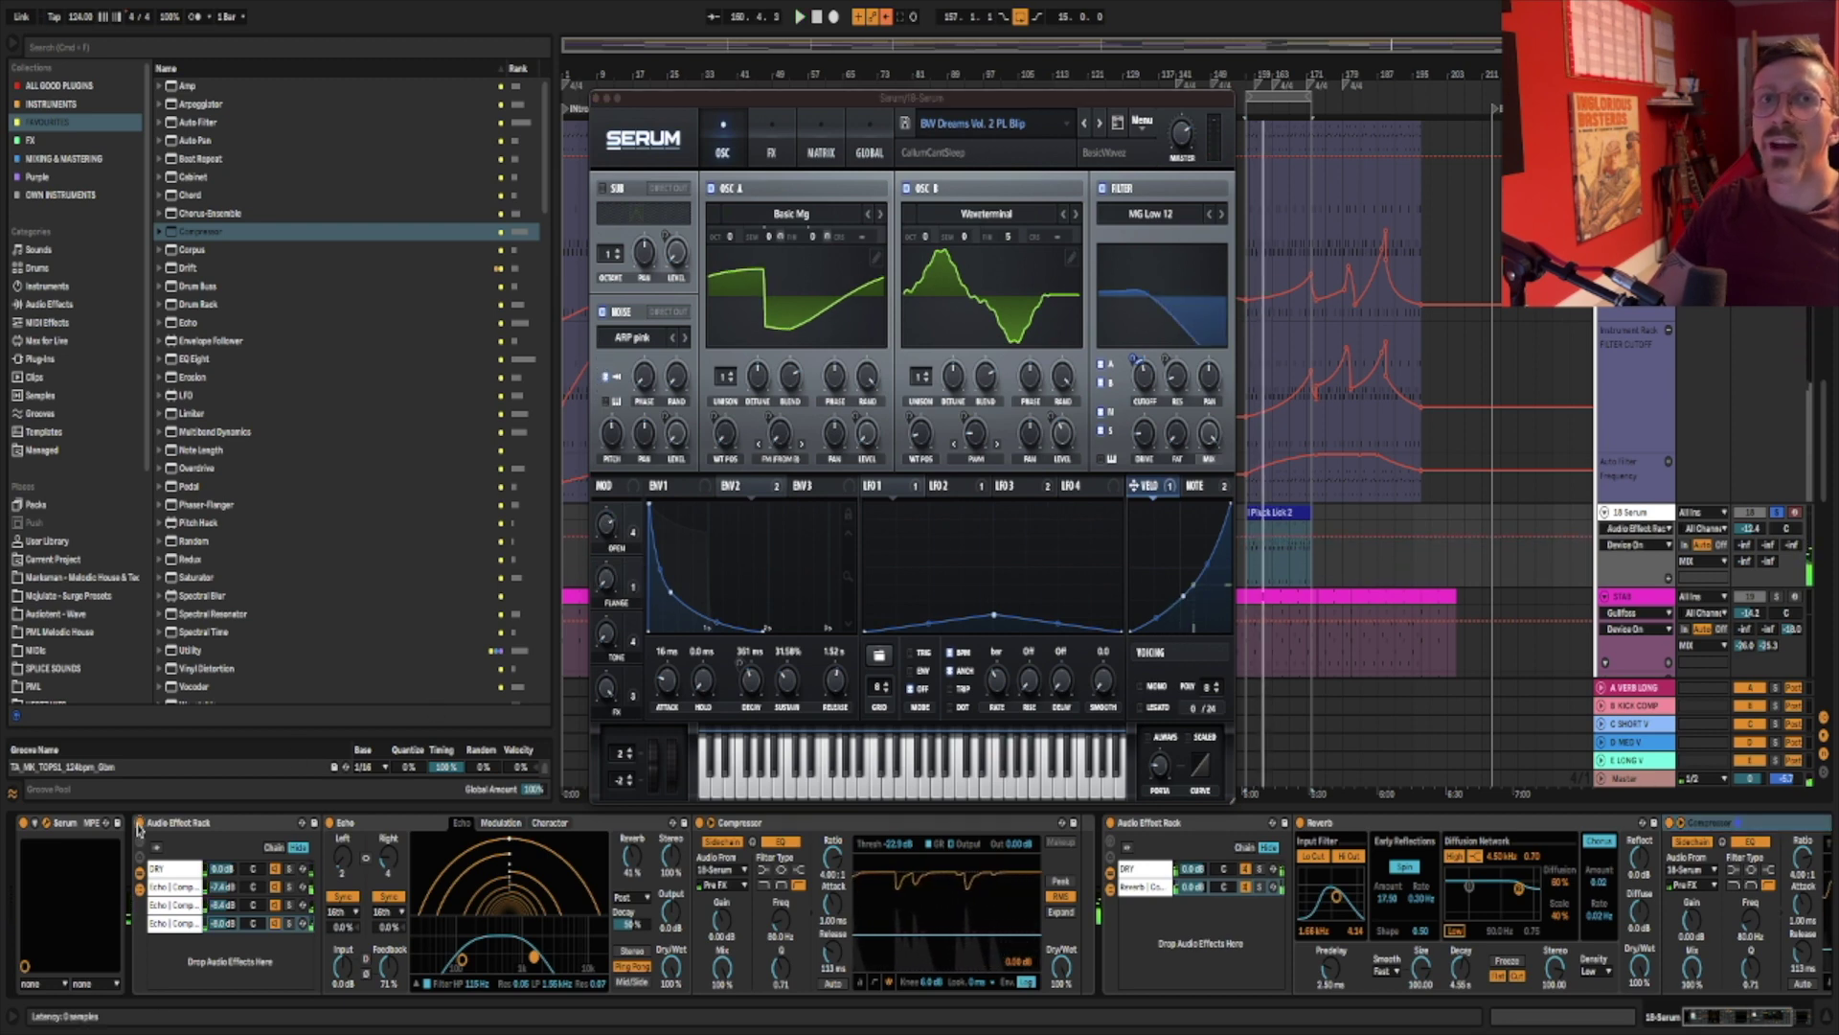
left_click(1111, 823)
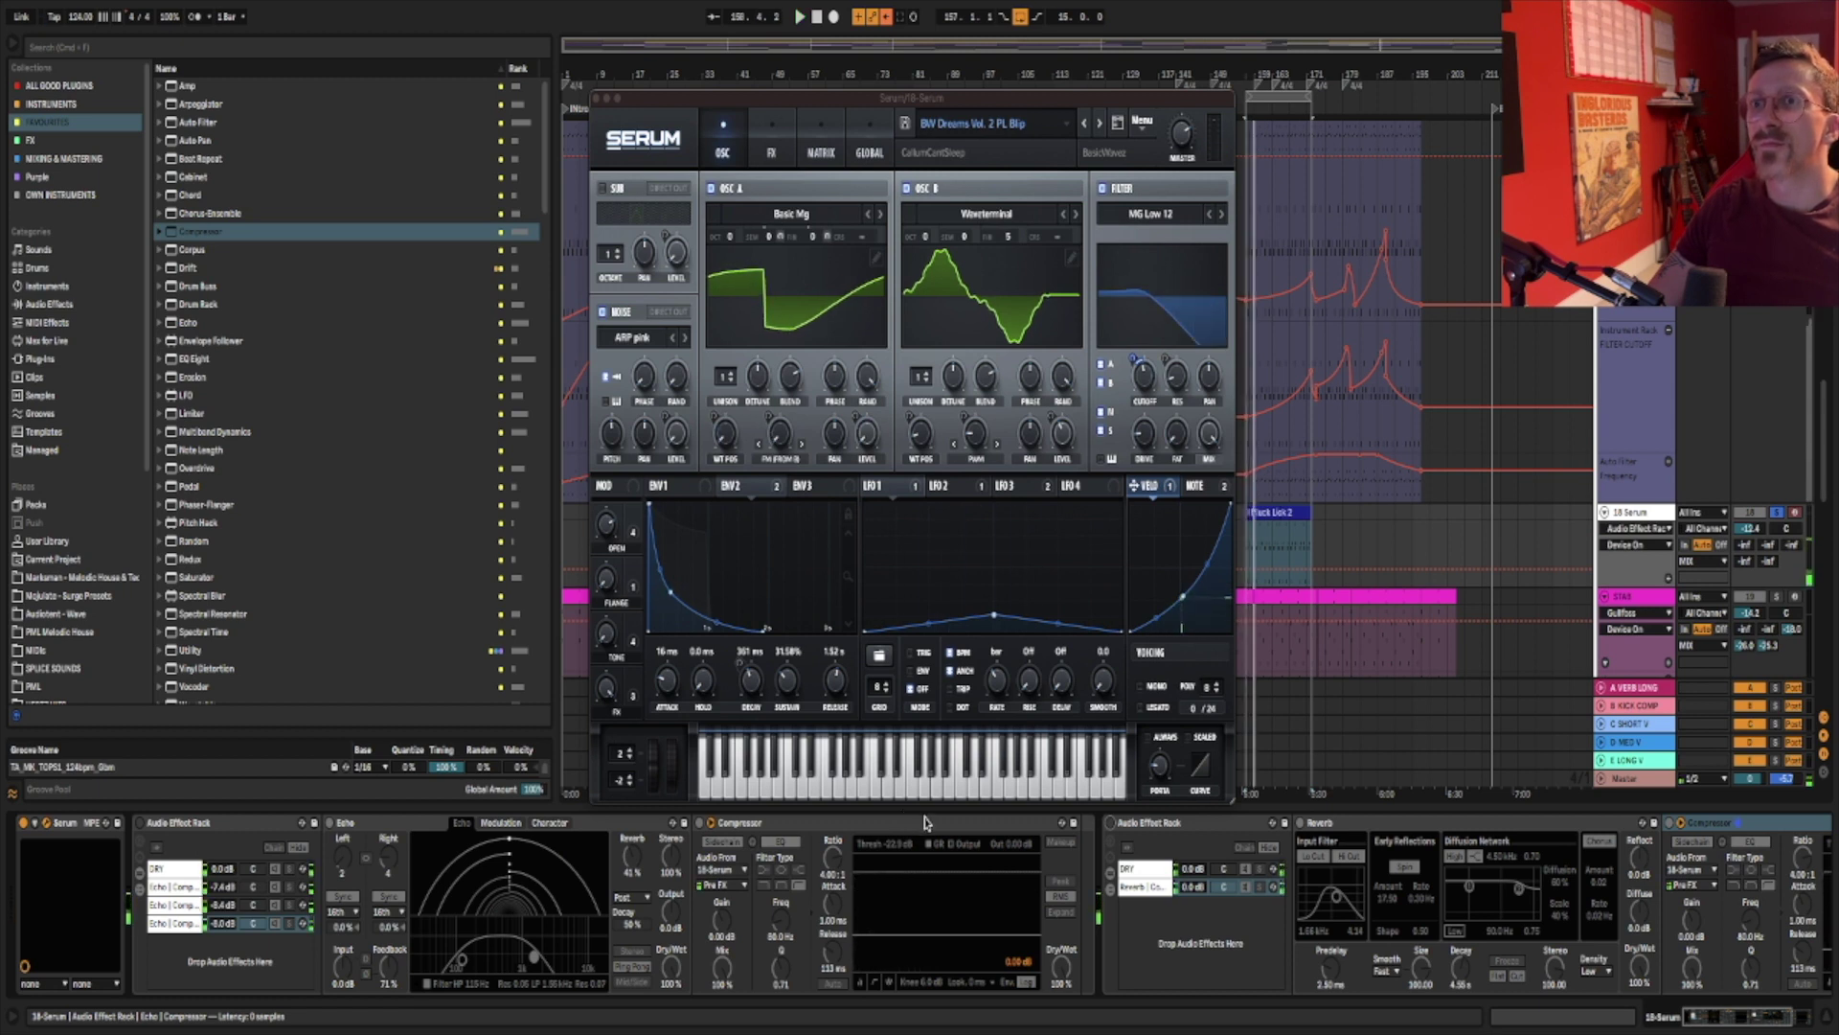
left_click(1111, 823)
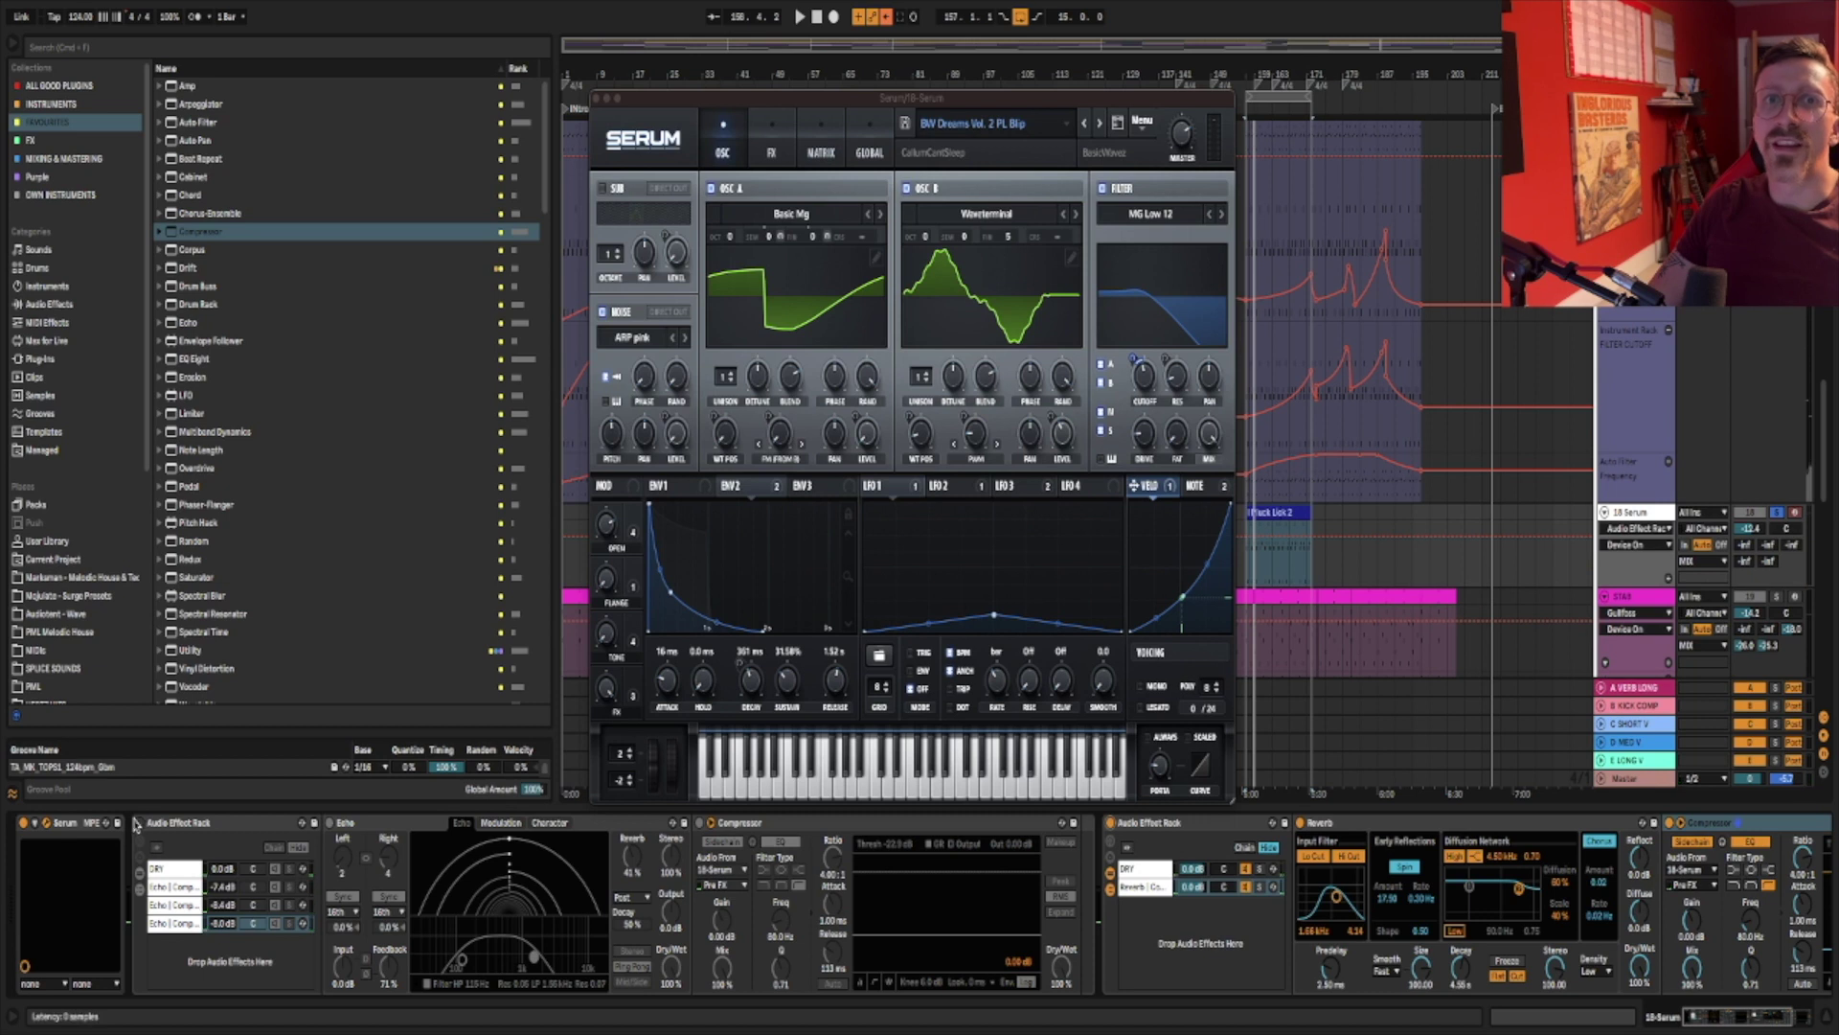
left_click(140, 823)
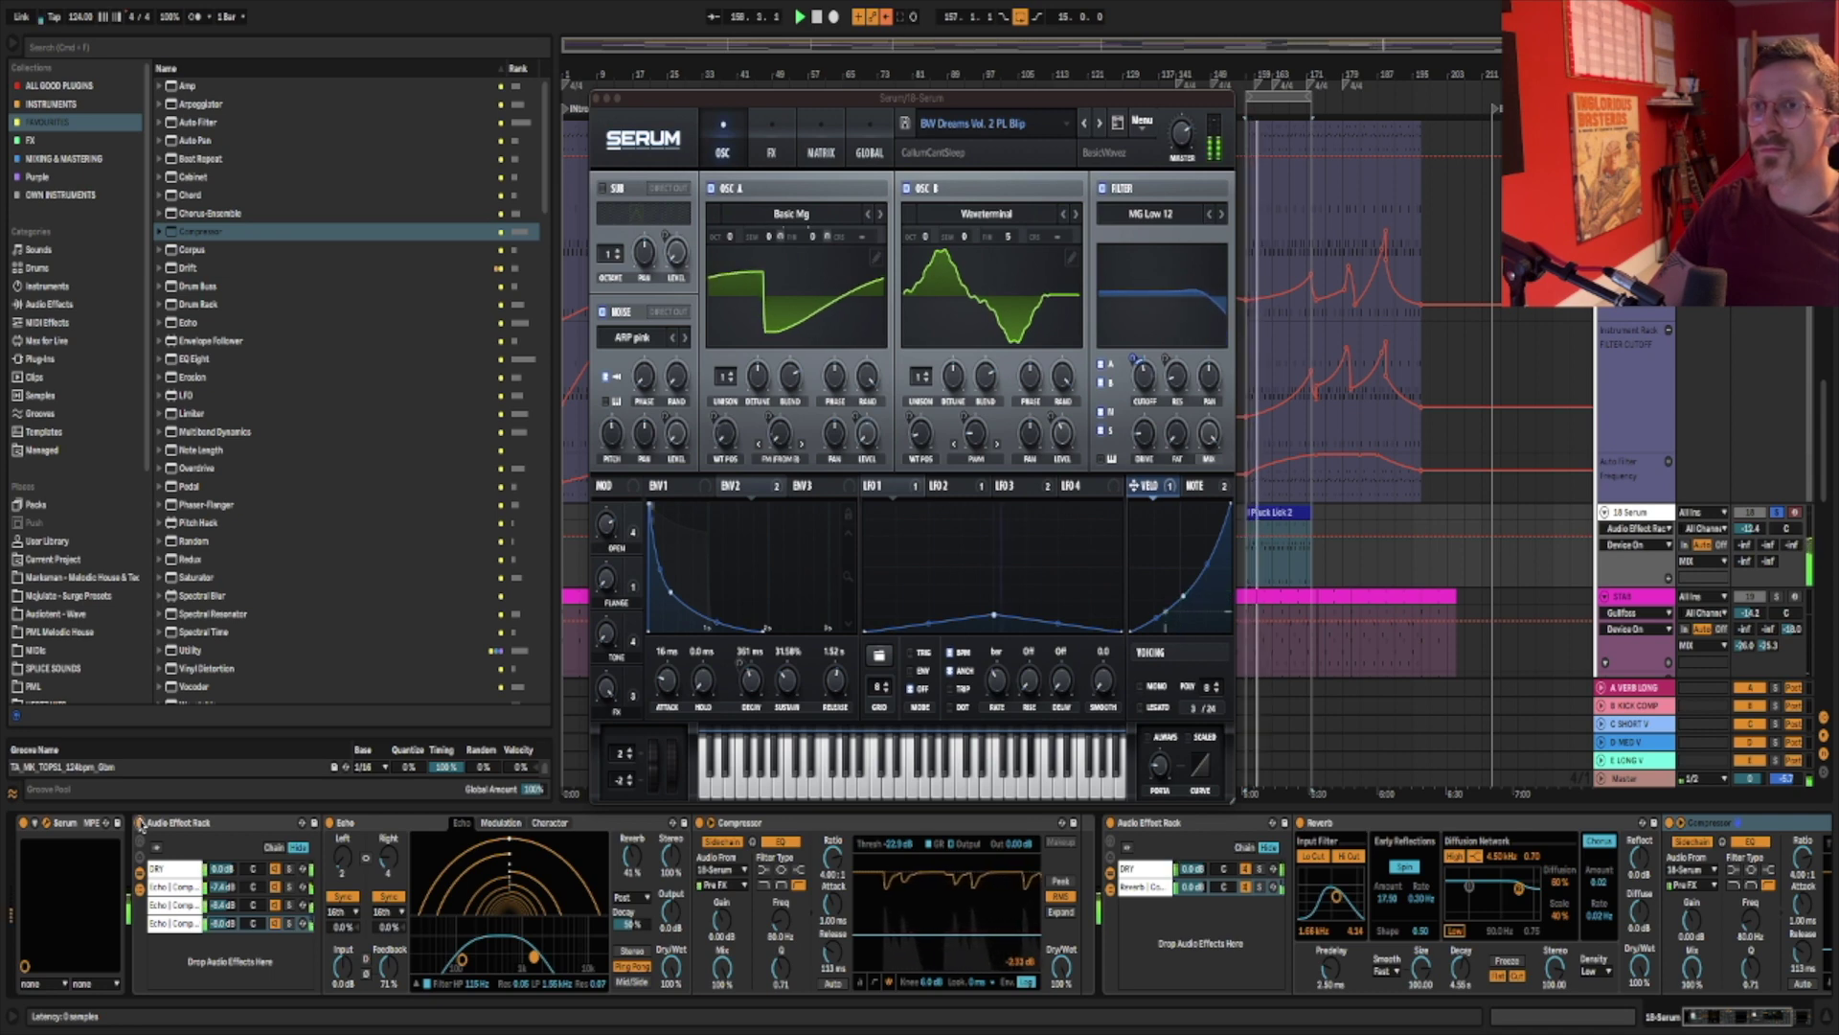
Hide the Serum window and duplicate the sidechained Compressor at the end of the Reverb chain.
scroll(141, 862, "right", 3)
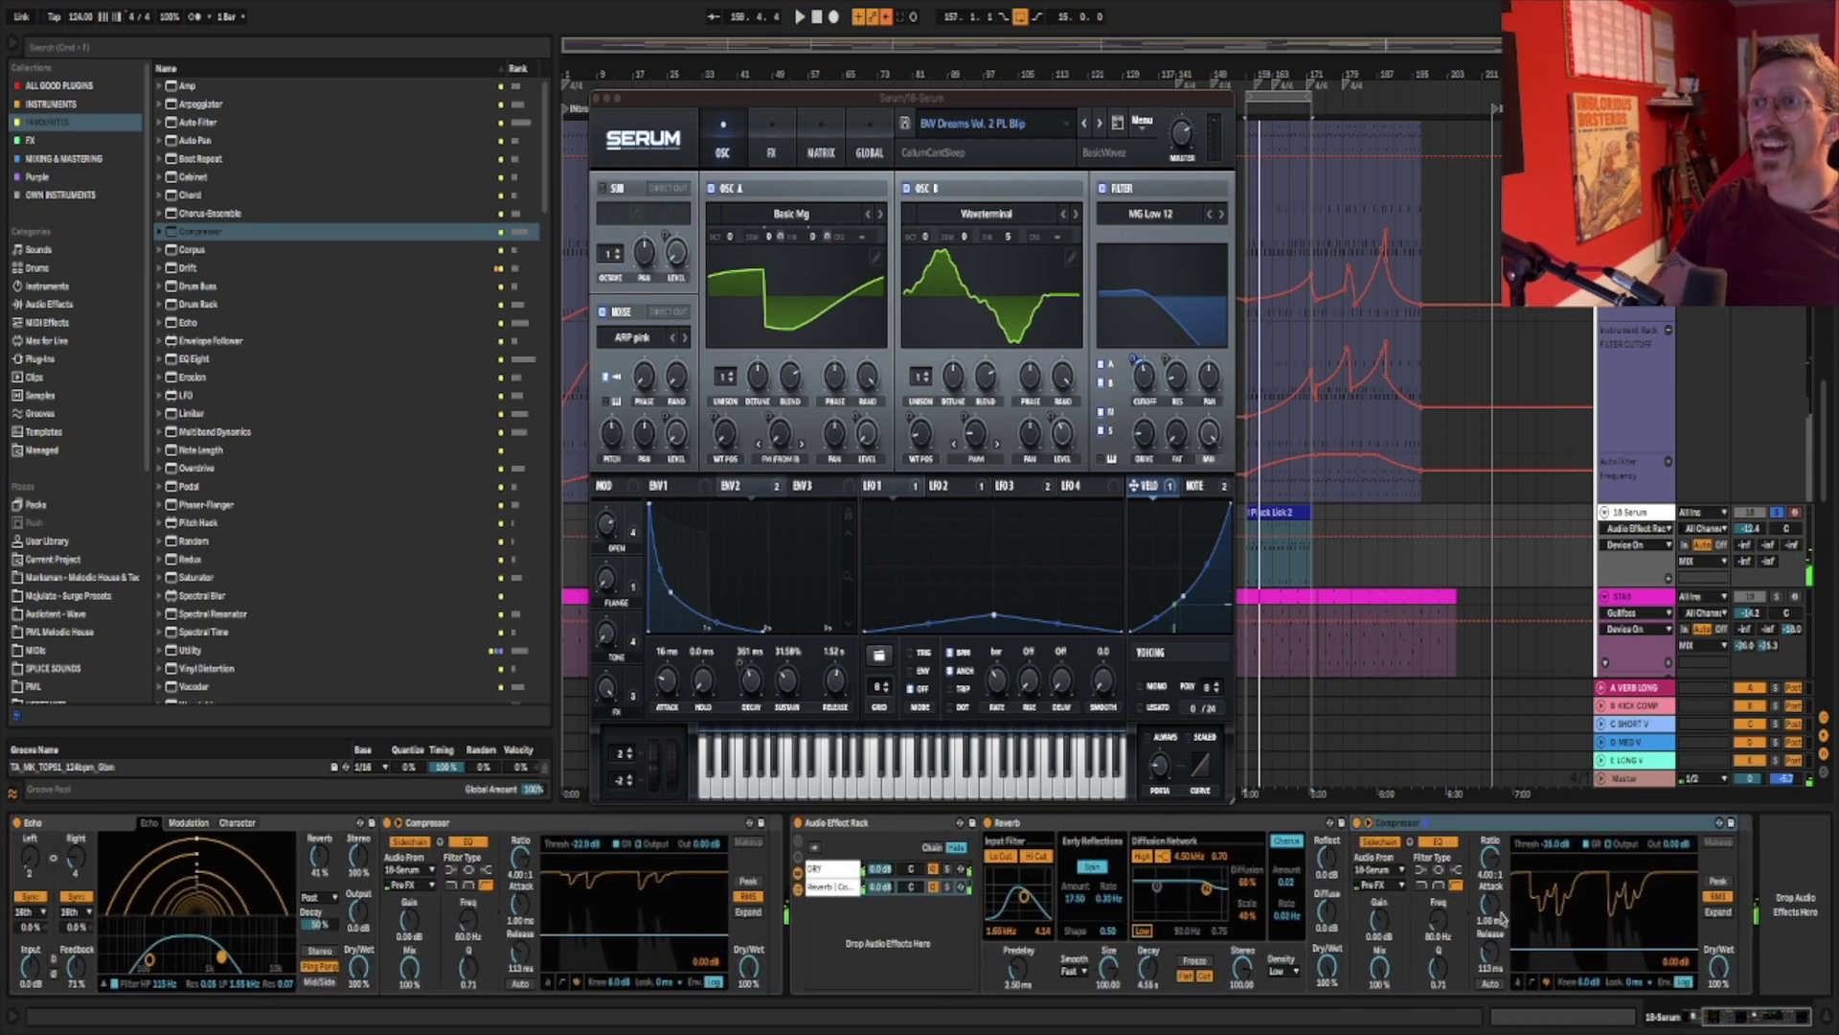
key("ctrl+alt+p")
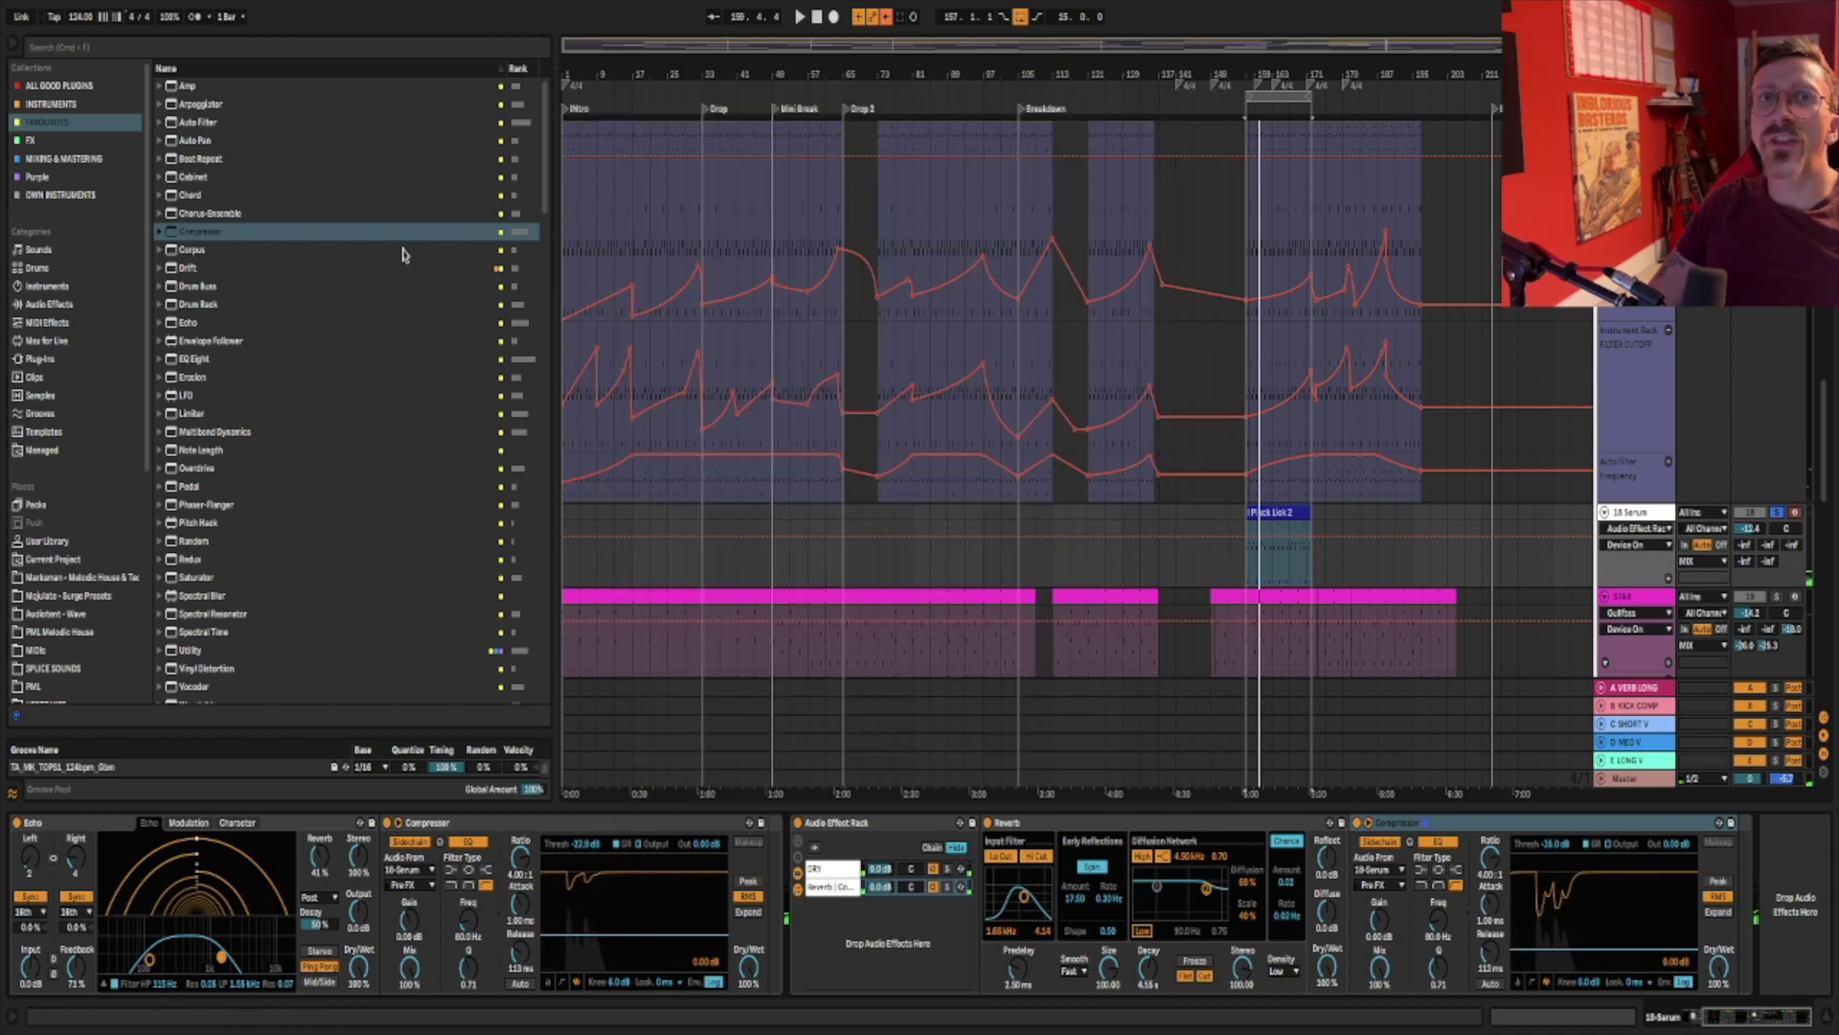
left_click(313, 504)
left_click(1476, 826)
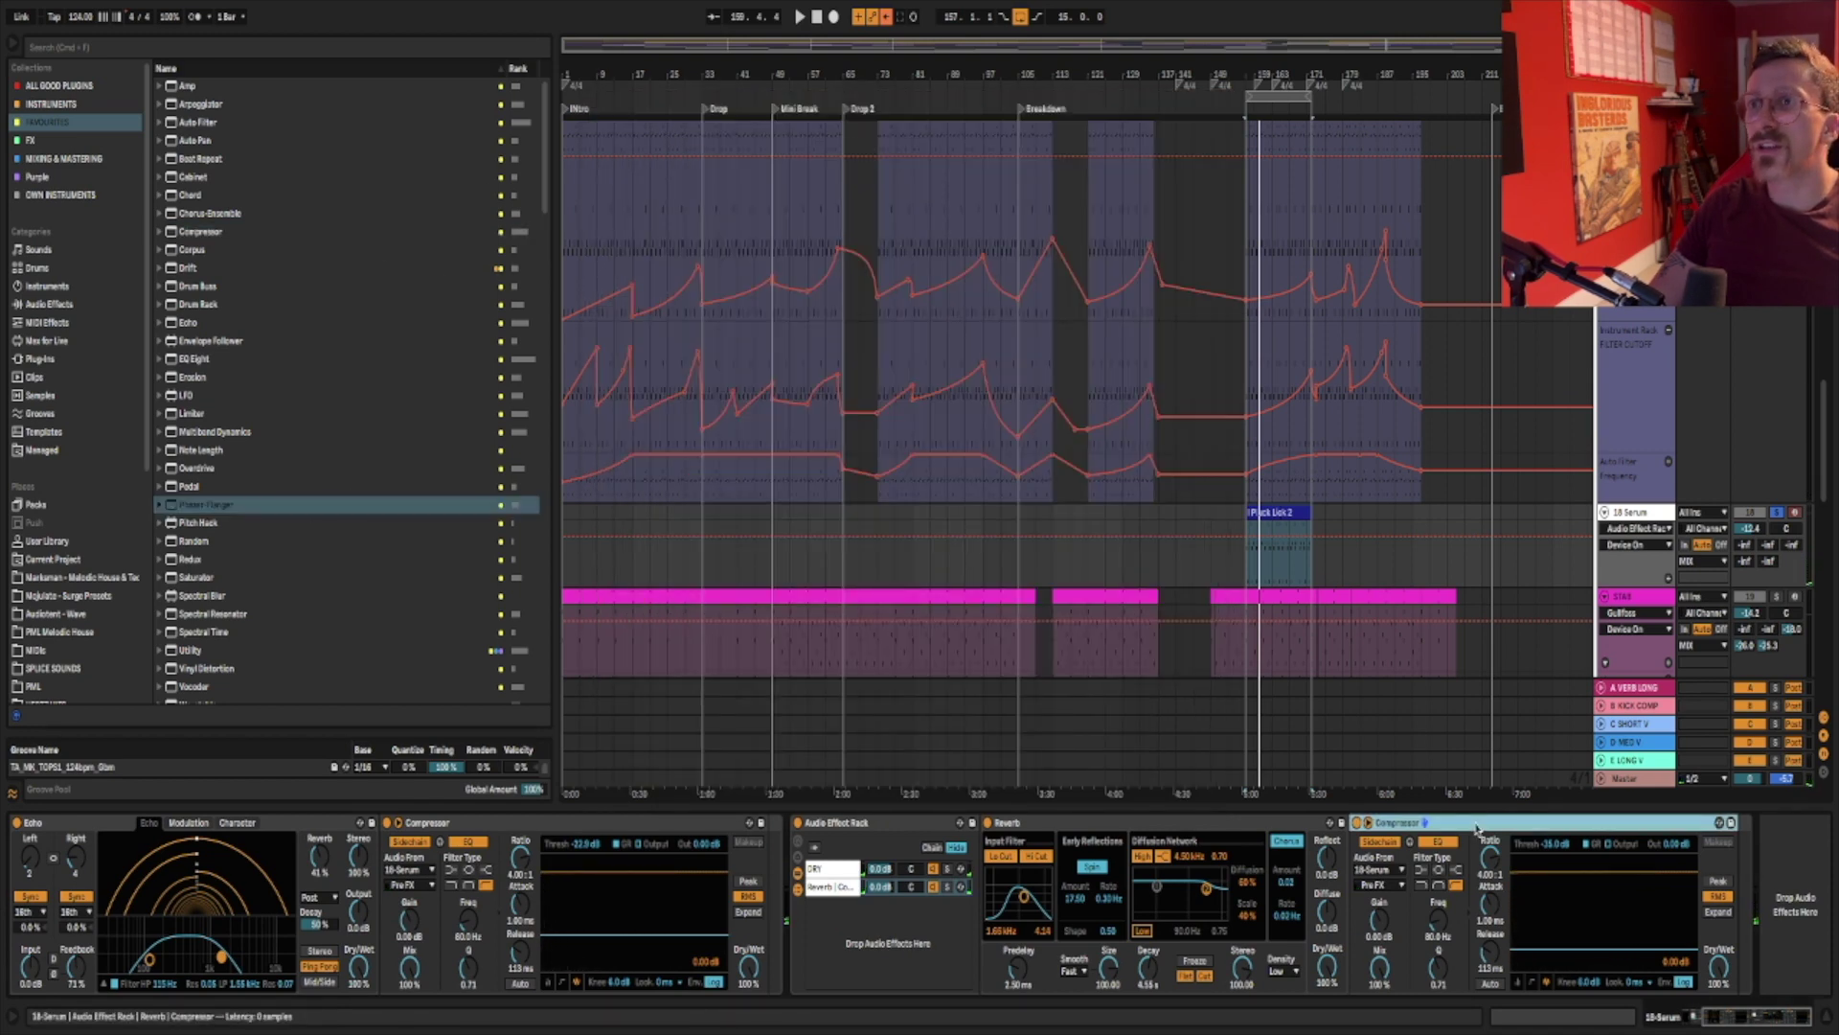
scroll(1532, 852, "right", 3)
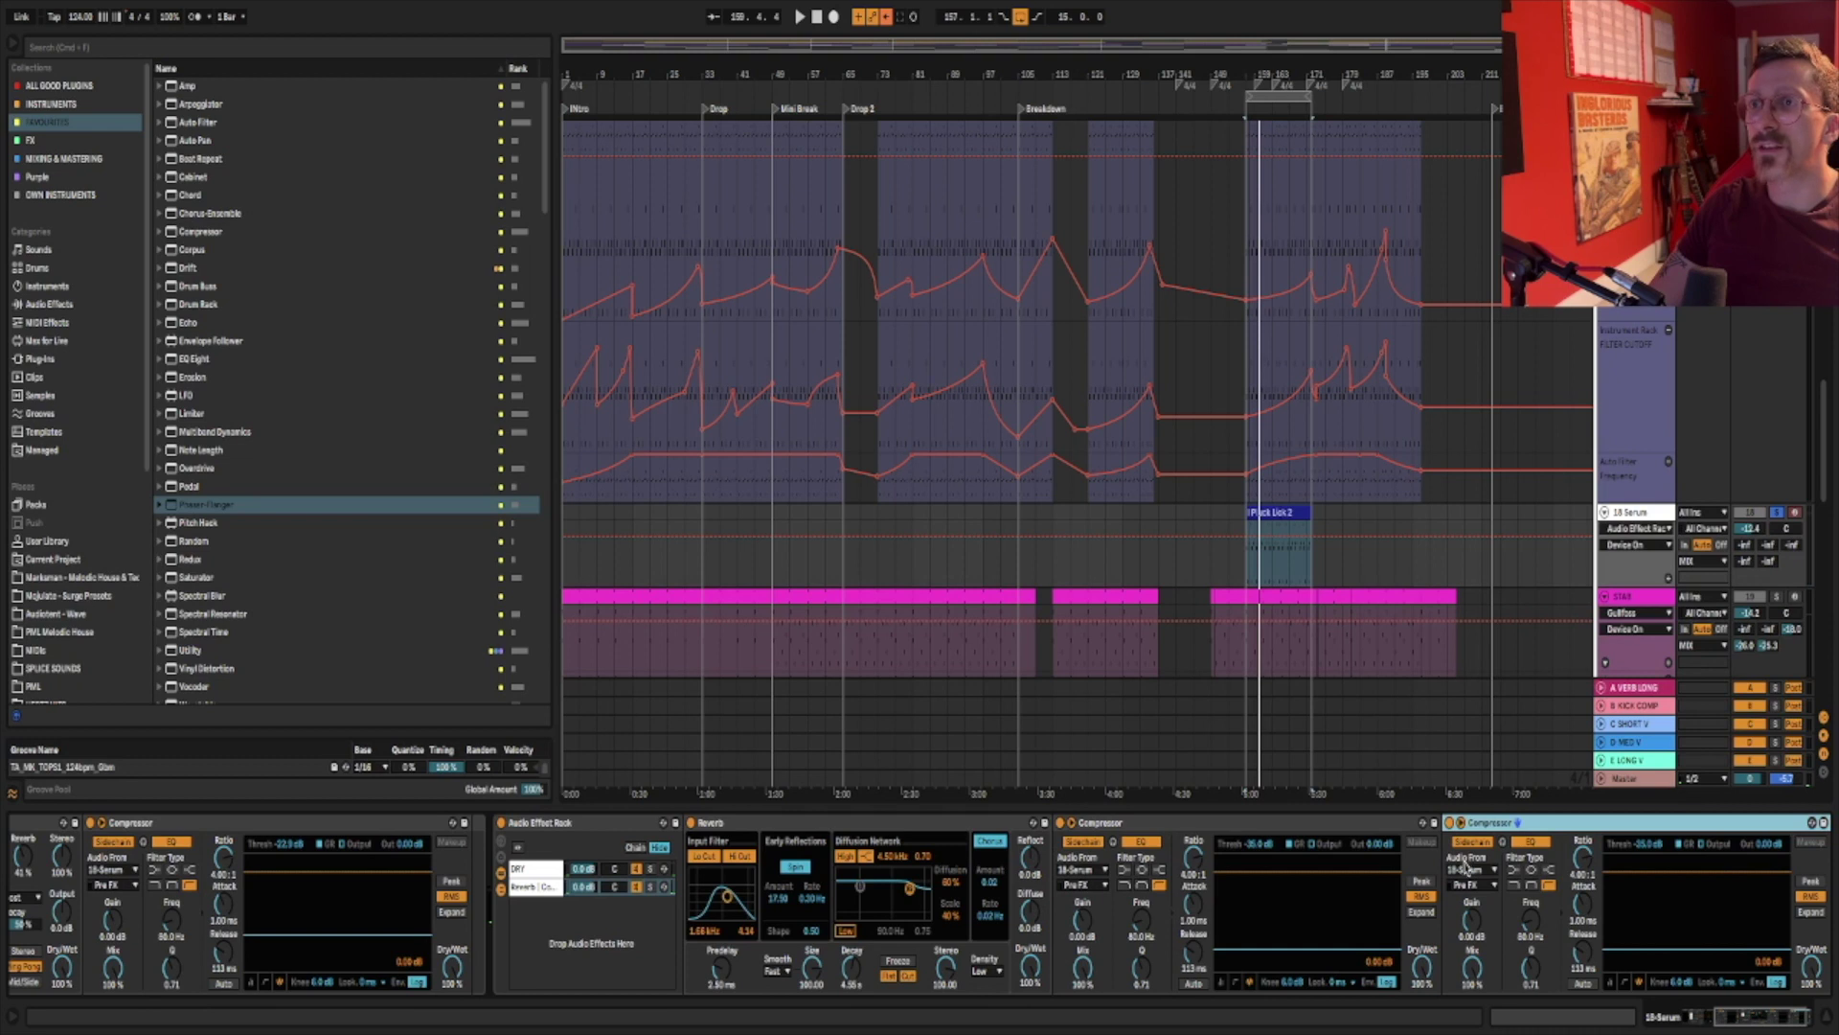
scroll(1531, 836, "right", 1)
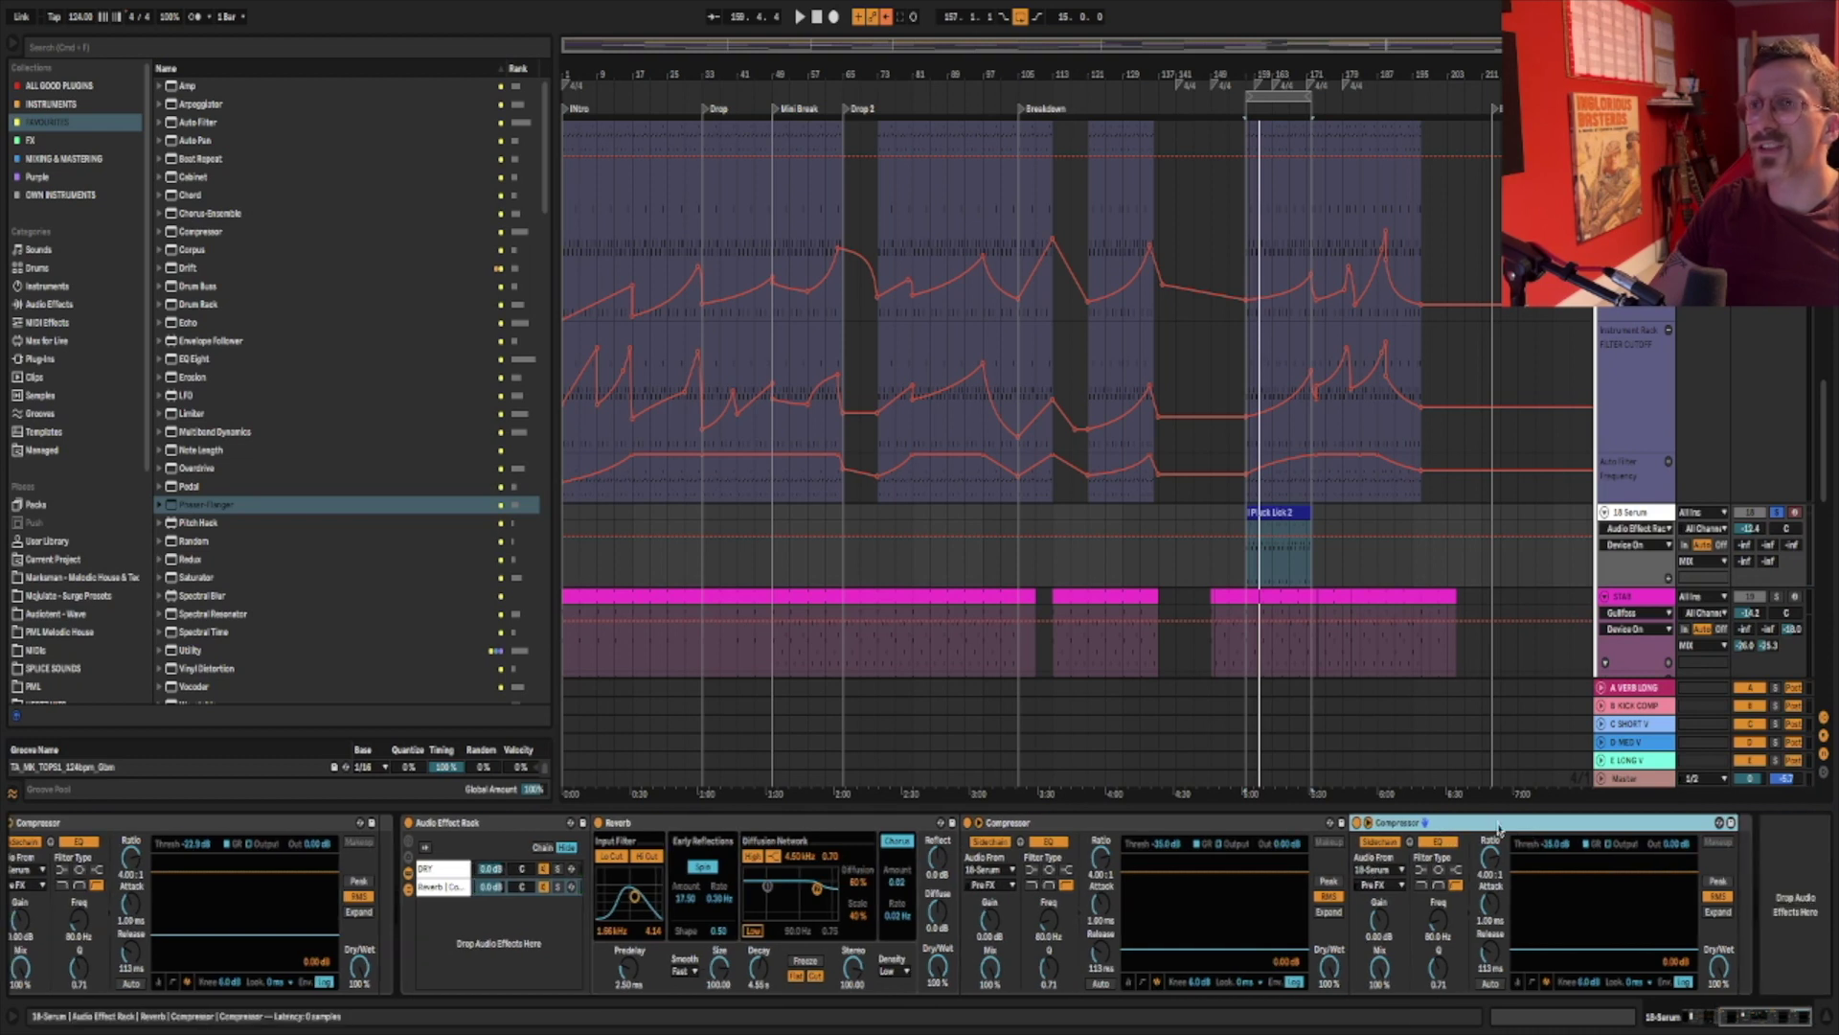
Set the duplicated Compressor's sidechain source to SC and raise its threshold to about -14 dB while playing.
left_click(1396, 869)
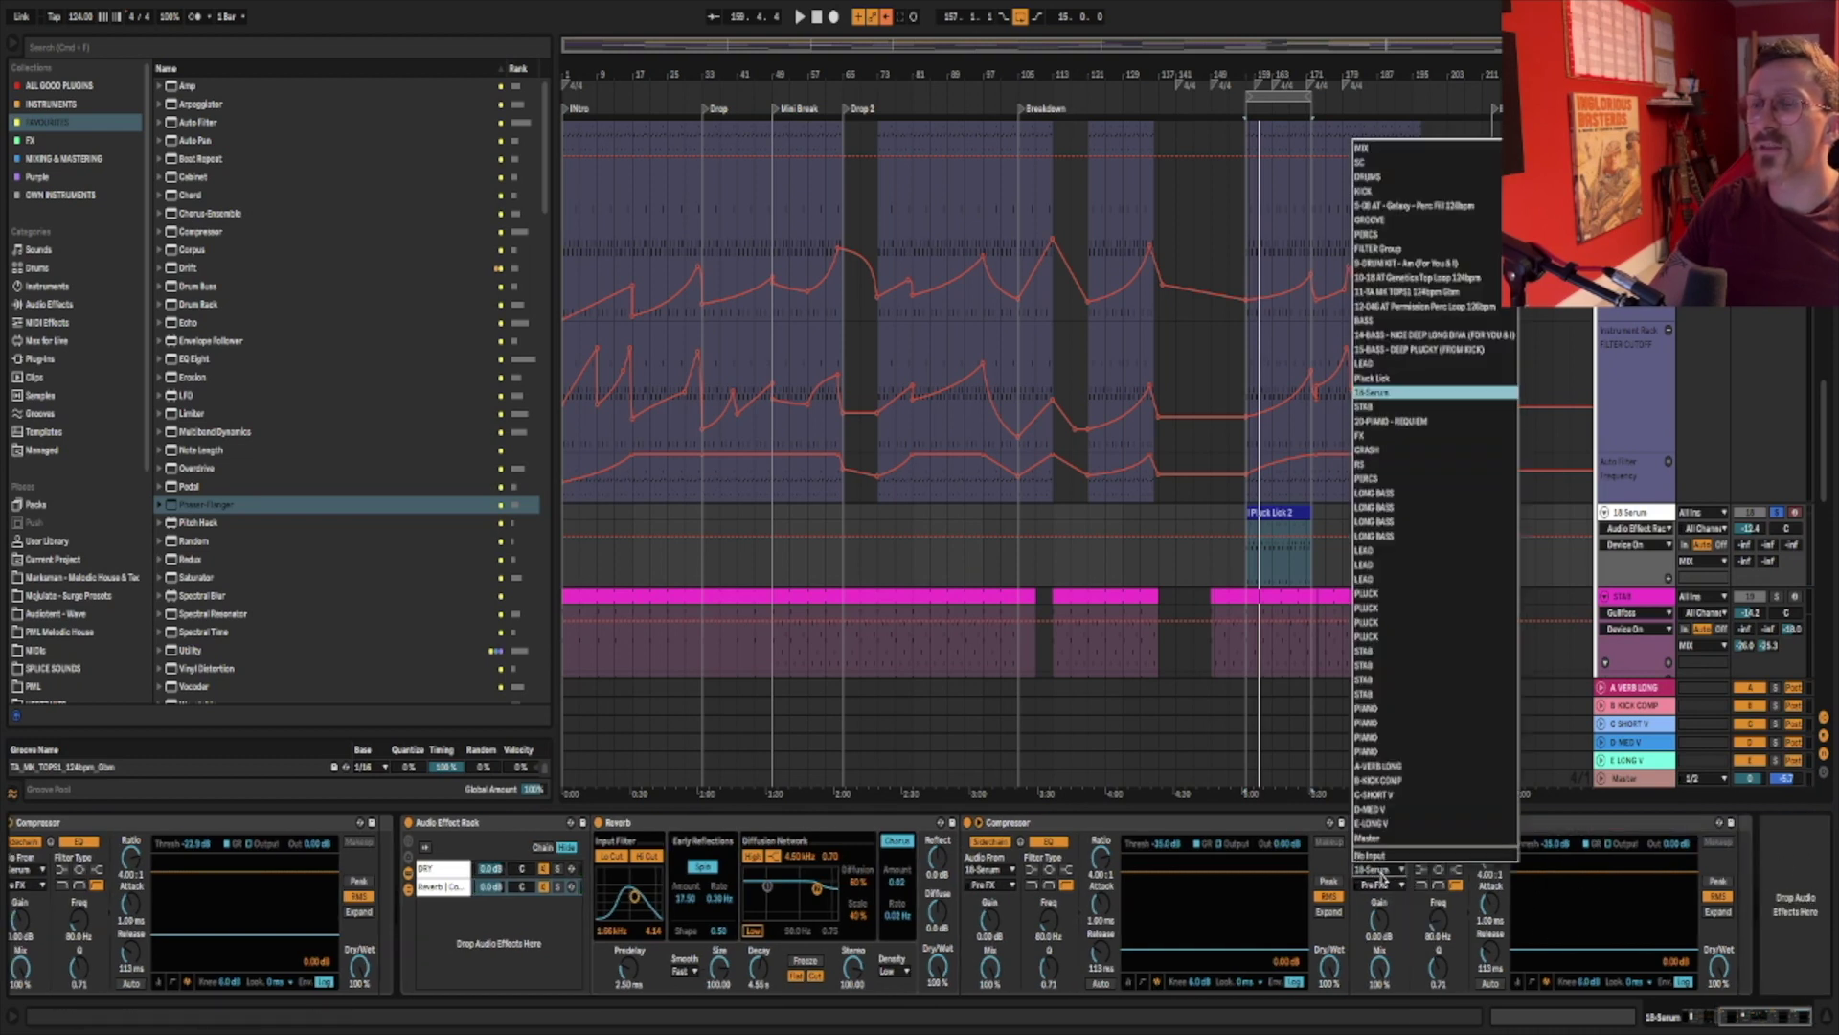
left_click(1389, 165)
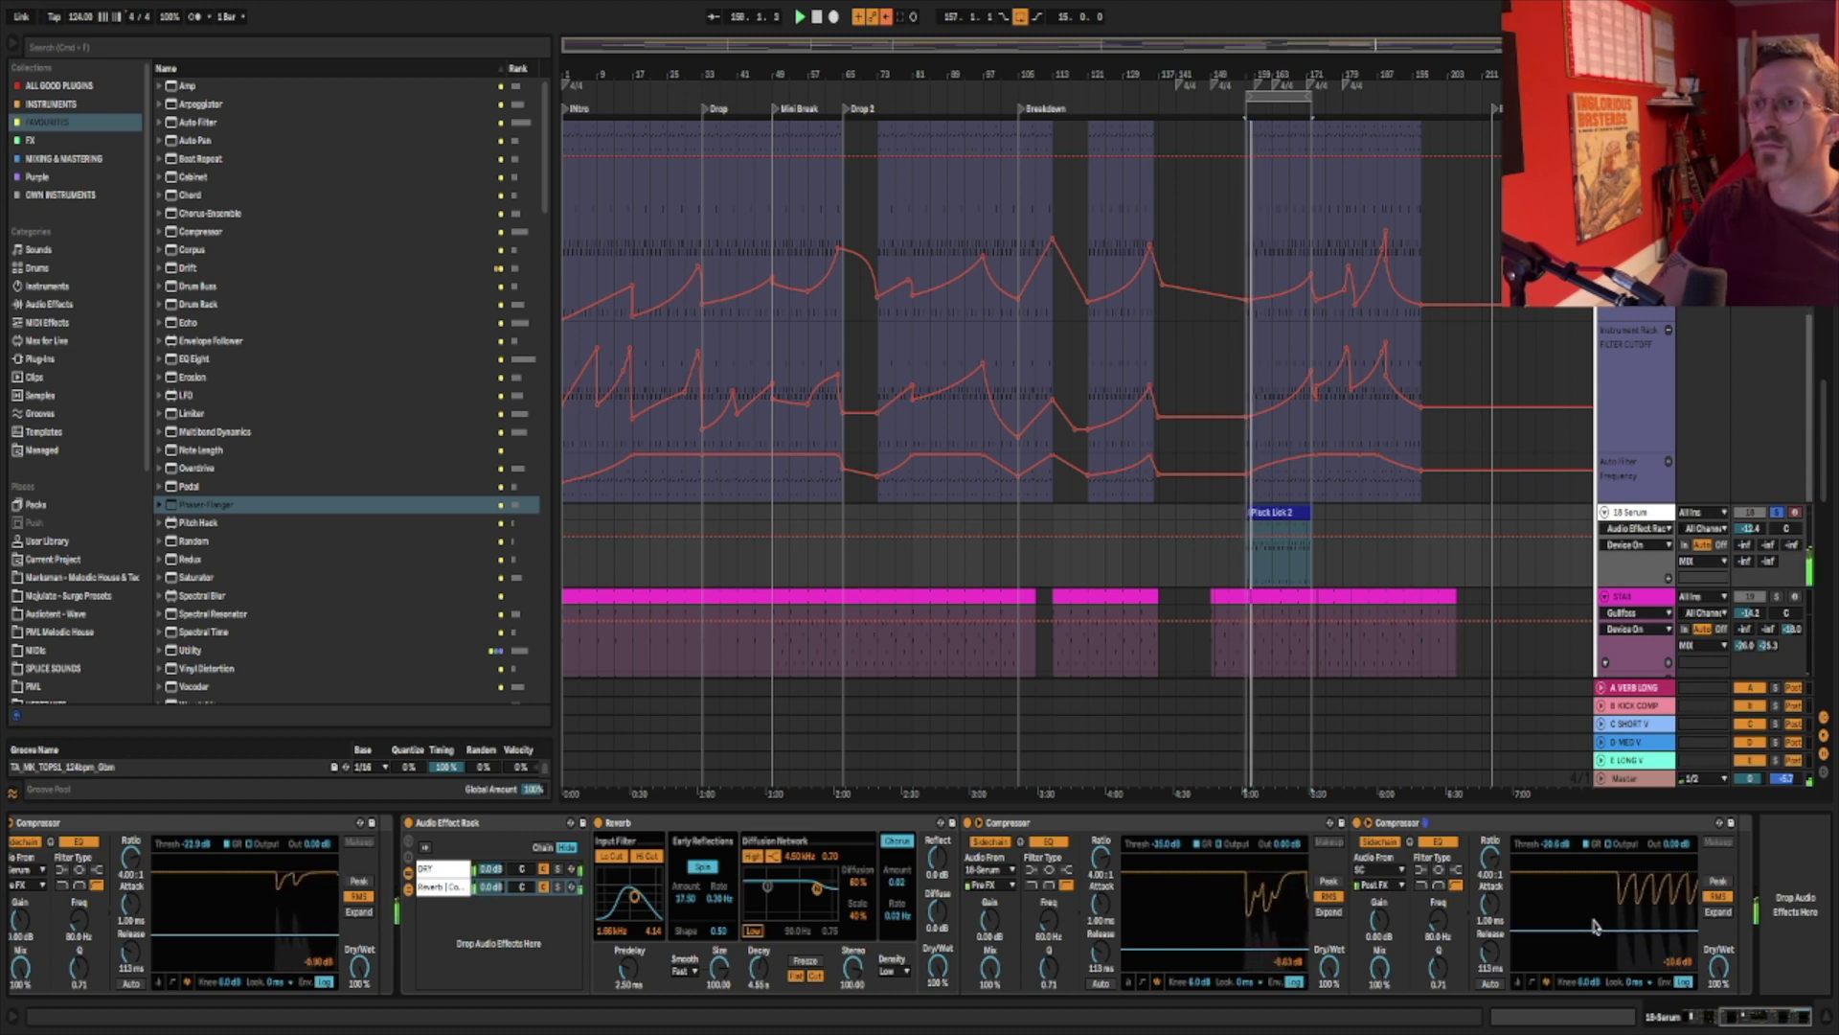
left_click_drag(1595, 925, 1595, 914)
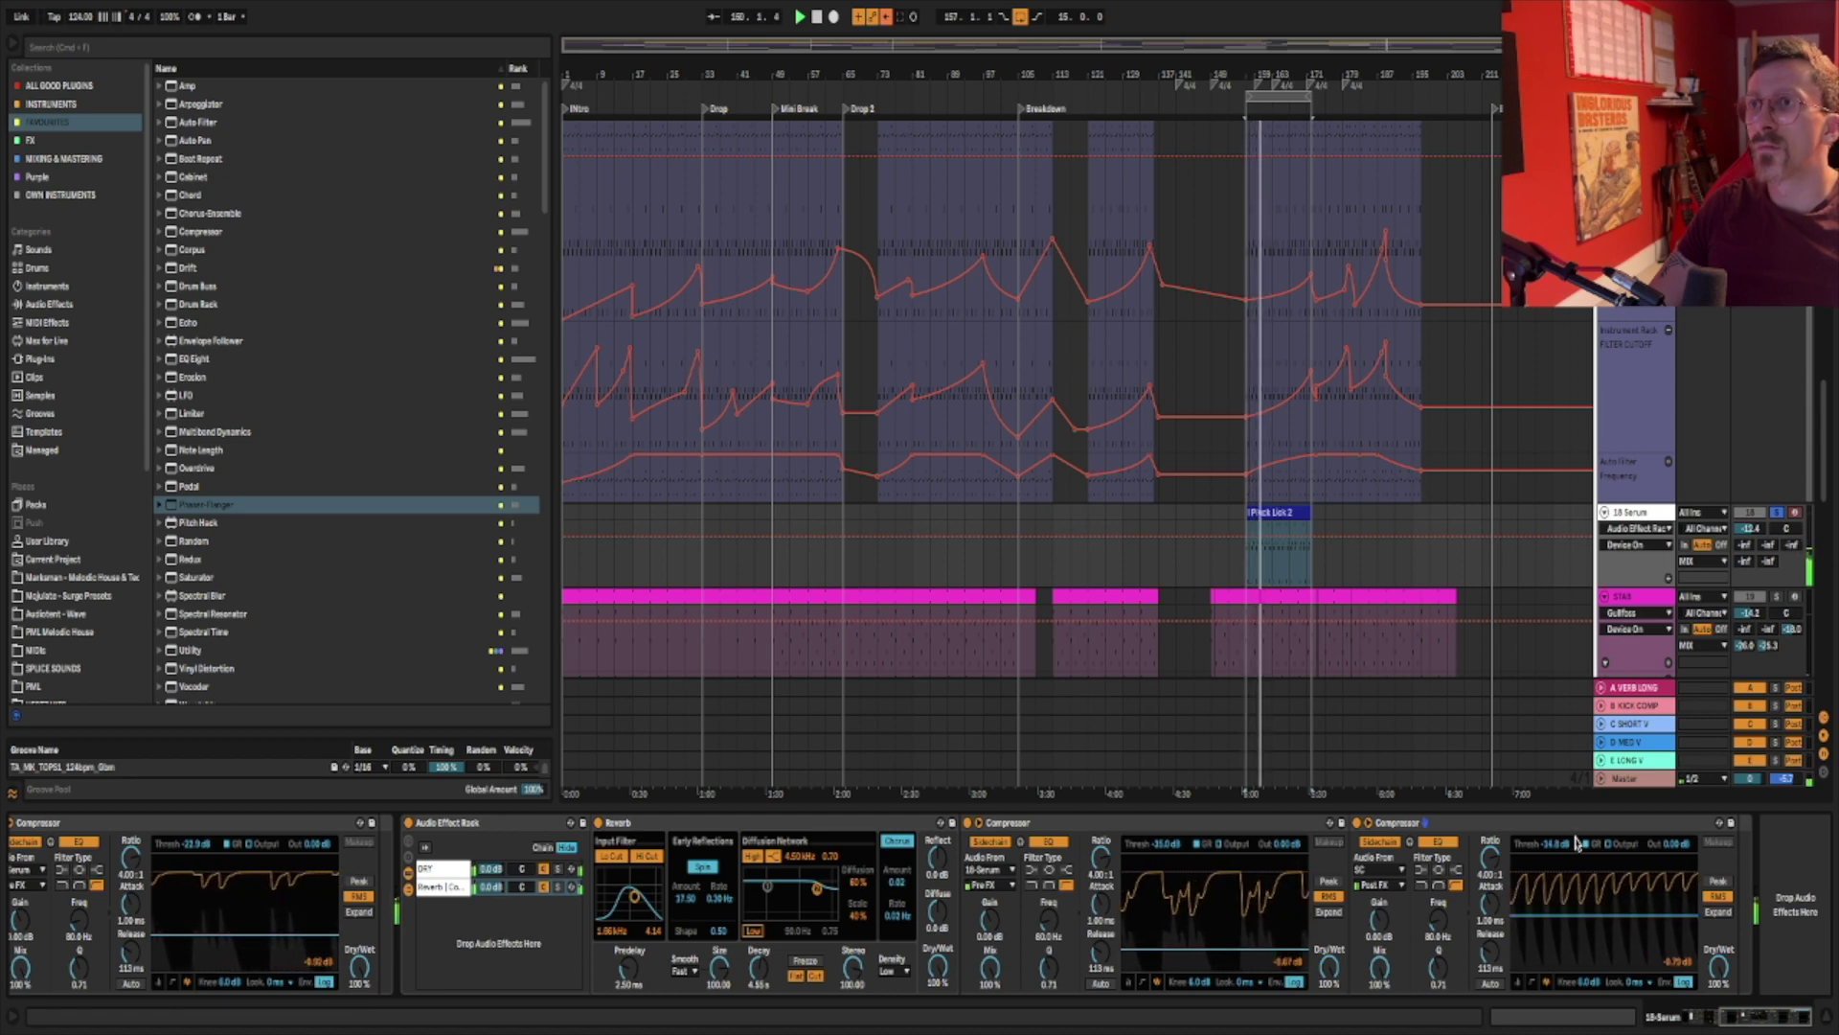
Compare playback with the SC-sidechained Compressor bypassed and enabled, checking the compression across the delay and reverb racks.
scroll(1171, 850, "left", 5)
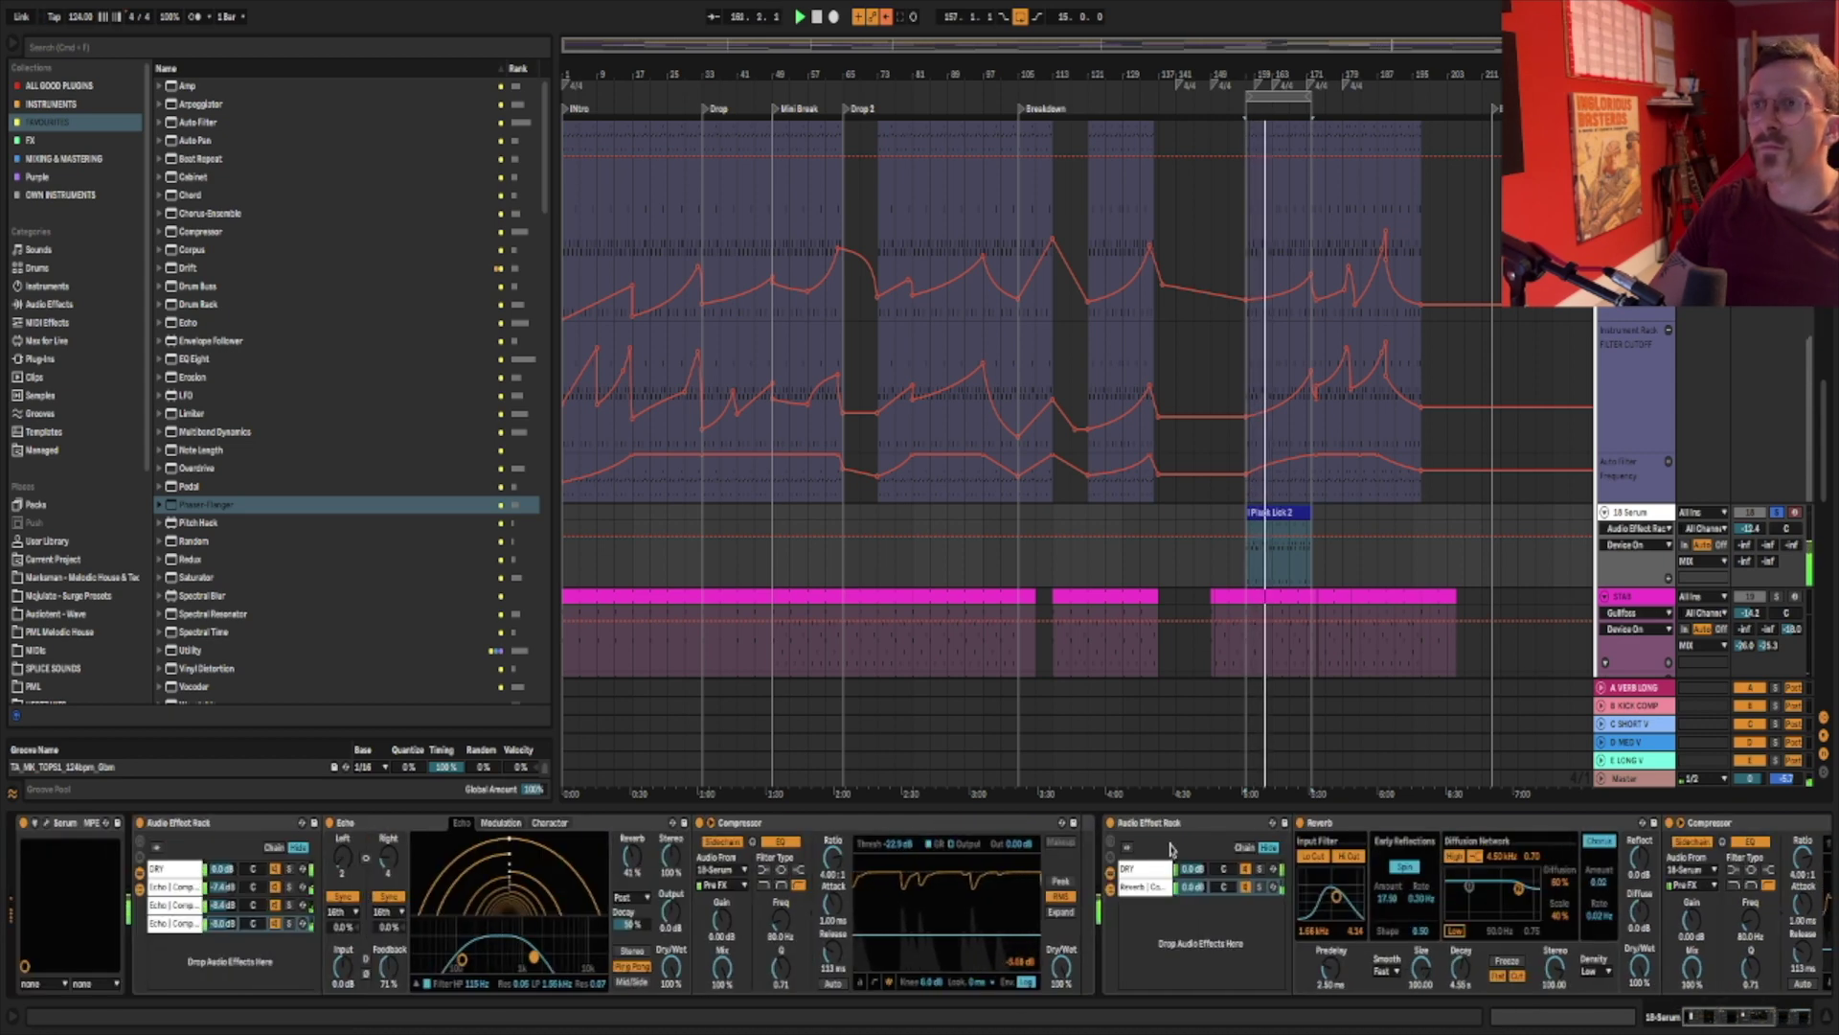
scroll(1170, 850, "right", 5)
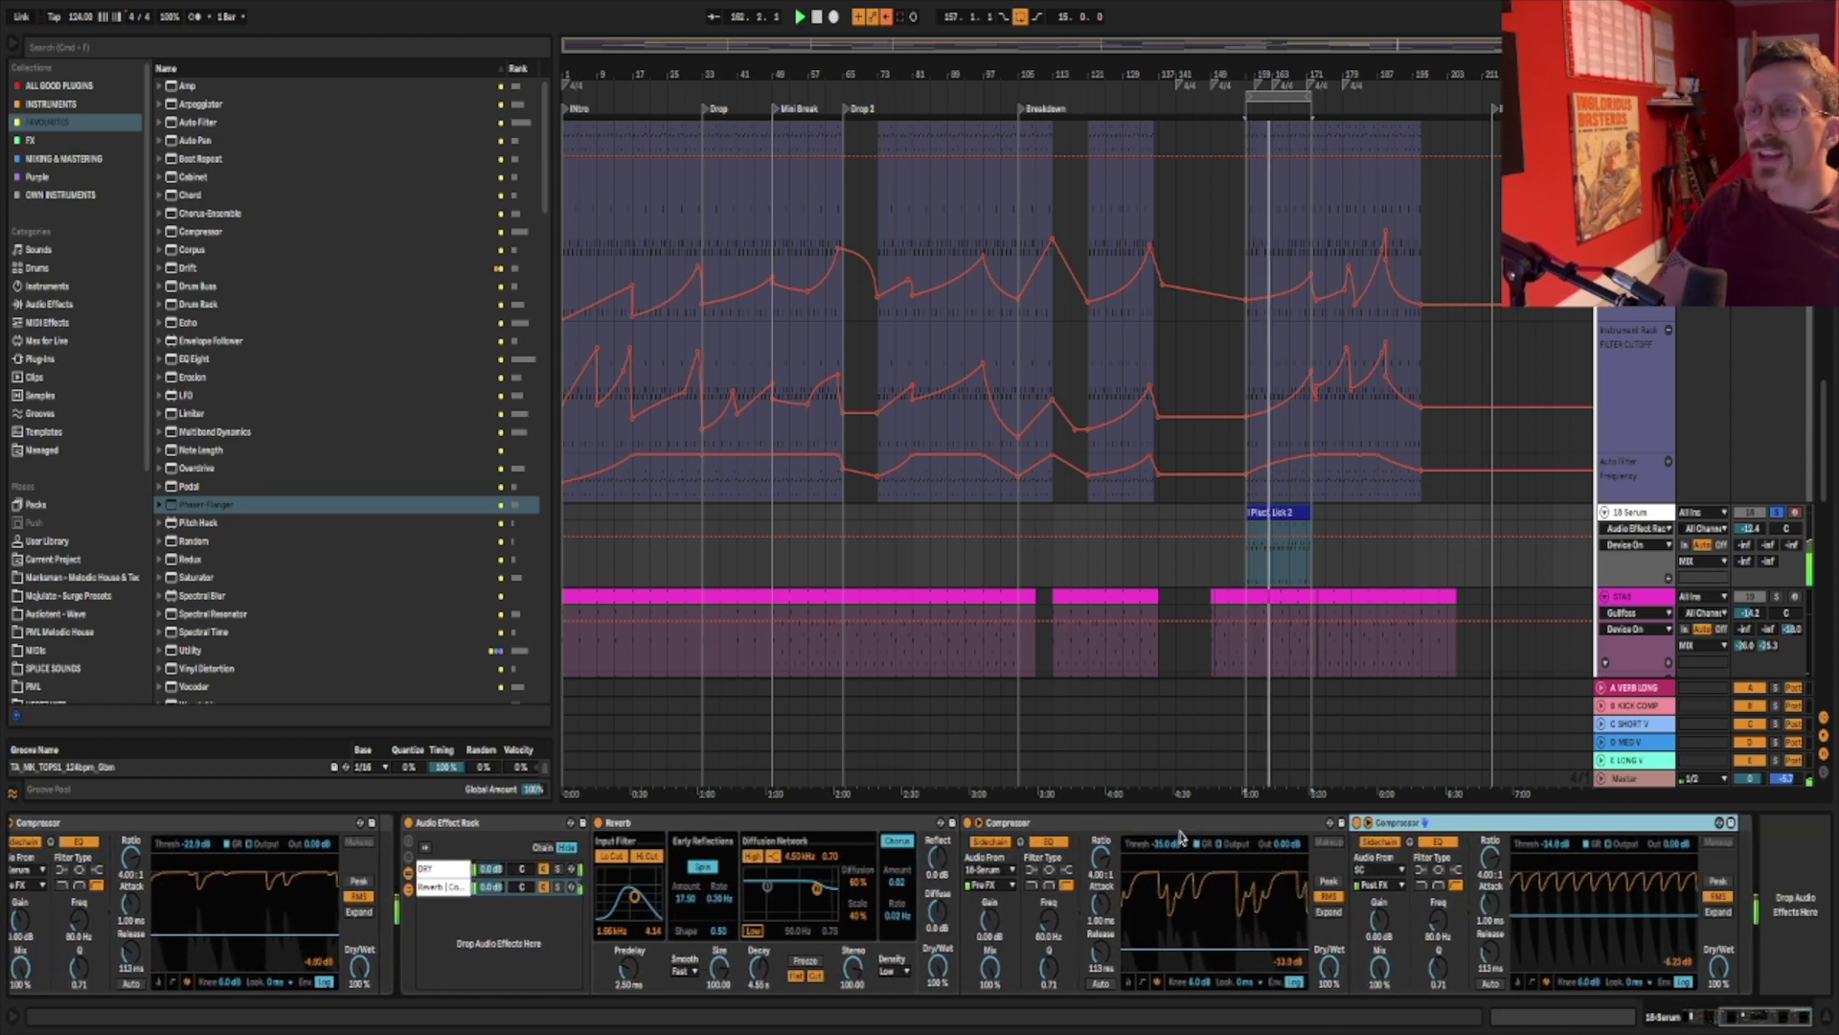
scroll(1181, 836, "left", 5)
scroll(1435, 834, "right", 5)
key("space")
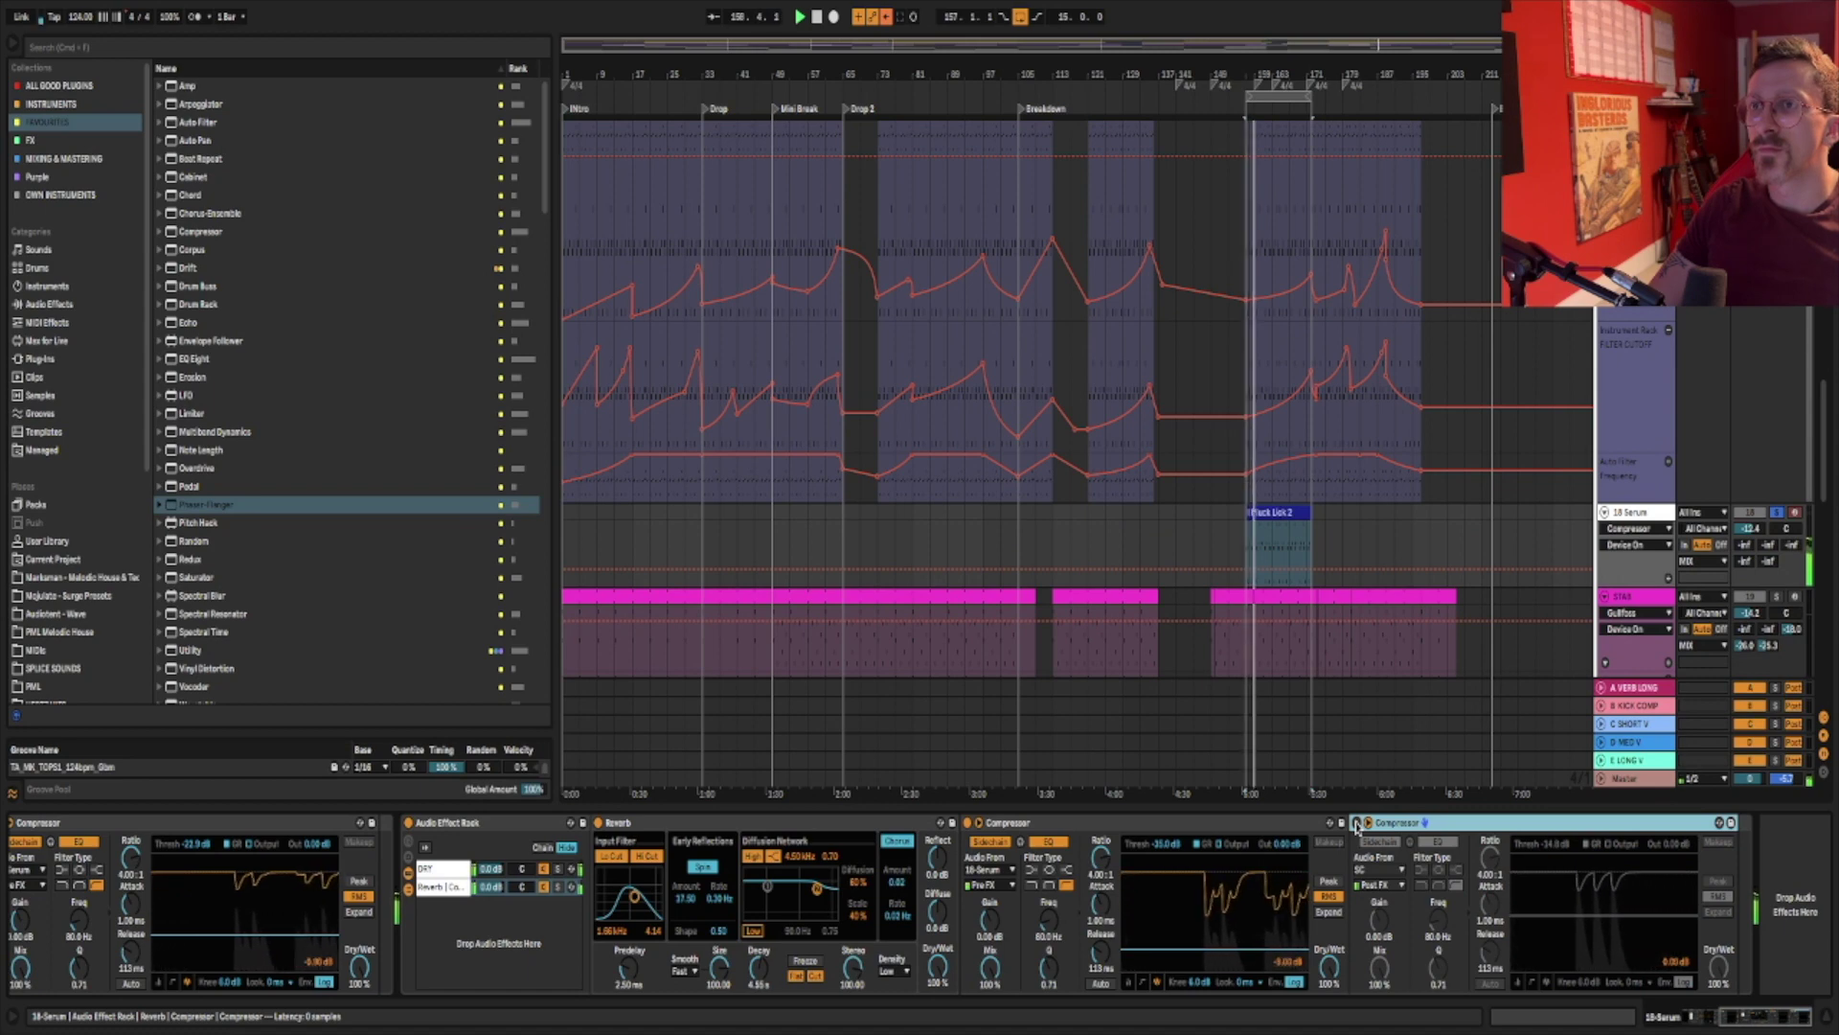
left_click(1356, 822)
scroll(1357, 829, "left", 5)
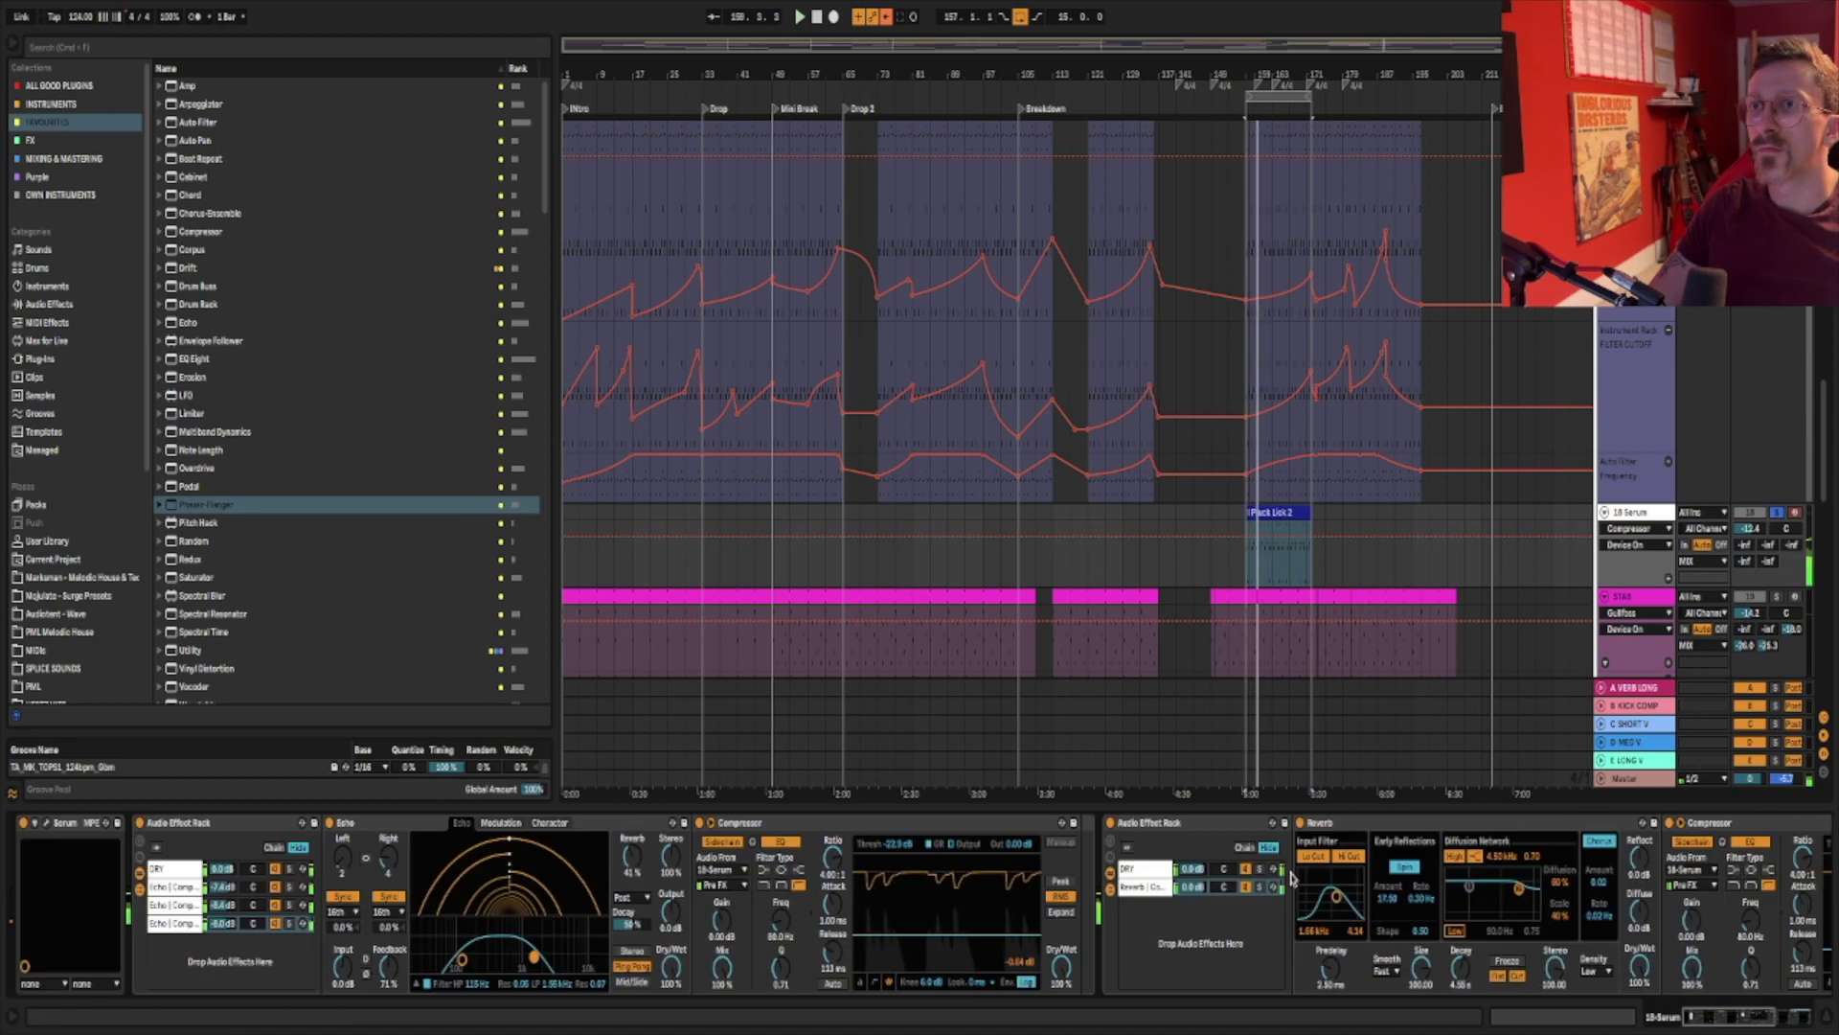
key("space")
Open Serum, enable the sub oscillator, and set it to a saw shape at octave -1.
left_click(46, 822)
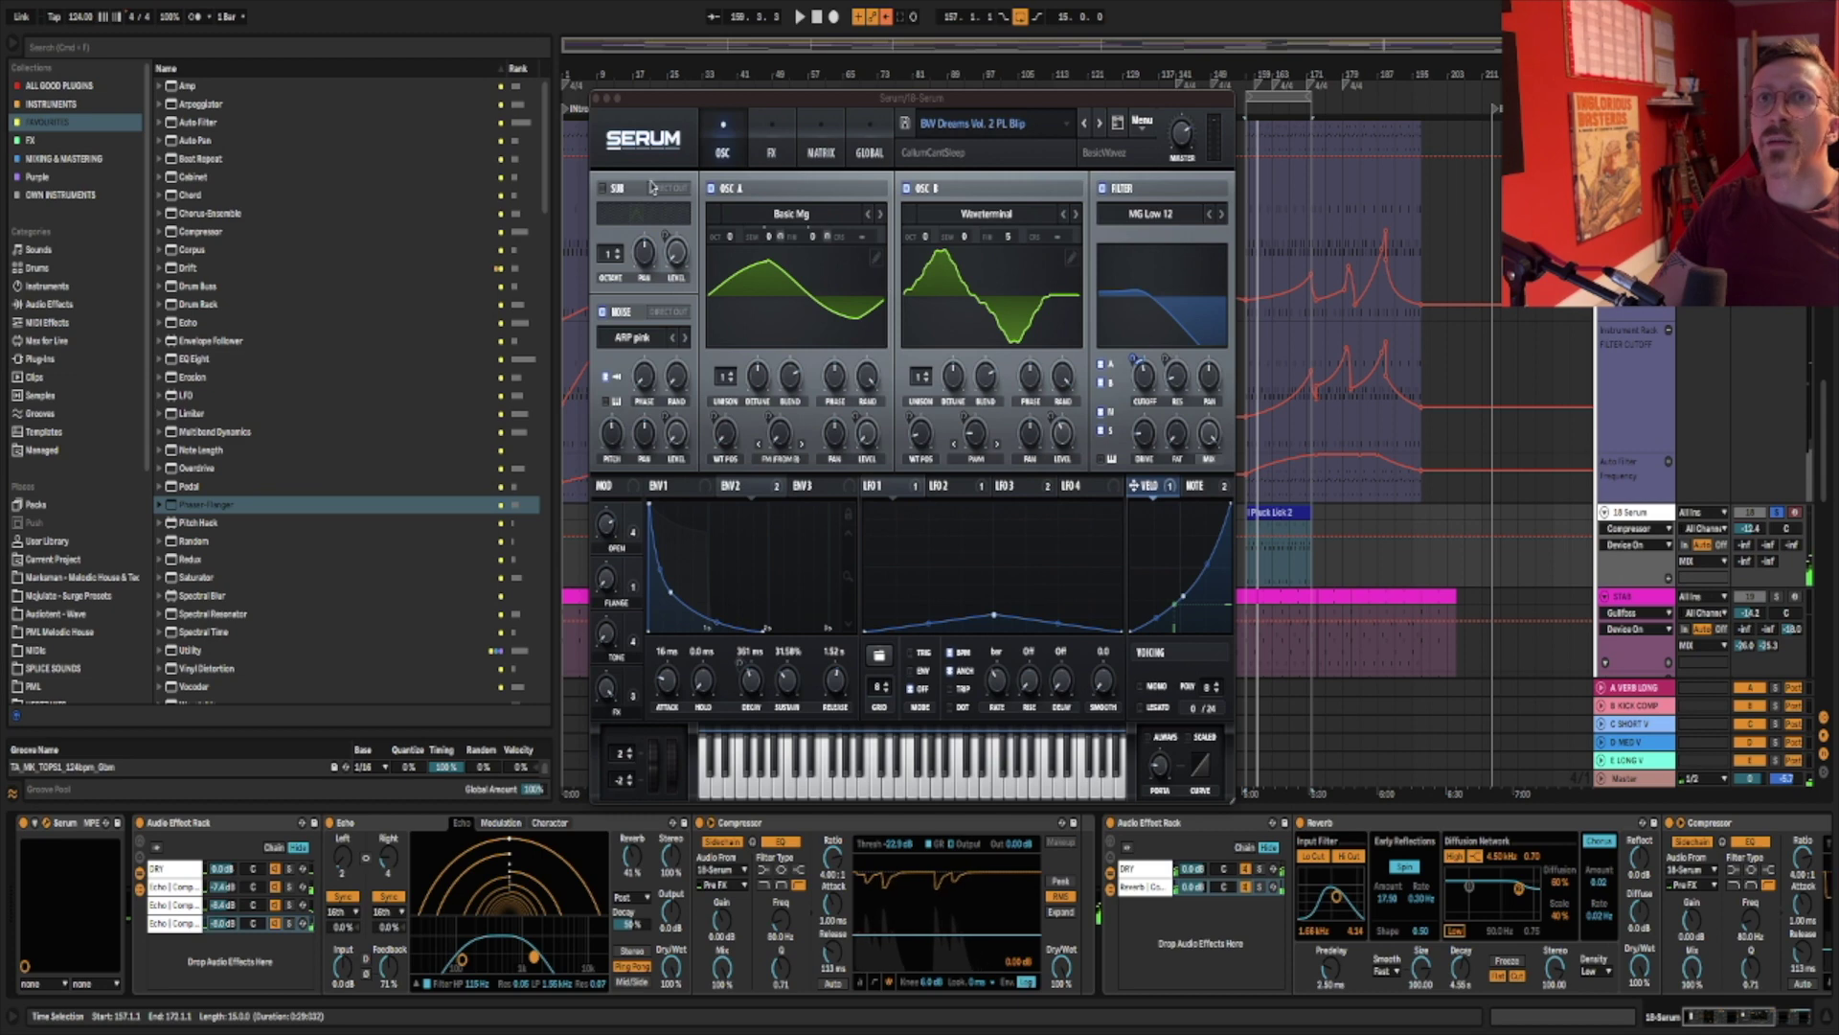
left_click(604, 188)
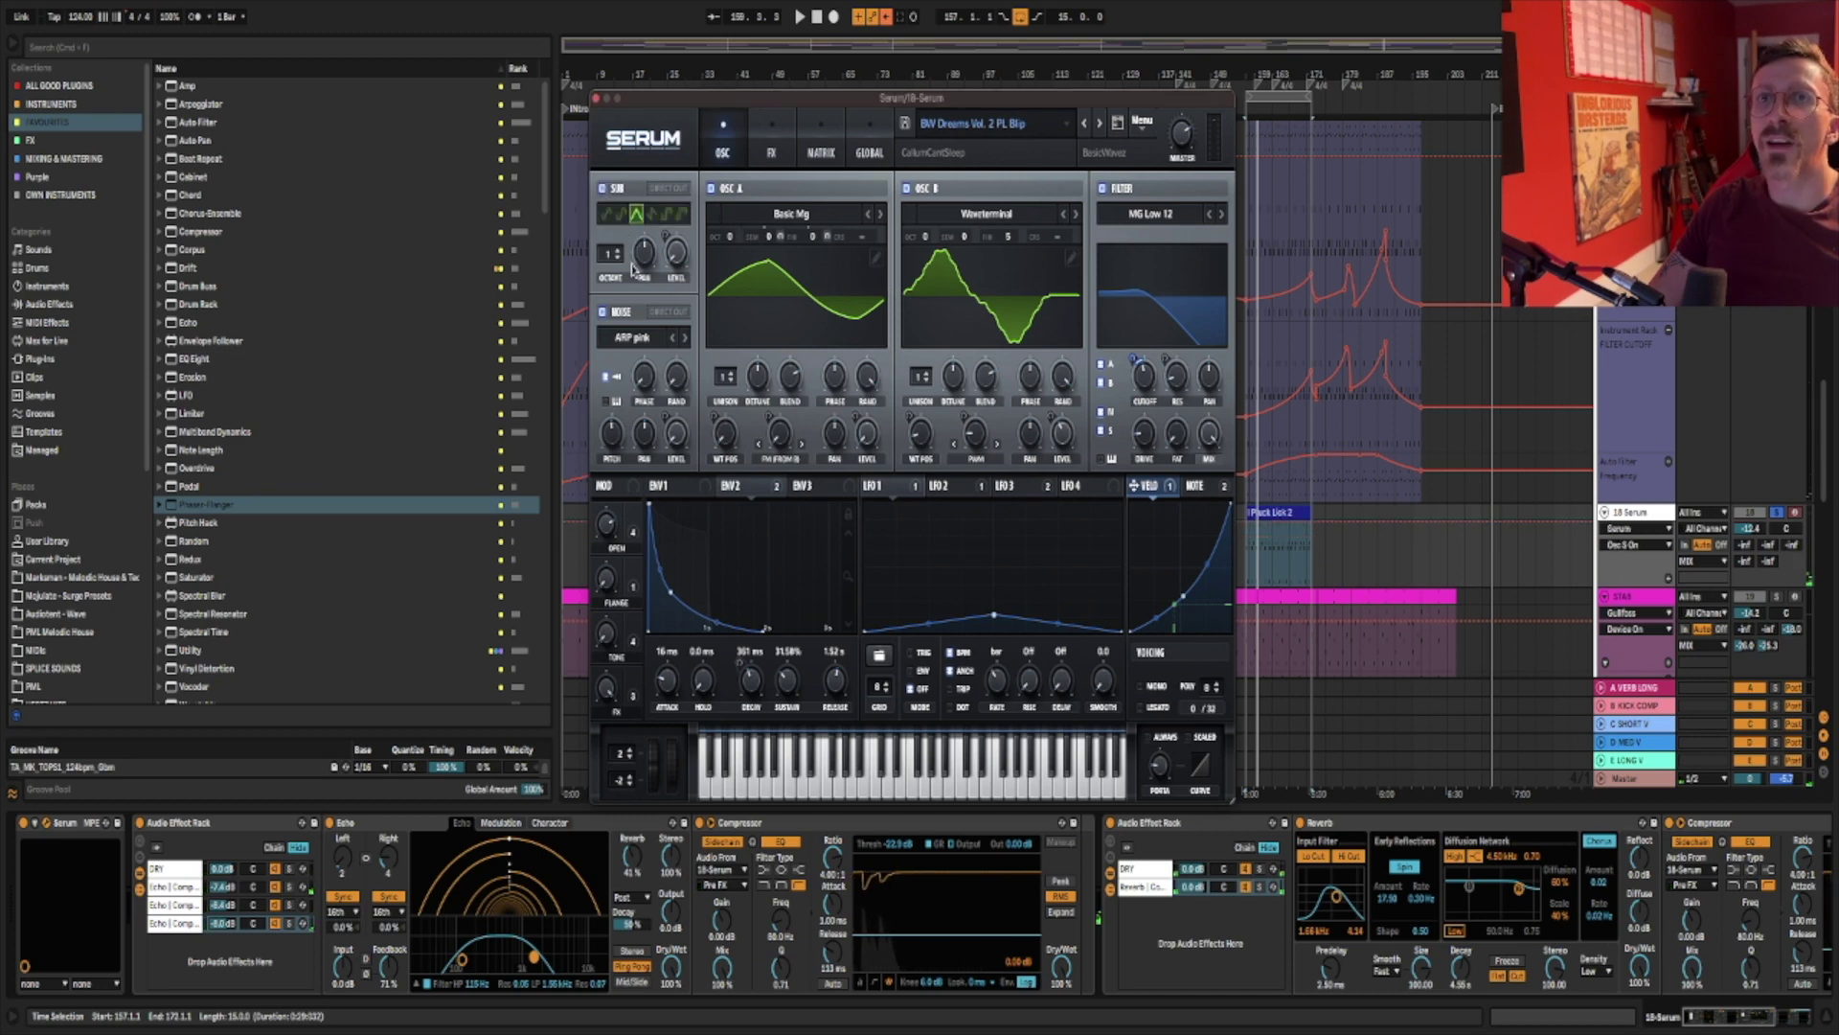
left_click_drag(624, 257, 624, 271)
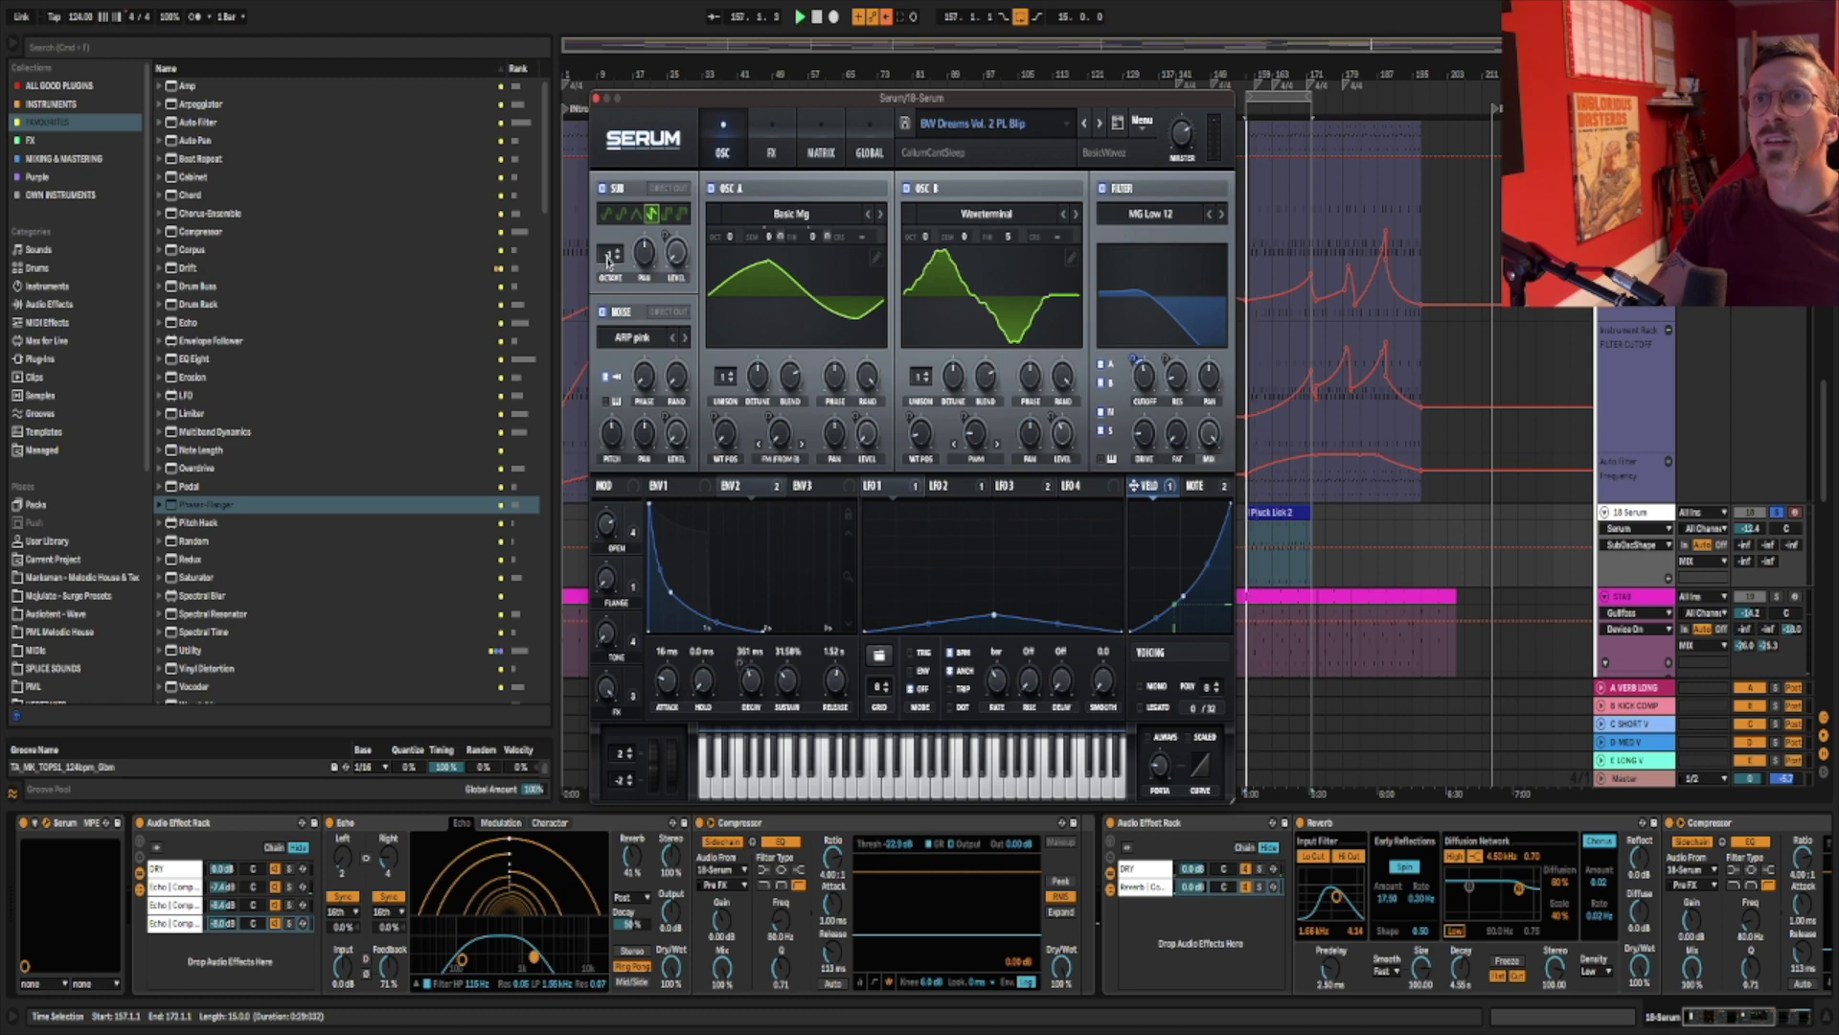
Play the clip and lower the threshold of the SC-sidechained Compressor at the end of the Reverb chain.
scroll(1542, 924, "right", 5)
left_click(1542, 925)
left_click_drag(1542, 924, 1543, 945)
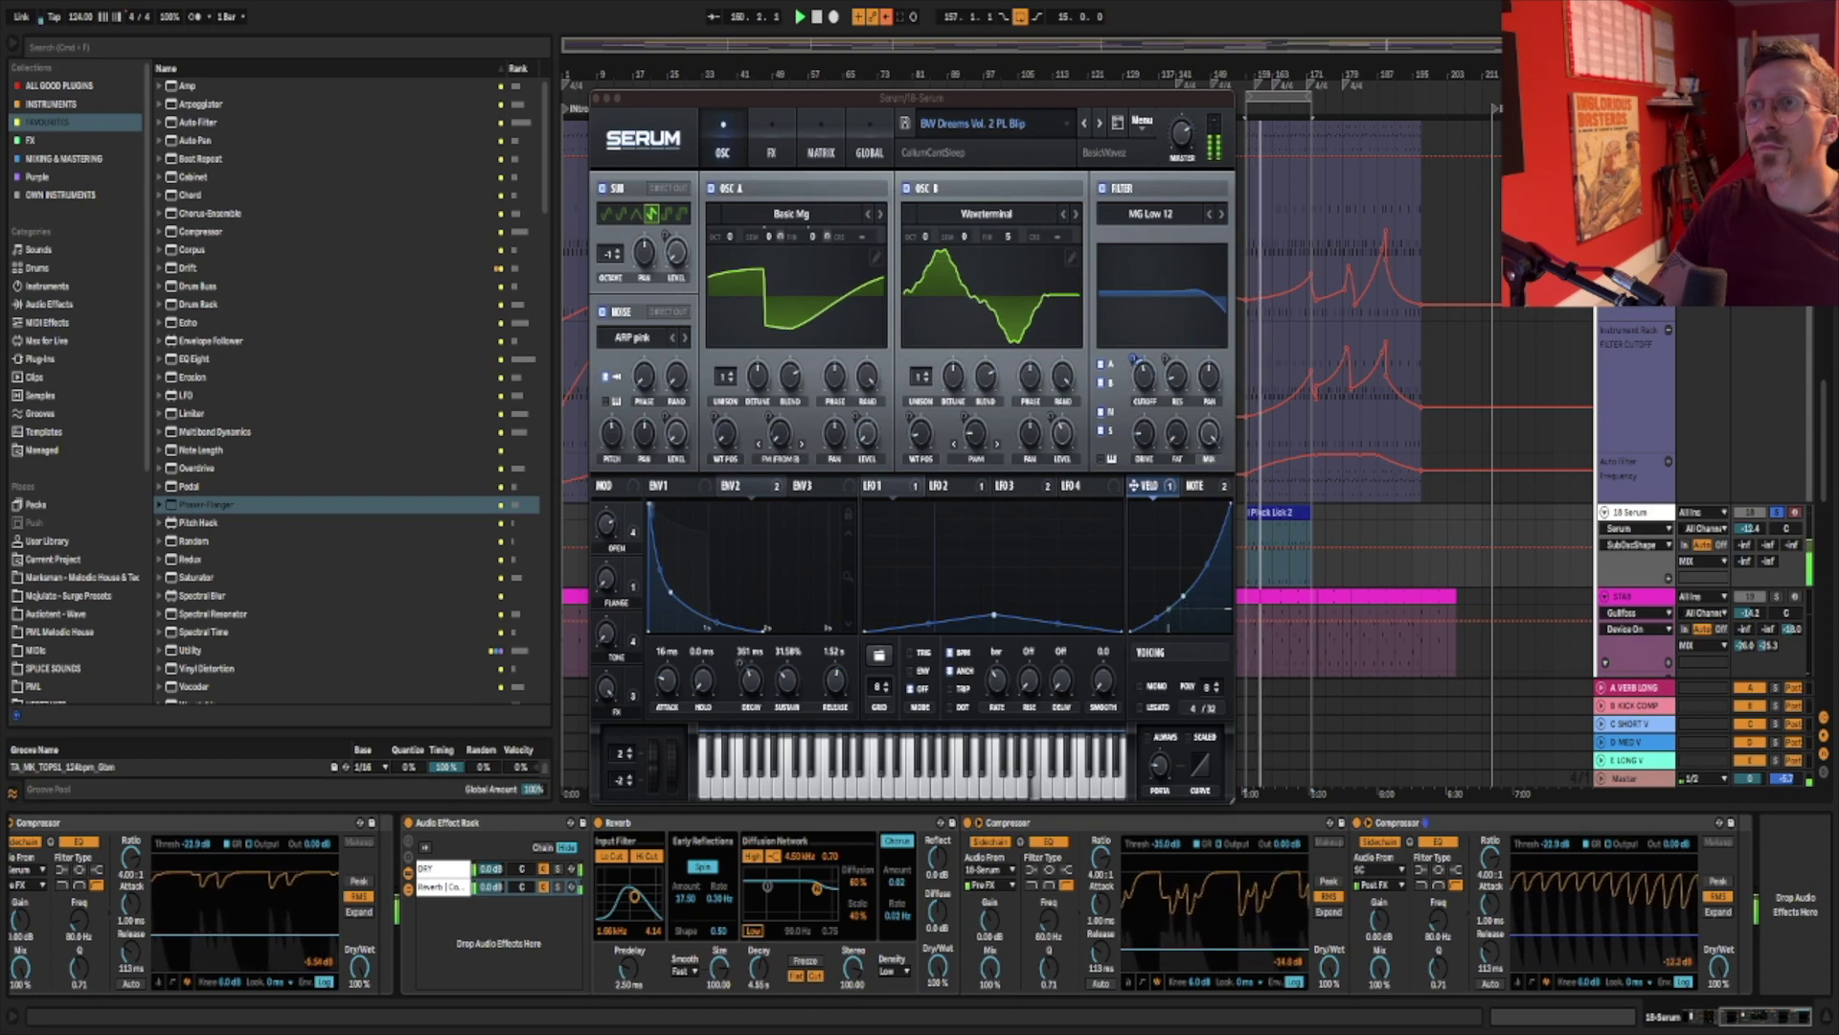
key("space")
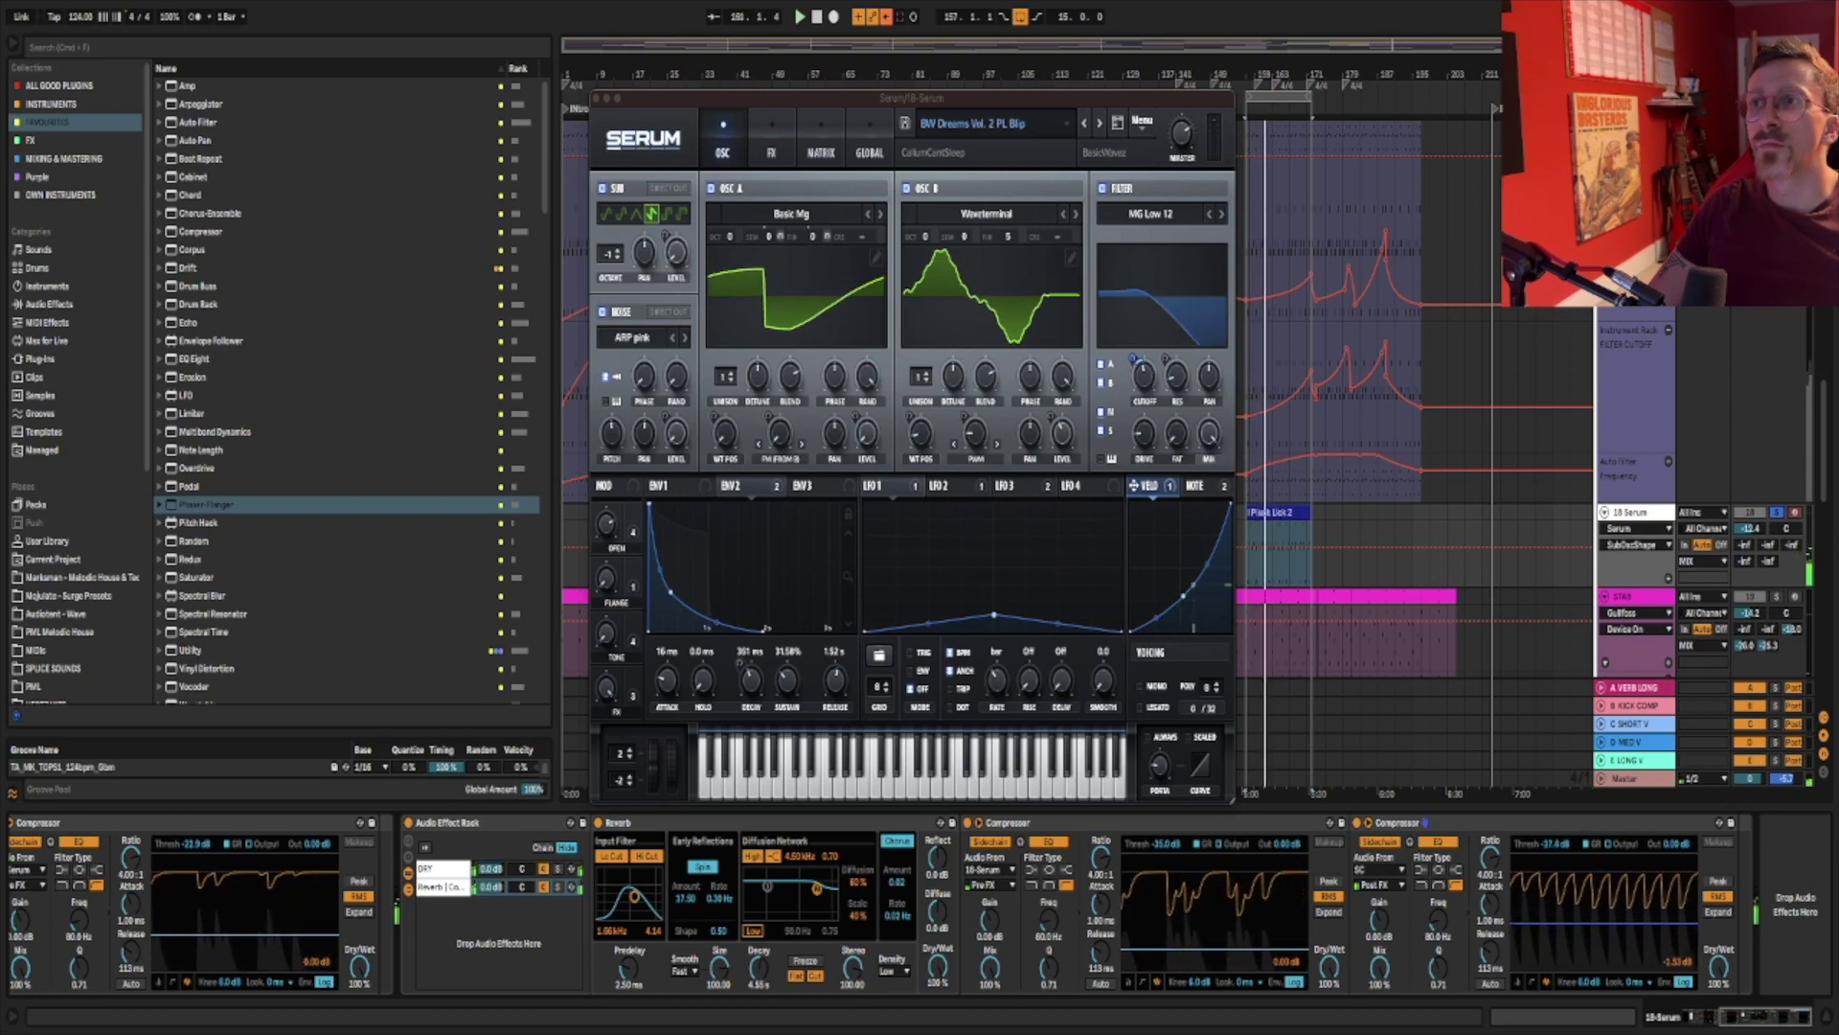